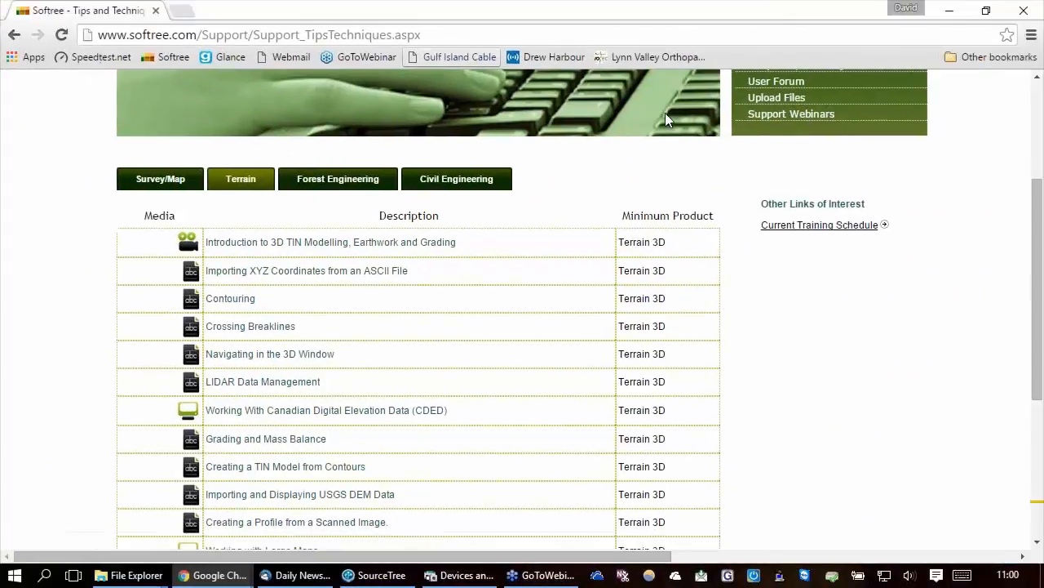
Find the Pad Design Using Terrain example in the Terrain training examples and open its page
{"action": "scroll", "coordinate": [455, 360], "scroll_direction": "down", "scroll_amount": 3}
{"action": "scroll", "coordinate": [454, 360], "scroll_direction": "down", "scroll_amount": 1}
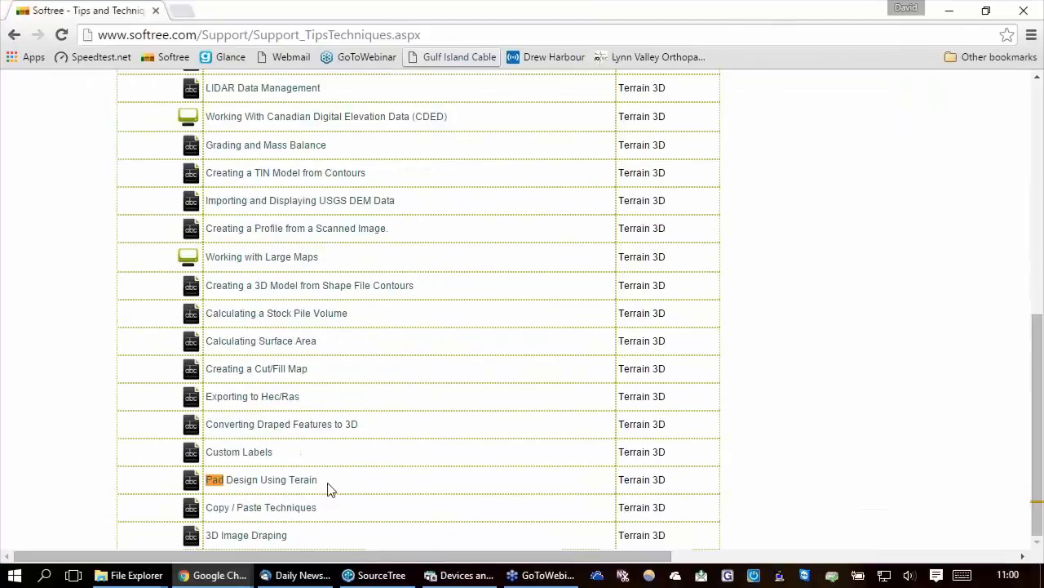
{"action": "scroll", "coordinate": [479, 296], "scroll_direction": "up", "scroll_amount": 6}
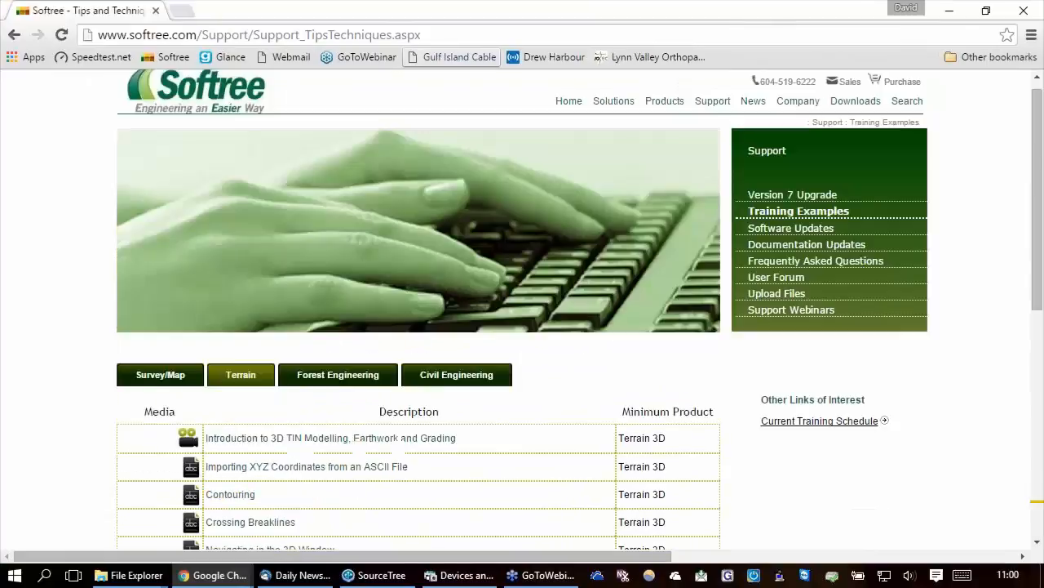
{"action": "scroll", "coordinate": [720, 105], "scroll_direction": "up", "scroll_amount": 1}
{"action": "mouse_move", "coordinate": [713, 113]}
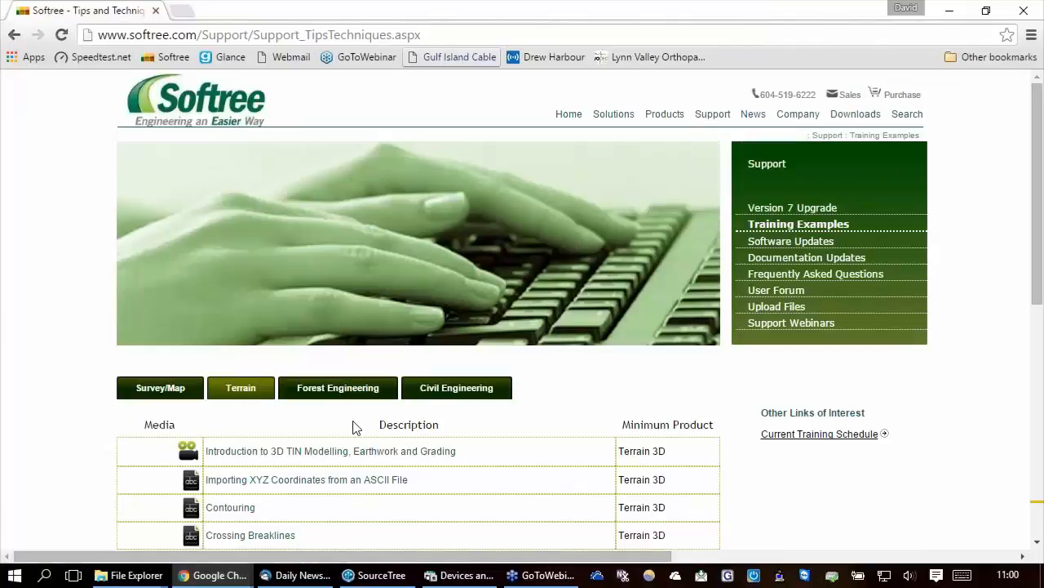
{"action": "scroll", "coordinate": [356, 428], "scroll_direction": "down", "scroll_amount": 1}
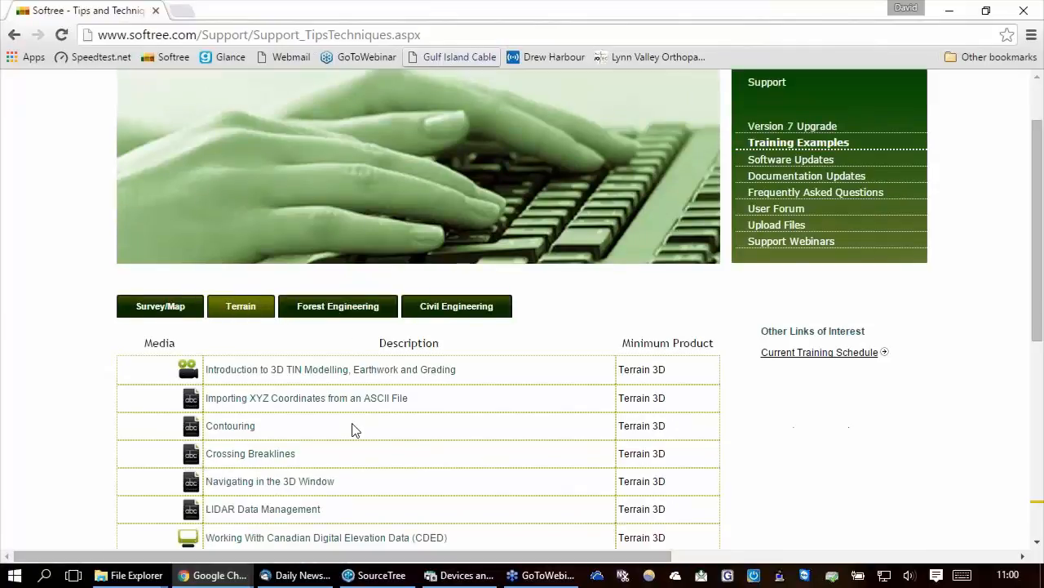
{"action": "scroll", "coordinate": [356, 431], "scroll_direction": "down", "scroll_amount": 5}
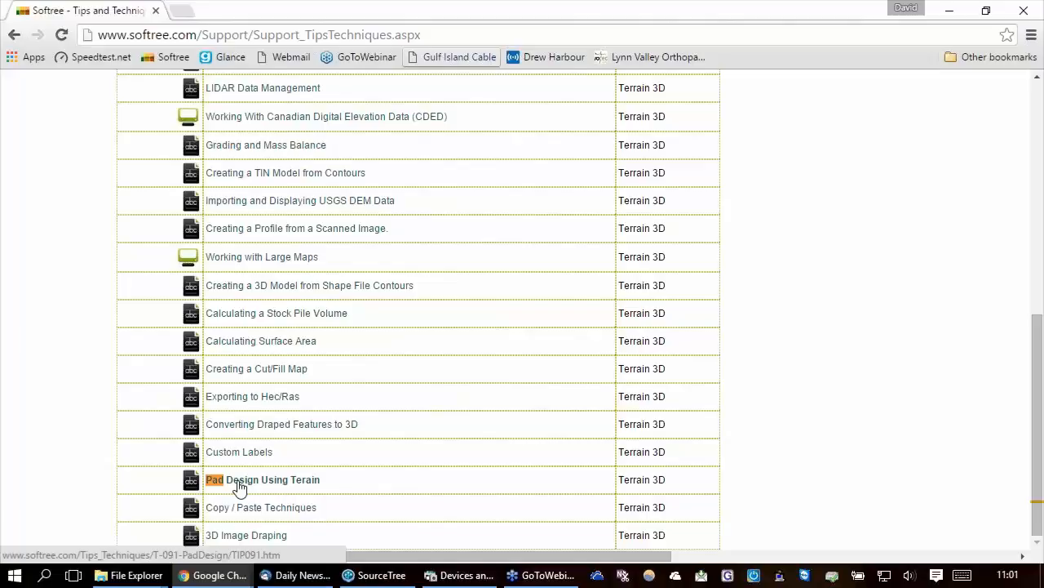
{"action": "left_click", "coordinate": [239, 487]}
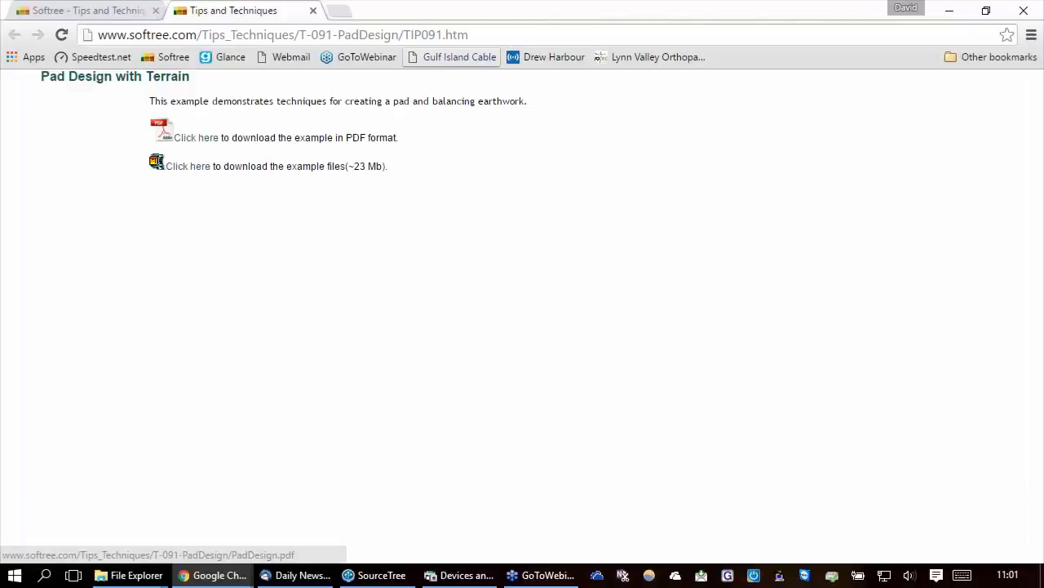
Switch to Terrain by opening OG.ter from the Pad2 folder, and display it in a new 3D window
{"action": "left_click", "coordinate": [951, 14]}
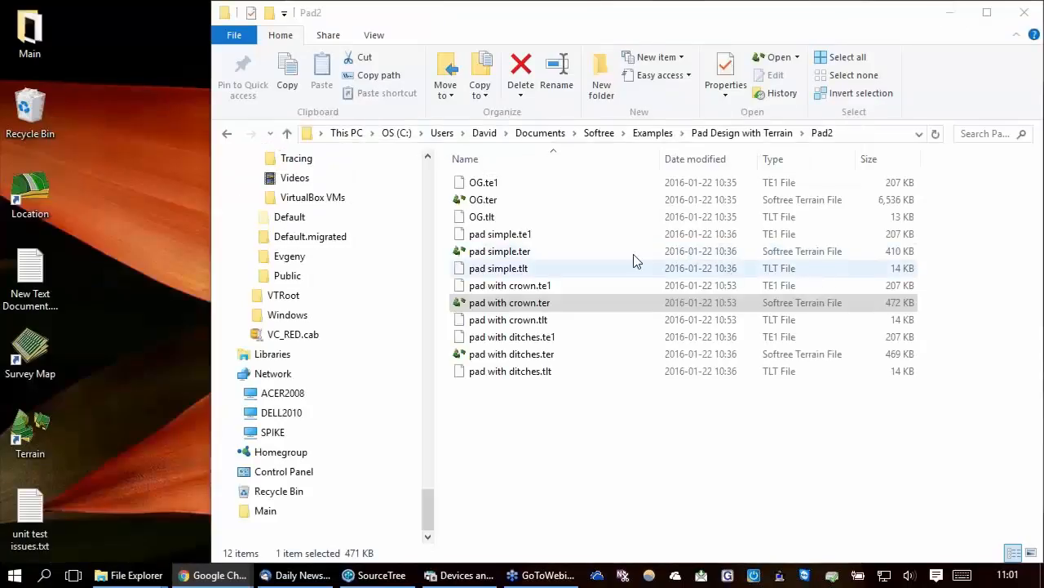
{"action": "double_click", "coordinate": [486, 201]}
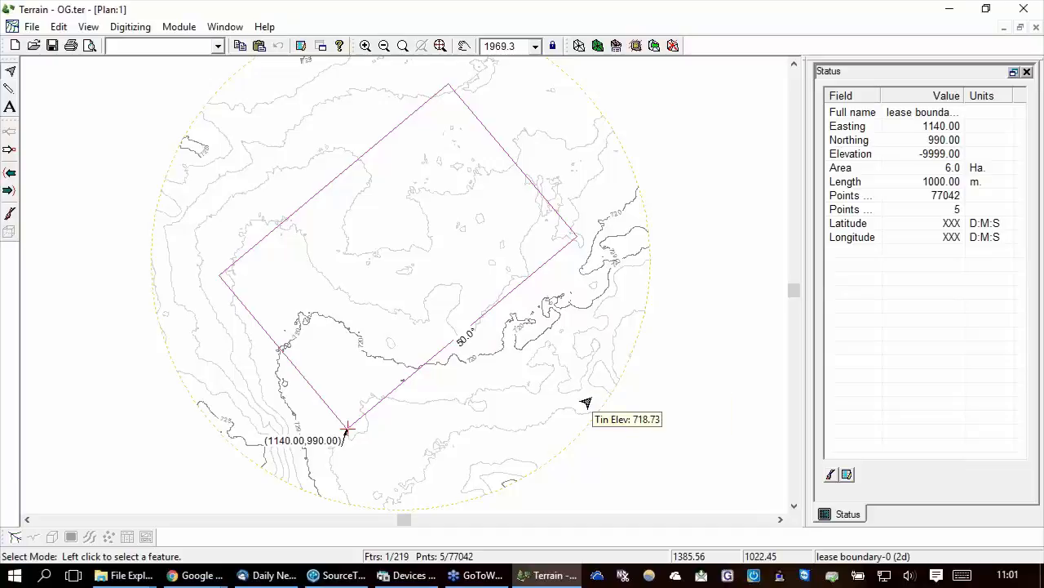
{"action": "left_click", "coordinate": [224, 27]}
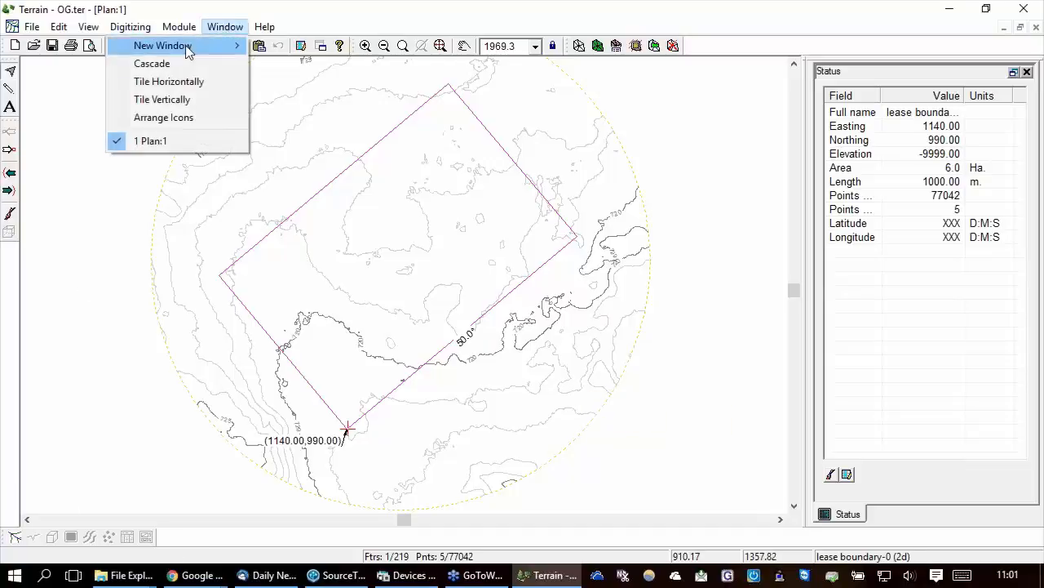
{"action": "mouse_move", "coordinate": [187, 50]}
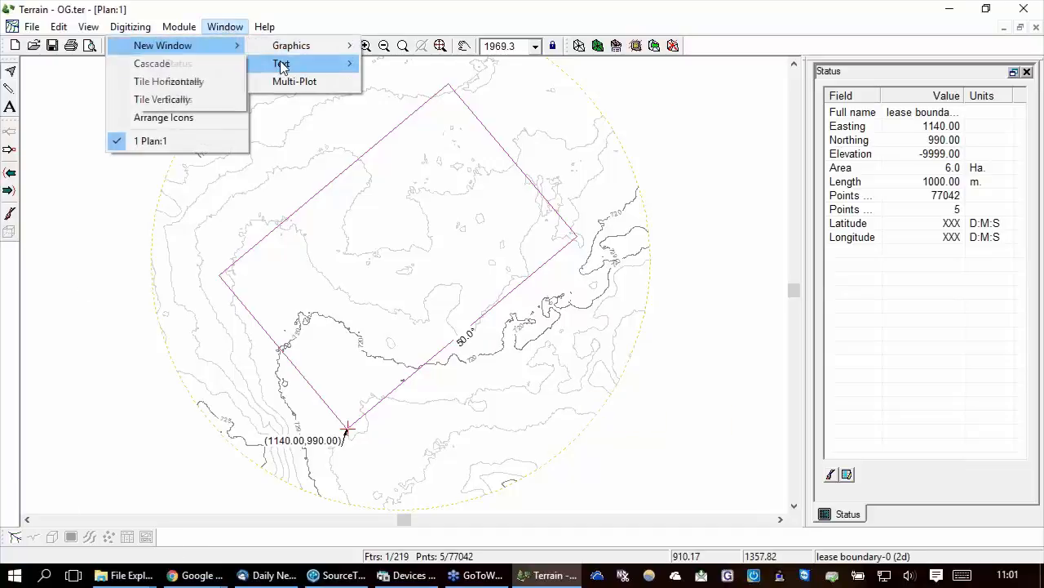
{"action": "mouse_move", "coordinate": [279, 47]}
{"action": "left_click", "coordinate": [208, 81]}
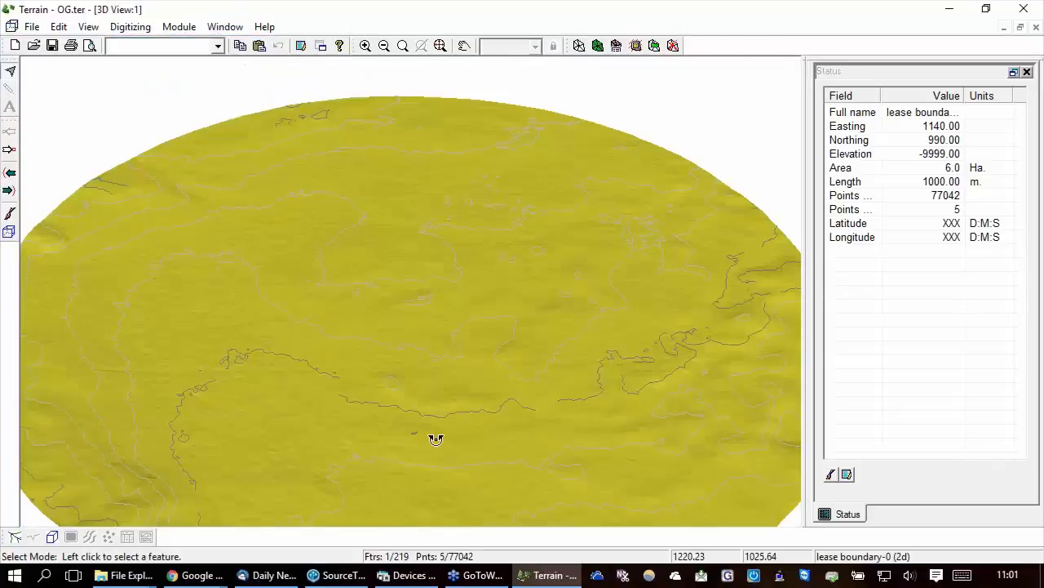
Examine the original ground surface in 3D, and return to the plan view to inspect the lease boundary
{"action": "left_click_drag", "start_coordinate": [436, 439], "coordinate": [467, 418]}
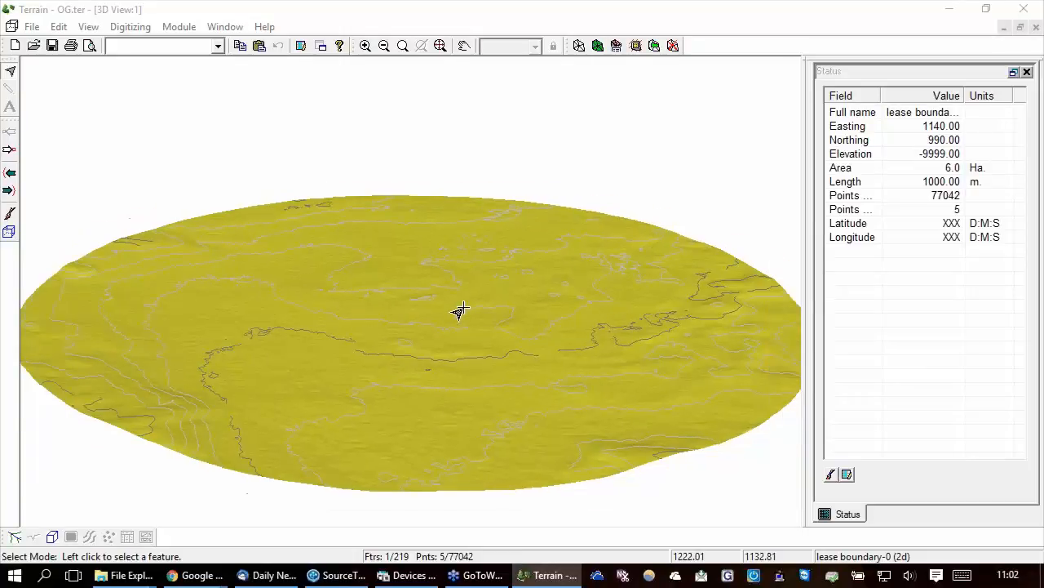
{"action": "left_click_drag", "start_coordinate": [460, 311], "coordinate": [643, 354]}
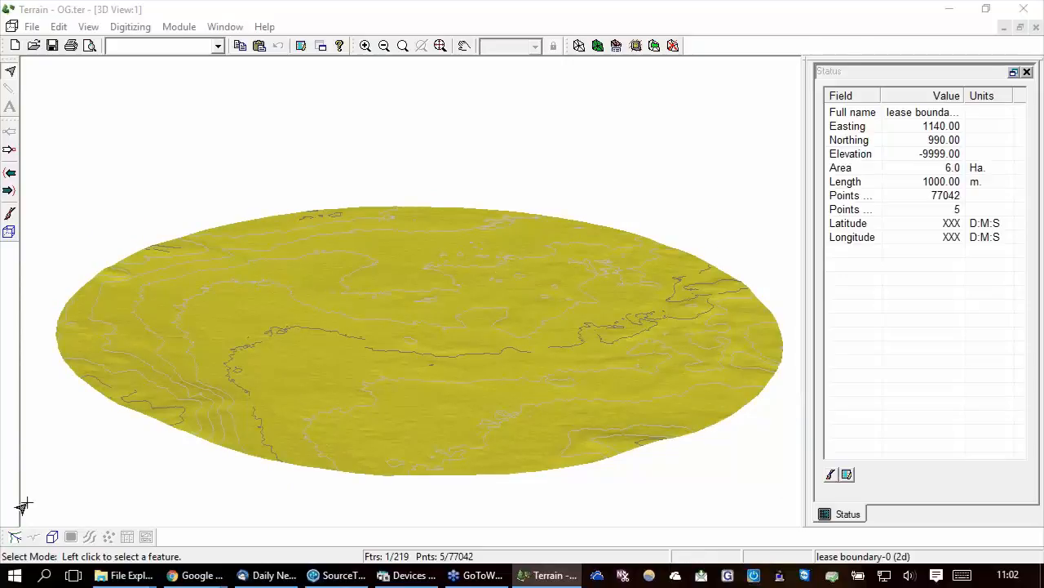
{"action": "left_click", "coordinate": [15, 537]}
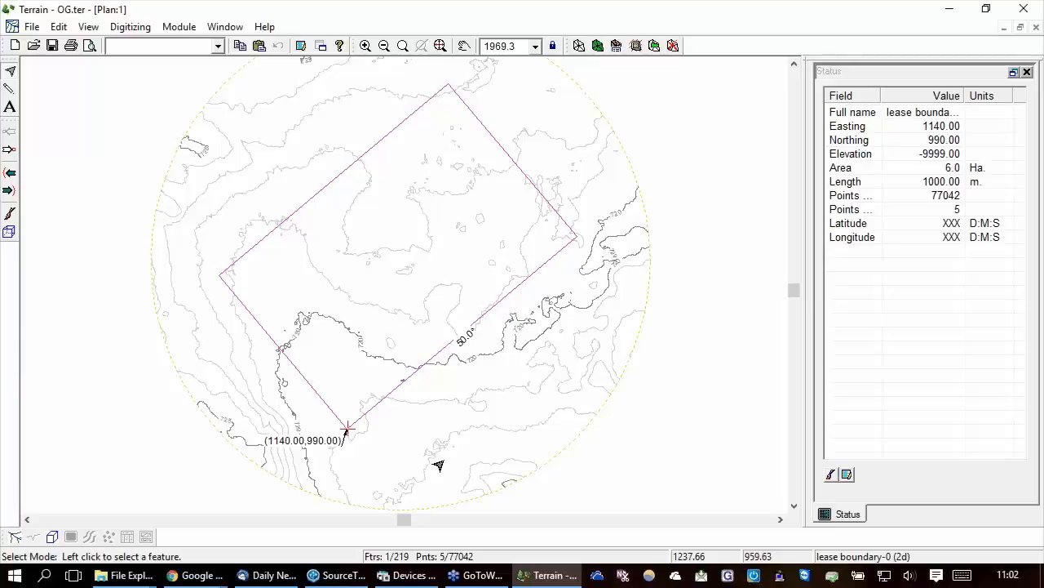
{"action": "mouse_move", "coordinate": [438, 465]}
{"action": "mouse_move", "coordinate": [475, 223]}
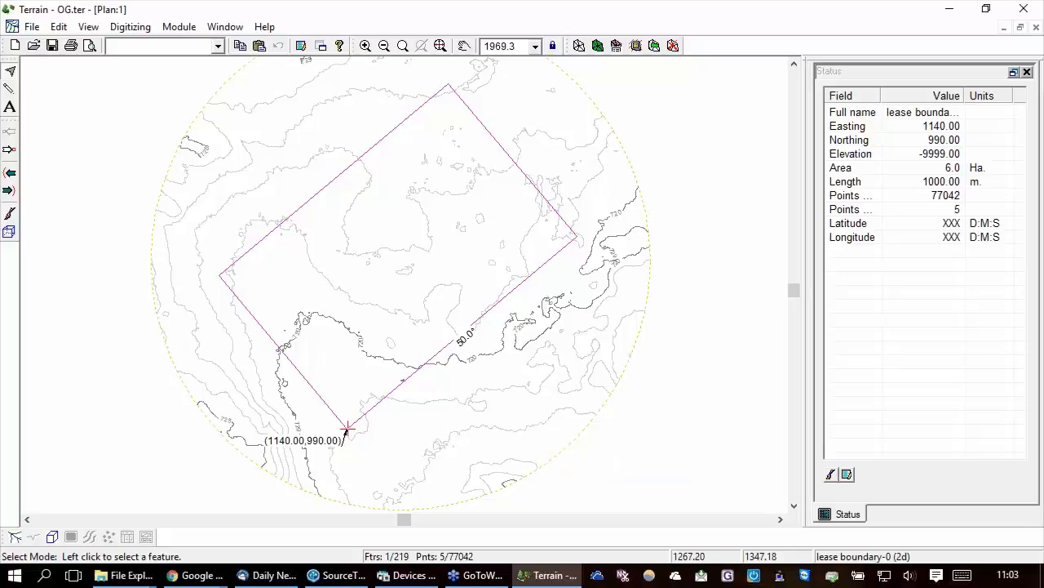
Start a new terrain file and add OG.ter from the Pad2 folder as the plan window's background
{"action": "left_click", "coordinate": [16, 46]}
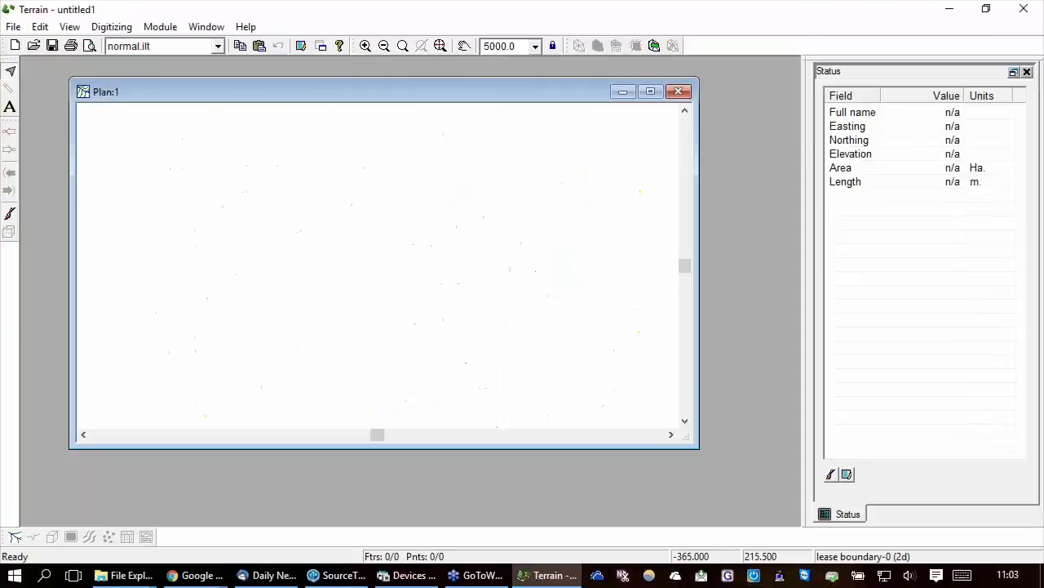
{"action": "right_click", "coordinate": [373, 243]}
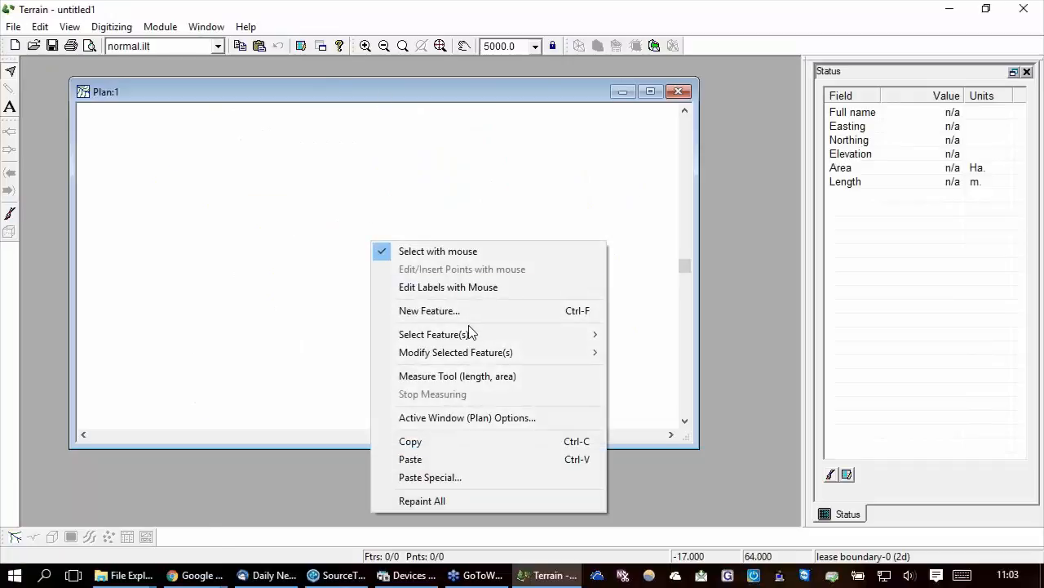
{"action": "left_click", "coordinate": [474, 417]}
{"action": "left_click", "coordinate": [650, 127]}
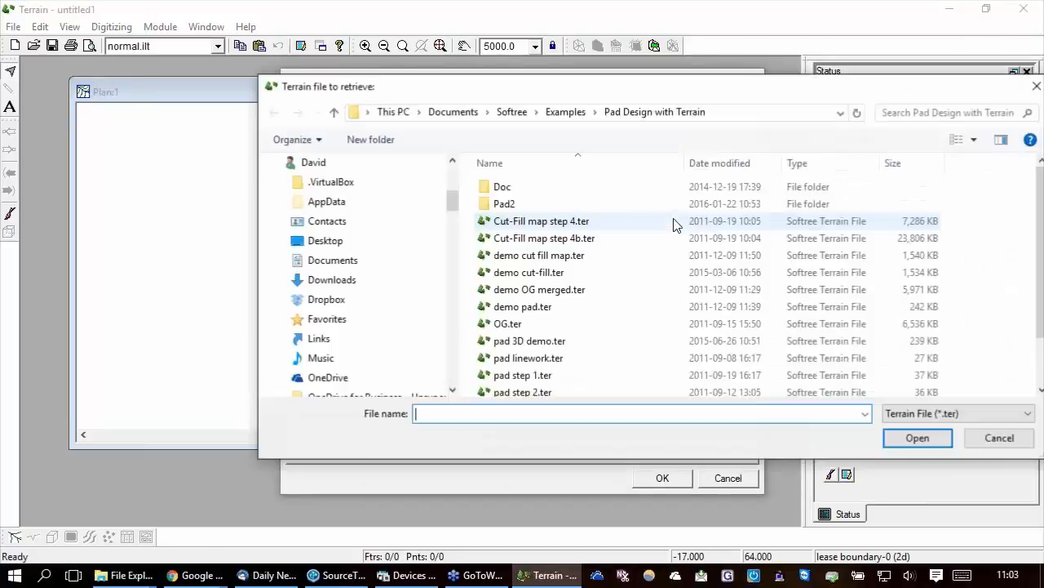
{"action": "left_click", "coordinate": [506, 206]}
{"action": "double_click", "coordinate": [506, 206]}
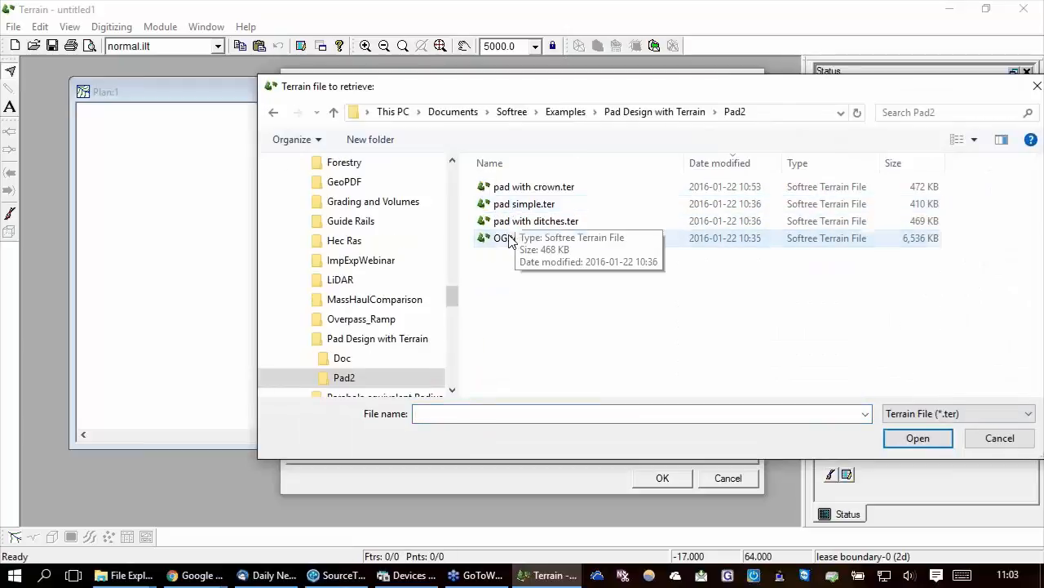
{"action": "left_click", "coordinate": [501, 238]}
{"action": "left_click", "coordinate": [917, 439]}
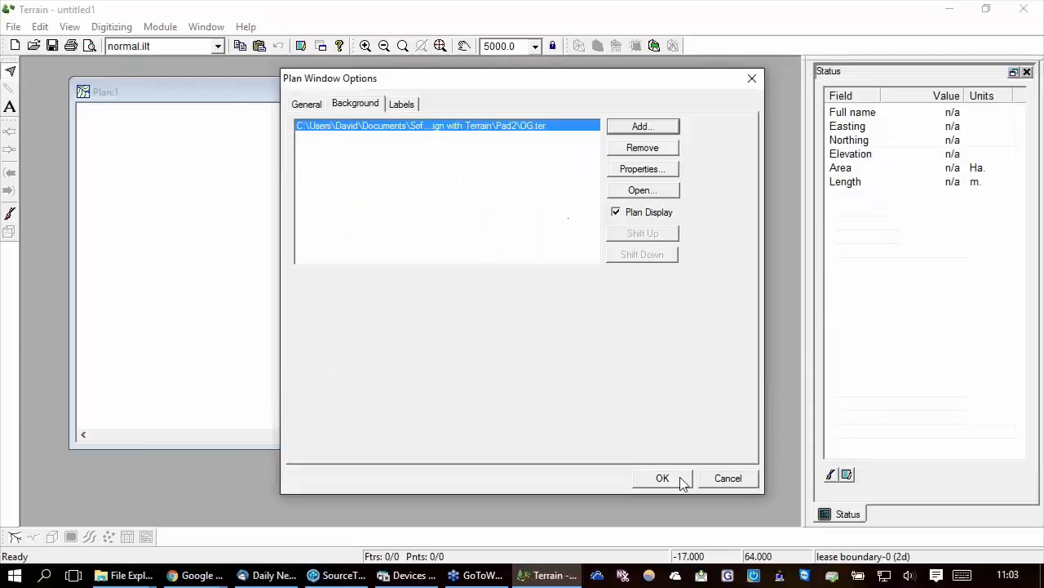
{"action": "left_click", "coordinate": [658, 169]}
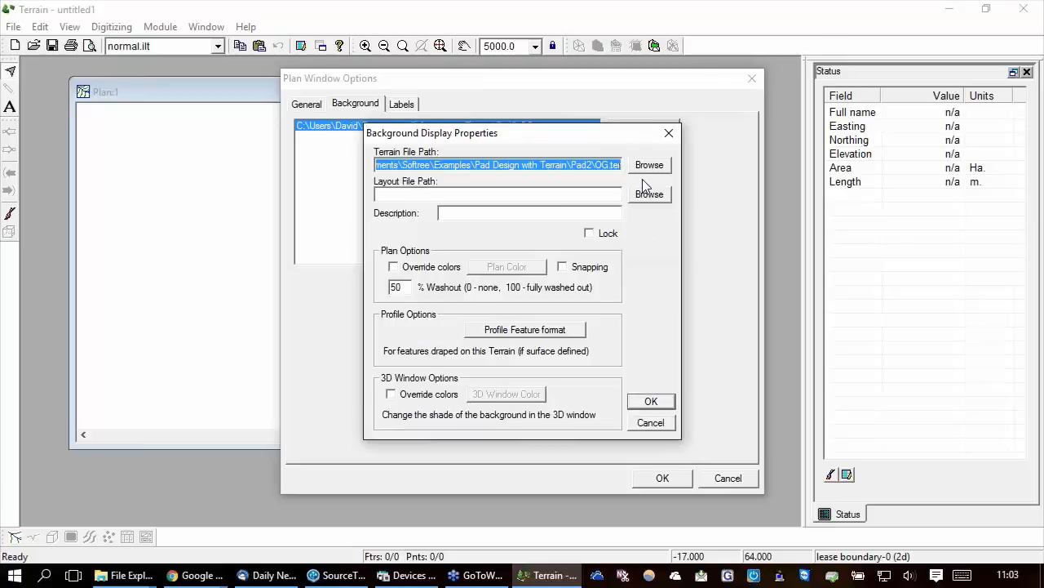
{"action": "left_click", "coordinate": [652, 422]}
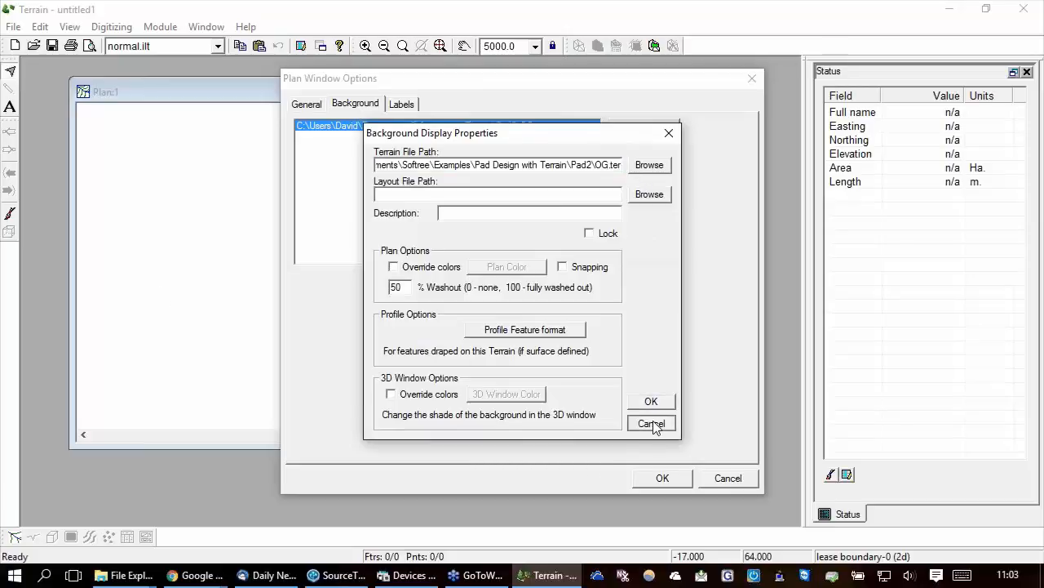
{"action": "left_click", "coordinate": [662, 478]}
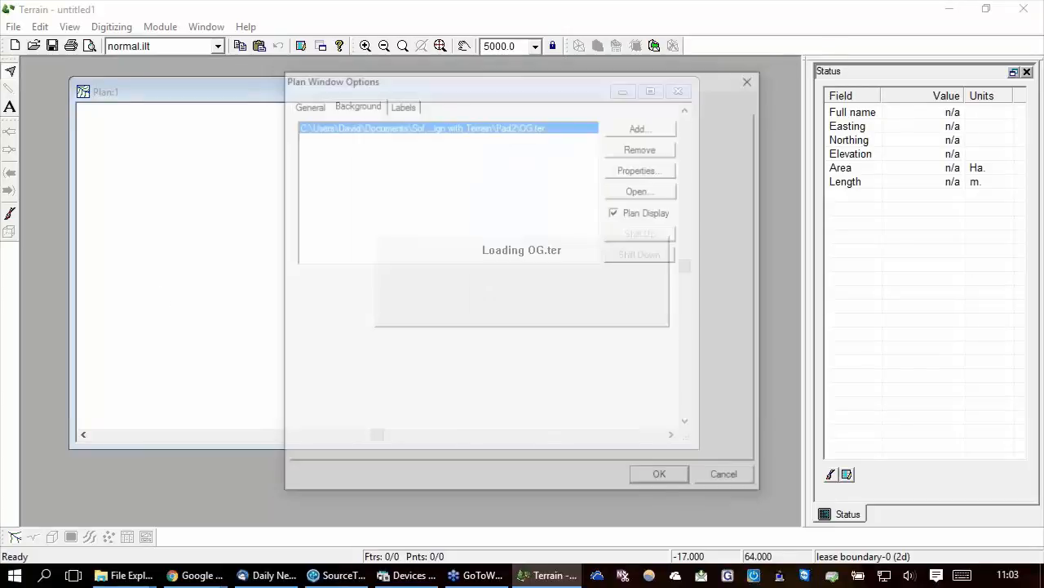
Maximize the plan window and enable snapping to a visible grid with a spacing of 50 in X and Y
{"action": "double_click", "coordinate": [345, 91]}
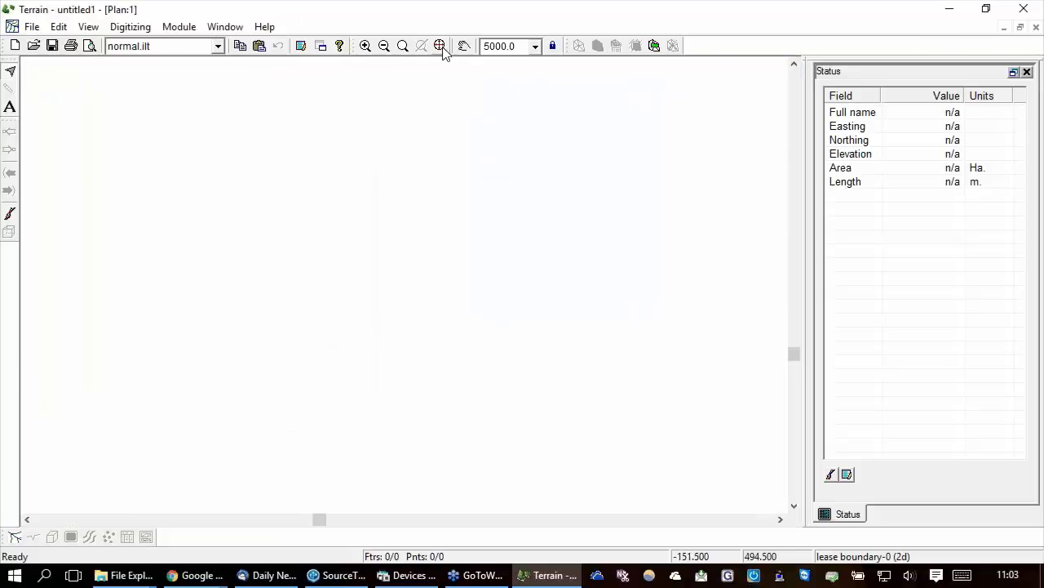
{"action": "left_click", "coordinate": [439, 46]}
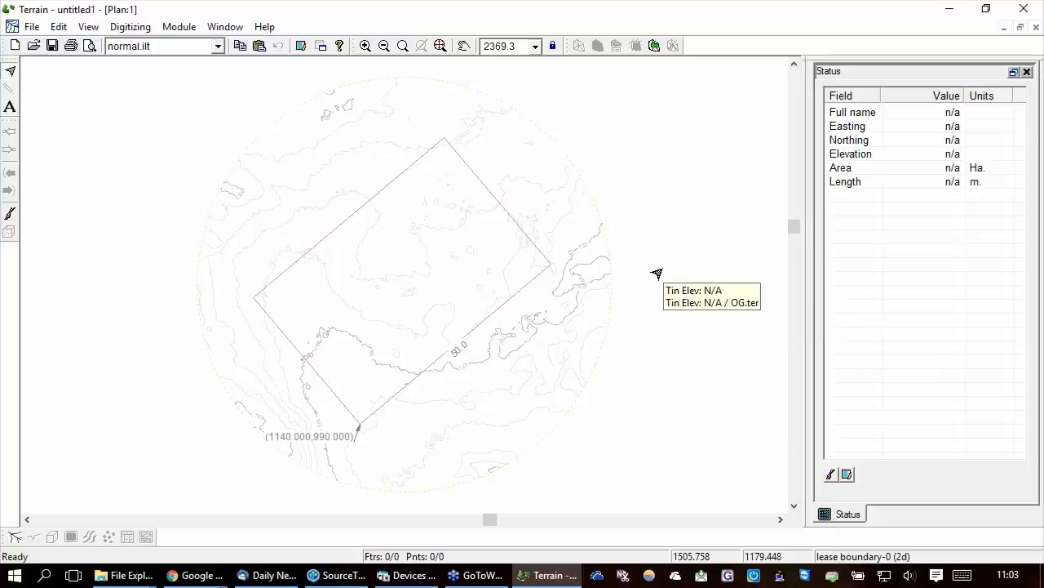
{"action": "right_click", "coordinate": [463, 267]}
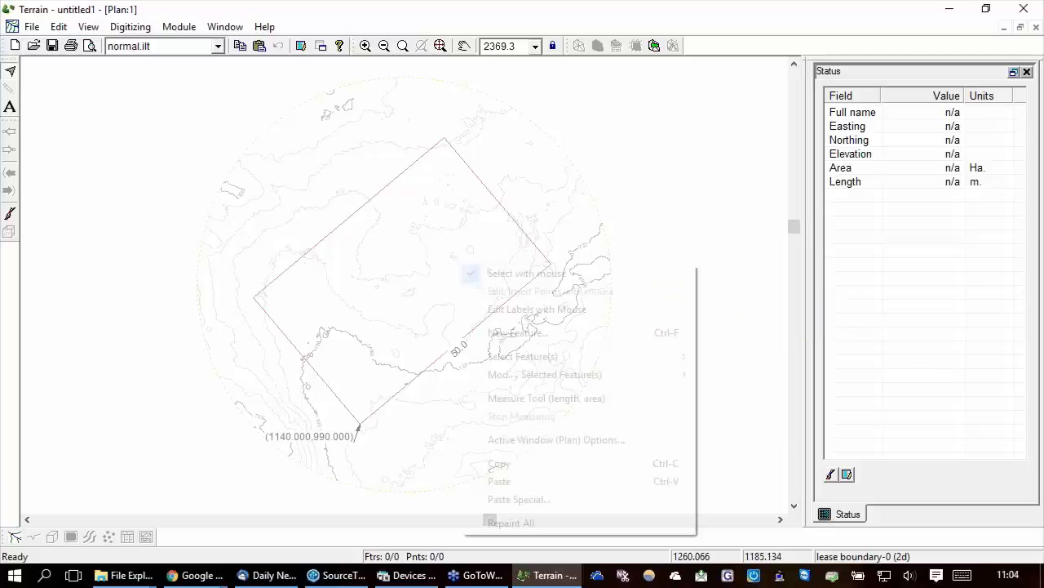
{"action": "left_click", "coordinate": [565, 439]}
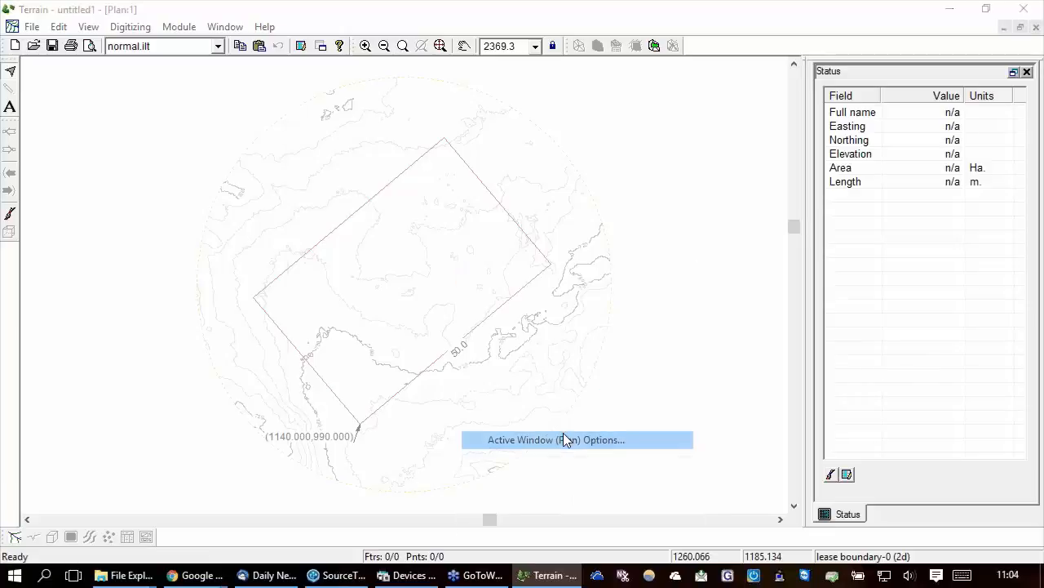
{"action": "left_click", "coordinate": [307, 104]}
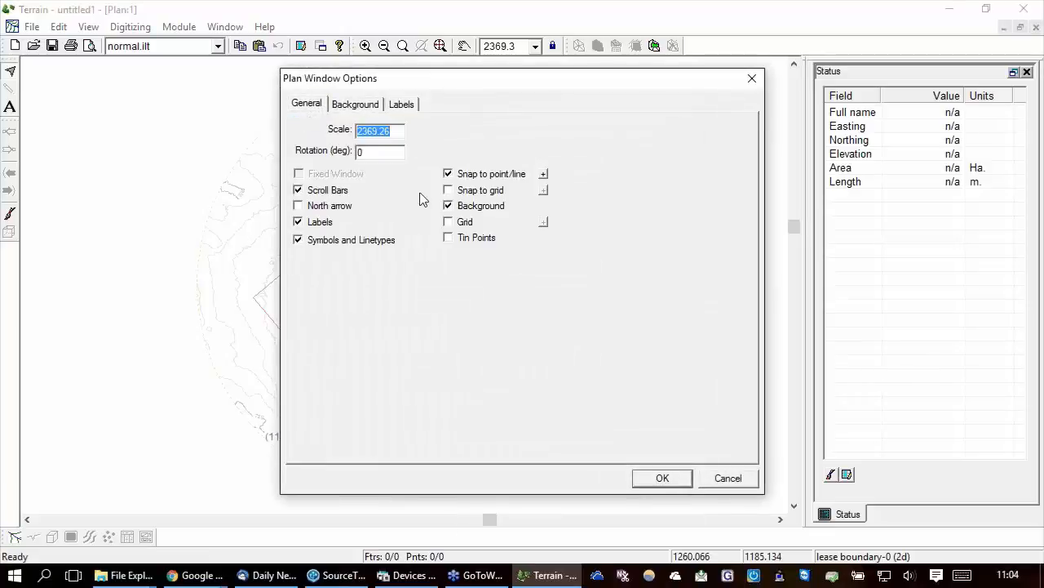
{"action": "left_click", "coordinate": [448, 189]}
{"action": "left_click", "coordinate": [544, 191]}
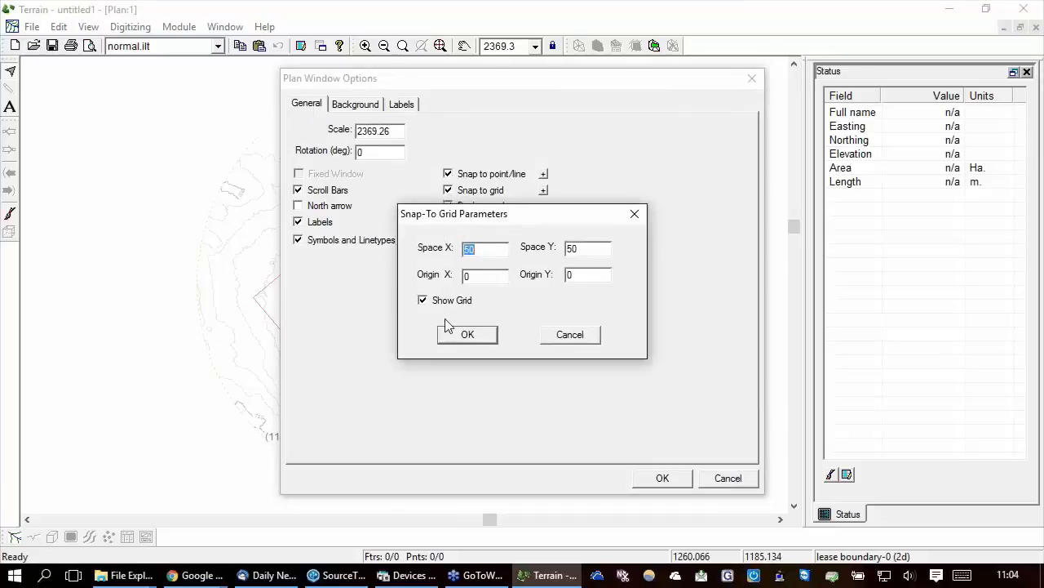
{"action": "left_click", "coordinate": [466, 335]}
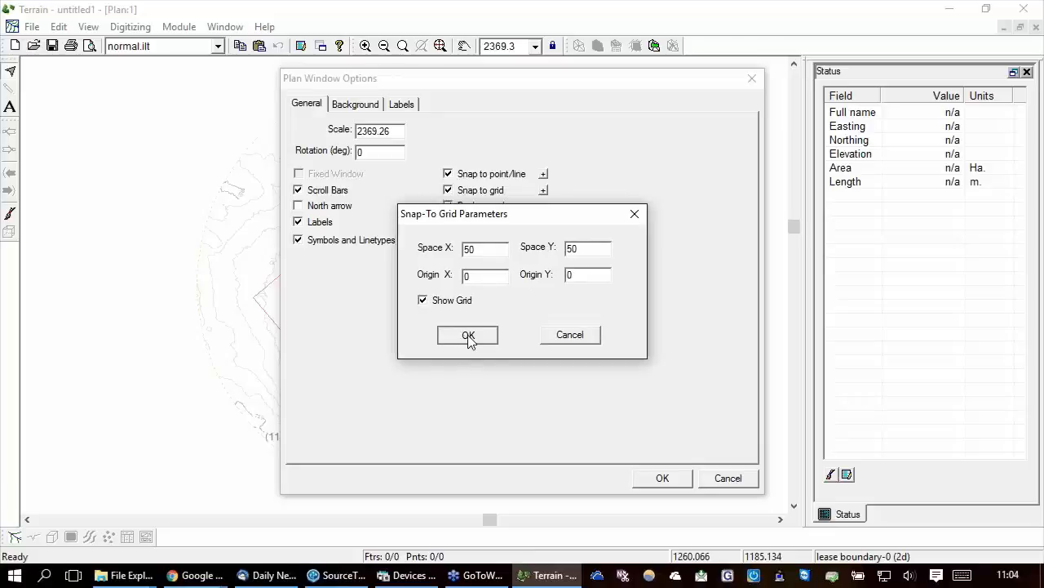
{"action": "left_click", "coordinate": [469, 337]}
{"action": "left_click", "coordinate": [662, 477]}
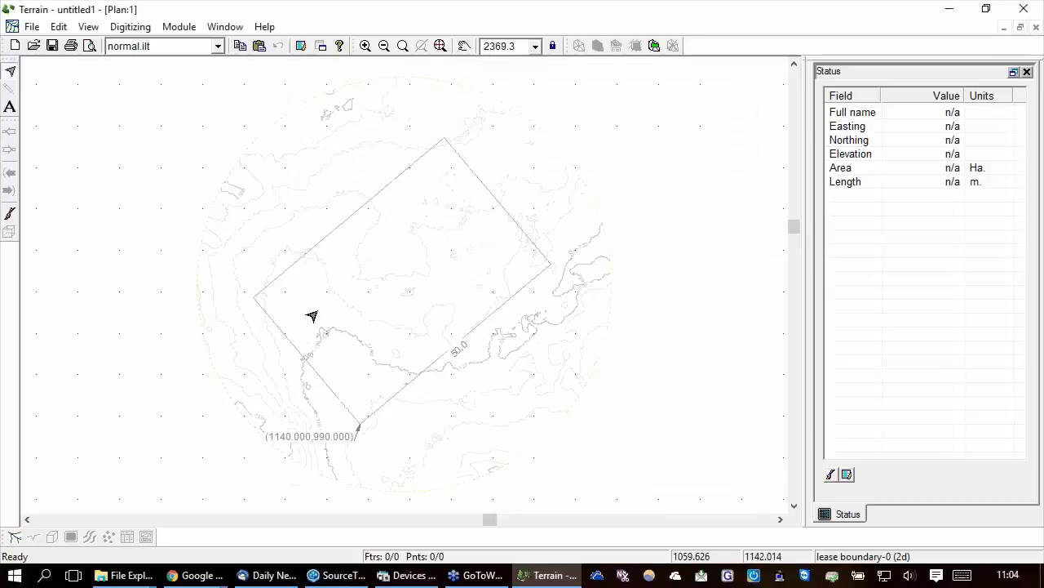
{"action": "left_click", "coordinate": [33, 28]}
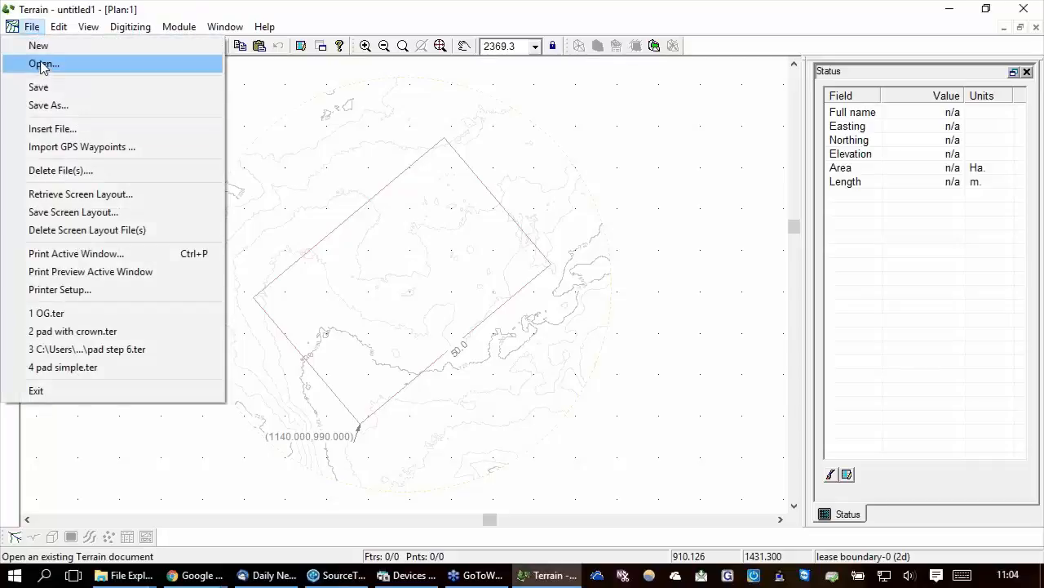
{"action": "mouse_move", "coordinate": [59, 27]}
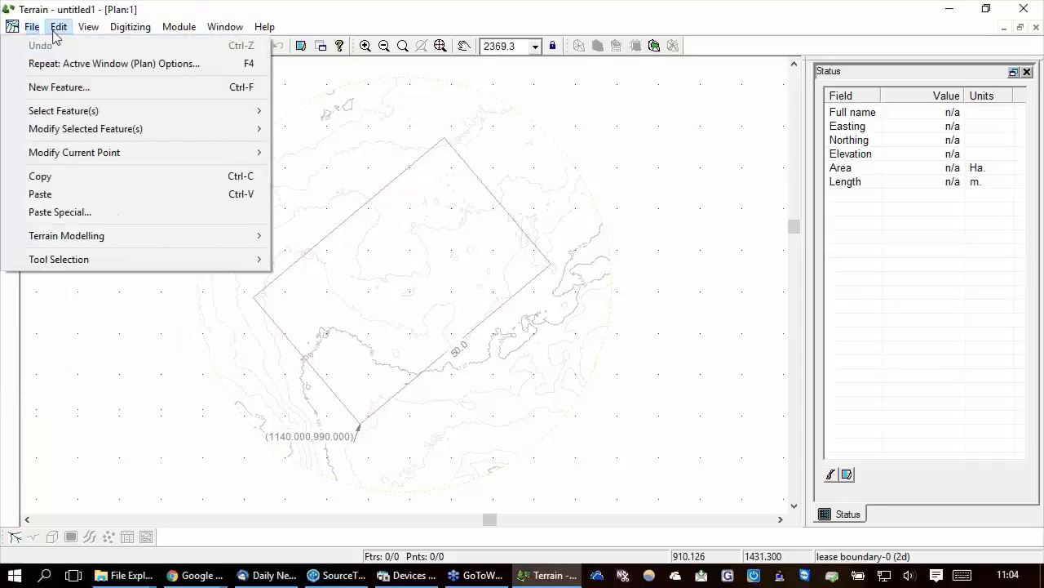
{"action": "left_click", "coordinate": [208, 89]}
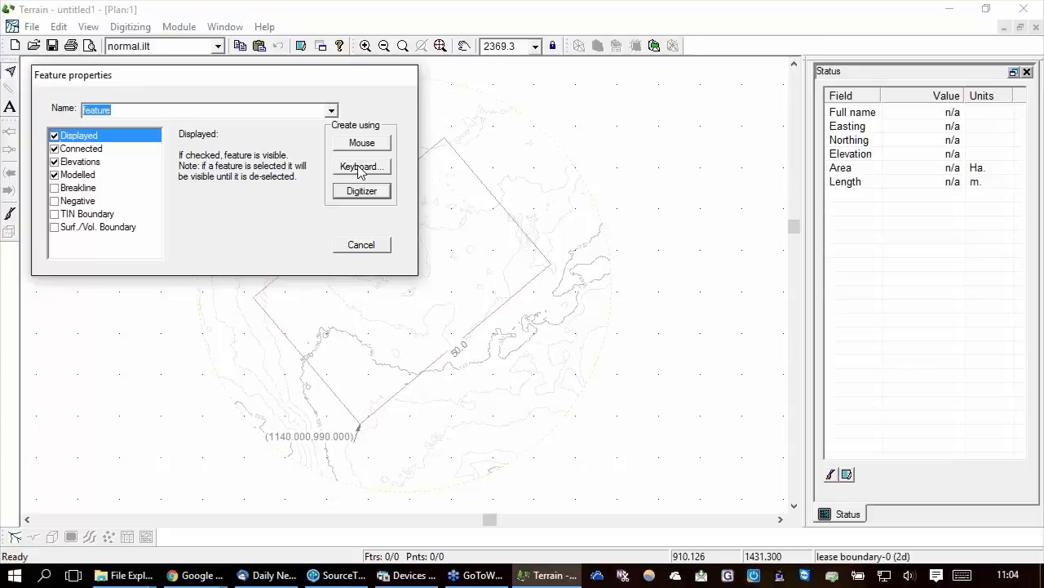
{"action": "type", "text": "pad"}
{"action": "left_click", "coordinate": [54, 188]}
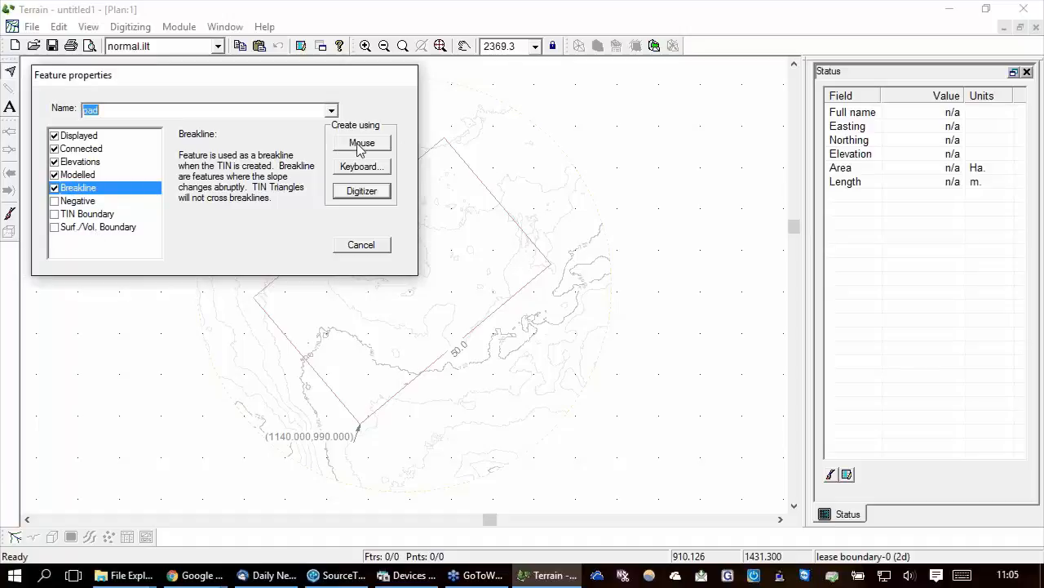
{"action": "left_click", "coordinate": [370, 169]}
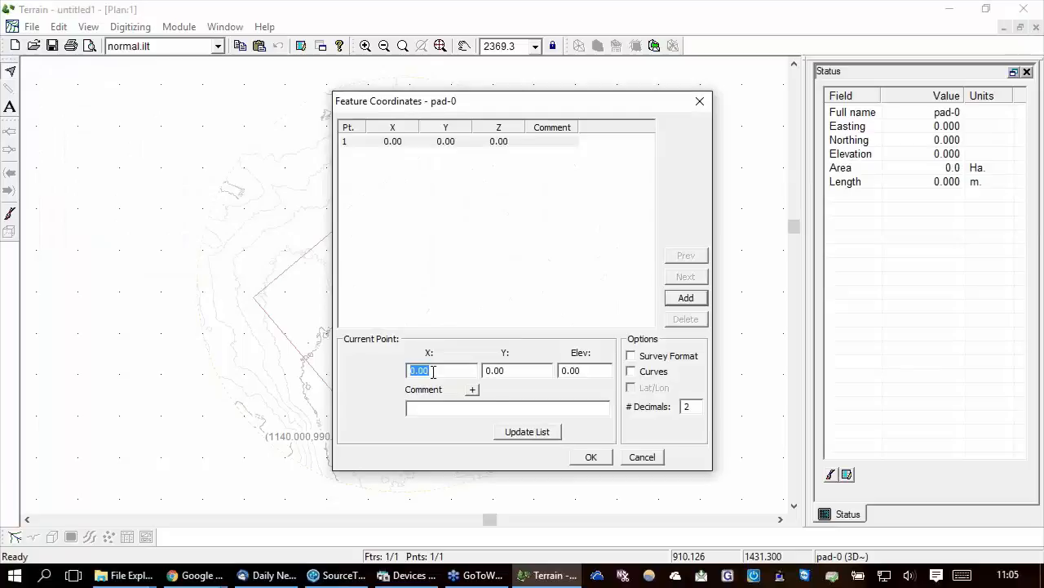
{"action": "left_click", "coordinate": [631, 357]}
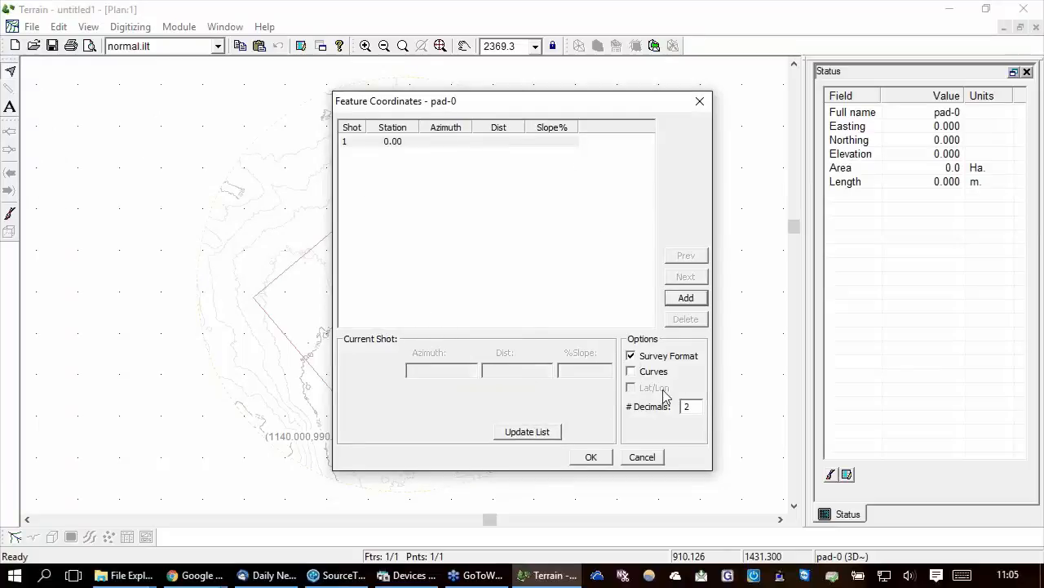
{"action": "left_click", "coordinate": [685, 298]}
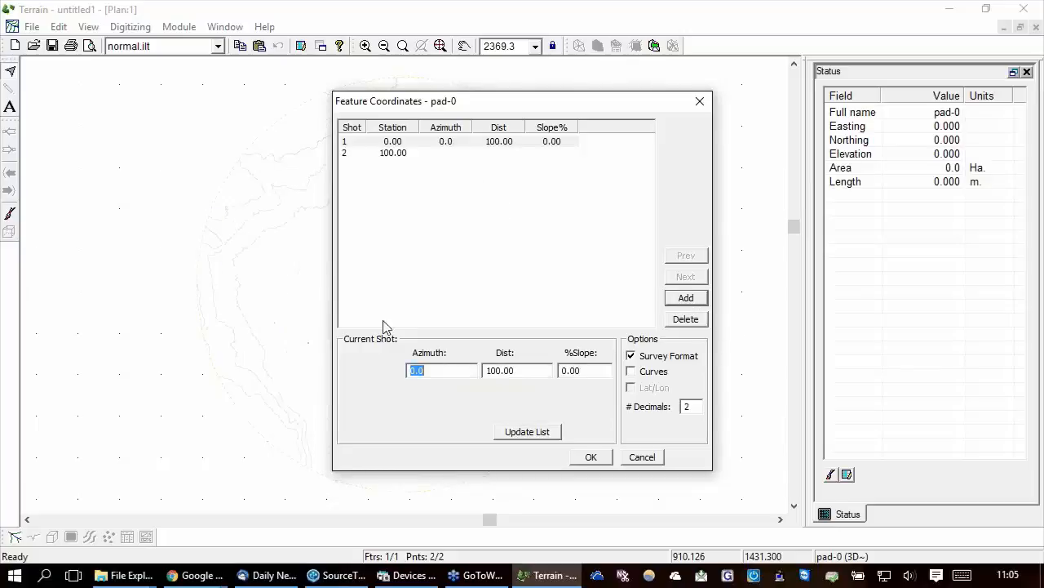
{"action": "left_click", "coordinate": [641, 457]}
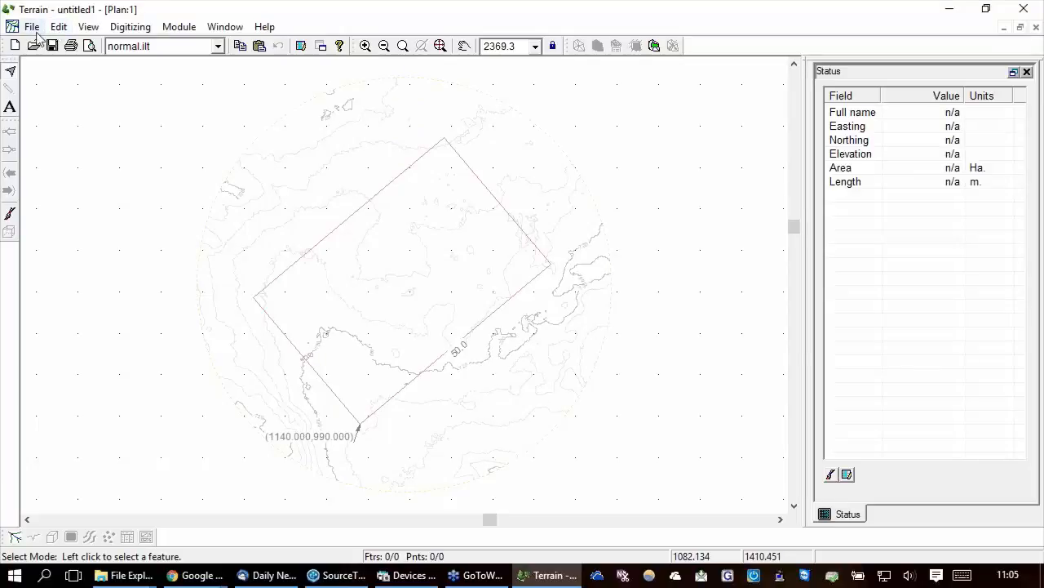
Start a new mouse-drawn feature named pad with the Breakline property enabled and an elevation of 721
{"action": "left_click", "coordinate": [59, 27]}
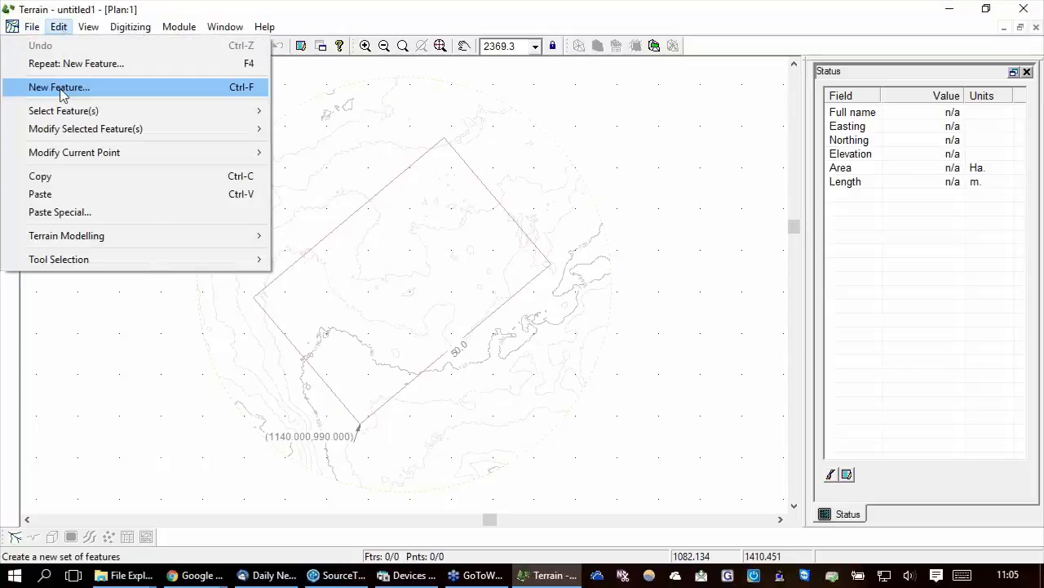
{"action": "left_click", "coordinate": [62, 87]}
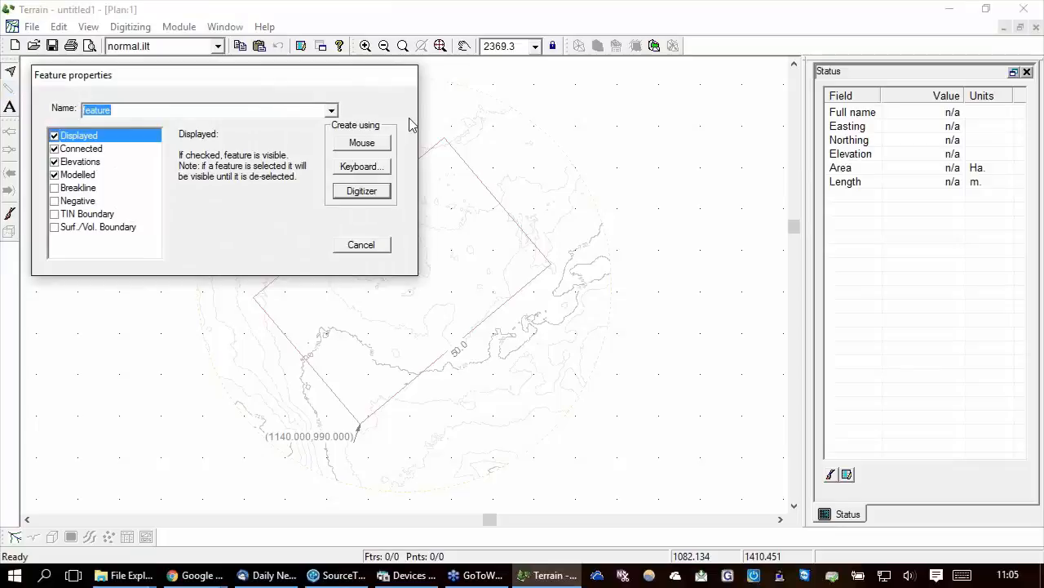
{"action": "type", "text": "pad"}
{"action": "left_click", "coordinate": [54, 188]}
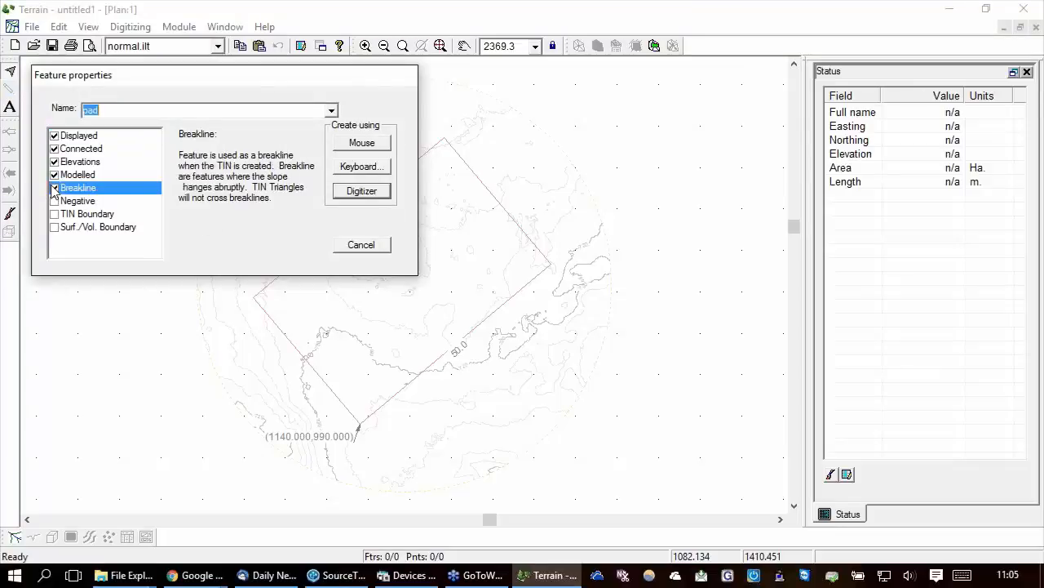
{"action": "left_click", "coordinate": [361, 145]}
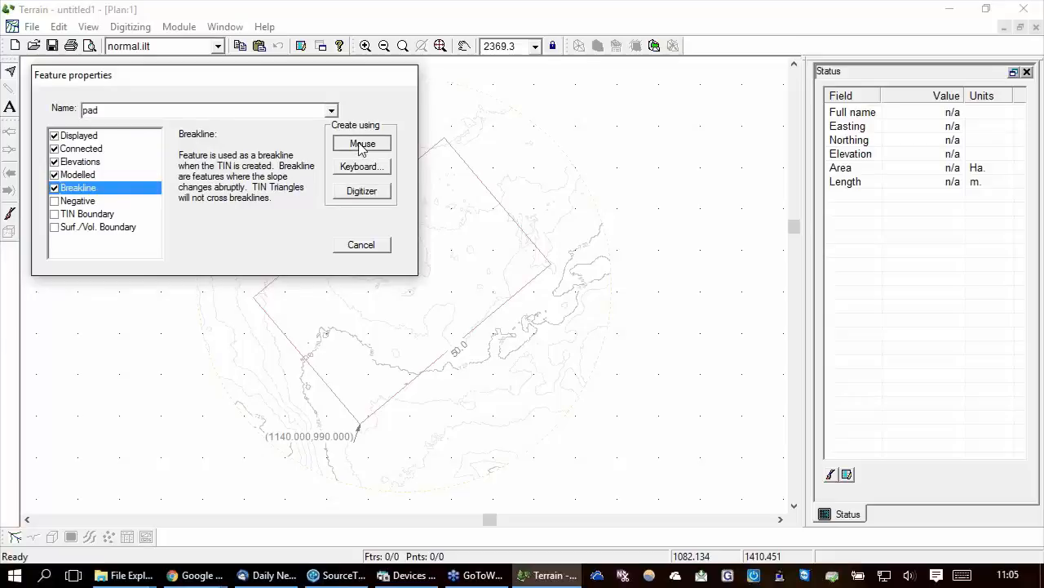
{"action": "left_click", "coordinate": [361, 144]}
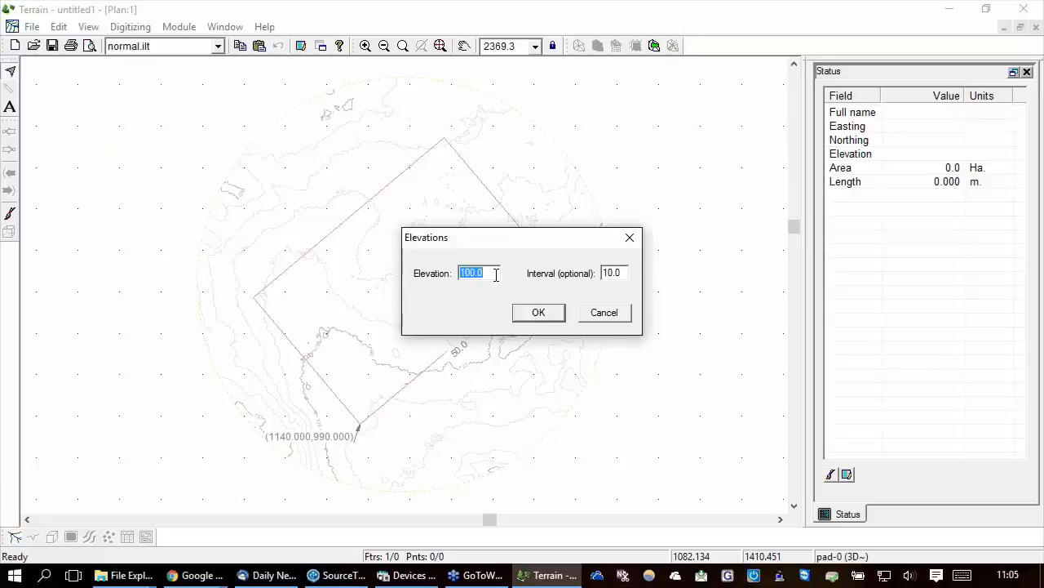
{"action": "left_click_drag", "start_coordinate": [510, 242], "coordinate": [653, 226]}
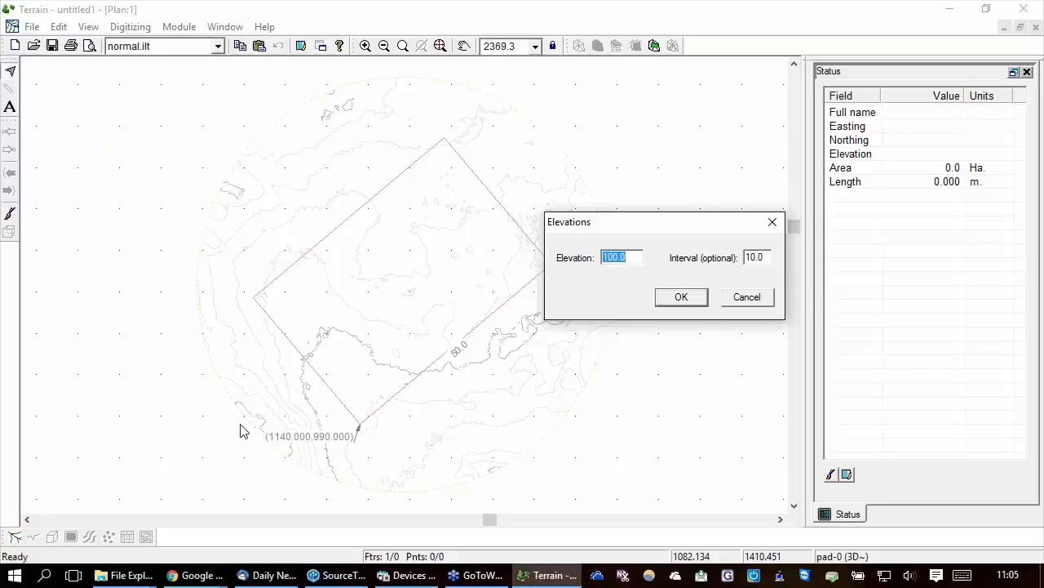
{"action": "type", "text": "7"}
{"action": "left_click", "coordinate": [682, 300]}
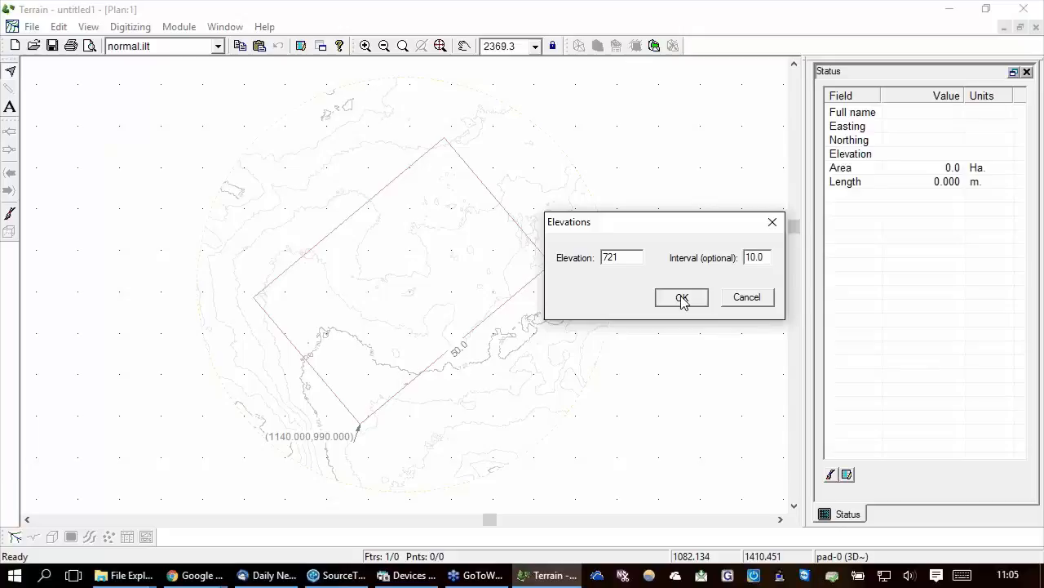
{"action": "left_click", "coordinate": [684, 302]}
Draw the pad as a closed rectangle, 100 m wide and 150 m high, with its southwest corner at 1100, 1100
{"action": "left_click", "coordinate": [324, 332]}
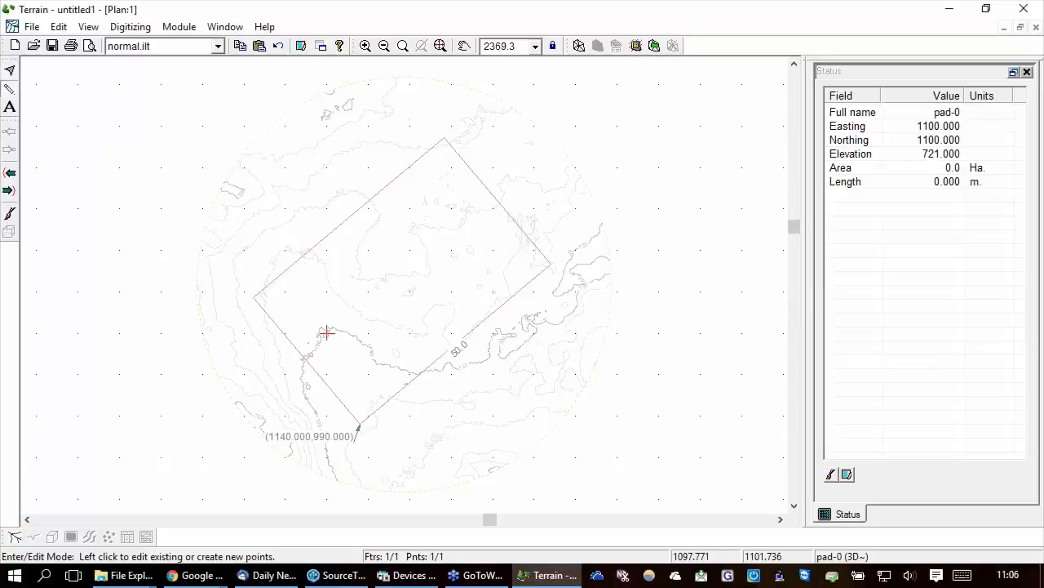
{"action": "left_click", "coordinate": [411, 331]}
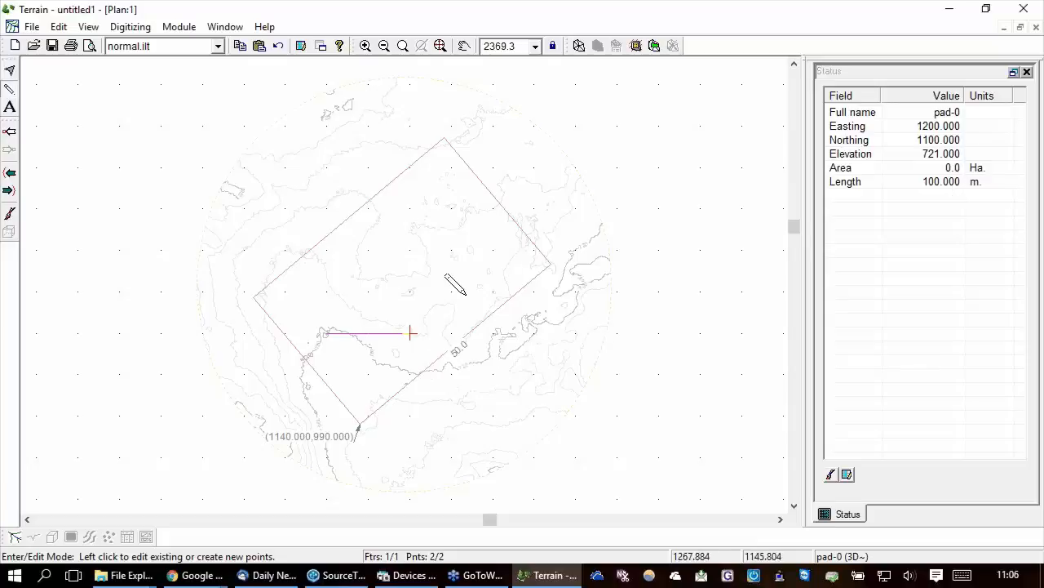
{"action": "left_click", "coordinate": [447, 250]}
{"action": "left_click", "coordinate": [325, 207]}
{"action": "left_click_drag", "start_coordinate": [325, 330], "coordinate": [354, 277]}
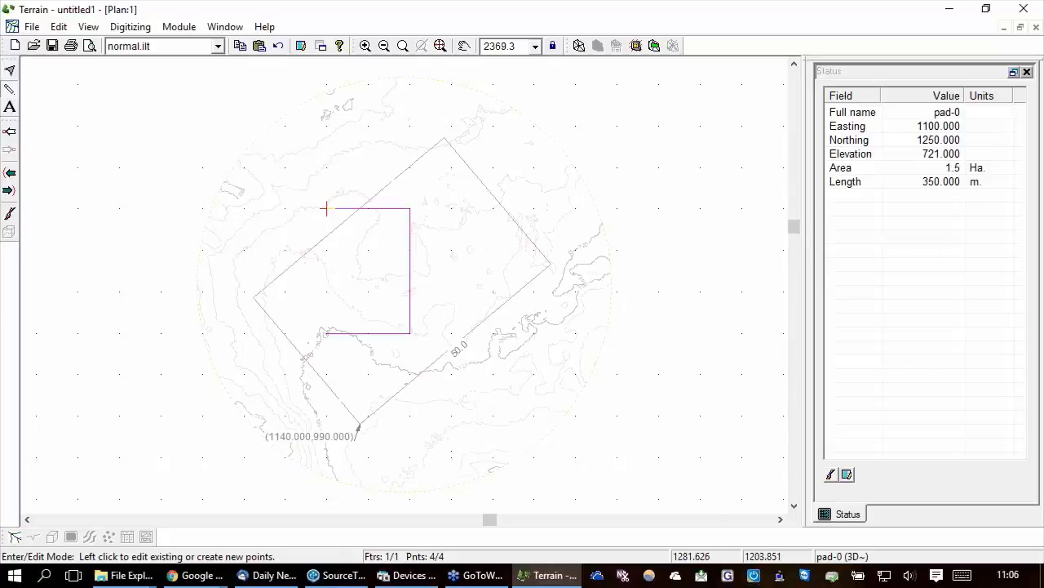
{"action": "right_click", "coordinate": [491, 257]}
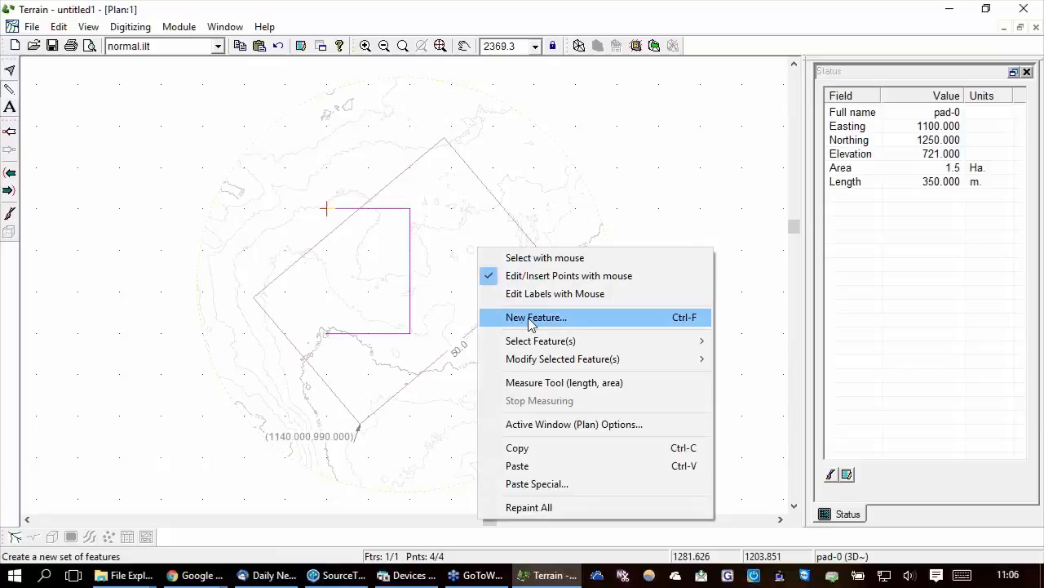
{"action": "mouse_move", "coordinate": [532, 362]}
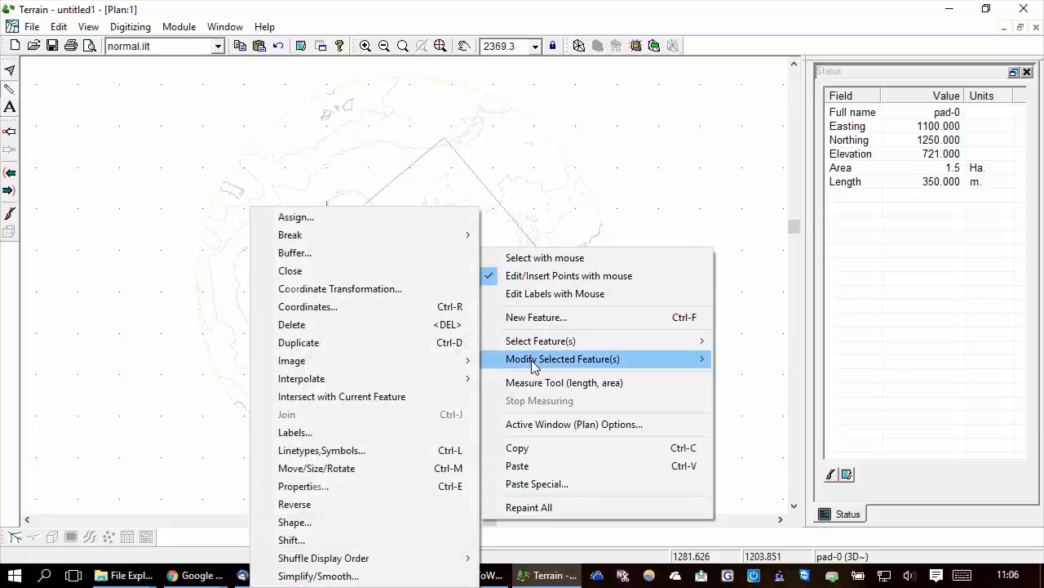
{"action": "left_click", "coordinate": [323, 270]}
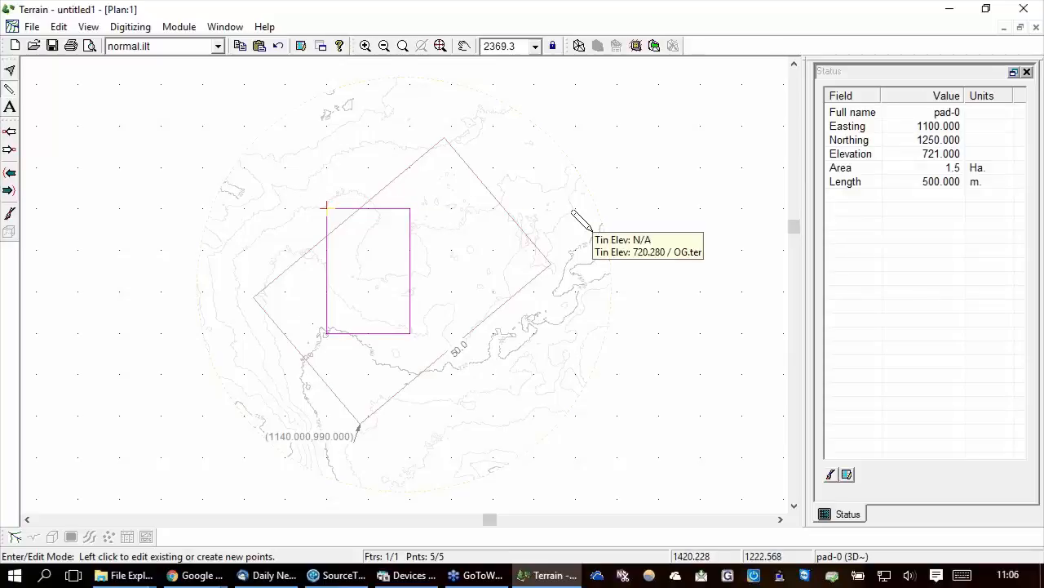
Step through the corner points of the pad rectangle to check their coordinates
{"action": "left_click", "coordinate": [10, 150]}
{"action": "left_click", "coordinate": [11, 133]}
{"action": "left_click", "coordinate": [10, 133]}
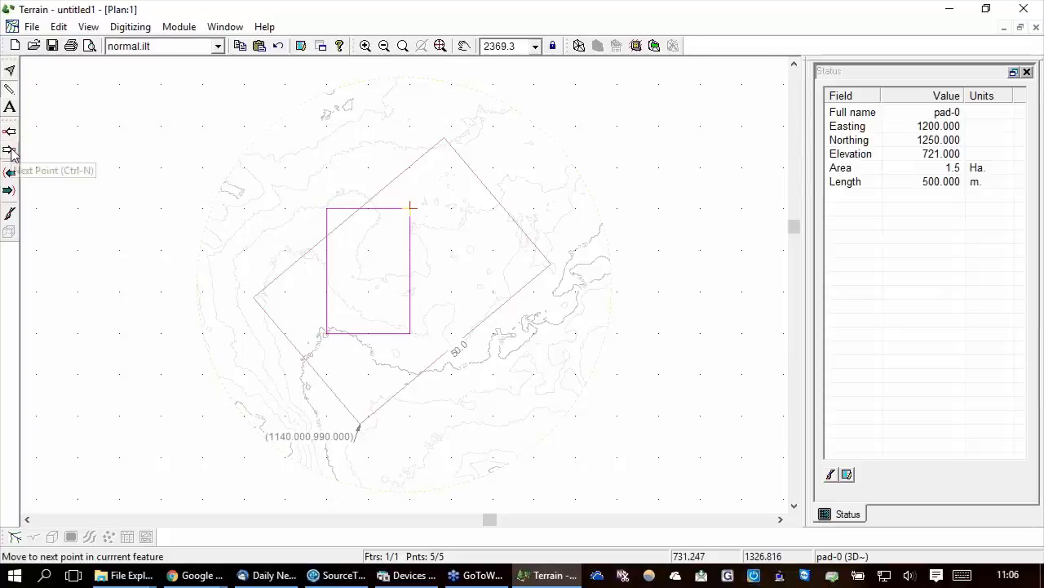
{"action": "left_click", "coordinate": [11, 151]}
{"action": "left_click", "coordinate": [11, 151]}
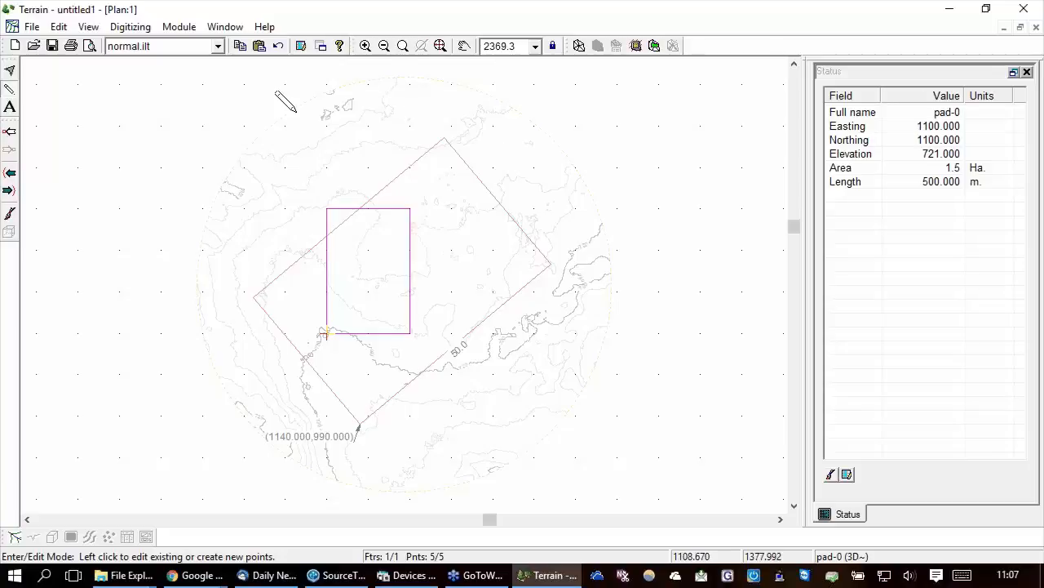
Try to move the pad rectangle freehand to the middle of the lease boundary with Move/Size/Rotate
{"action": "mouse_move", "coordinate": [556, 211]}
{"action": "mouse_move", "coordinate": [481, 170]}
{"action": "right_click", "coordinate": [467, 144]}
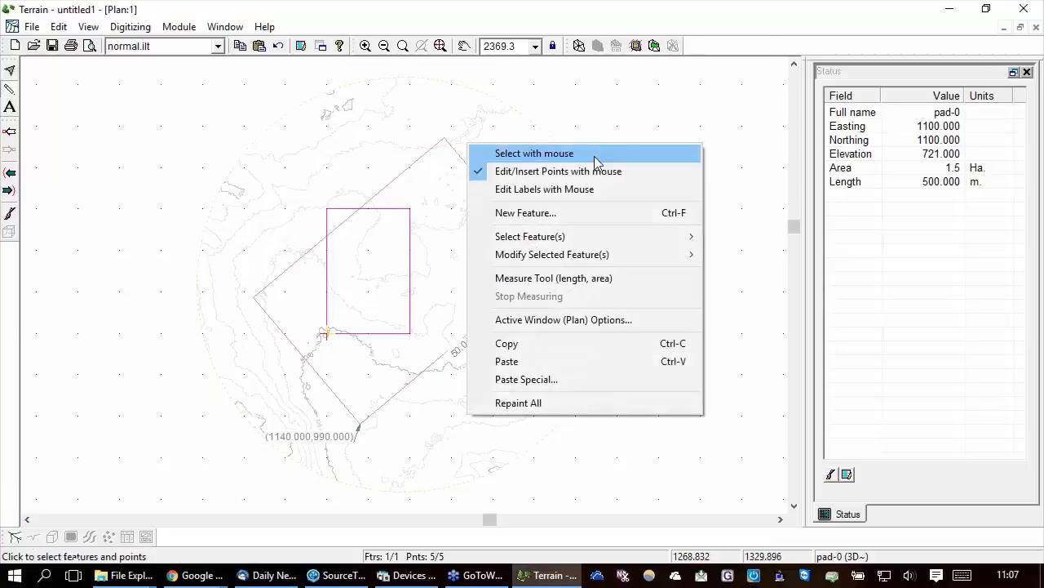
{"action": "mouse_move", "coordinate": [542, 242]}
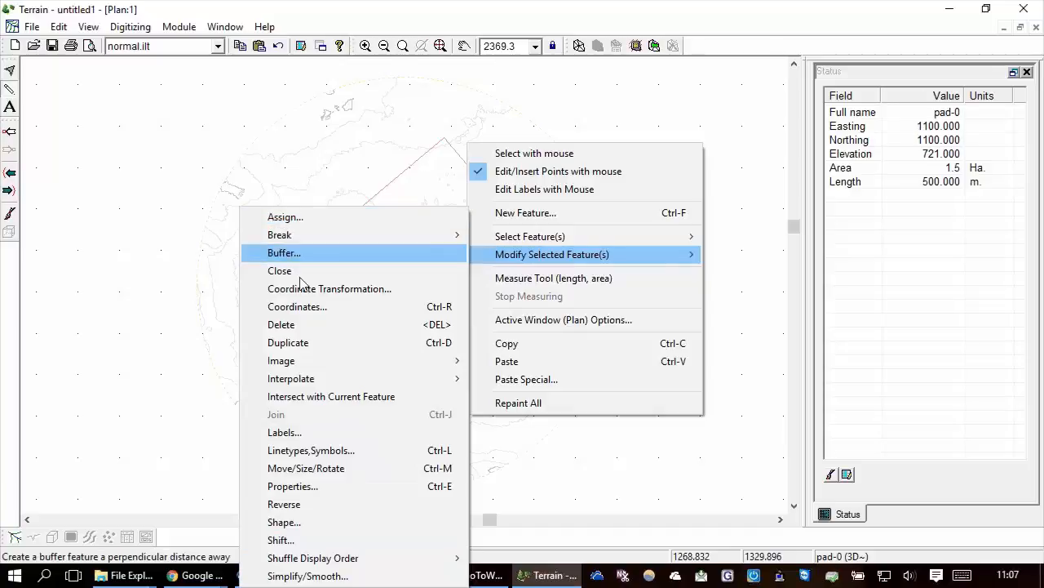
{"action": "left_click", "coordinate": [445, 468]}
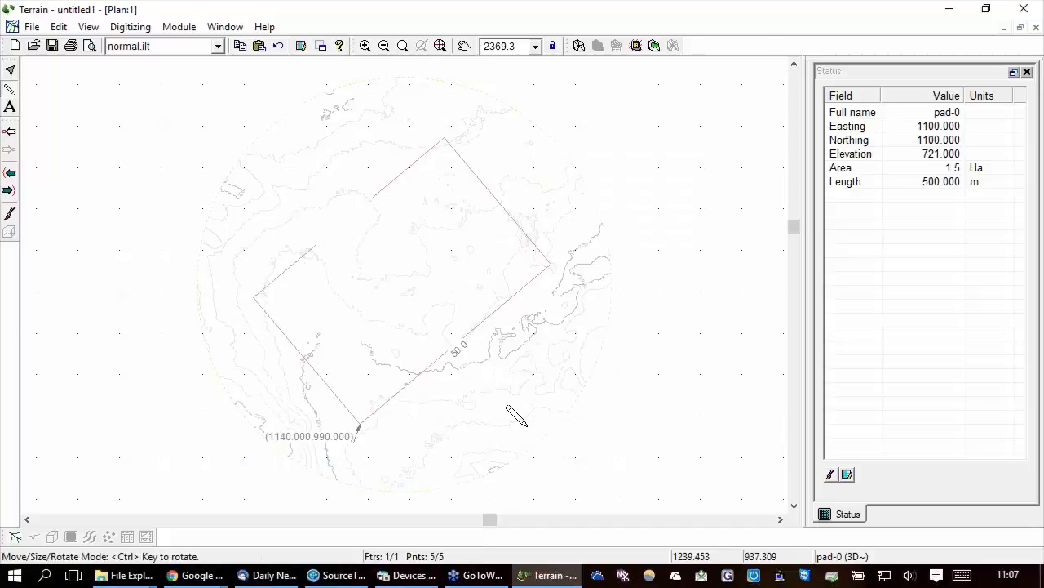
{"action": "left_click_drag", "start_coordinate": [373, 265], "coordinate": [414, 279]}
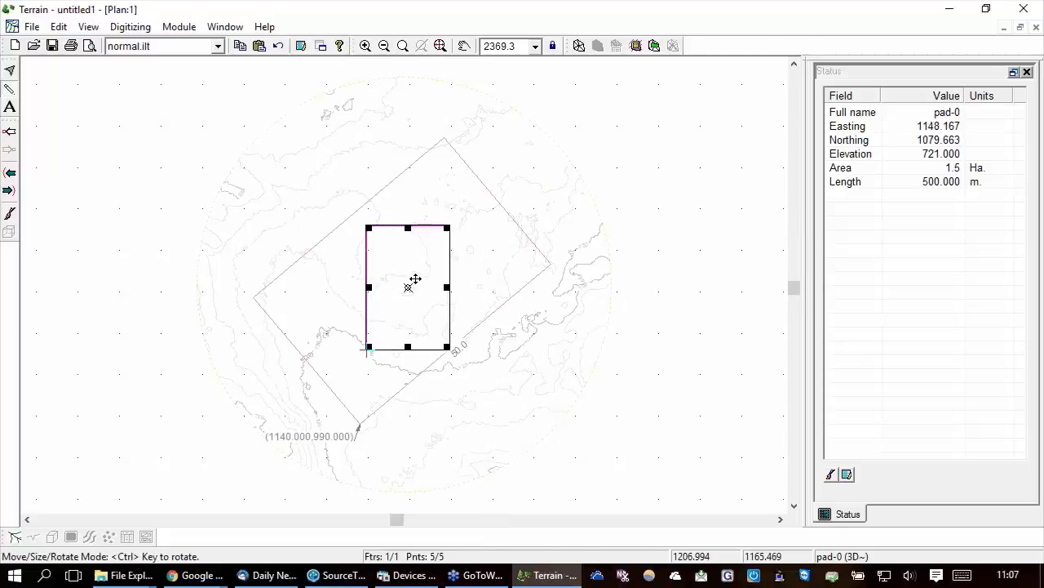
{"action": "mouse_move", "coordinate": [411, 263]}
{"action": "left_mouse_down"}
{"action": "mouse_move", "coordinate": [420, 248]}
{"action": "mouse_move", "coordinate": [409, 261]}
{"action": "left_mouse_up"}
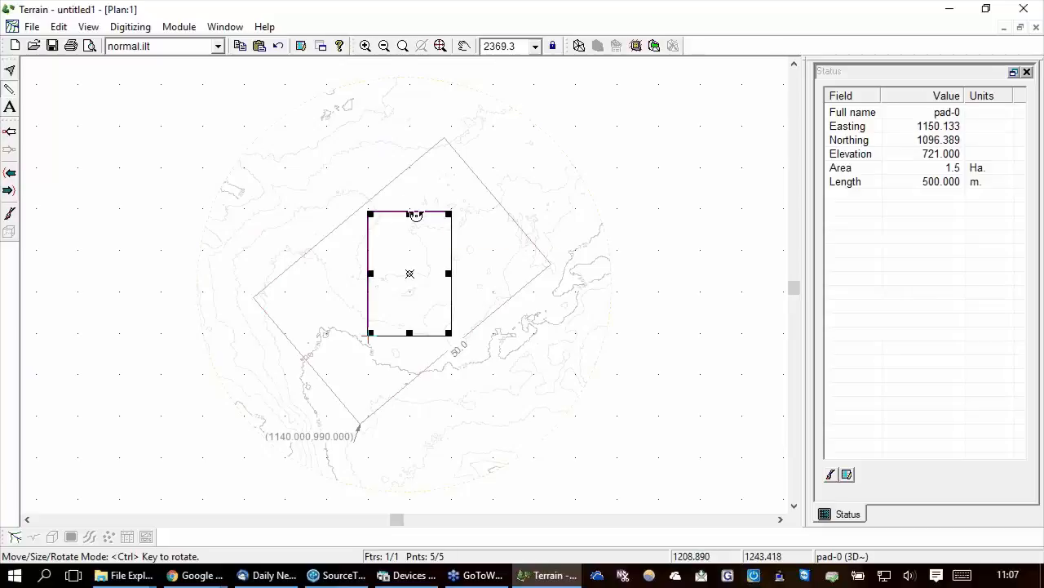
Try to rotate the pad rectangle freehand about its centre, and undo both the rotation and the move
{"action": "mouse_move", "coordinate": [409, 212]}
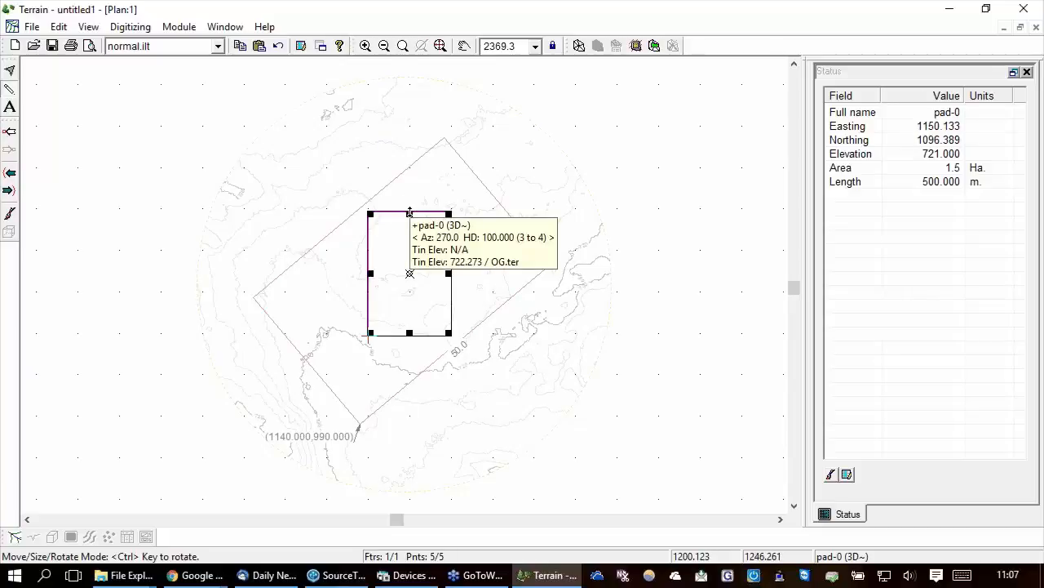
{"action": "mouse_move", "coordinate": [413, 274]}
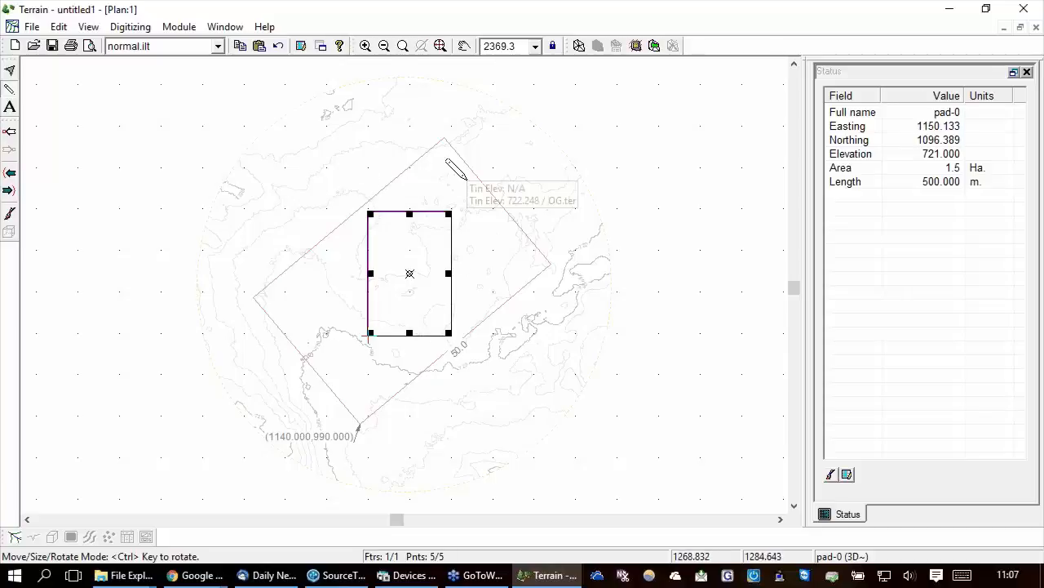
{"action": "left_click_drag", "start_coordinate": [448, 220], "coordinate": [749, 324]}
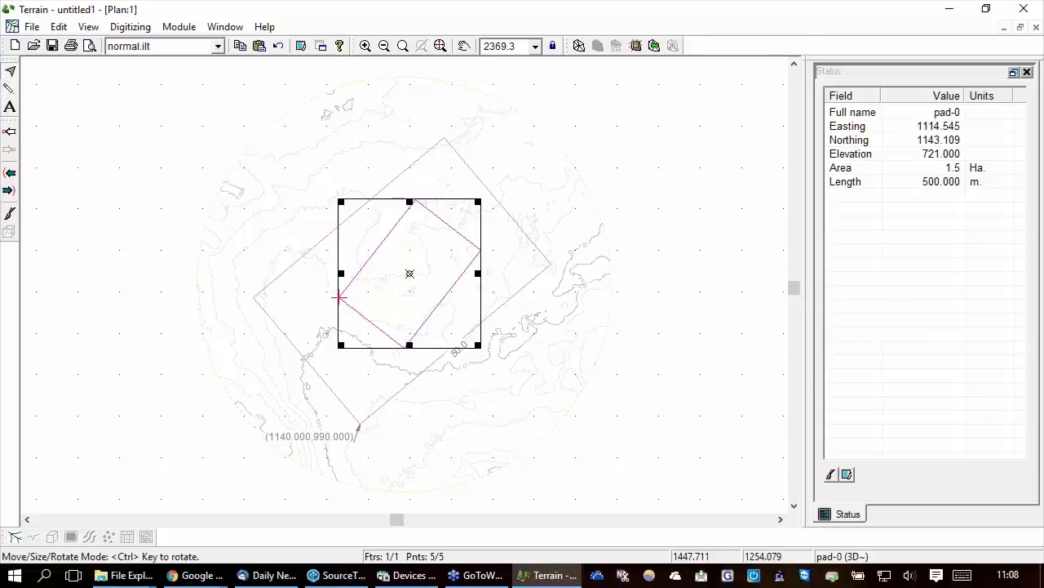
{"action": "key", "text": "ctrl+z"}
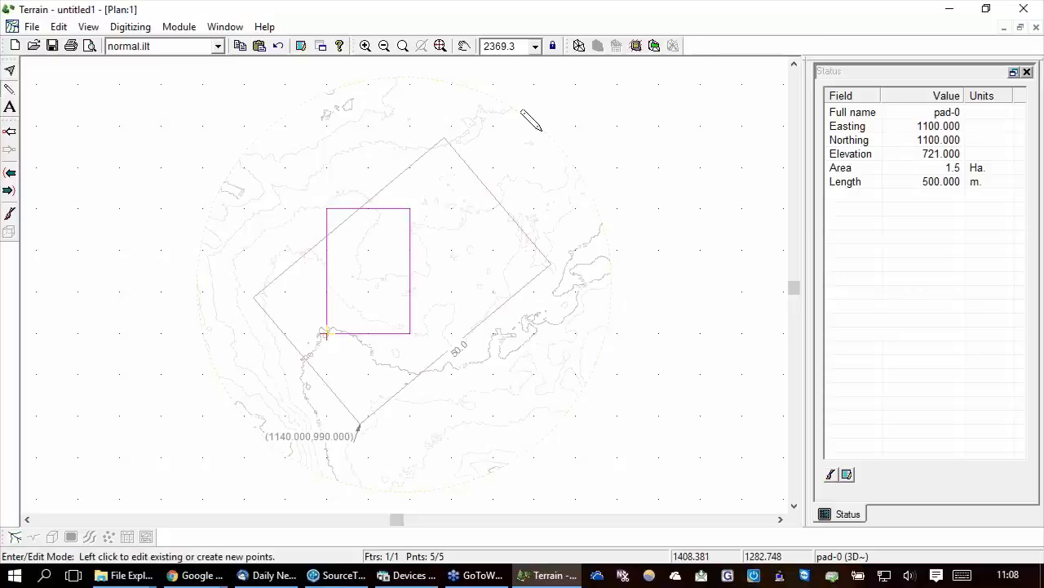
Rotate the pad rectangle 40 degrees counterclockwise about its centre at 1150, 1175 with a Coordinate Transformation
{"action": "left_click", "coordinate": [59, 27]}
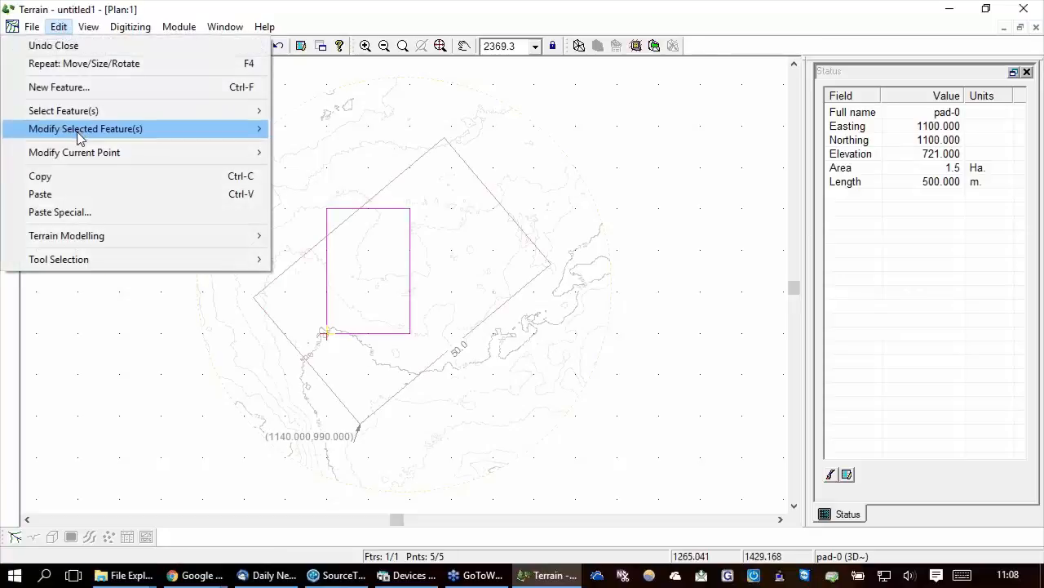
{"action": "mouse_move", "coordinate": [82, 133]}
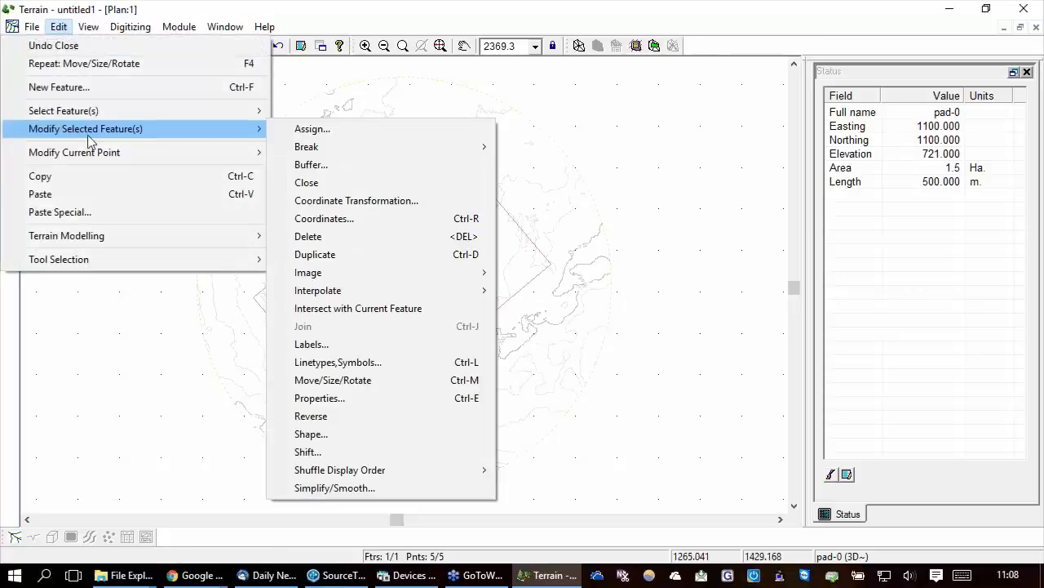
{"action": "left_click", "coordinate": [378, 204]}
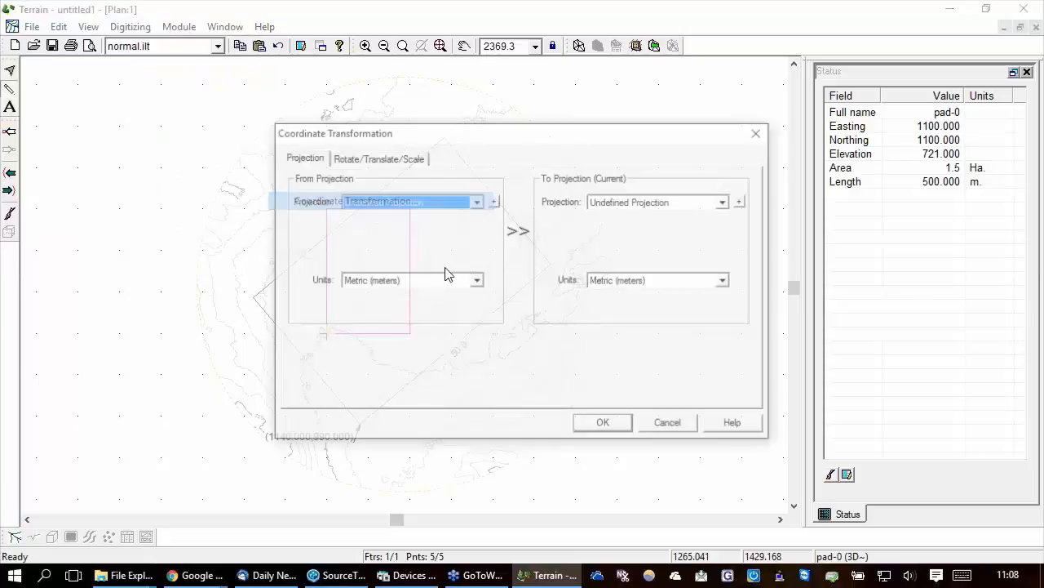
{"action": "left_click", "coordinate": [378, 160]}
{"action": "left_click", "coordinate": [291, 178]}
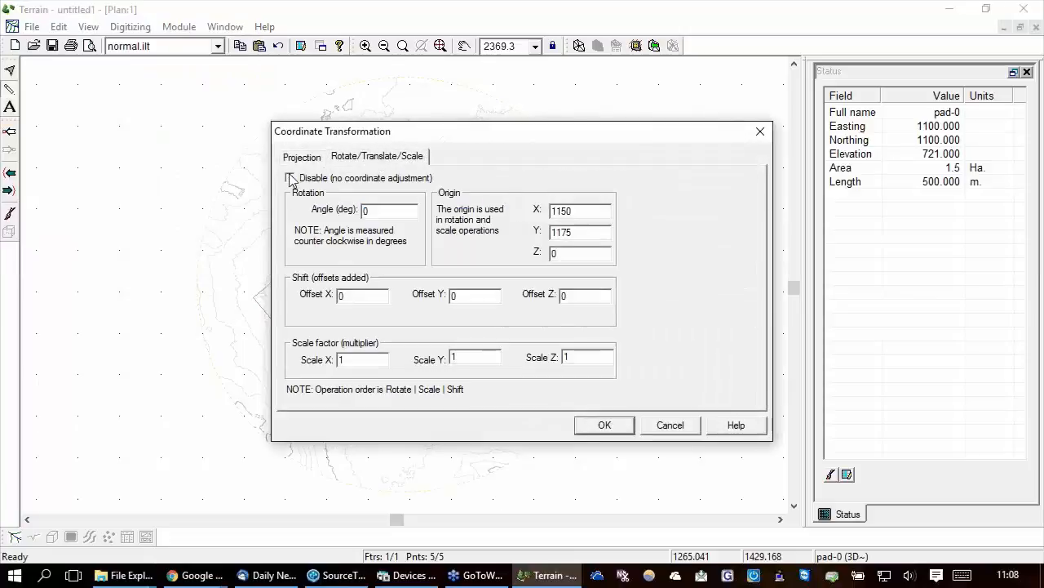
{"action": "double_click", "coordinate": [367, 210]}
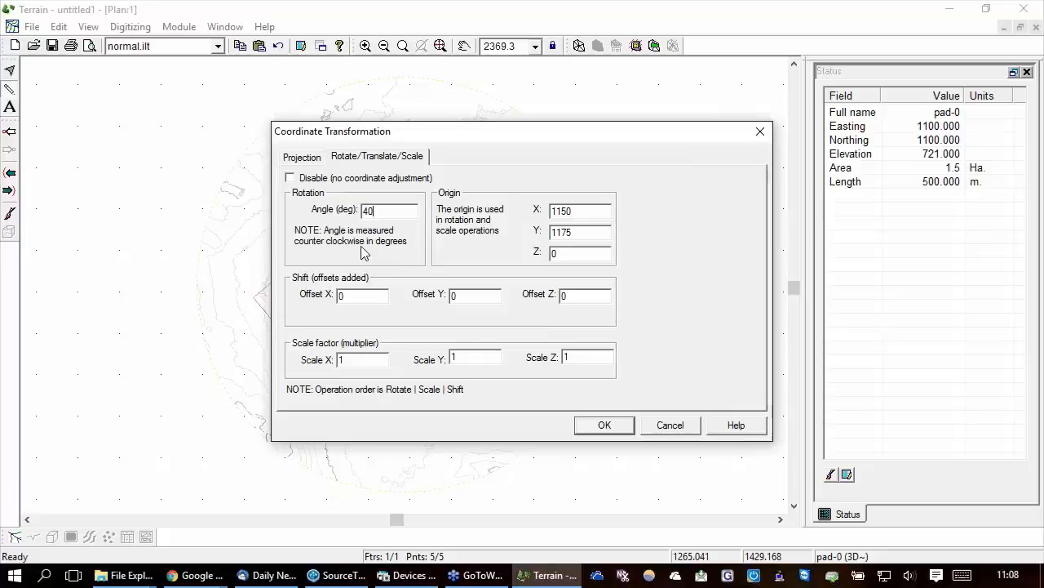
{"action": "left_click", "coordinate": [620, 426]}
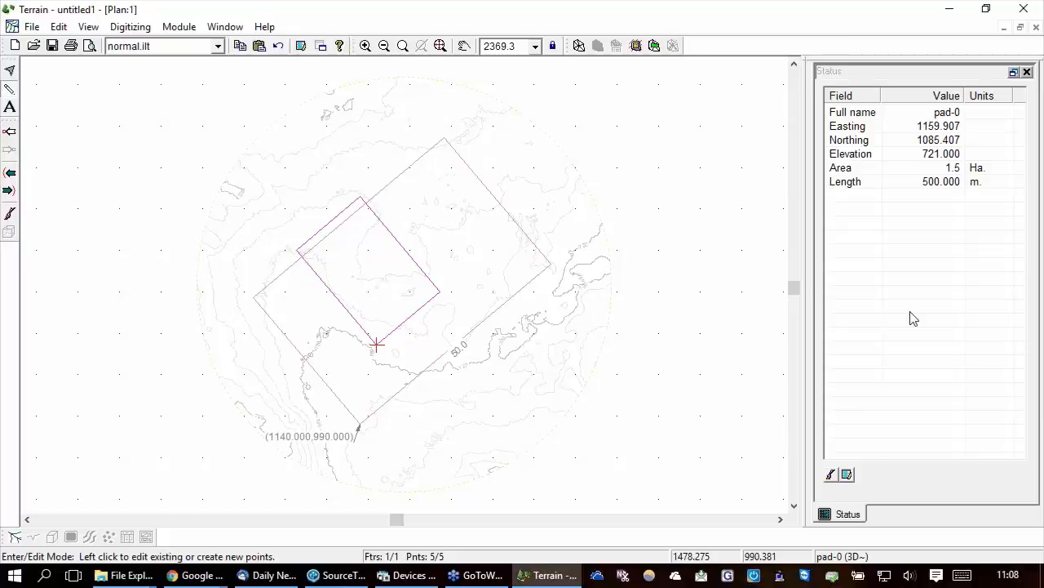
Move the rotated pad freehand to the middle of the lease boundary, placing its southernmost corner at about 1218, 1076
{"action": "key", "text": "Escape"}
{"action": "left_click", "coordinate": [376, 345]}
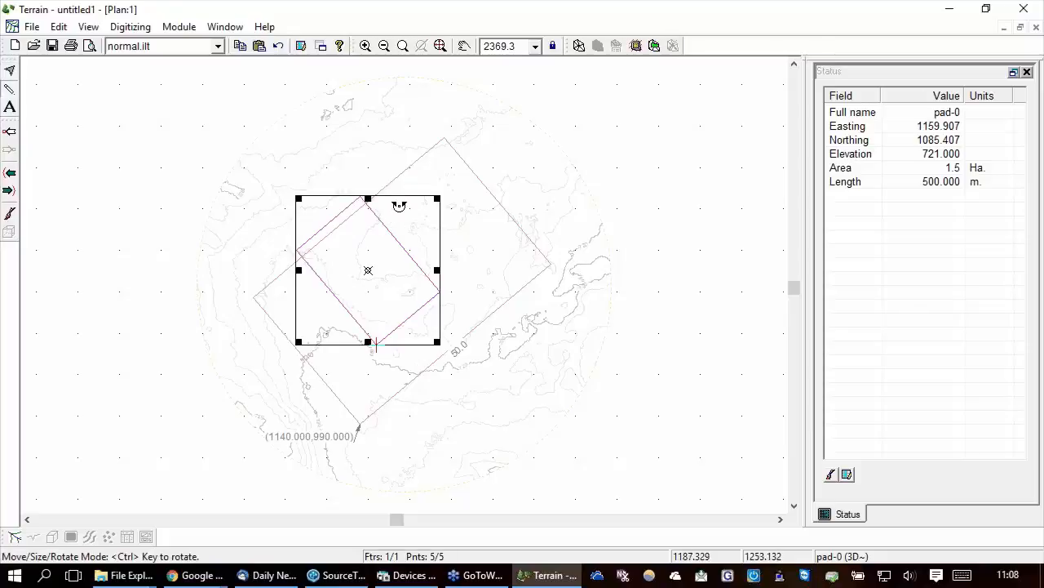
{"action": "left_click_drag", "start_coordinate": [376, 226], "coordinate": [422, 234]}
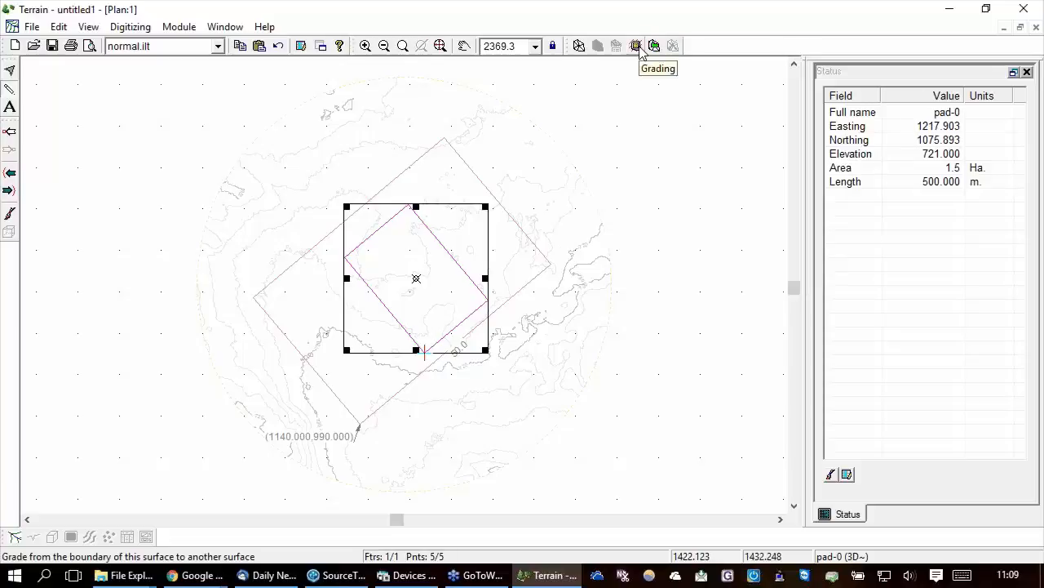
{"action": "left_click", "coordinate": [515, 257]}
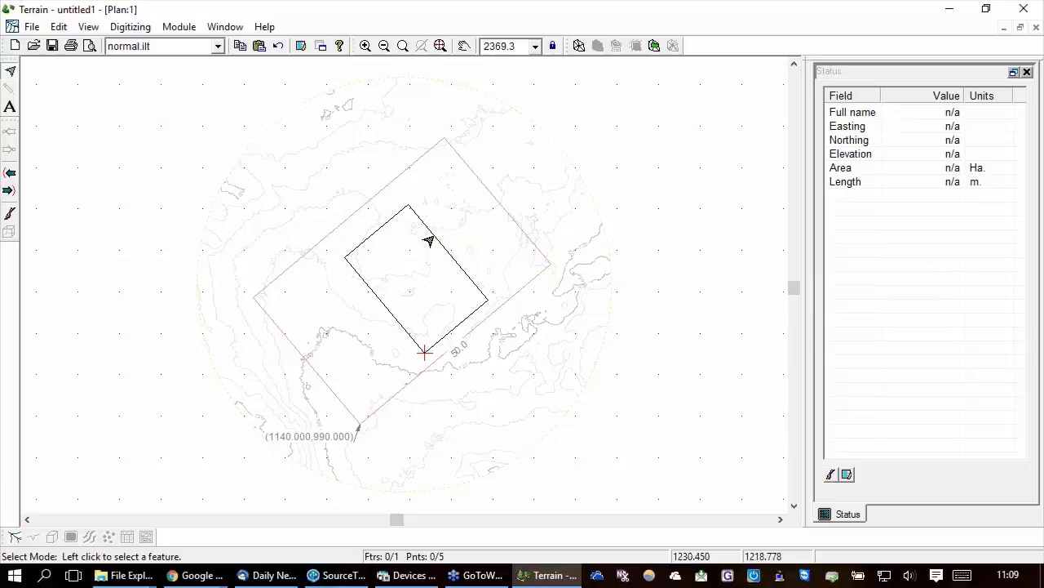
Select the pad rectangle and calculate its terrain model with all triangles included and both major and minor contours turned off
{"action": "mouse_move", "coordinate": [428, 241]}
{"action": "left_click", "coordinate": [429, 240]}
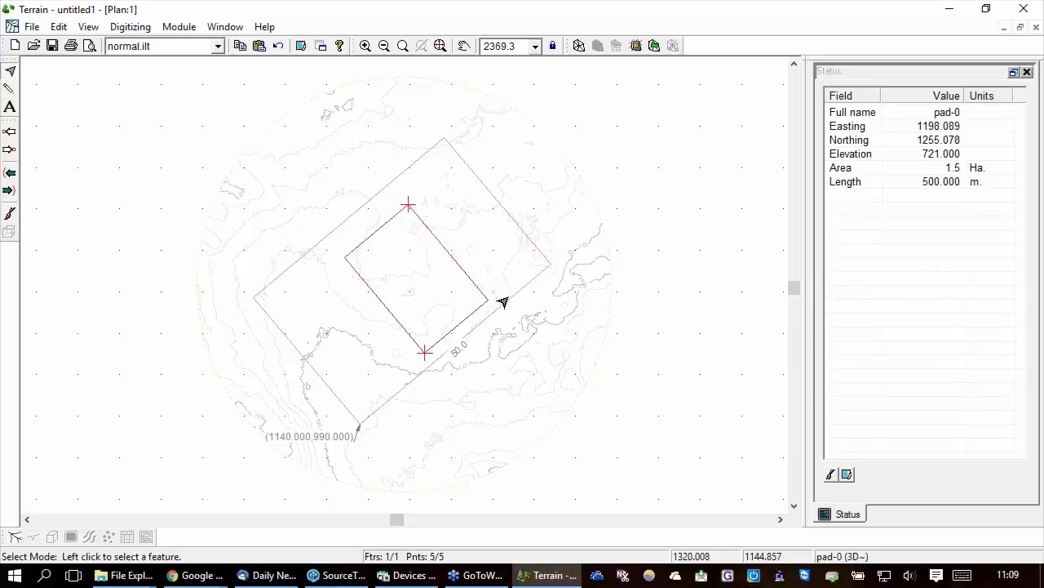
{"action": "mouse_move", "coordinate": [337, 257]}
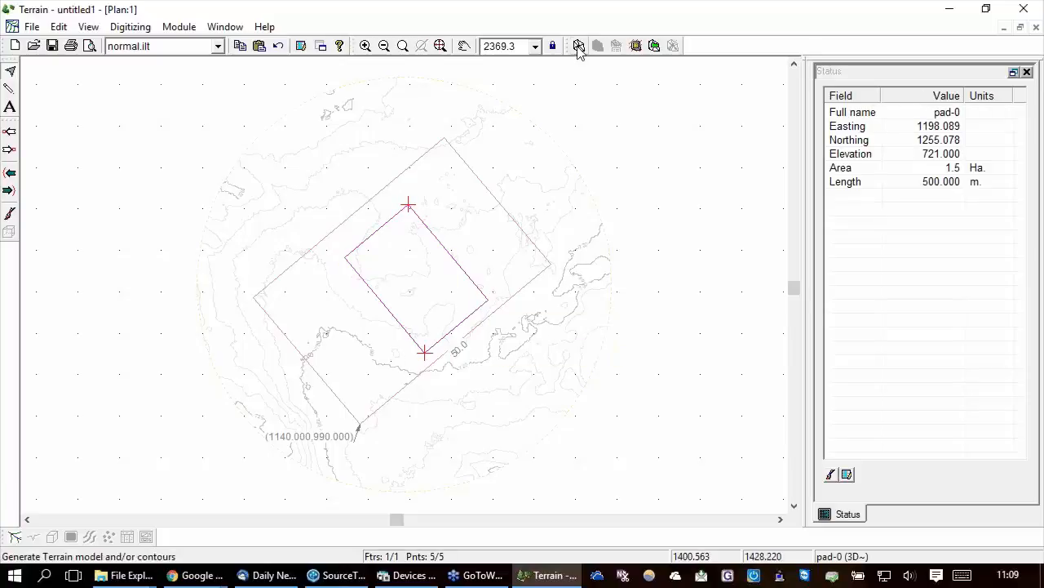
{"action": "left_click", "coordinate": [578, 47]}
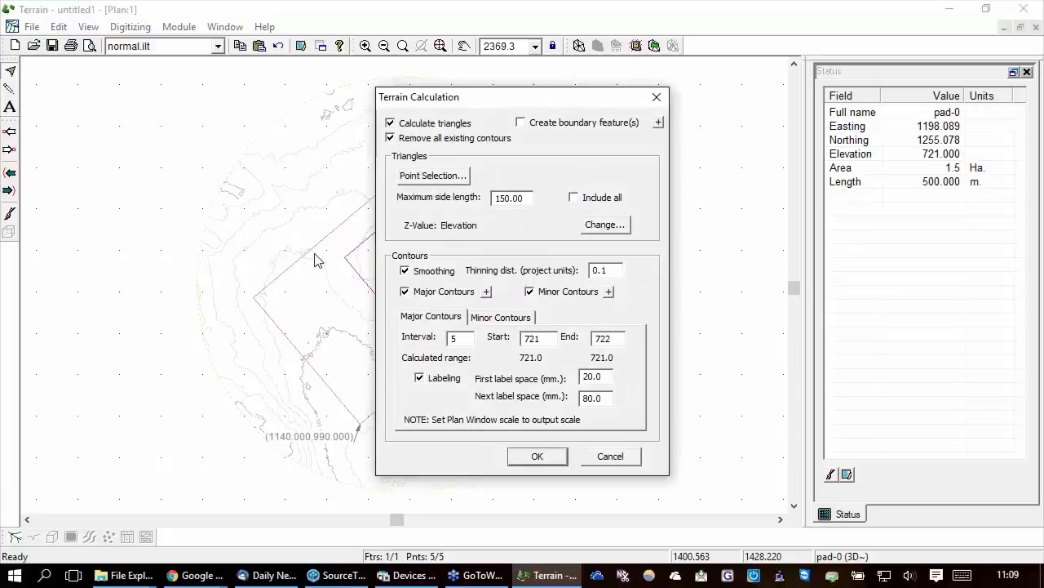
{"action": "left_click", "coordinate": [574, 197]}
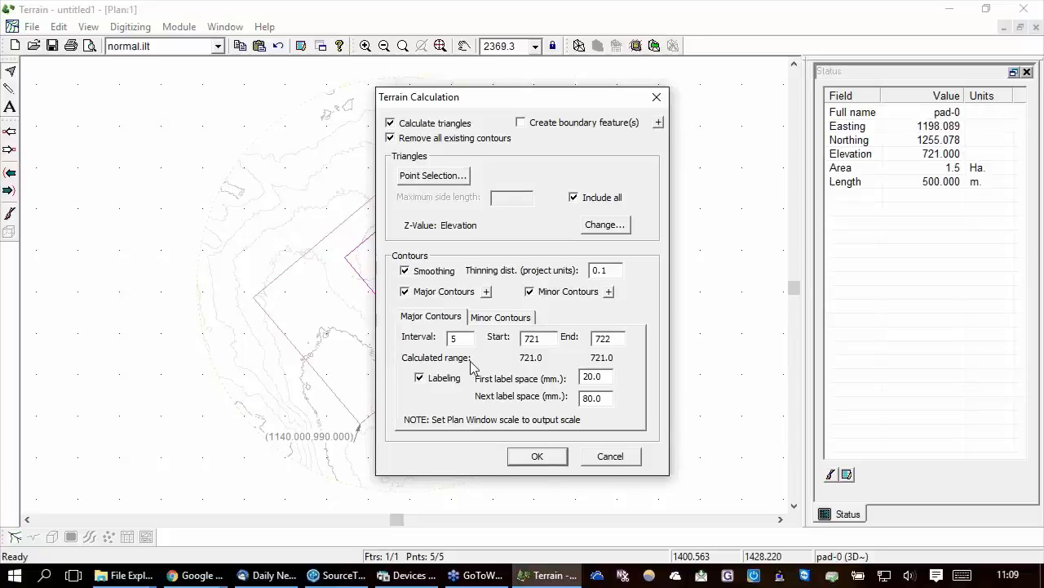
{"action": "left_click", "coordinate": [405, 292]}
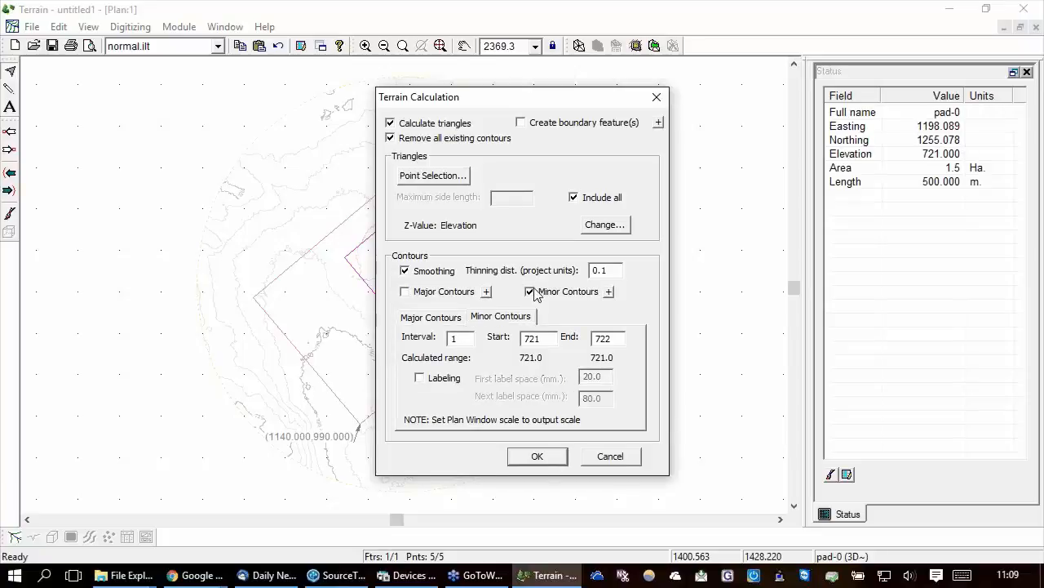
{"action": "left_click", "coordinate": [531, 291]}
{"action": "left_click", "coordinate": [534, 455]}
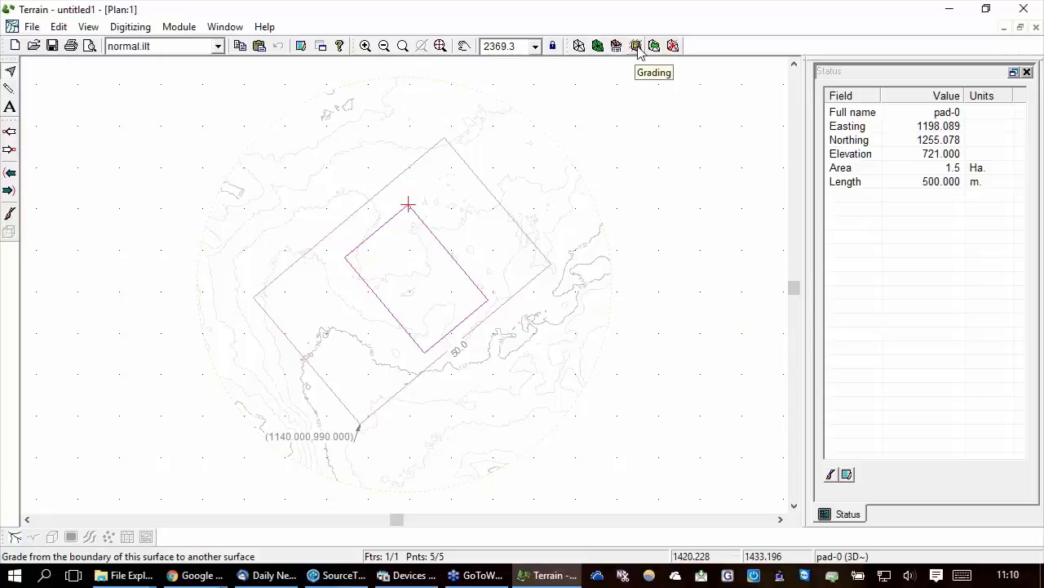
Start Grading from the pad with the orientation set to Right and the file OG.ter as target surface
{"action": "left_click", "coordinate": [60, 28]}
{"action": "mouse_move", "coordinate": [29, 240]}
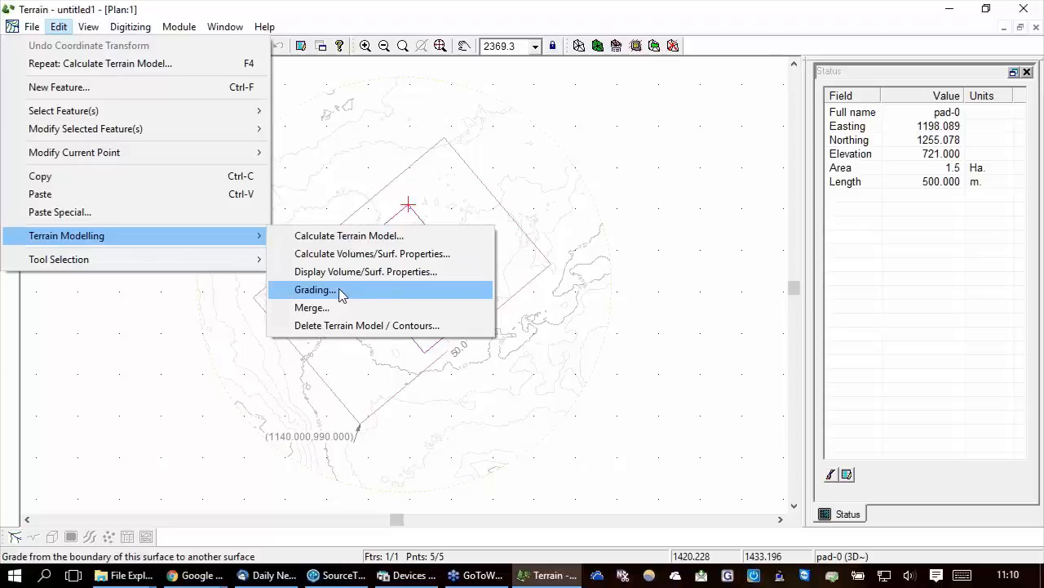
{"action": "left_click", "coordinate": [341, 293]}
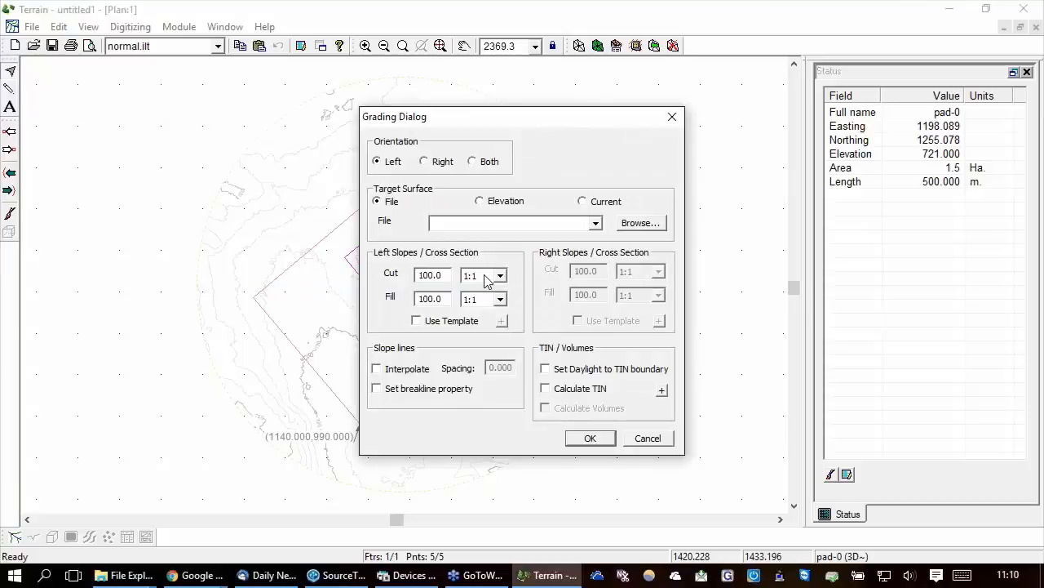
{"action": "left_click_drag", "start_coordinate": [532, 121], "coordinate": [745, 196]}
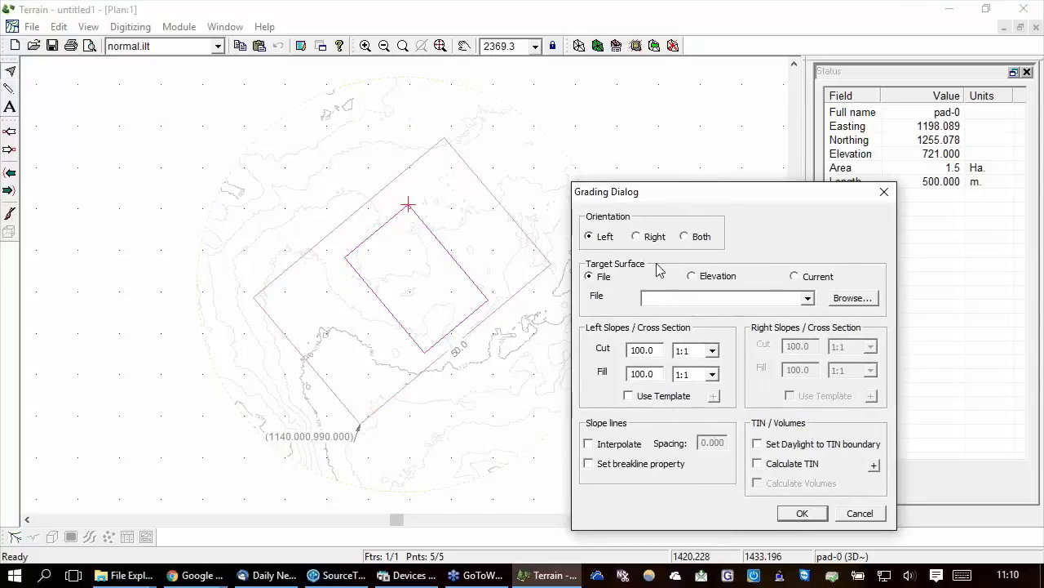
{"action": "left_click", "coordinate": [635, 235]}
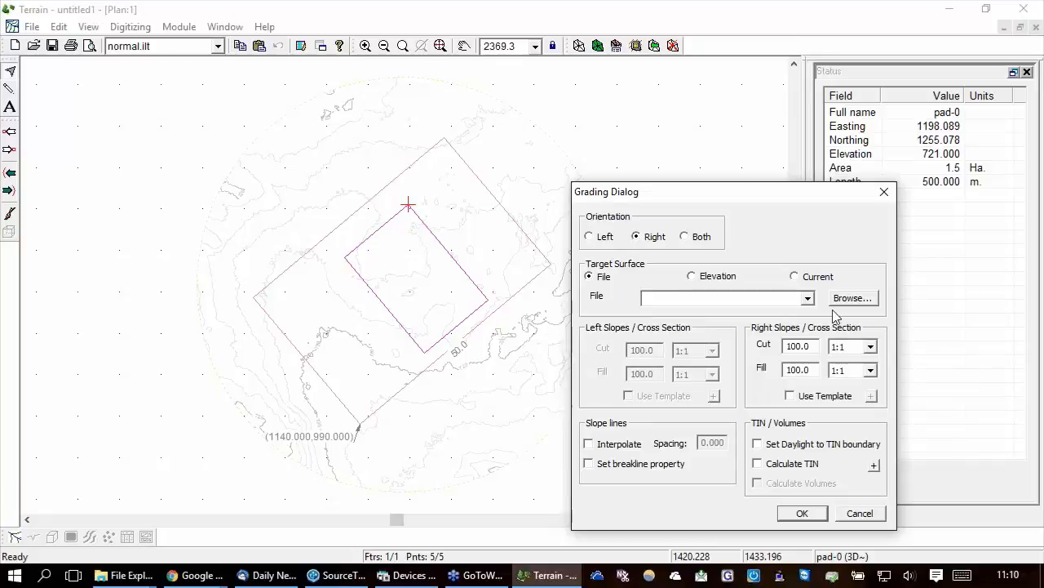
{"action": "left_click", "coordinate": [693, 277]}
{"action": "left_click", "coordinate": [589, 276]}
{"action": "left_click", "coordinate": [807, 298]}
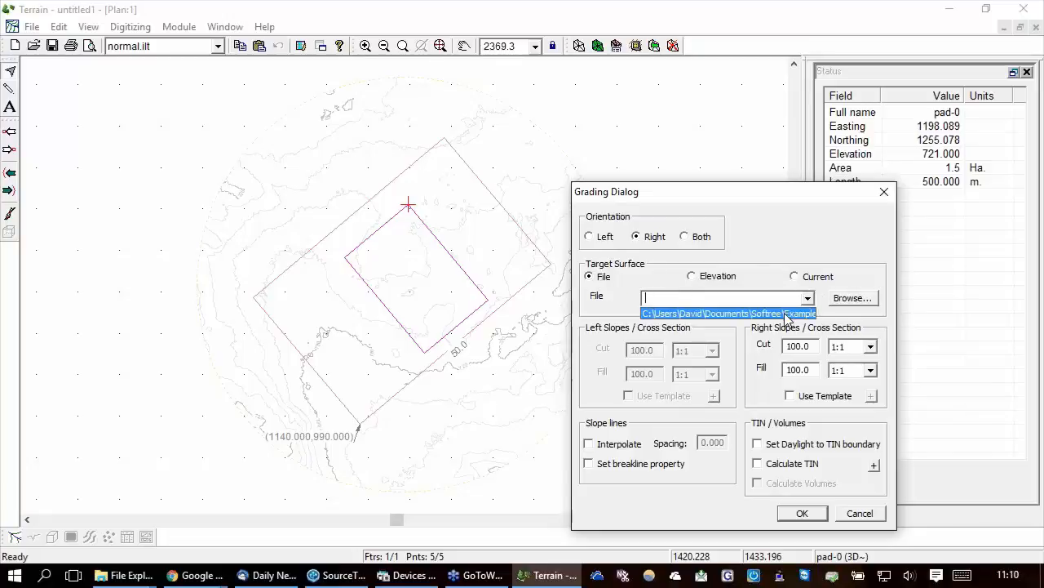
{"action": "left_click", "coordinate": [786, 314]}
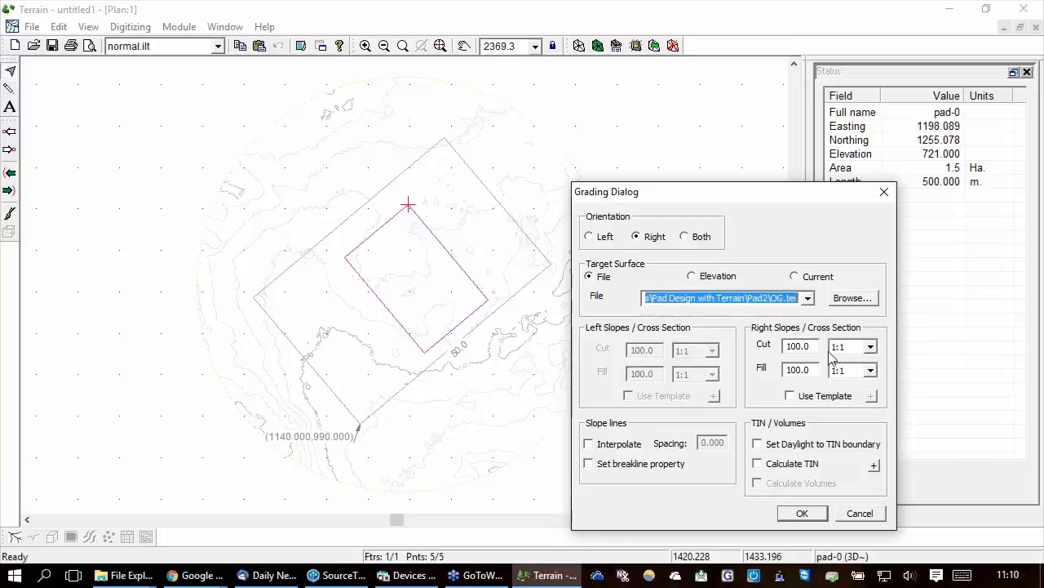
{"action": "double_click", "coordinate": [775, 297]}
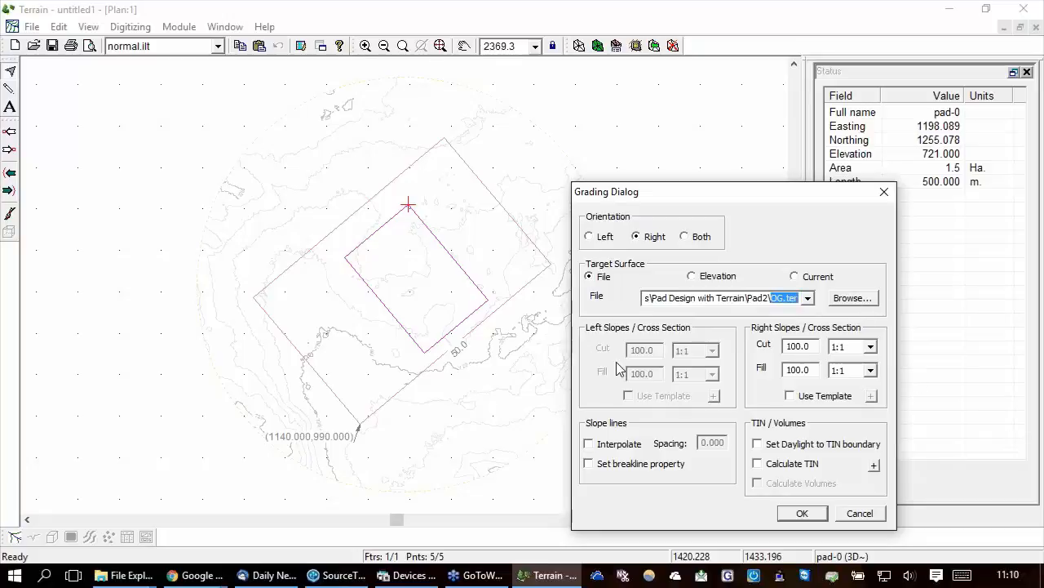
Set the grading's fill slope to 2:1 and interpolate slope lines at a spacing of 2 m
{"action": "left_click", "coordinate": [870, 370]}
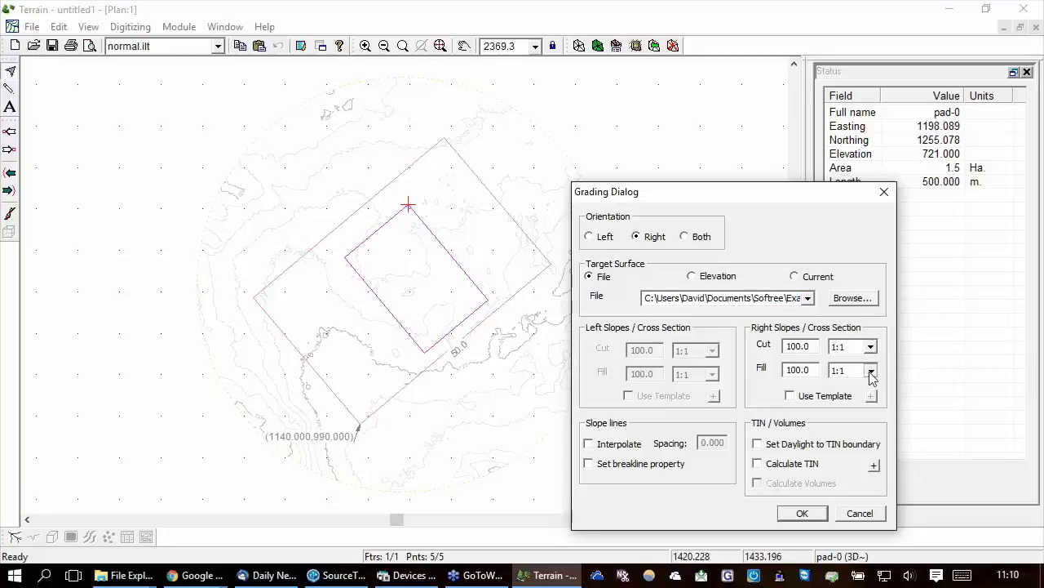
{"action": "left_click", "coordinate": [857, 448]}
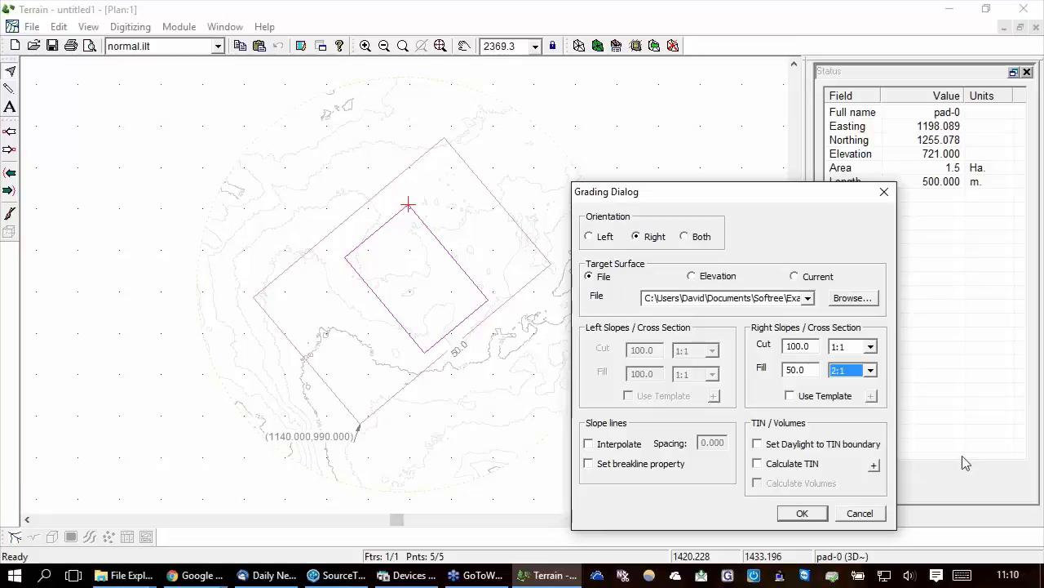
{"action": "left_click", "coordinate": [599, 447]}
{"action": "left_click_drag", "start_coordinate": [728, 444], "coordinate": [661, 445]}
{"action": "type", "text": "2"}
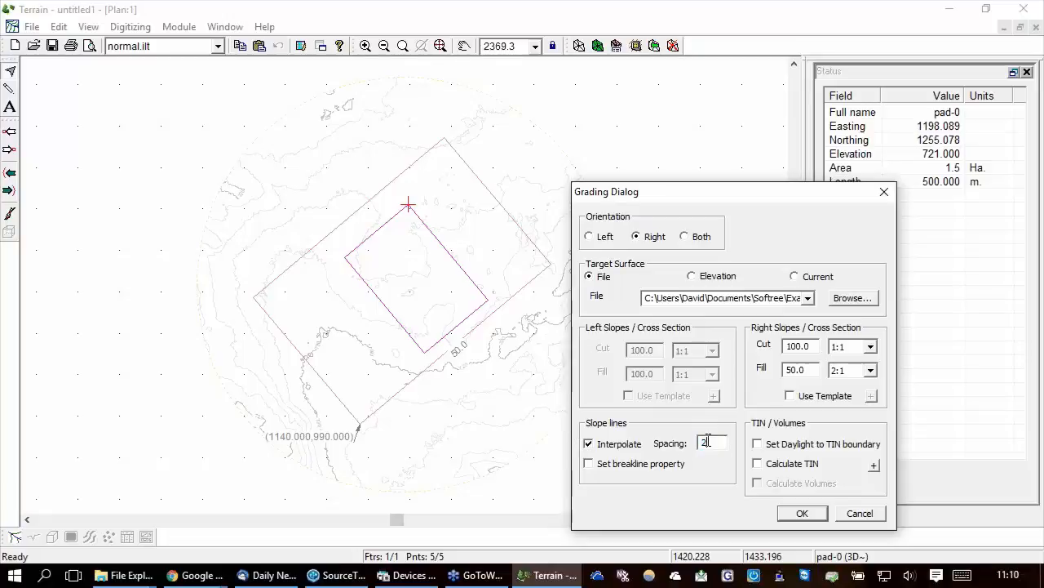
Run the grading with daylight as TIN boundary and TIN and volume calculation enabled, turning off removal of existing contours
{"action": "left_click", "coordinate": [758, 444]}
{"action": "left_click", "coordinate": [757, 463]}
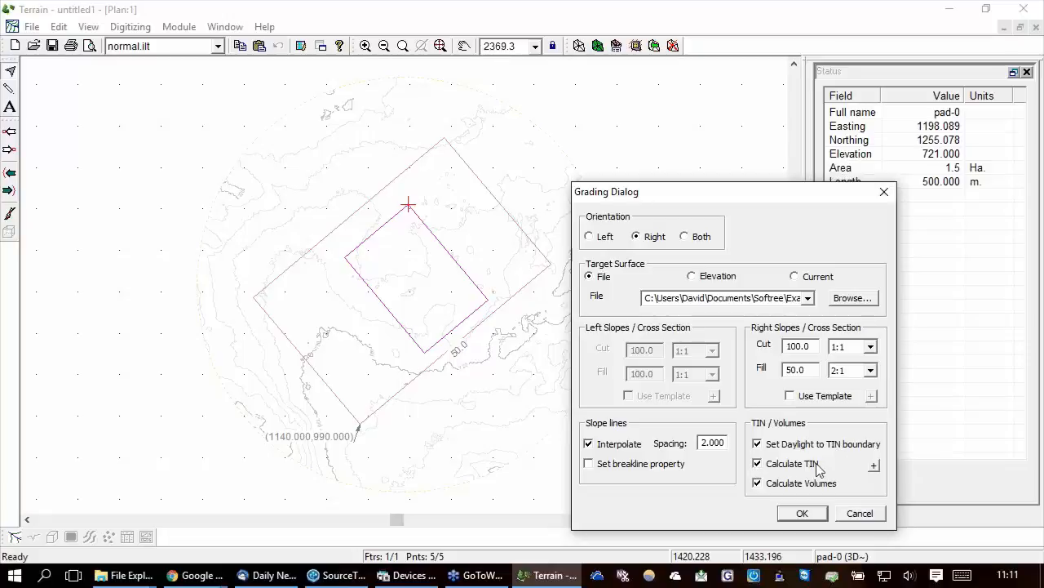
{"action": "left_click", "coordinate": [875, 465]}
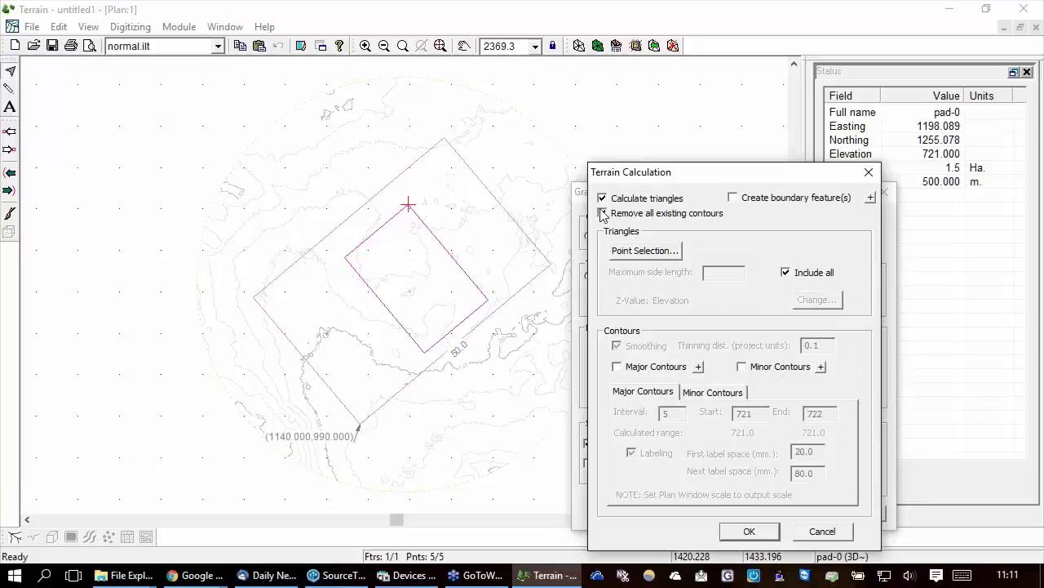
{"action": "left_click", "coordinate": [603, 213]}
{"action": "left_click", "coordinate": [750, 532]}
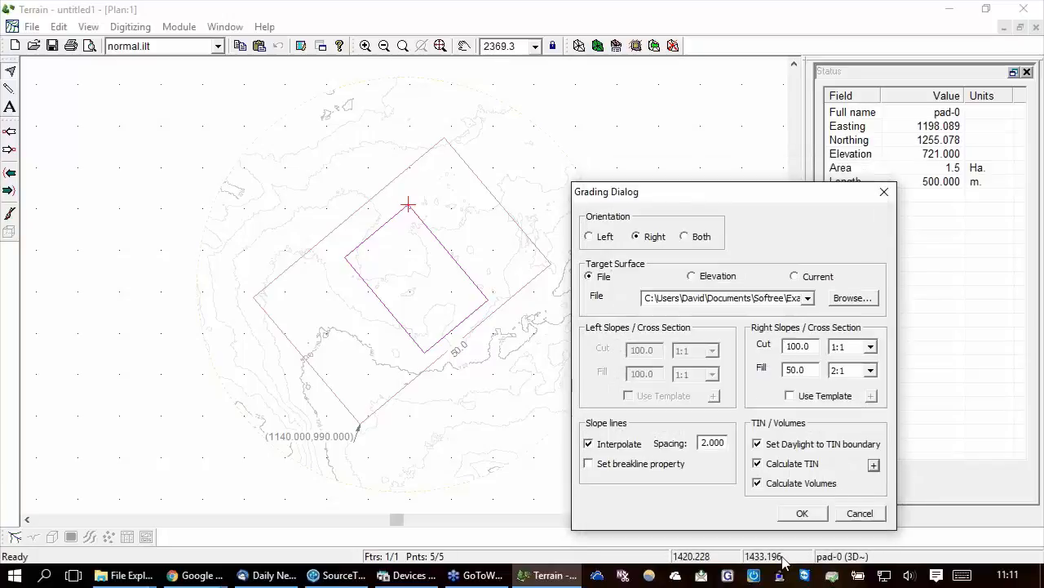
{"action": "left_click", "coordinate": [803, 513]}
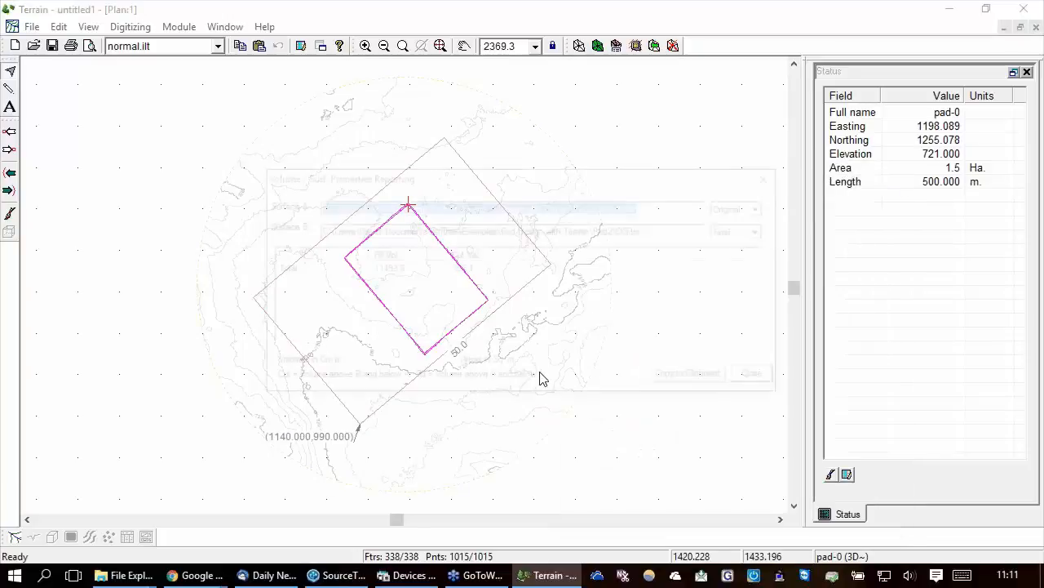
In the volume report, designate surface A, untitled.ter, as Final and surface B, OG.ter, as Original, and check both file names
{"action": "left_click_drag", "start_coordinate": [565, 177], "coordinate": [736, 352]}
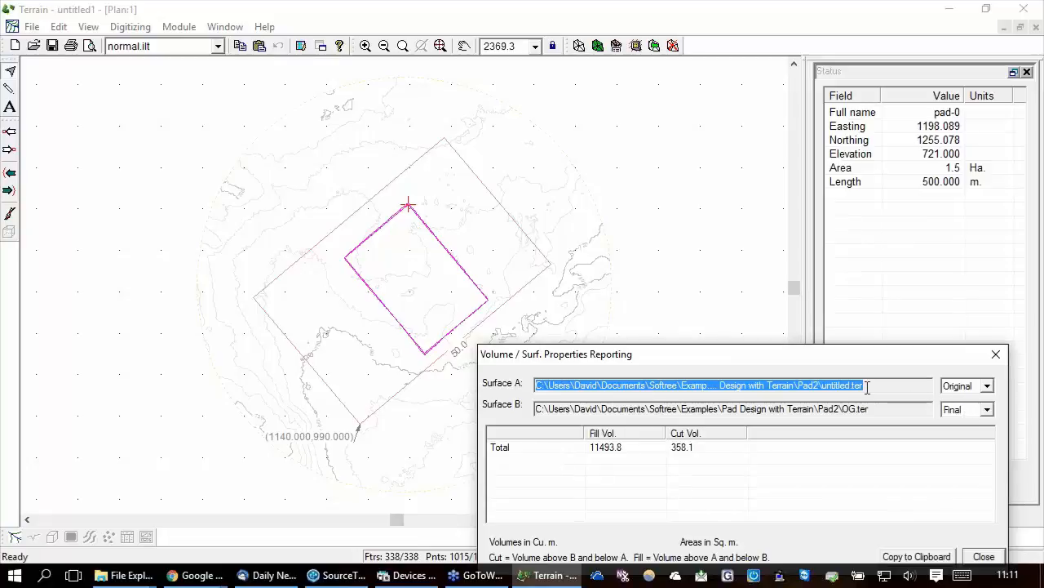
{"action": "left_click_drag", "start_coordinate": [814, 385], "coordinate": [880, 383]}
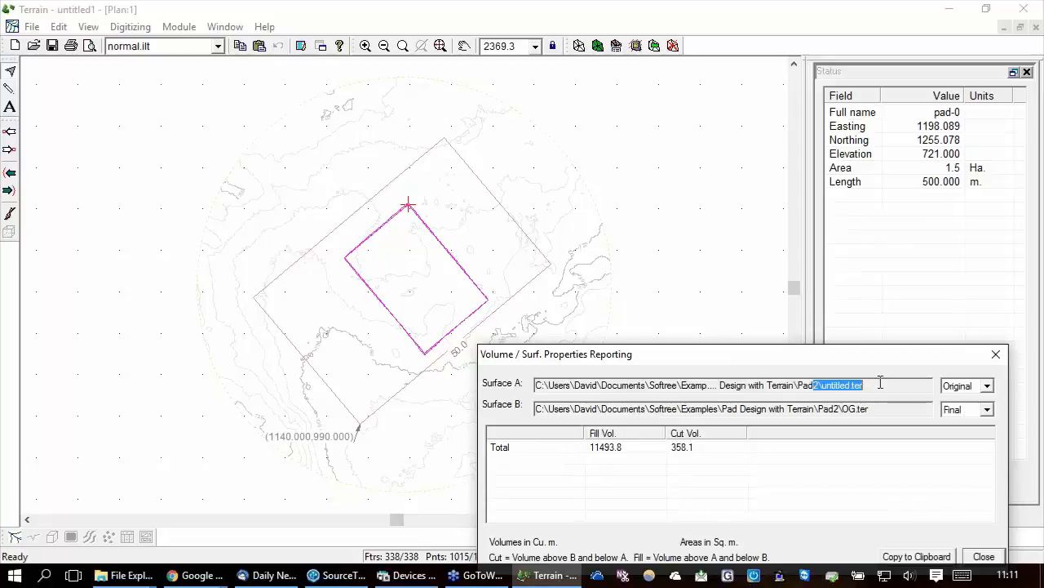
{"action": "left_click", "coordinate": [989, 387]}
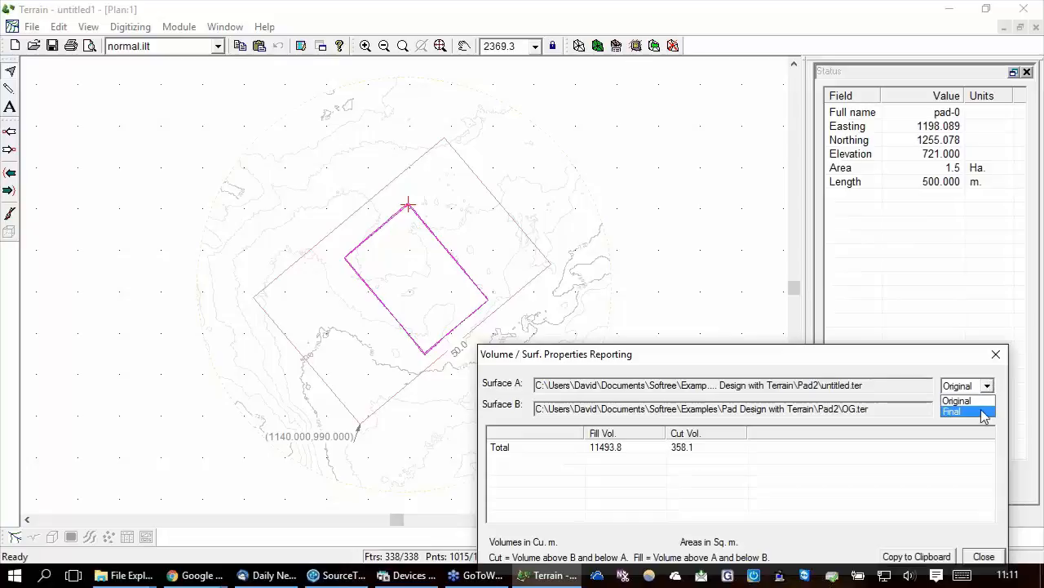
{"action": "left_click", "coordinate": [986, 411]}
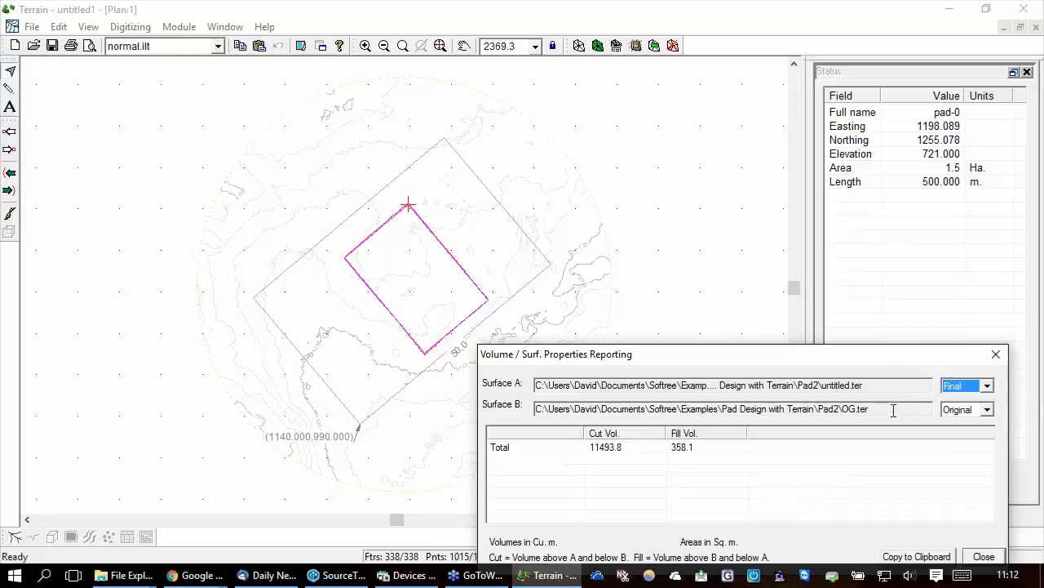
{"action": "left_click_drag", "start_coordinate": [880, 408], "coordinate": [778, 399]}
{"action": "left_click", "coordinate": [865, 410]}
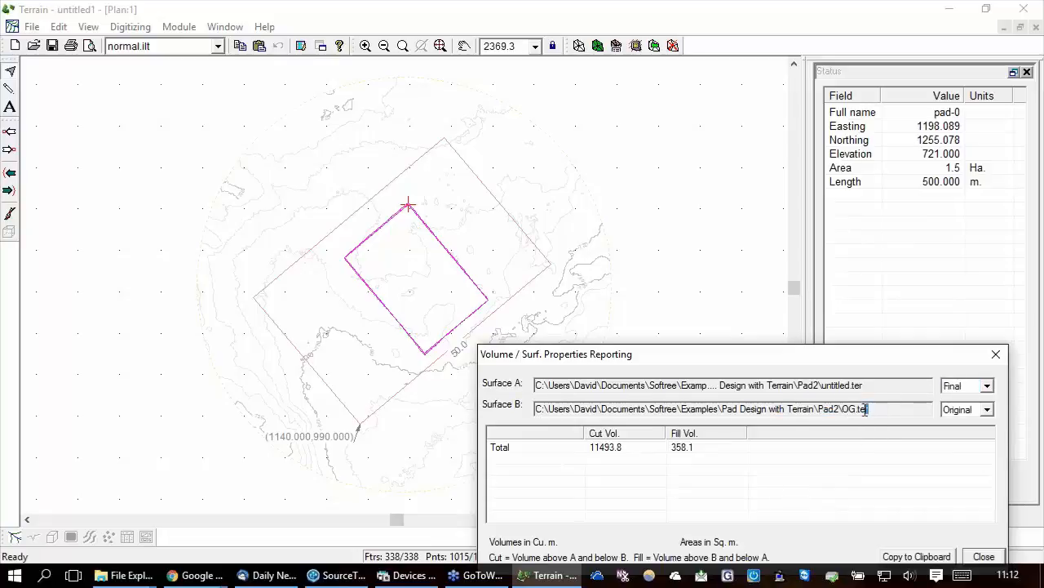
{"action": "left_click_drag", "start_coordinate": [869, 386], "coordinate": [833, 388]}
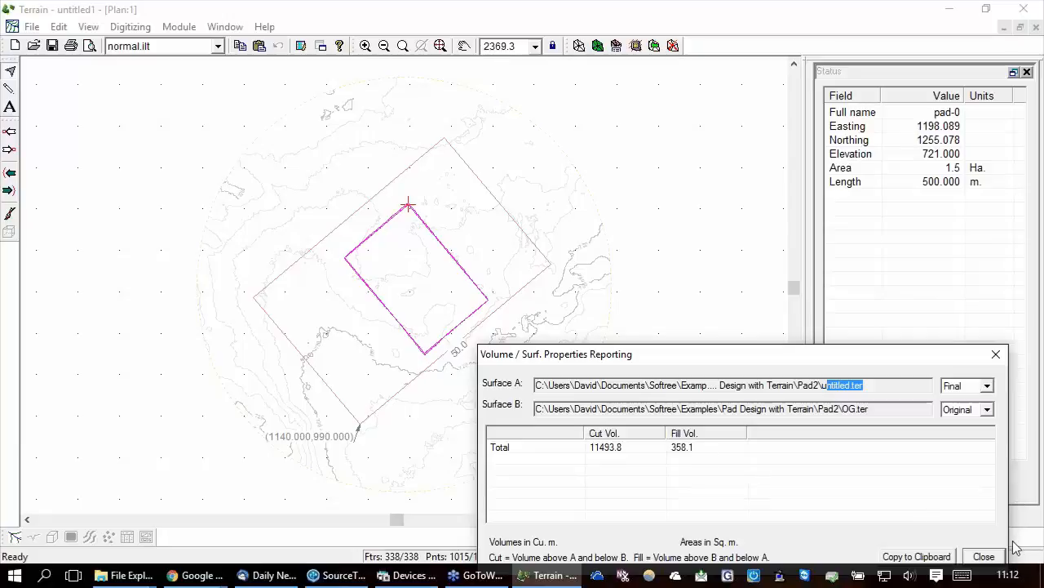
Close the volume report and create a feature named section with Elevations turned off, for drawing with the mouse near the pad's upper corner
{"action": "left_click", "coordinate": [984, 556]}
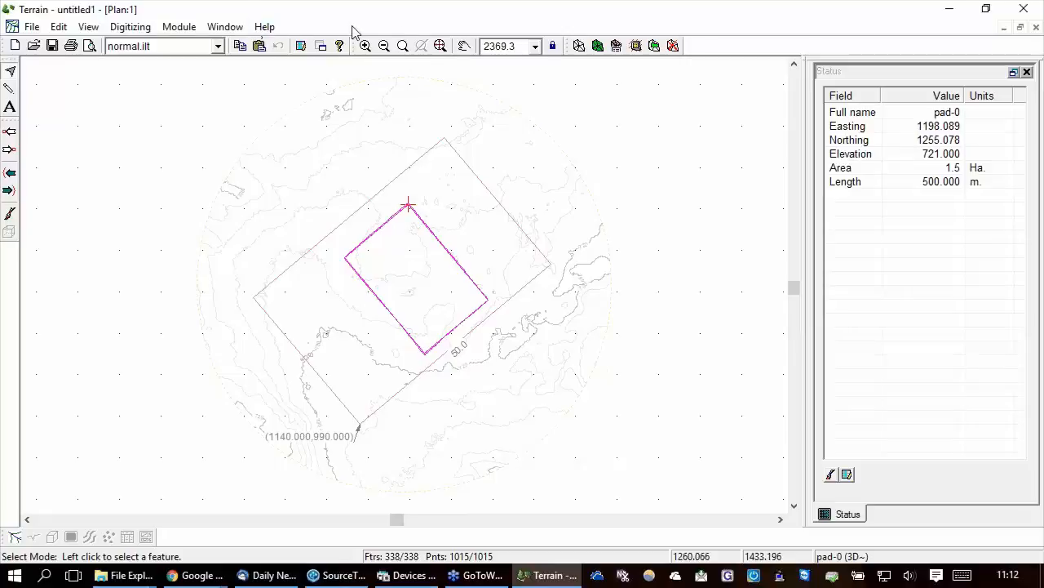
{"action": "left_click", "coordinate": [403, 45]}
{"action": "left_click_drag", "start_coordinate": [369, 181], "coordinate": [456, 251]}
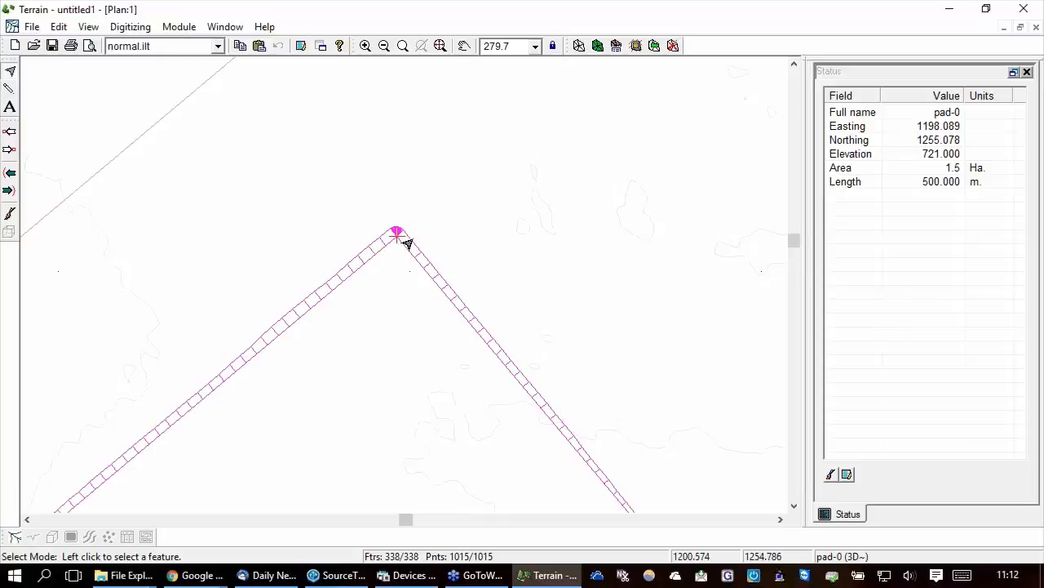
{"action": "left_click", "coordinate": [59, 27]}
{"action": "left_click", "coordinate": [63, 87]}
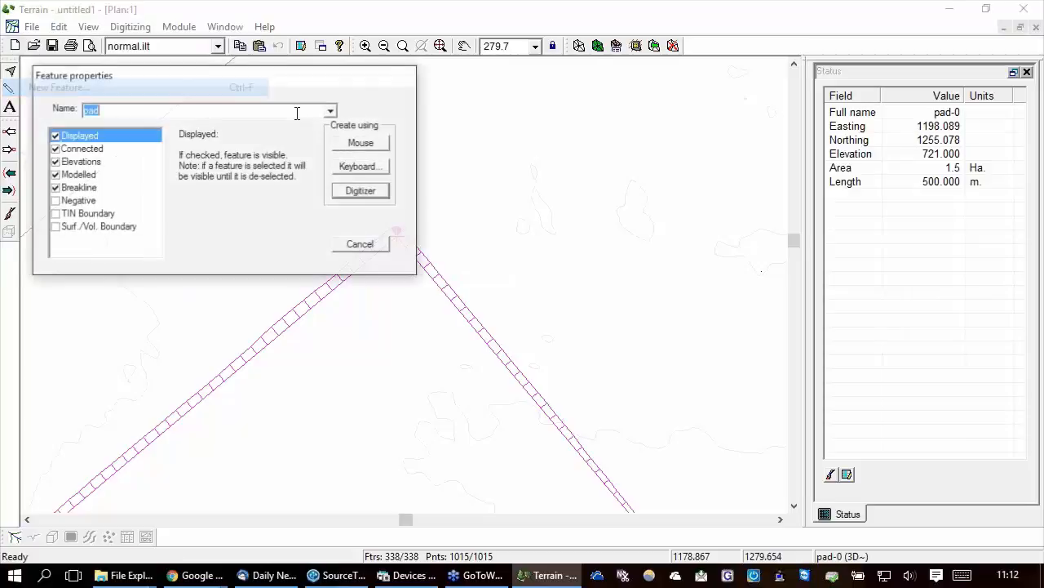
{"action": "type", "text": "section"}
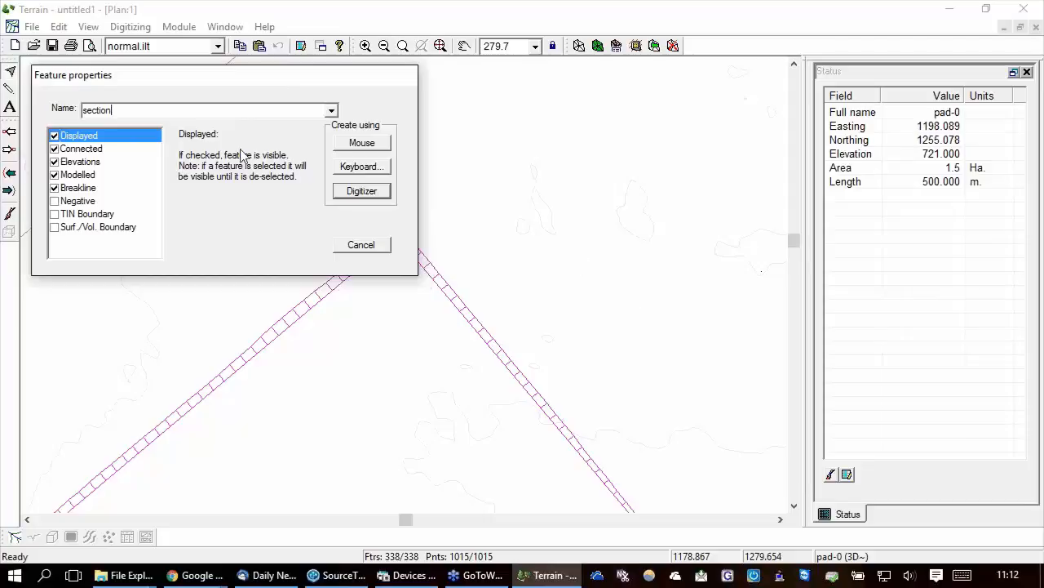
{"action": "left_click", "coordinate": [54, 162]}
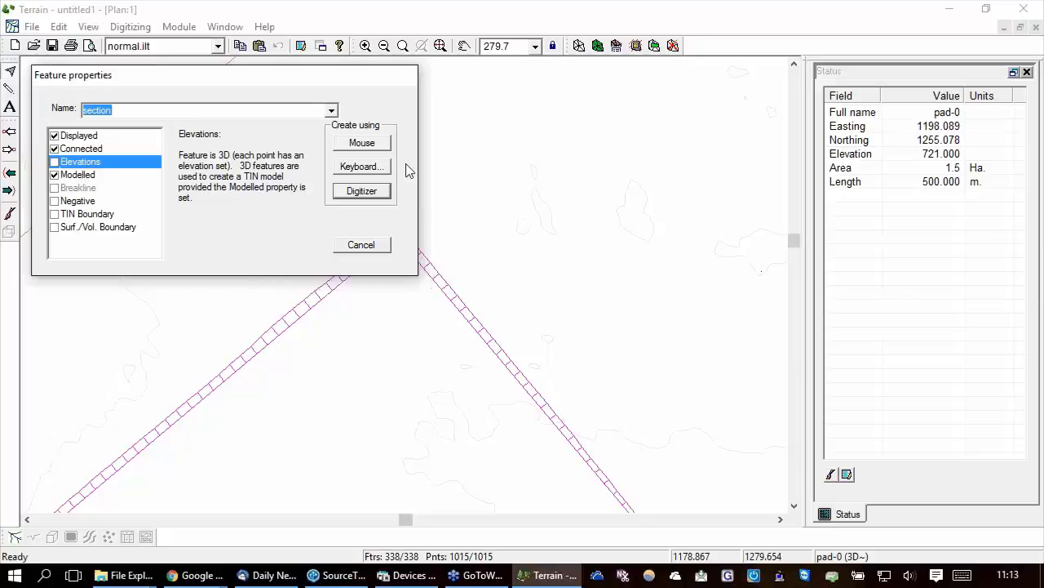
{"action": "left_click", "coordinate": [359, 144]}
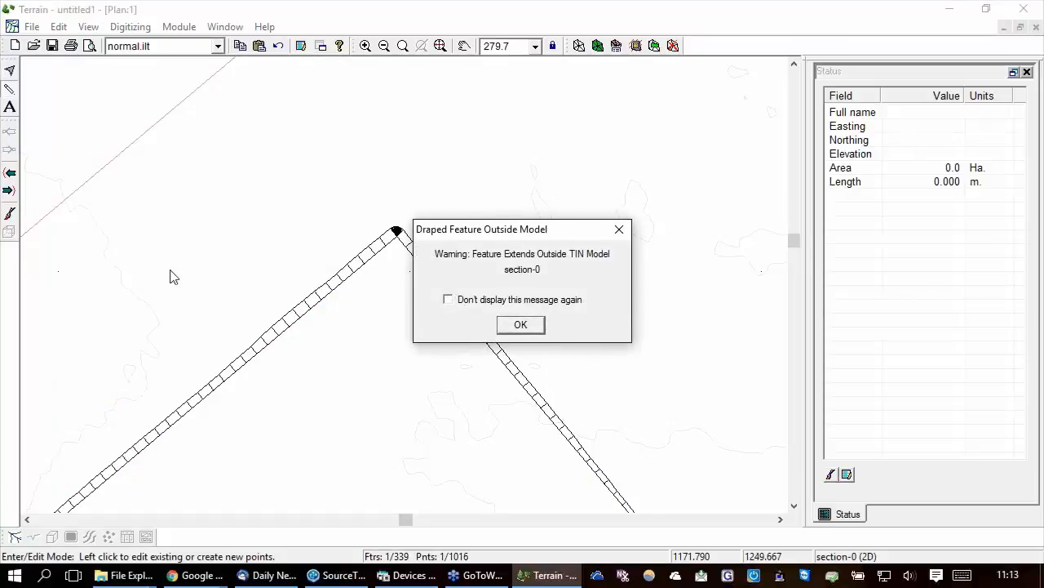
Suppress further outside-model warnings and draw the section line about 100 m long across the pad's upper corner
{"action": "left_click", "coordinate": [448, 300]}
{"action": "left_click", "coordinate": [530, 332]}
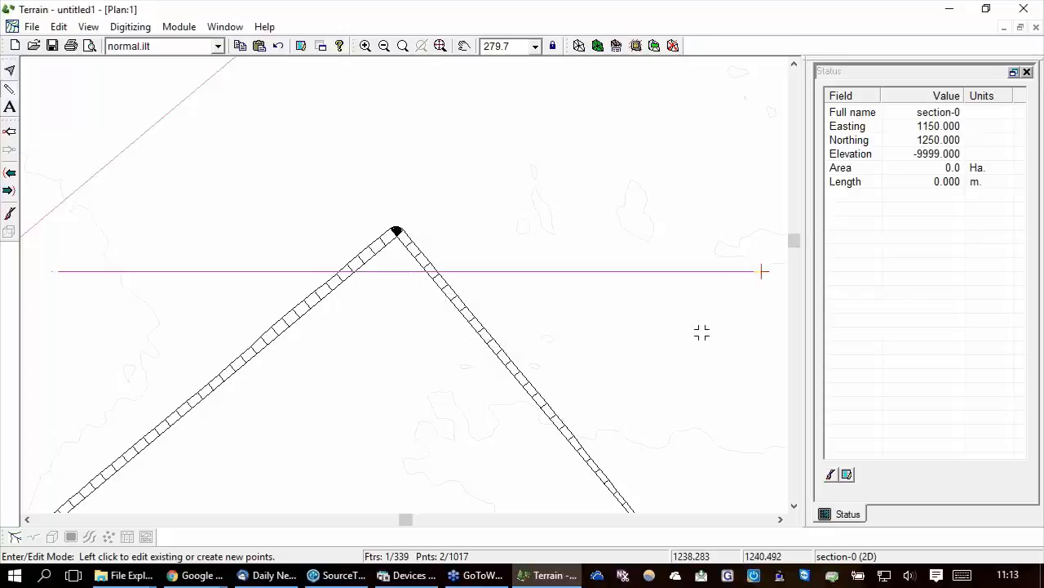
{"action": "left_click", "coordinate": [758, 271]}
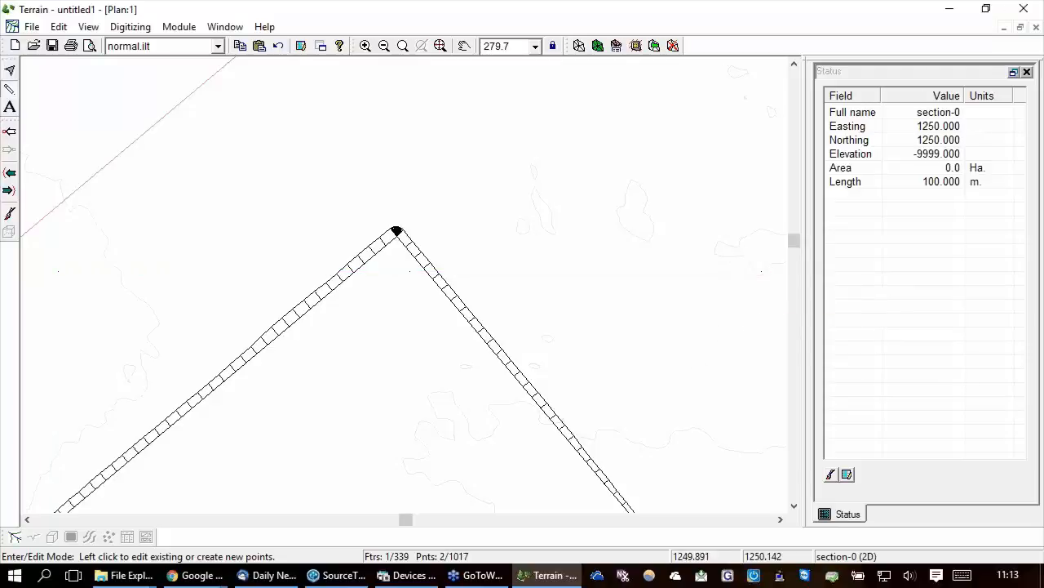
Turn off snap to grid for the plan and move the section's end point down, making the line about 101 m long
{"action": "right_click", "coordinate": [577, 349]}
{"action": "left_click", "coordinate": [650, 249]}
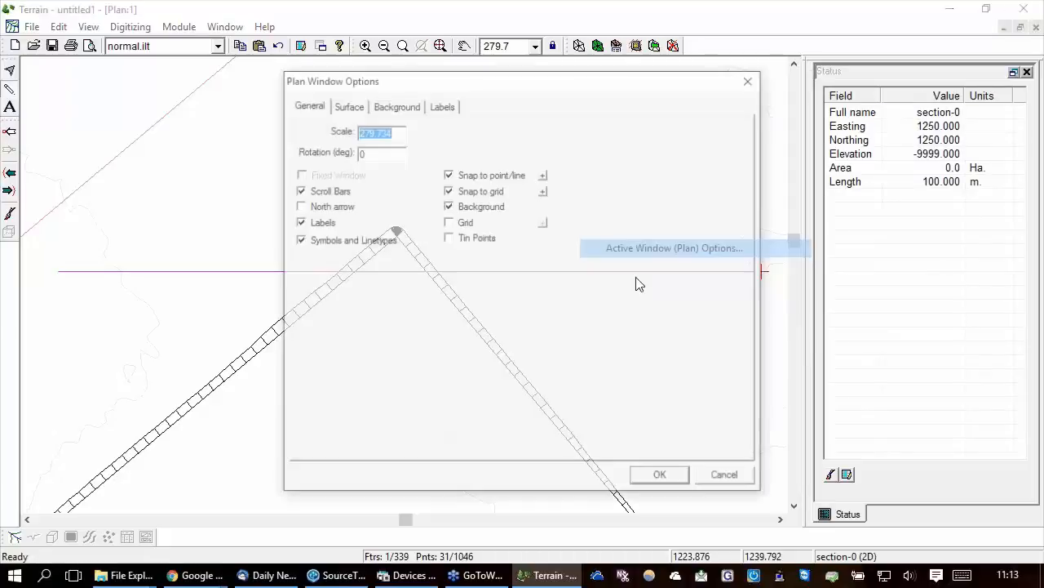
{"action": "left_click", "coordinate": [448, 190]}
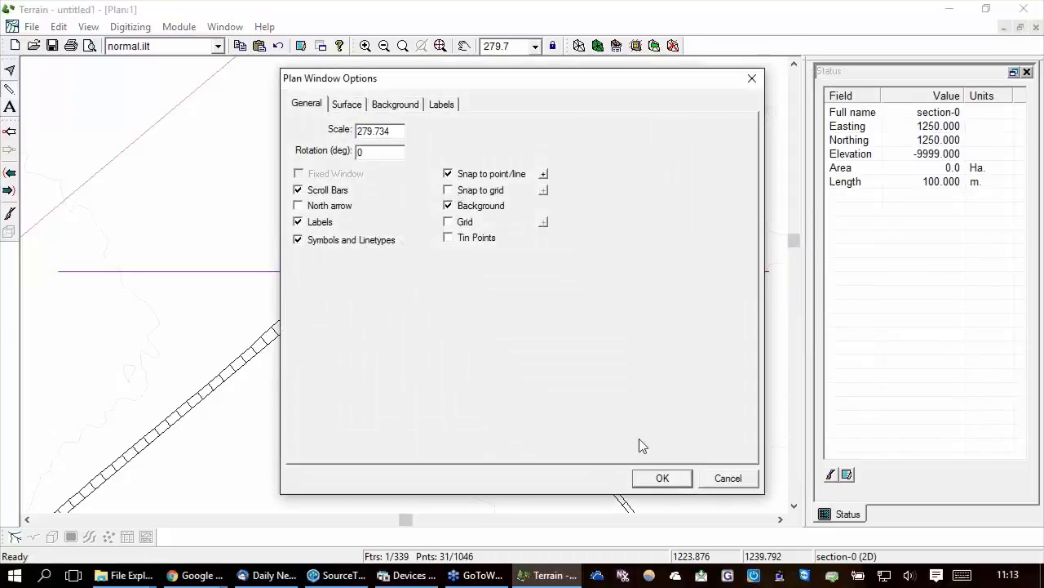
{"action": "left_click", "coordinate": [662, 477]}
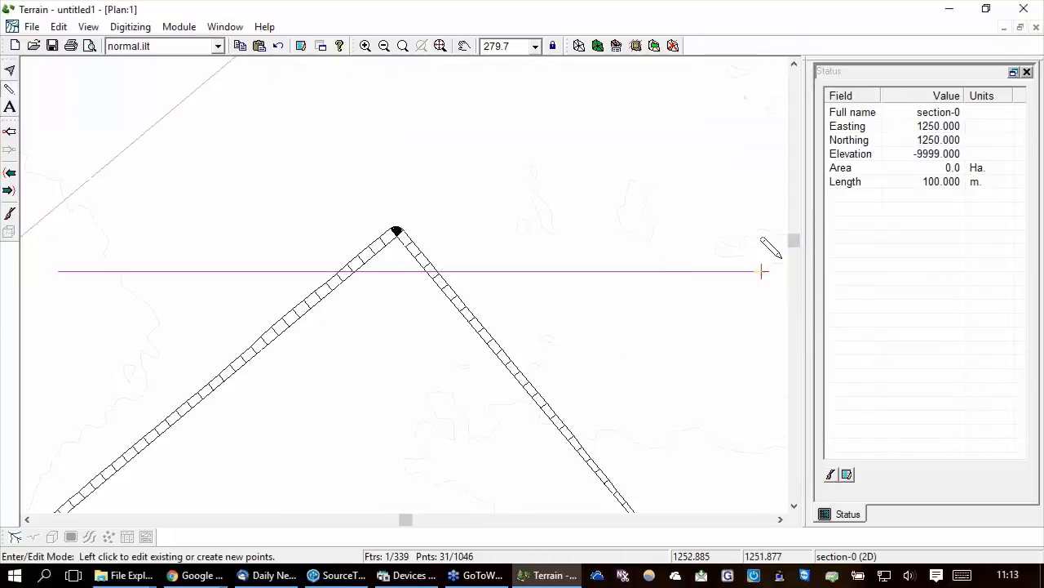
{"action": "left_click_drag", "start_coordinate": [761, 272], "coordinate": [736, 469]}
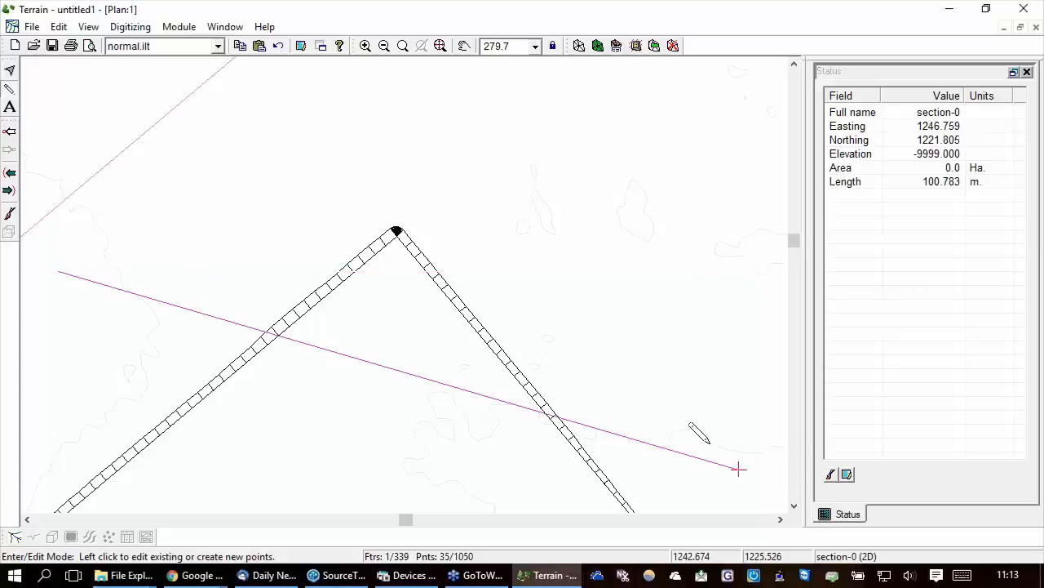
Open a new profile window for the section line
{"action": "left_click", "coordinate": [225, 27]}
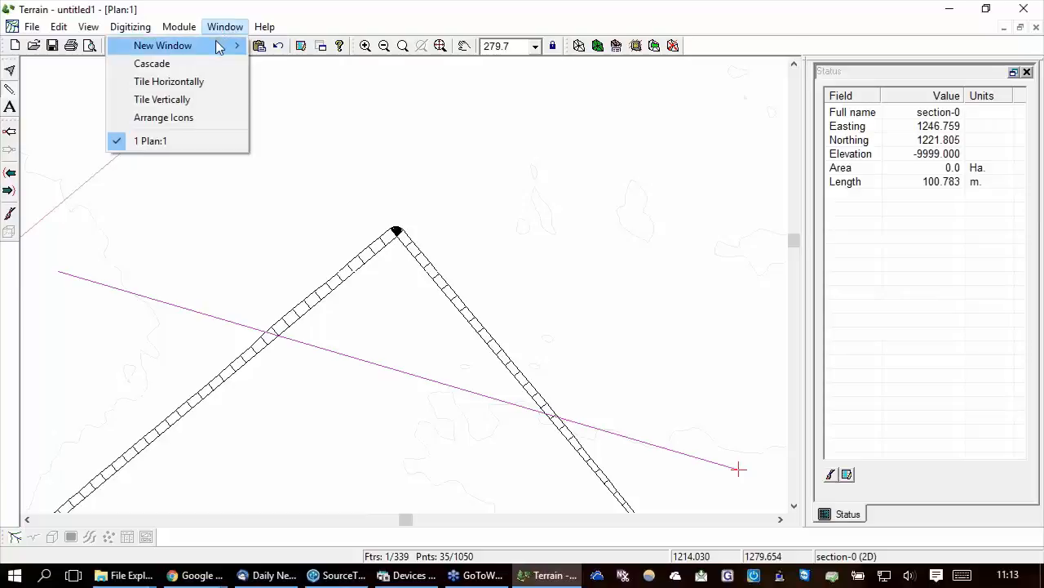
{"action": "mouse_move", "coordinate": [219, 46]}
{"action": "mouse_move", "coordinate": [278, 46]}
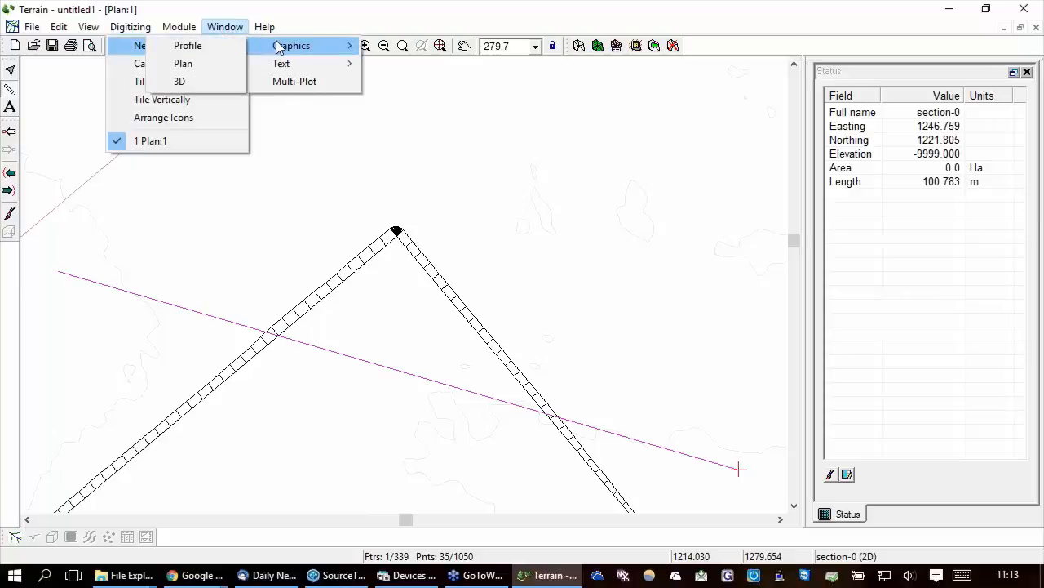
{"action": "left_click", "coordinate": [189, 47]}
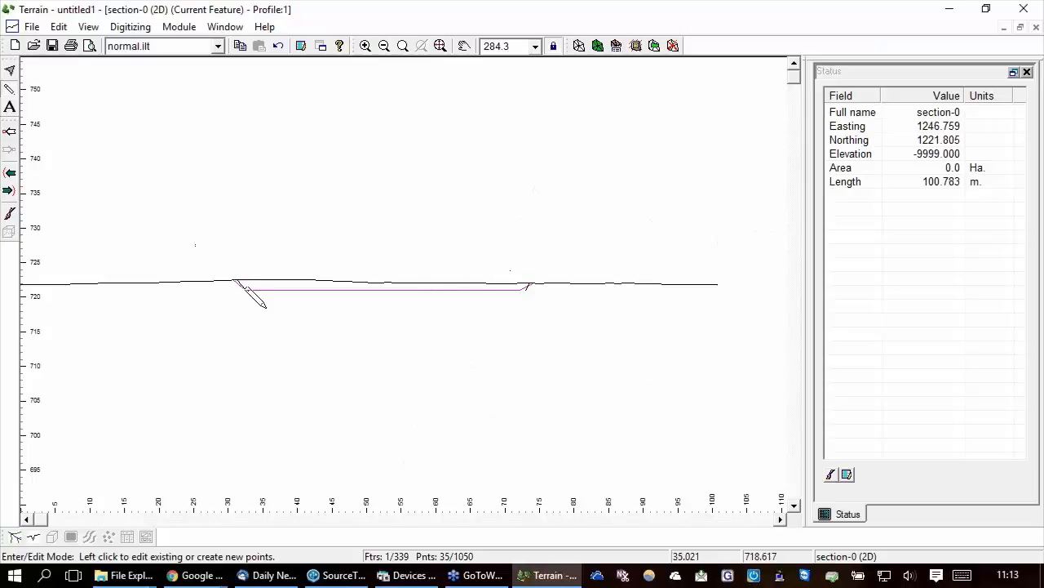
Clear the projected SlpLineCut features from the profile display
{"action": "right_click", "coordinate": [419, 319]}
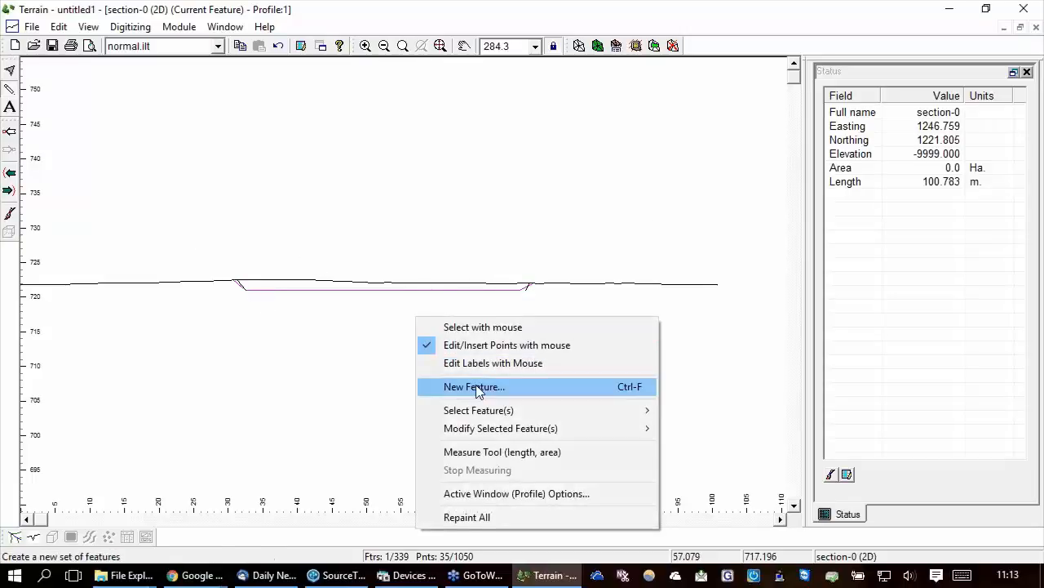
{"action": "left_click", "coordinate": [493, 494]}
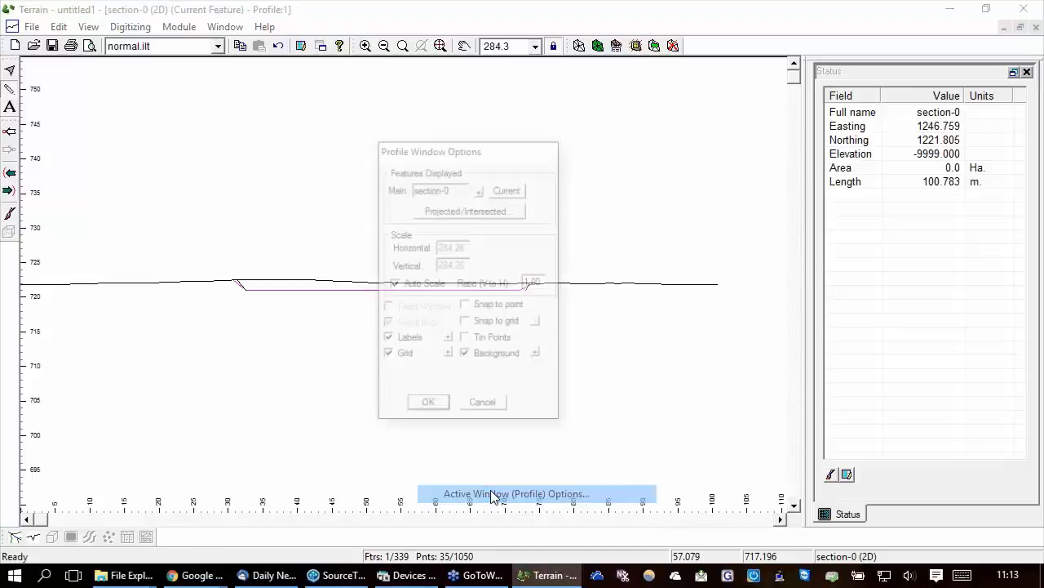
{"action": "left_click", "coordinate": [469, 212]}
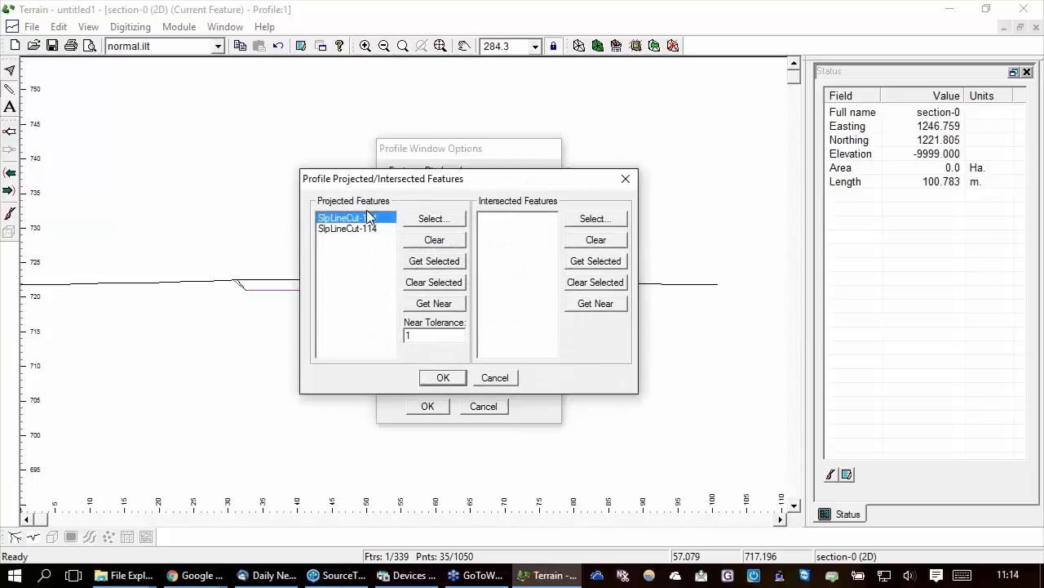
{"action": "left_click", "coordinate": [425, 240]}
{"action": "left_click", "coordinate": [447, 379]}
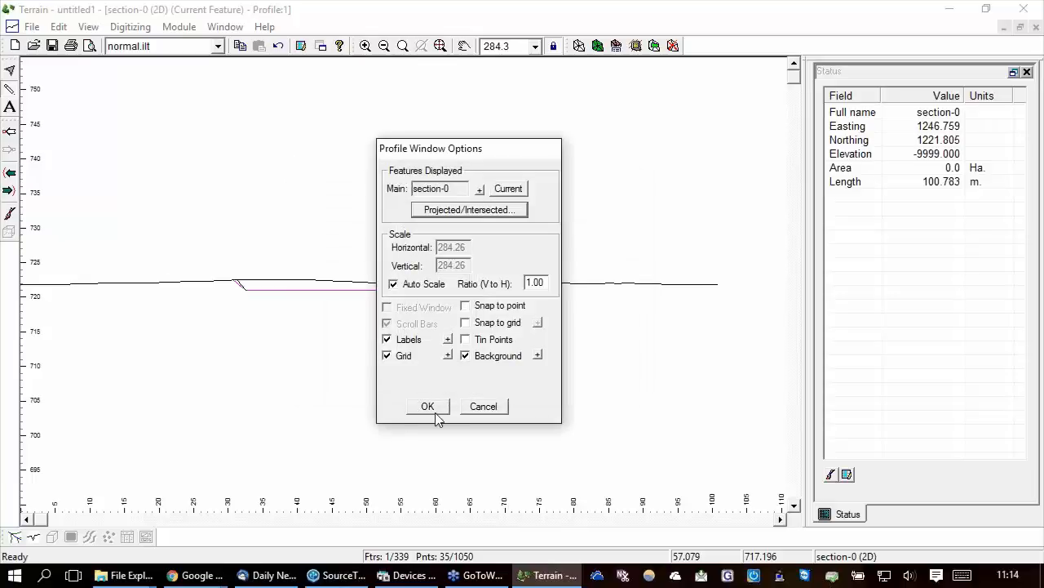
{"action": "left_click", "coordinate": [435, 408]}
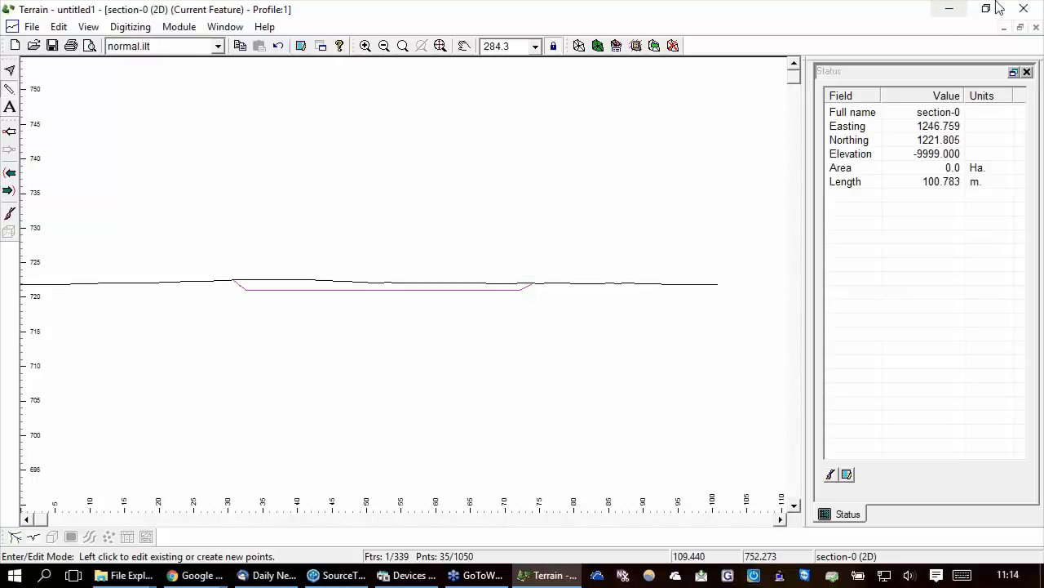
Restore the maximized windows and tile the profile and plan vertically
{"action": "left_click", "coordinate": [1020, 27]}
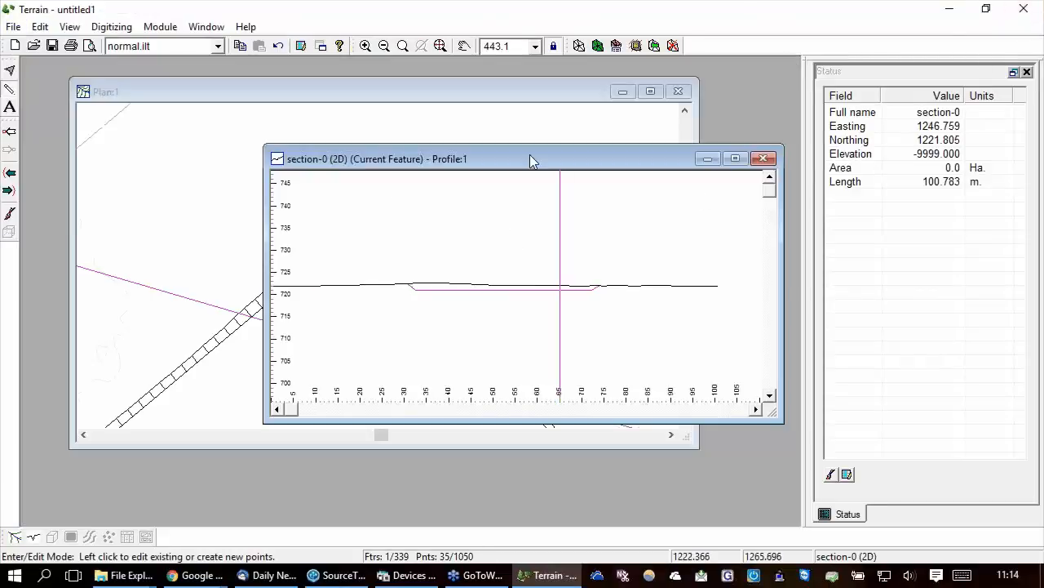
{"action": "left_click", "coordinate": [207, 27]}
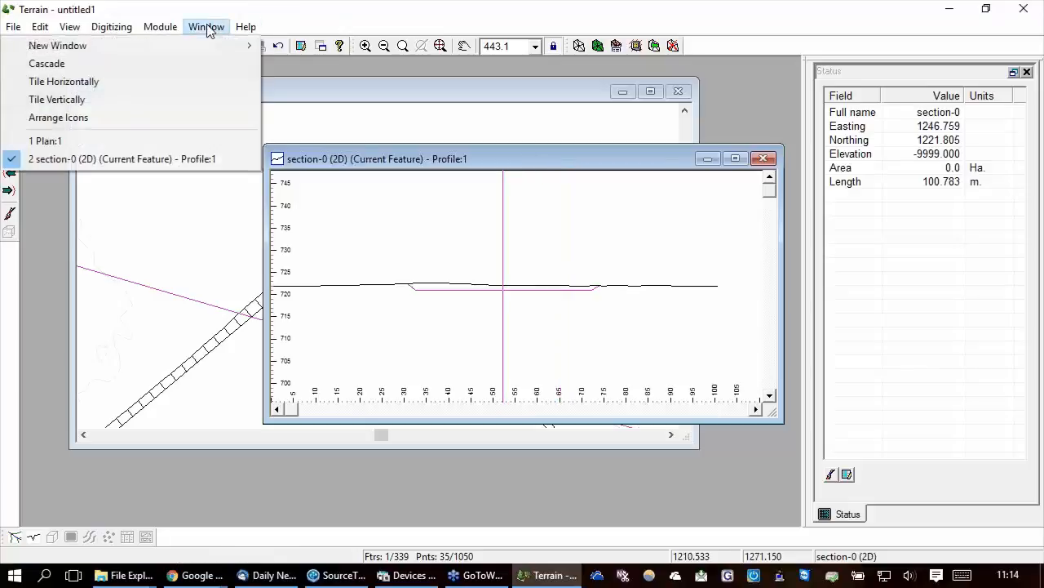
{"action": "left_click", "coordinate": [75, 101]}
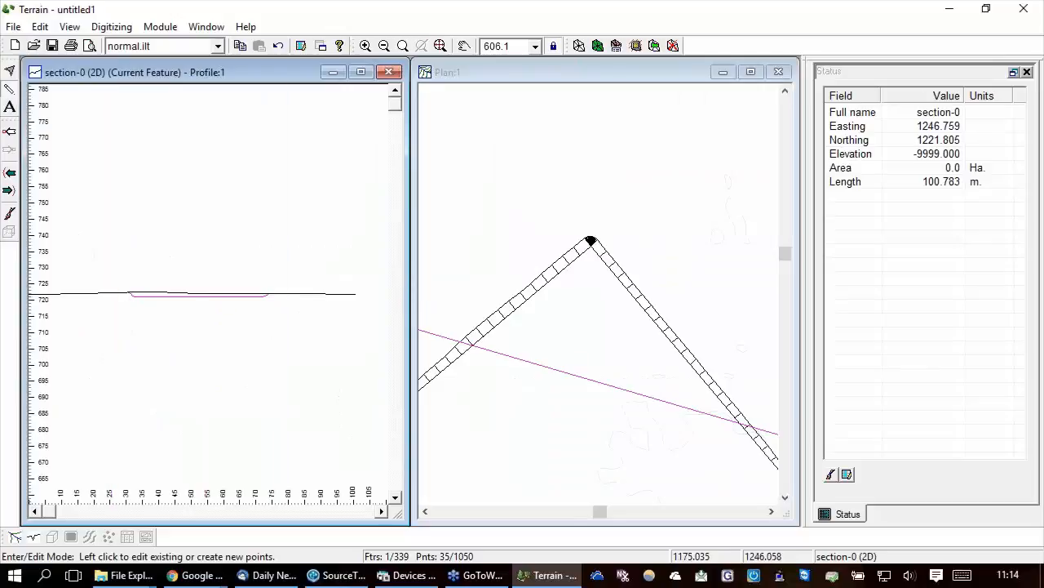
Move the section's end point past the pad's far short side in plan, making the line about 186 m long
{"action": "scroll", "coordinate": [616, 310], "scroll_direction": "down", "scroll_amount": 2}
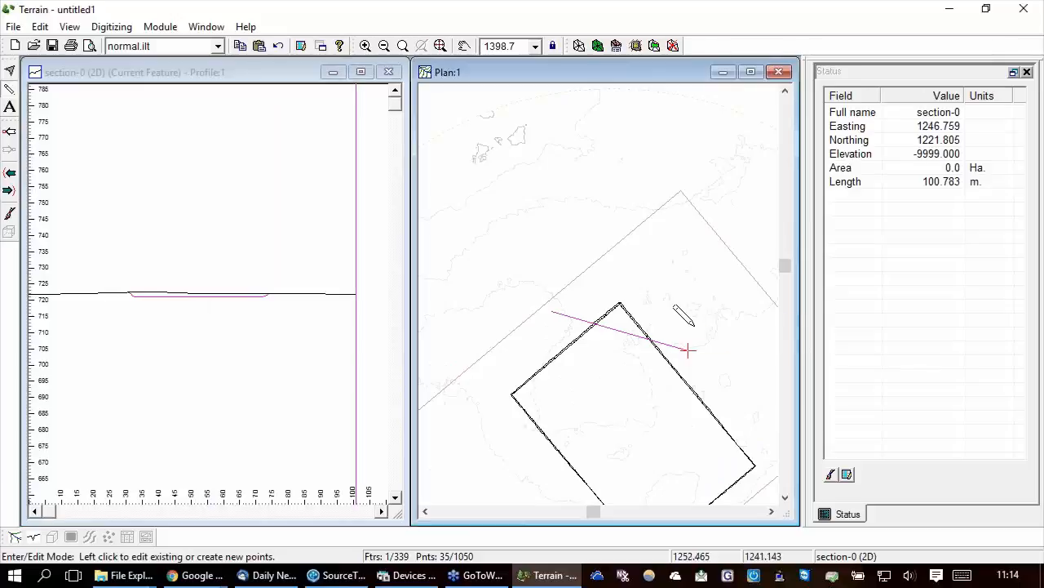
{"action": "mouse_move", "coordinate": [690, 351]}
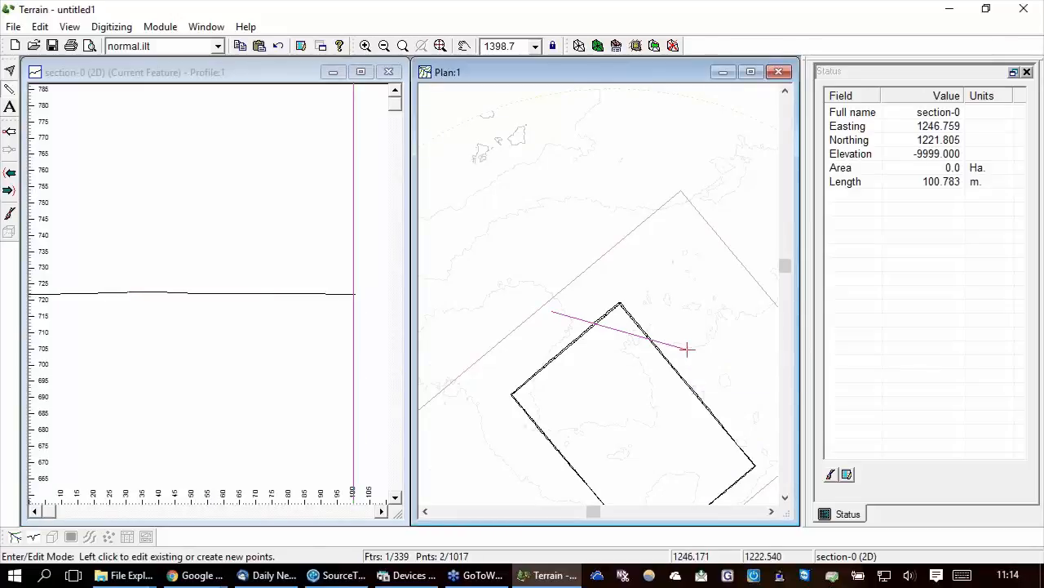
{"action": "left_click", "coordinate": [731, 500]}
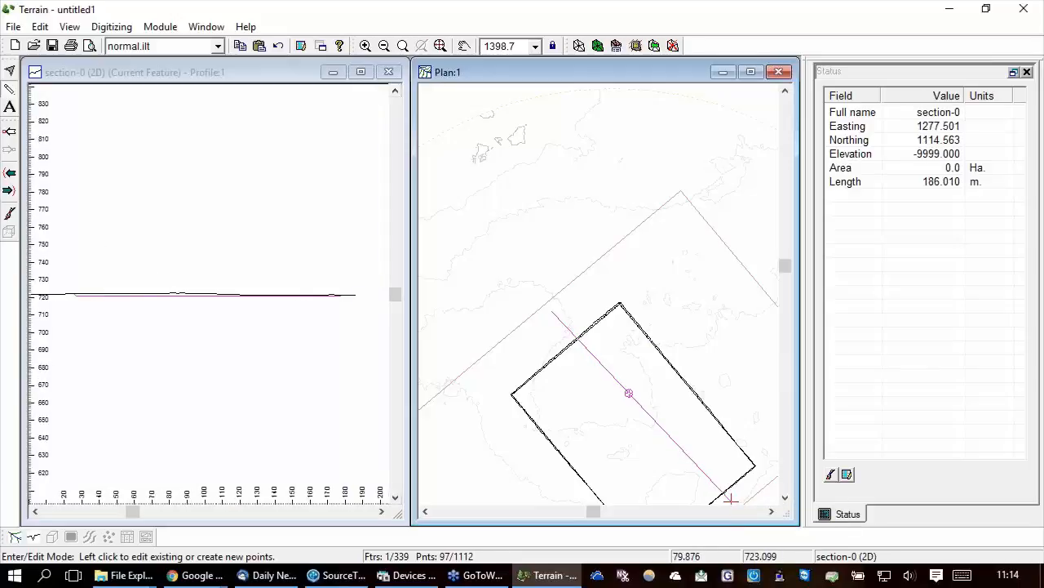
Examine the cut slope at the profile's far end, and move the section's start point in plan, making the line about 178 m long
{"action": "scroll", "coordinate": [169, 292], "scroll_direction": "up", "scroll_amount": 1}
{"action": "left_click", "coordinate": [498, 326]}
{"action": "scroll", "coordinate": [322, 275], "scroll_direction": "up", "scroll_amount": 4}
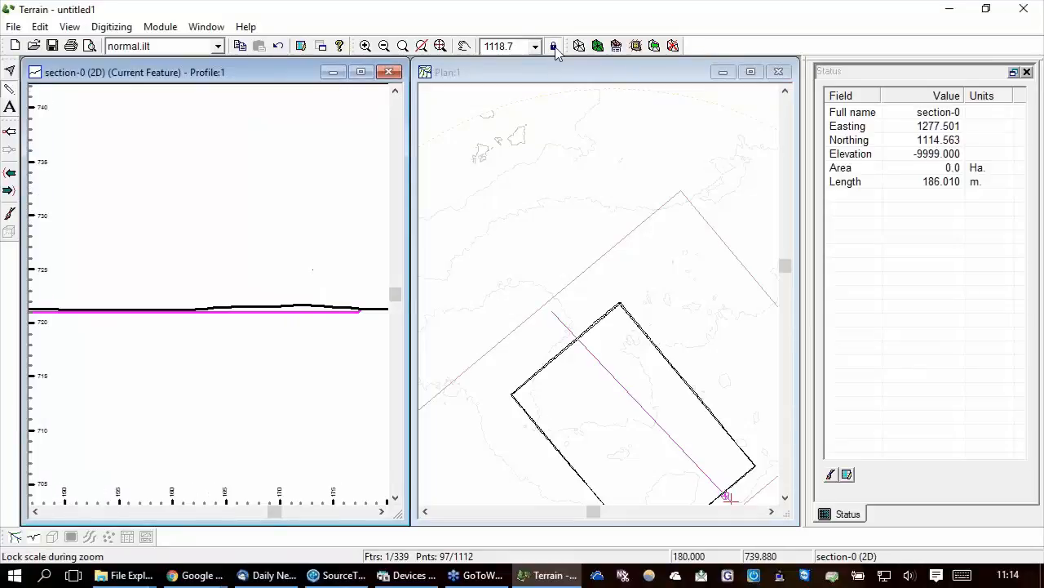
{"action": "scroll", "coordinate": [343, 269], "scroll_direction": "down", "scroll_amount": 4}
{"action": "scroll", "coordinate": [232, 299], "scroll_direction": "up", "scroll_amount": 4}
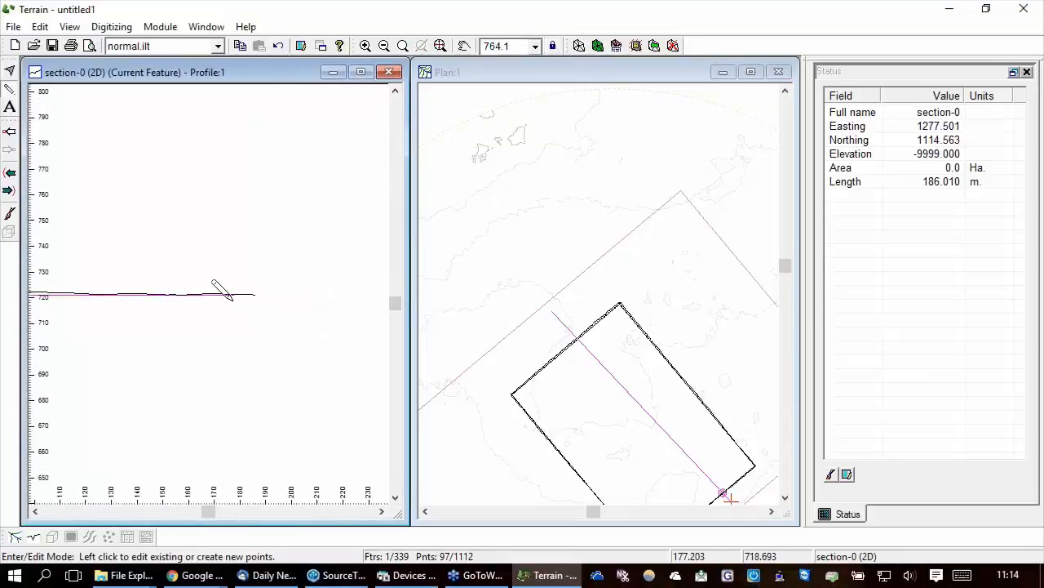
{"action": "scroll", "coordinate": [228, 286], "scroll_direction": "up", "scroll_amount": 5}
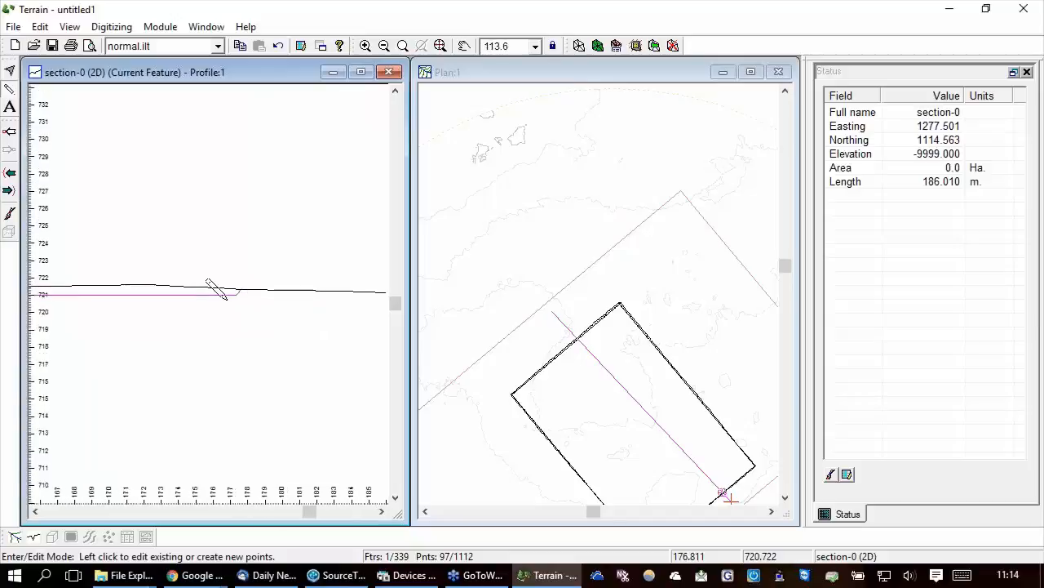
{"action": "left_click", "coordinate": [553, 313]}
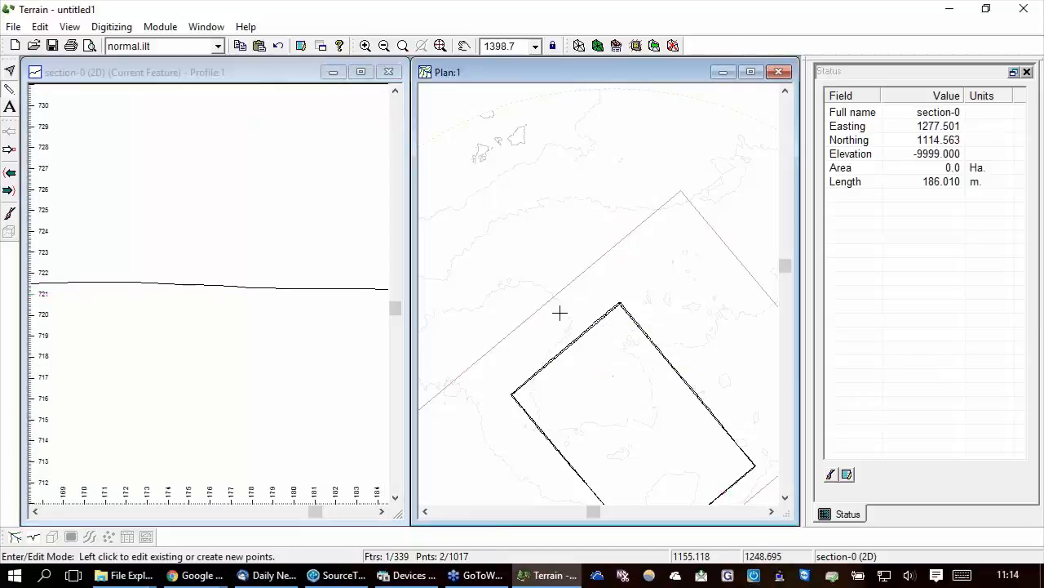
{"action": "left_click", "coordinate": [571, 313]}
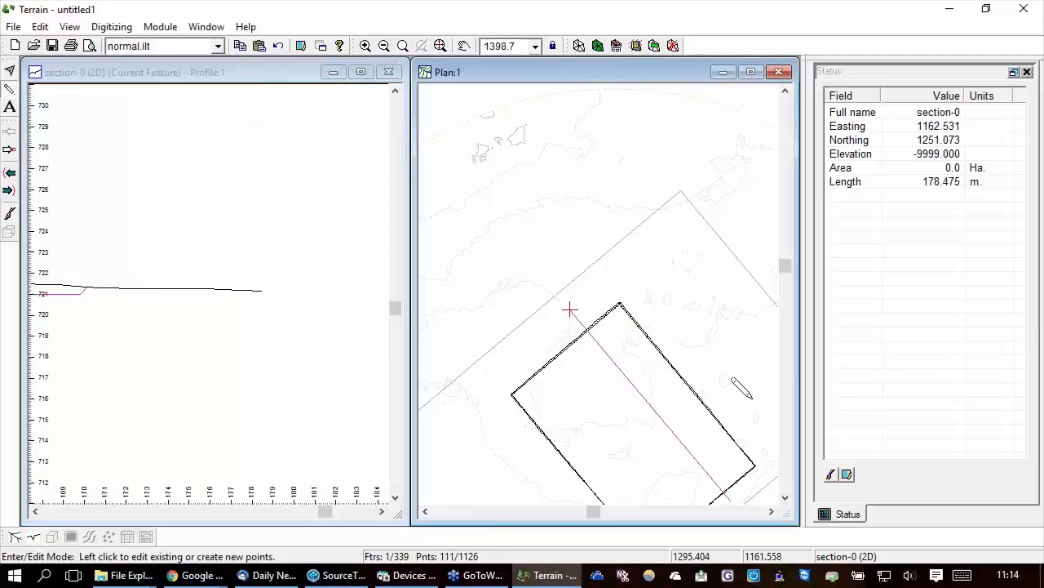
Examine the profile along the section and check the pad and OG.ter surface elevations near the pad's upper corner in plan
{"action": "middle_click_drag", "start_coordinate": [135, 305], "coordinate": [303, 277]}
{"action": "scroll", "coordinate": [298, 279], "scroll_direction": "up", "scroll_amount": 1}
{"action": "scroll", "coordinate": [122, 269], "scroll_direction": "down", "scroll_amount": 4}
{"action": "middle_click_drag", "start_coordinate": [155, 273], "coordinate": [228, 291]}
{"action": "scroll", "coordinate": [221, 287], "scroll_direction": "down", "scroll_amount": 5}
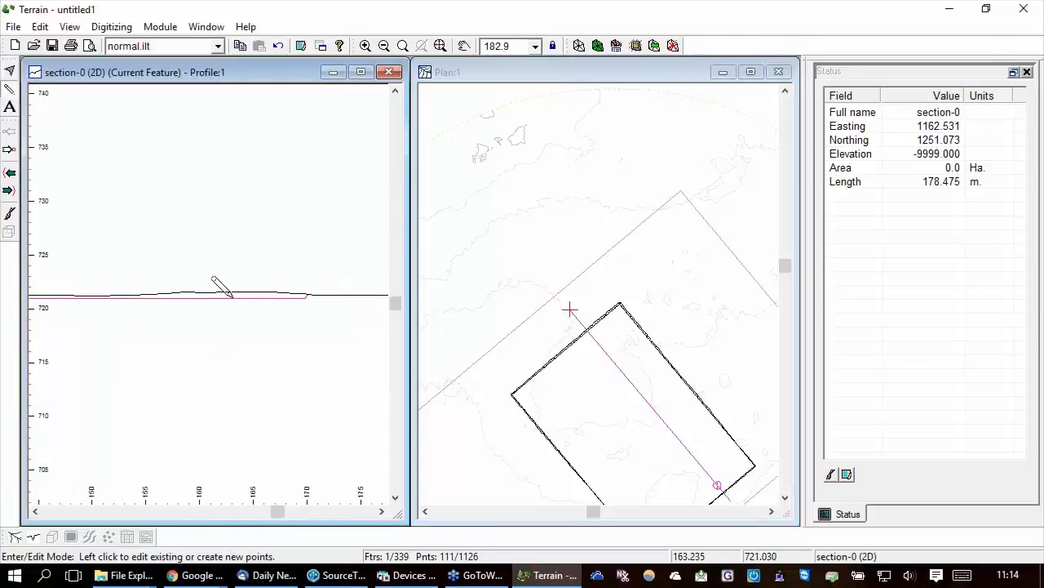
{"action": "middle_click_drag", "start_coordinate": [117, 309], "coordinate": [263, 318]}
{"action": "scroll", "coordinate": [263, 318], "scroll_direction": "down", "scroll_amount": 6}
{"action": "scroll", "coordinate": [253, 307], "scroll_direction": "down", "scroll_amount": 7}
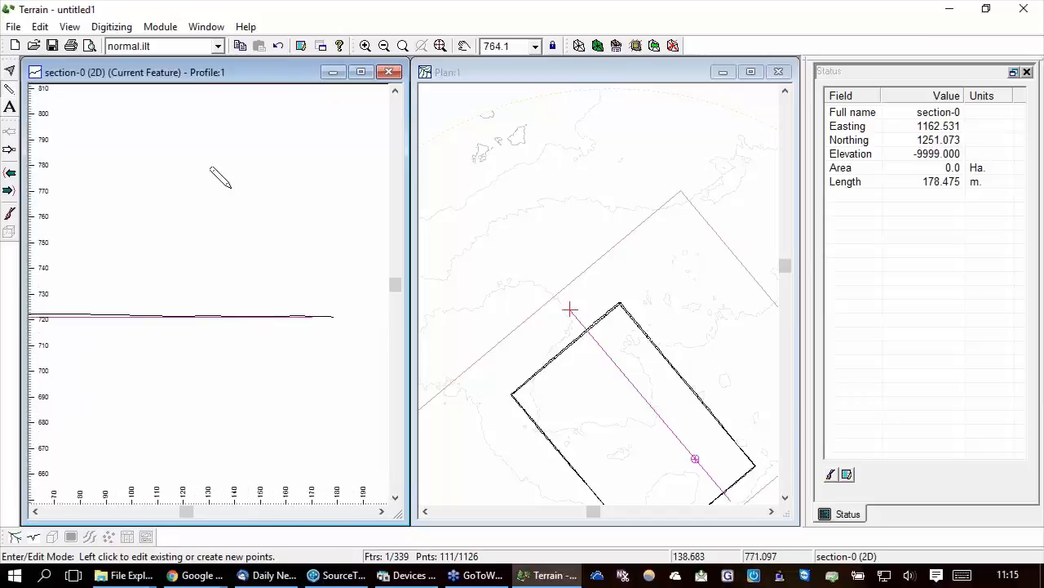
{"action": "left_click", "coordinate": [595, 175]}
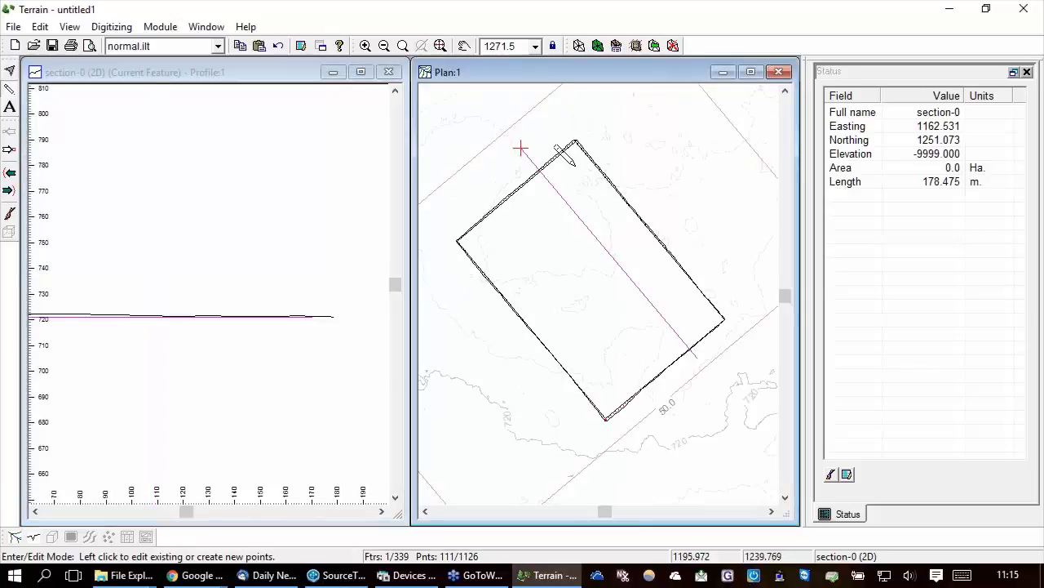
{"action": "scroll", "coordinate": [573, 164], "scroll_direction": "up", "scroll_amount": 2}
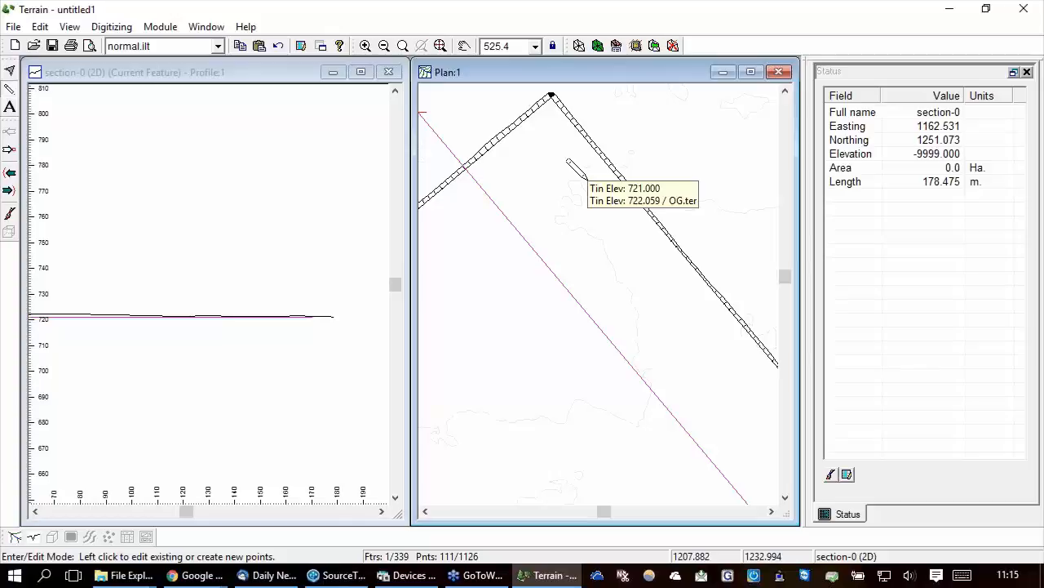
Raise the pad outline by 1 m using a coordinate transformation with a Z offset of 1
{"action": "left_click", "coordinate": [595, 135]}
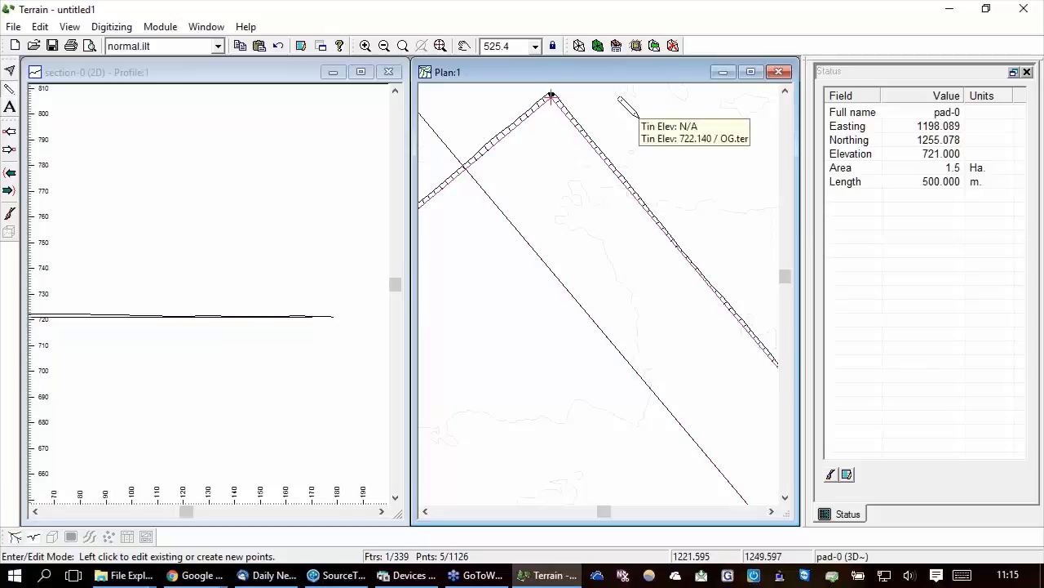
{"action": "right_click", "coordinate": [554, 203]}
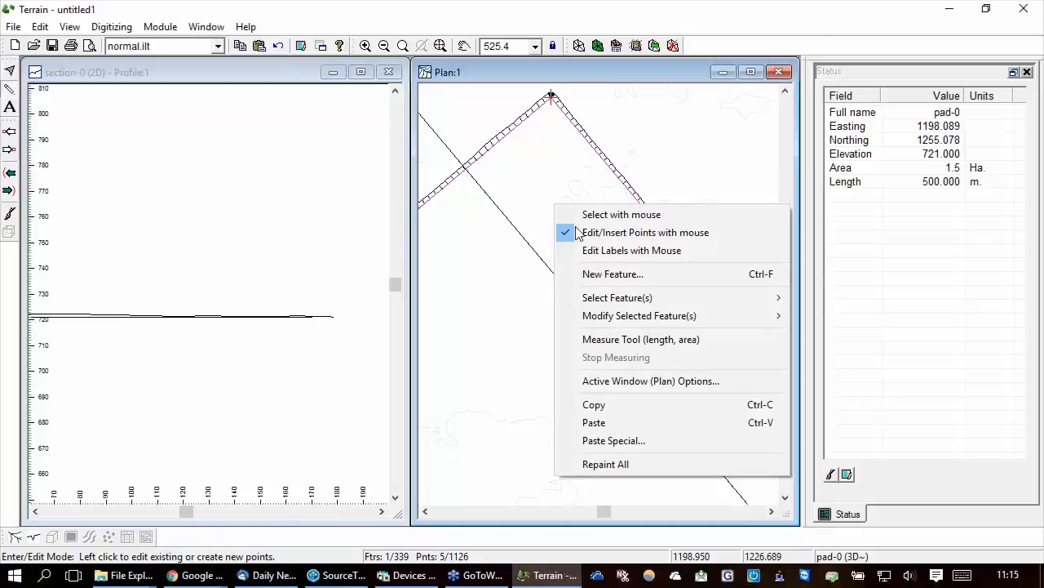
{"action": "mouse_move", "coordinate": [591, 321]}
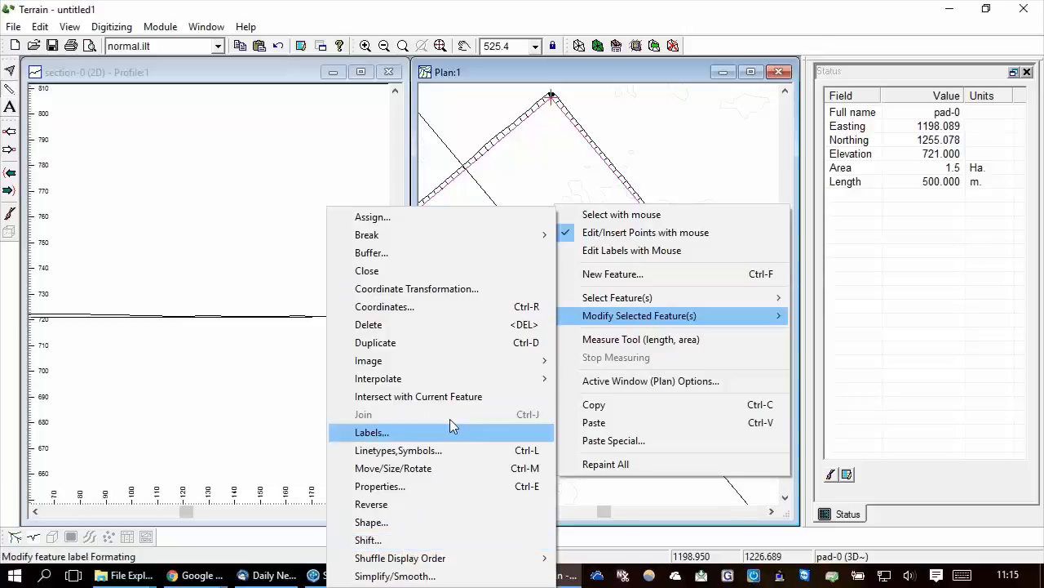
{"action": "left_click", "coordinate": [439, 294]}
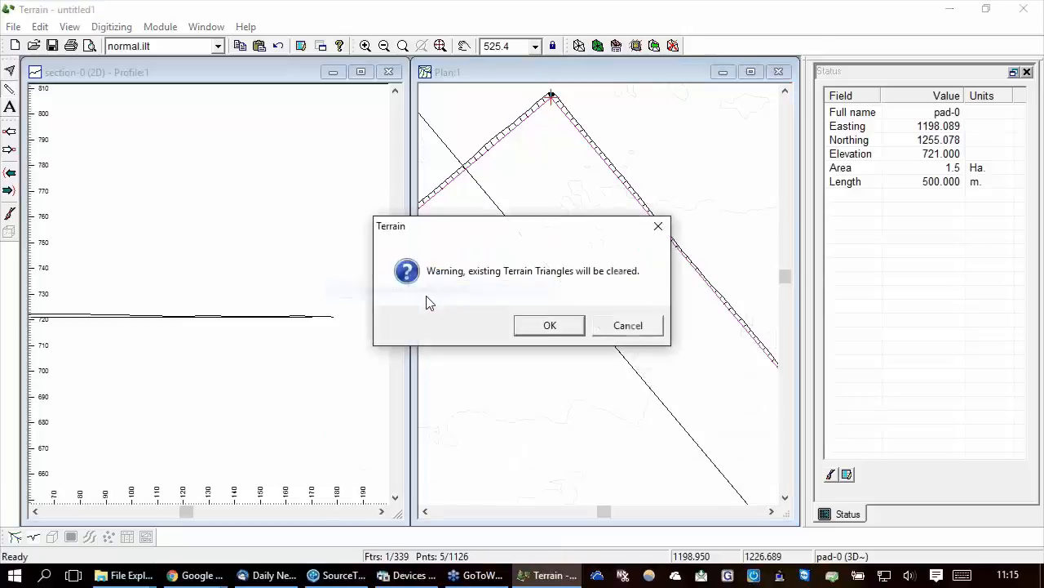
{"action": "left_click", "coordinate": [551, 326]}
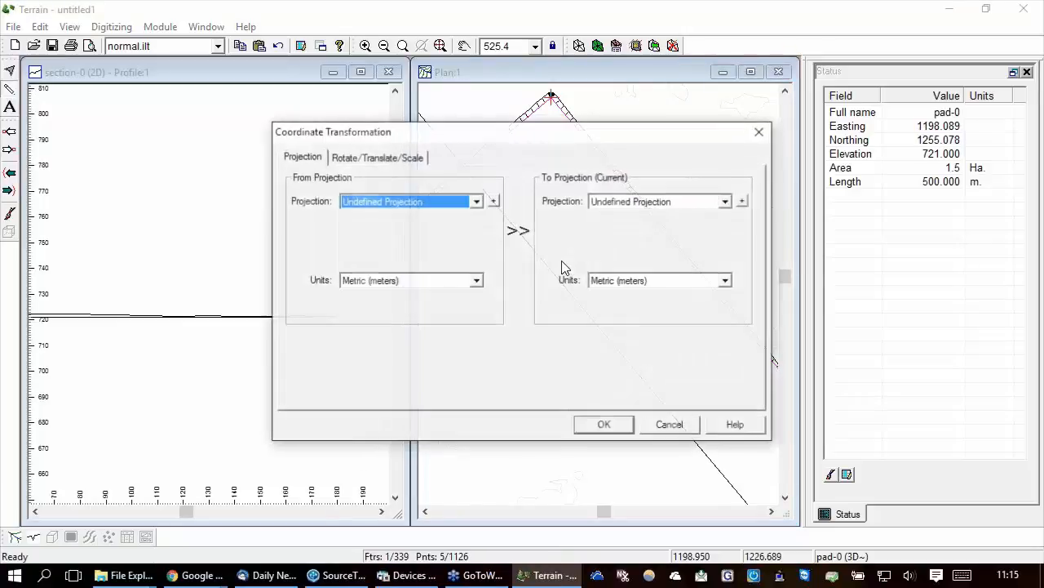
{"action": "left_click", "coordinate": [365, 157]}
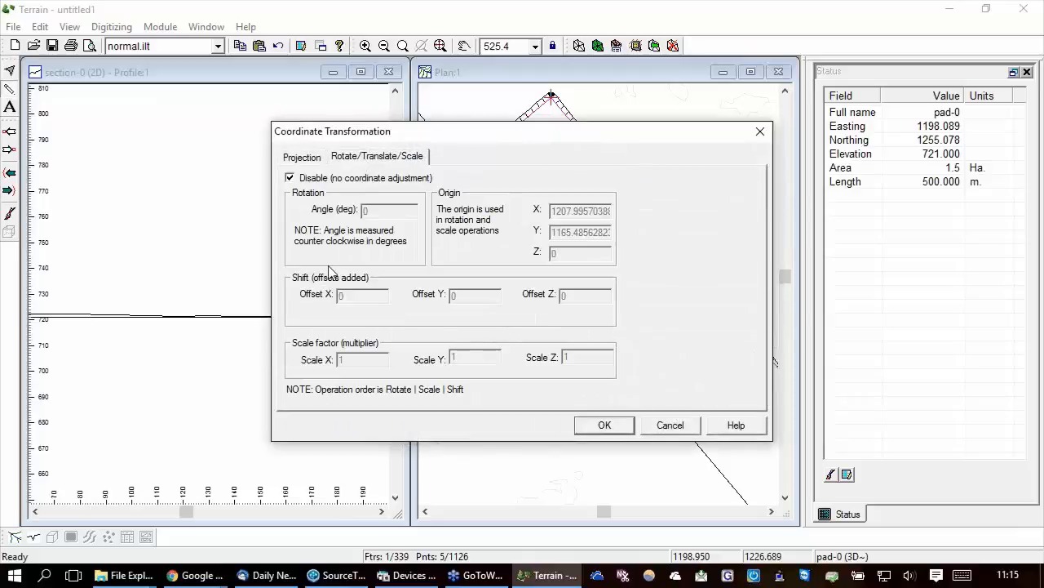
{"action": "left_click", "coordinate": [290, 178]}
{"action": "left_click", "coordinate": [564, 295]}
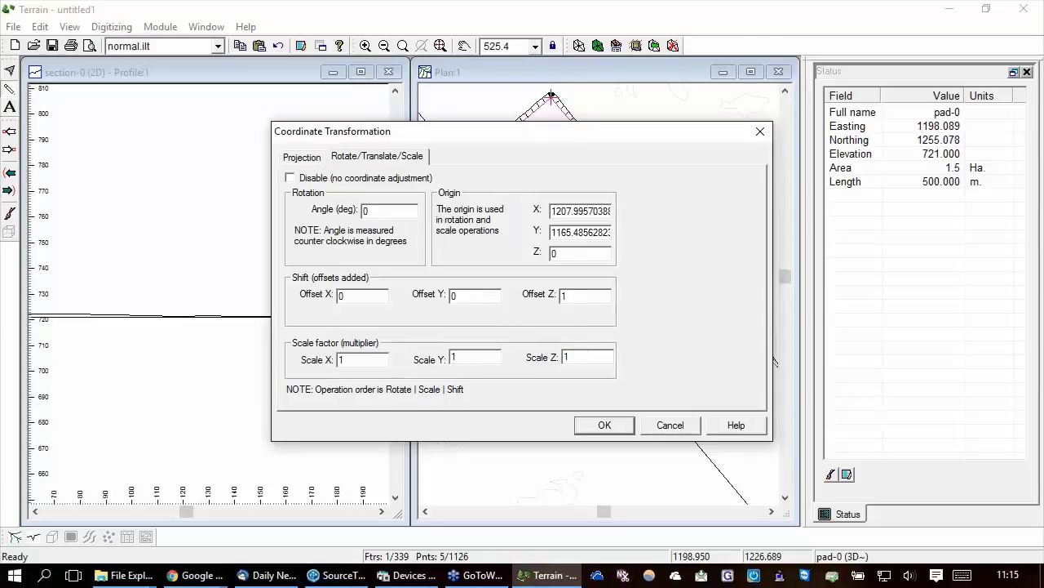
{"action": "type", "text": "1"}
{"action": "left_click", "coordinate": [608, 428]}
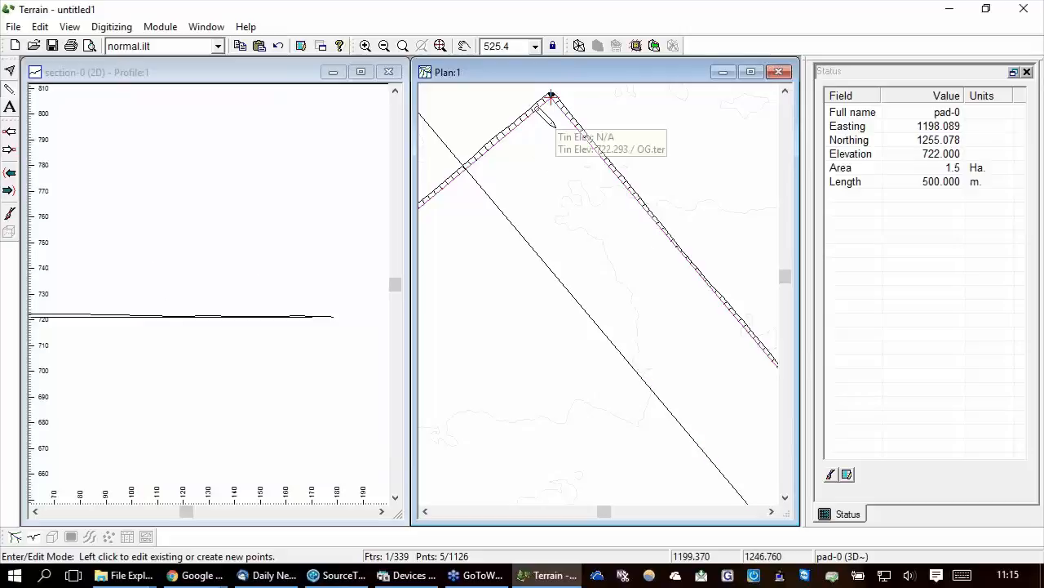
Inspect the cut slope line and the daylight boundary SS near the pad's upper corner, including the boundary's feature properties
{"action": "scroll", "coordinate": [573, 121], "scroll_direction": "up", "scroll_amount": 1}
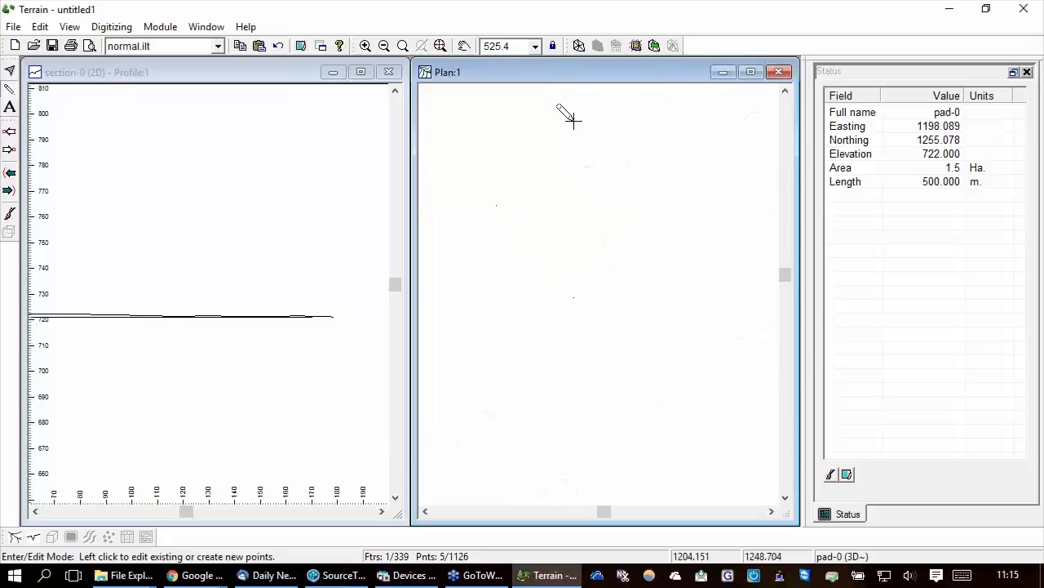
{"action": "scroll", "coordinate": [573, 121], "scroll_direction": "up", "scroll_amount": 3}
{"action": "mouse_move", "coordinate": [576, 122]}
{"action": "middle_mouse_down"}
{"action": "mouse_move", "coordinate": [611, 315]}
{"action": "mouse_move", "coordinate": [643, 278]}
{"action": "middle_mouse_up"}
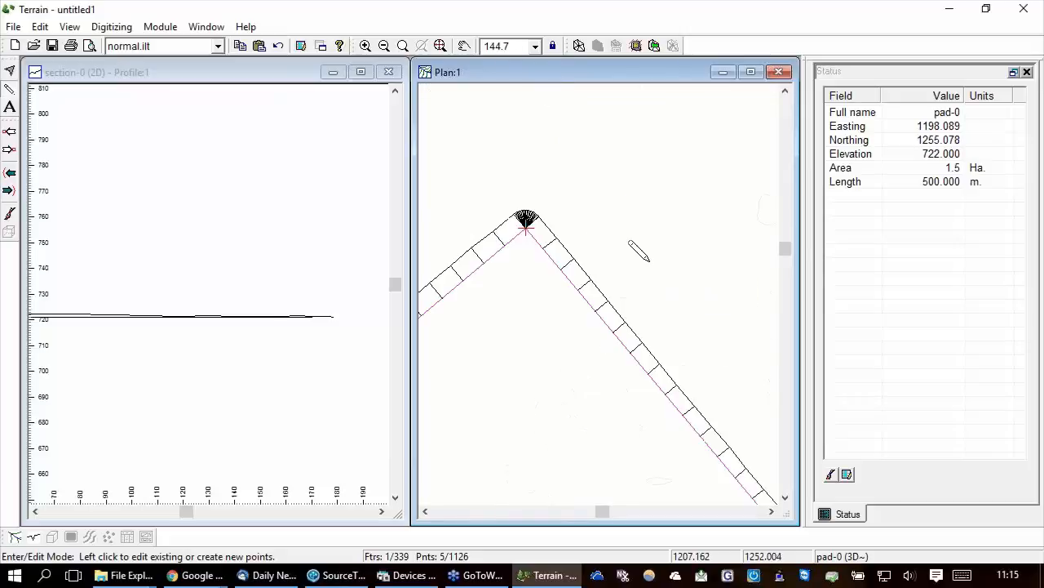
{"action": "left_click", "coordinate": [556, 237]}
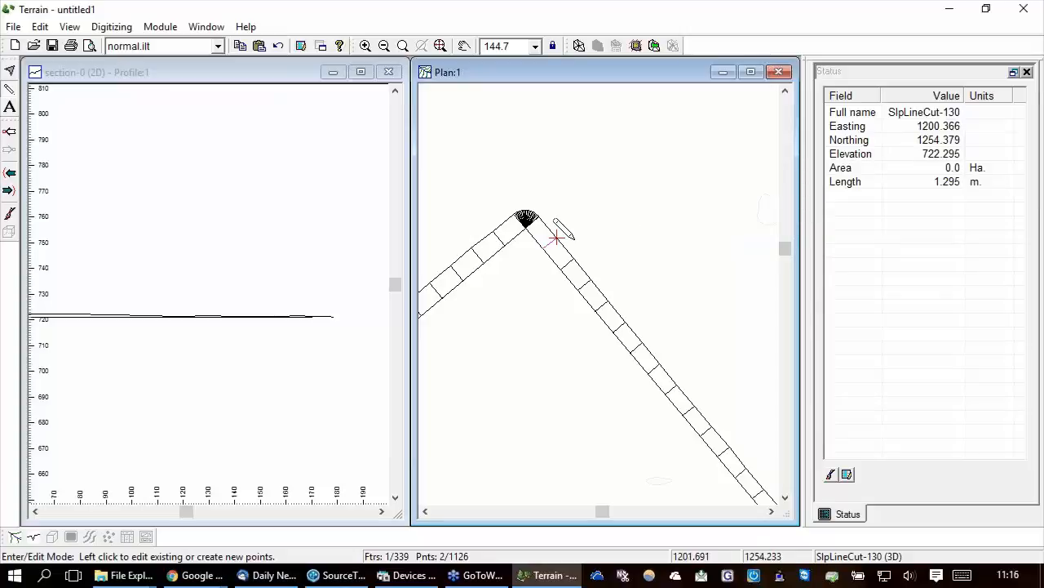
{"action": "key", "text": "Escape"}
{"action": "left_click", "coordinate": [559, 251]}
{"action": "key", "text": "Escape"}
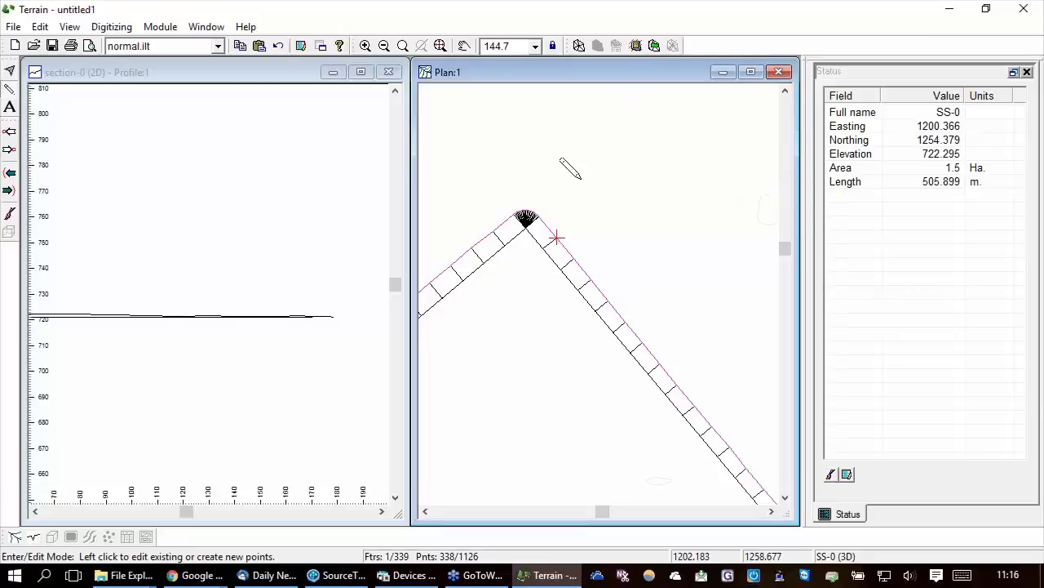
{"action": "key", "text": "Escape"}
{"action": "key", "text": "alt+Return"}
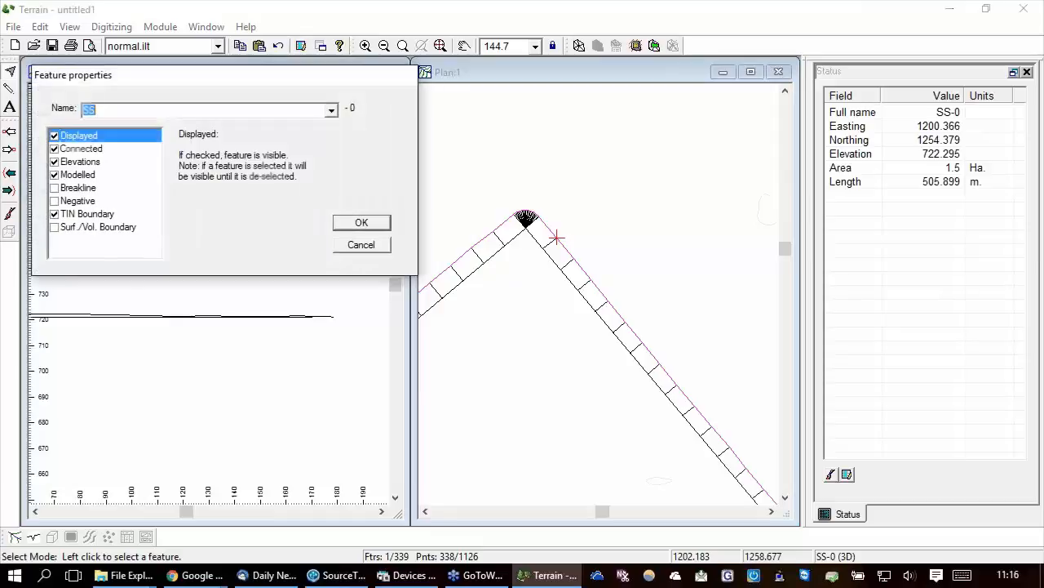
{"action": "left_click", "coordinate": [54, 213]}
{"action": "left_click", "coordinate": [364, 243]}
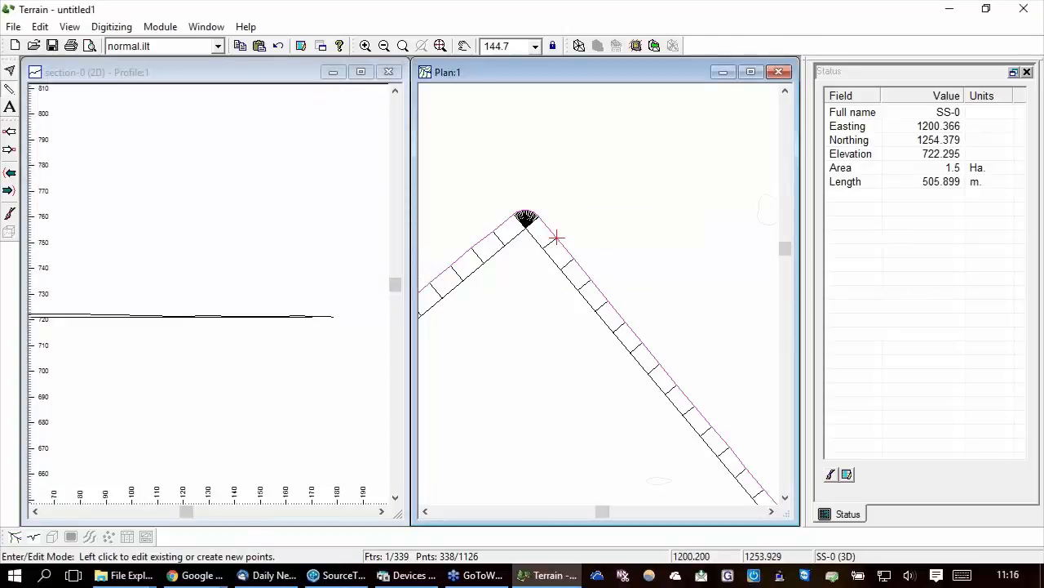
Regrade the raised pad-0 outline on its right side to the OG.ter surface, calculating the TIN and the cut and fill volumes
{"action": "key", "text": "Escape"}
{"action": "left_click", "coordinate": [538, 252]}
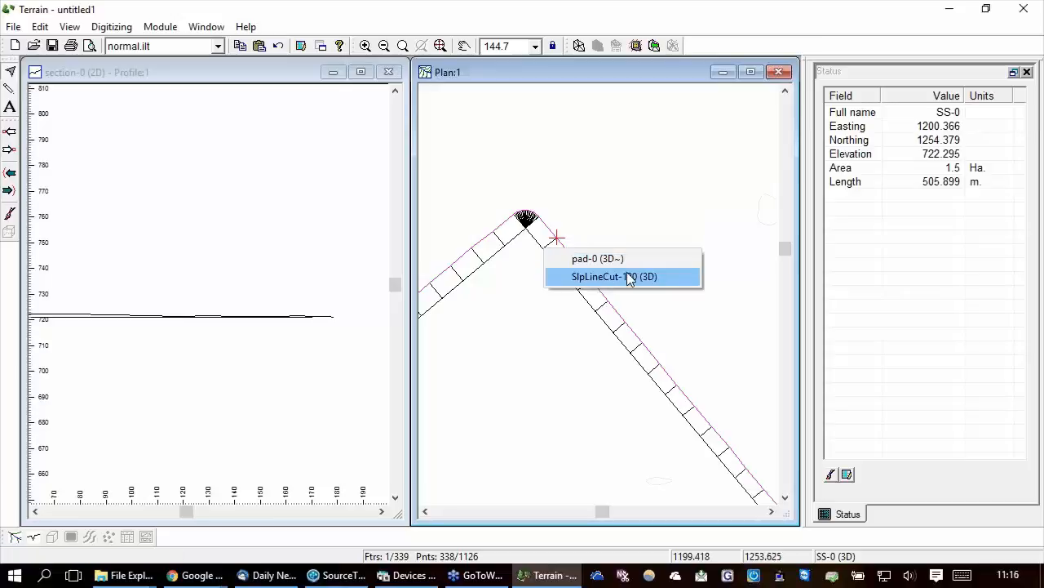
{"action": "left_click", "coordinate": [620, 261]}
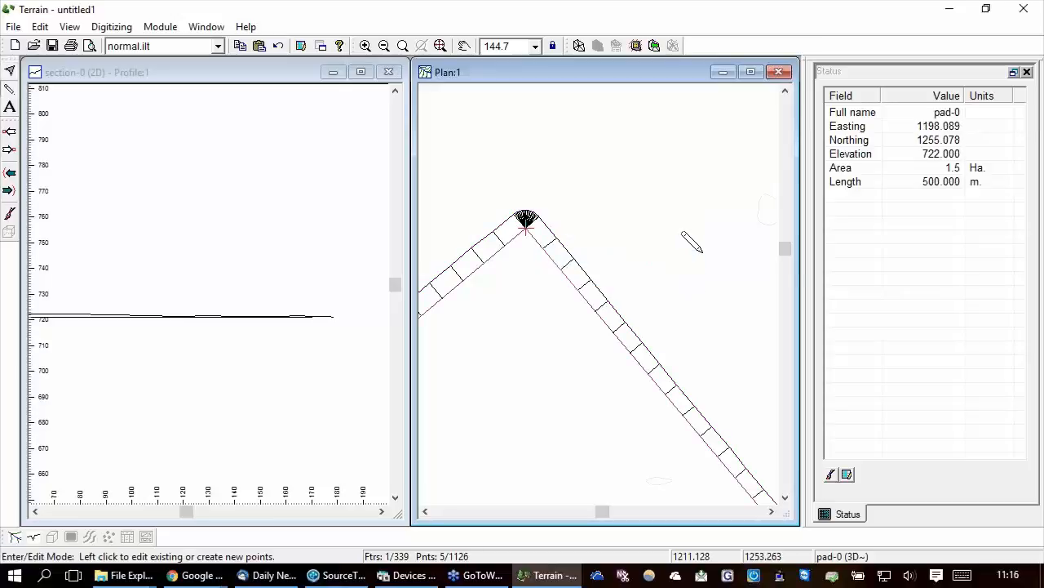
{"action": "left_click", "coordinate": [636, 45]}
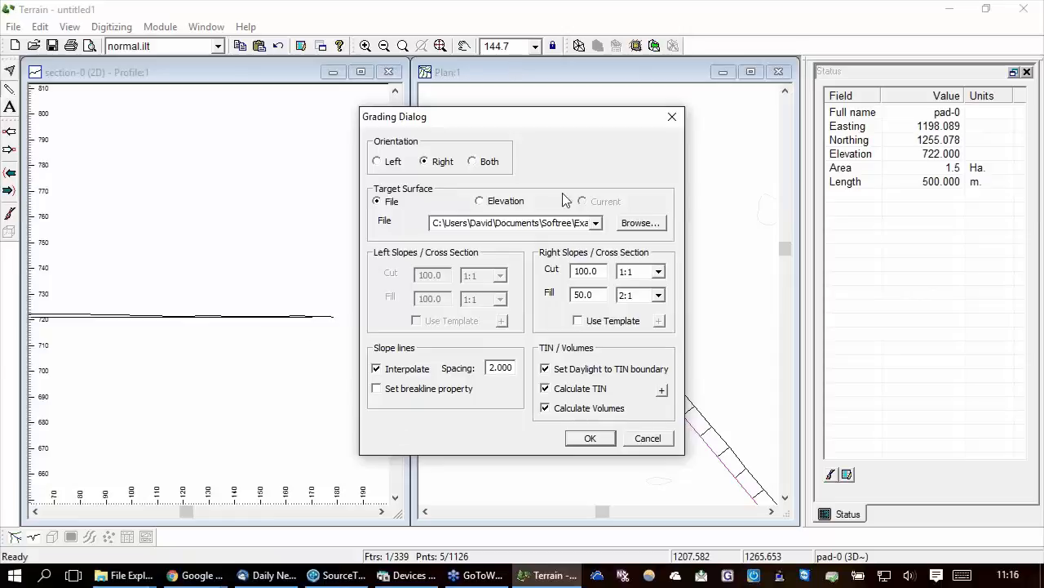
{"action": "left_click", "coordinate": [590, 440]}
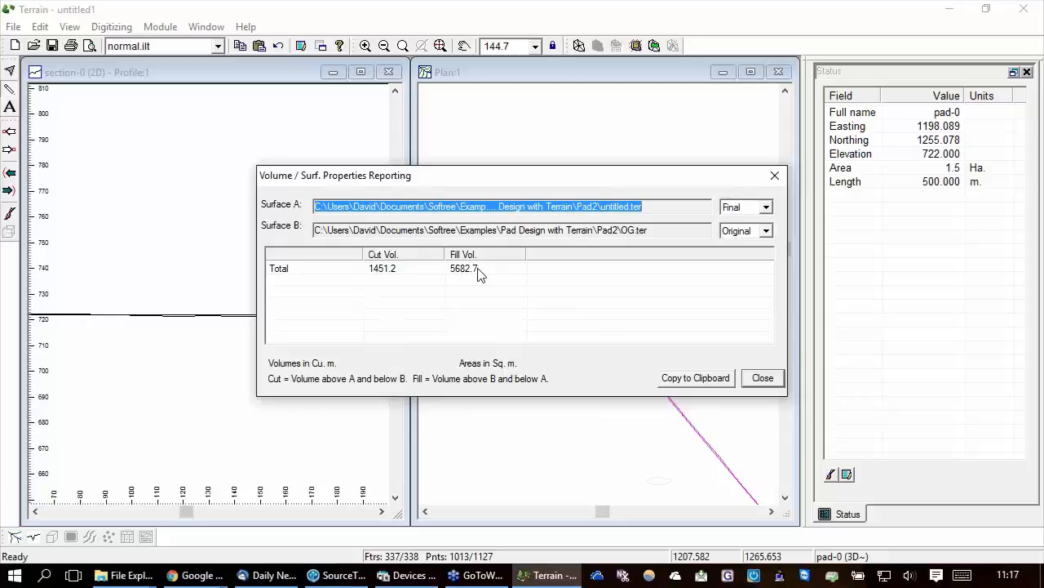
{"action": "left_click", "coordinate": [766, 384]}
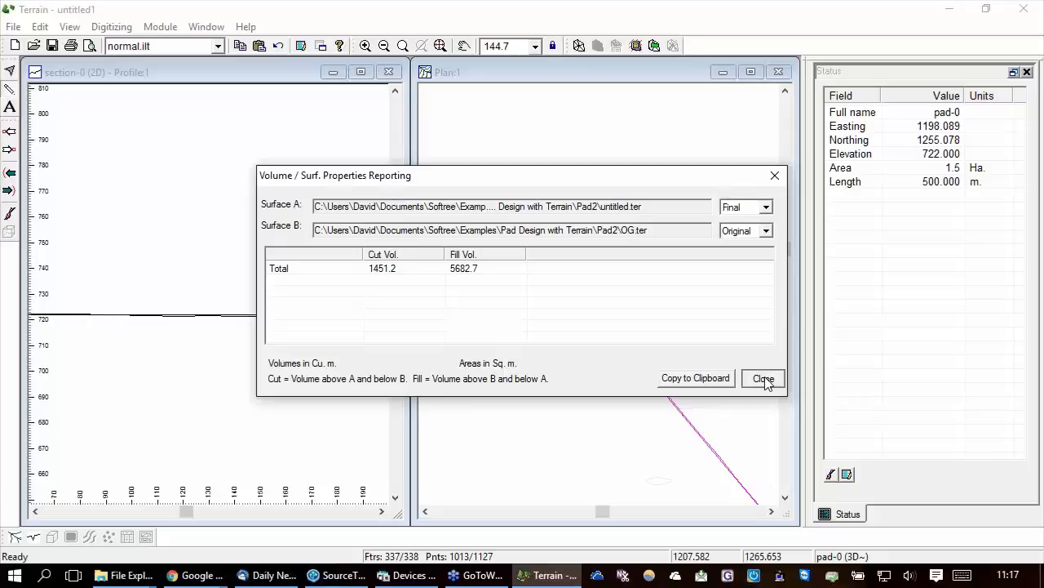
{"action": "left_click", "coordinate": [764, 380]}
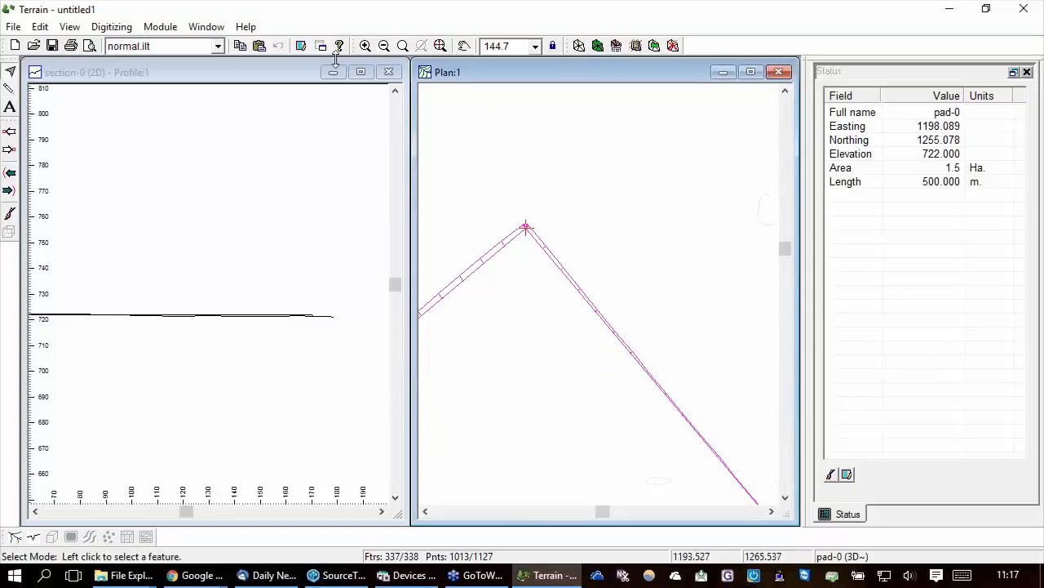
{"action": "right_click", "coordinate": [614, 211]}
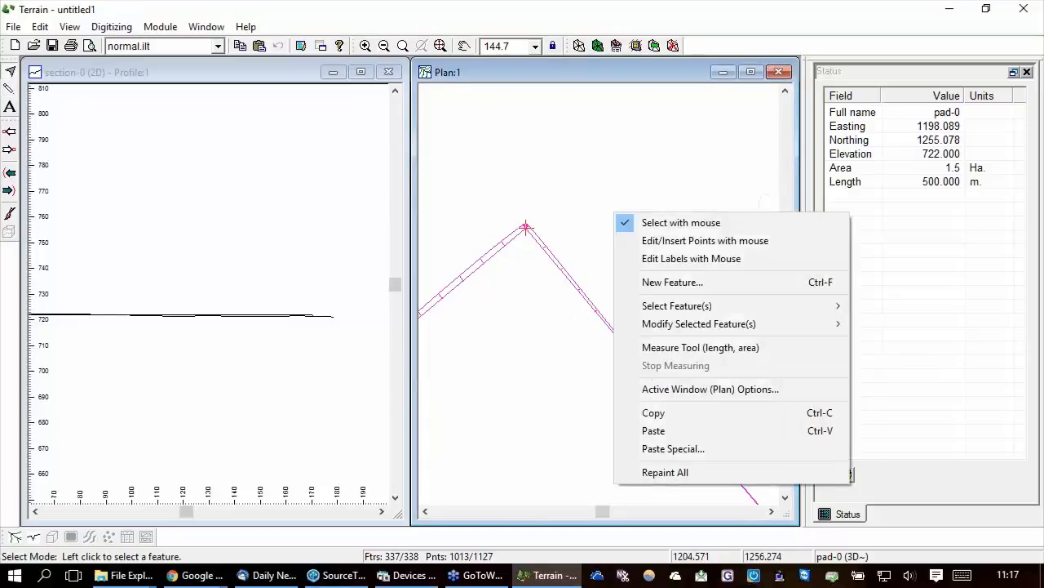
{"action": "left_click", "coordinate": [579, 70]}
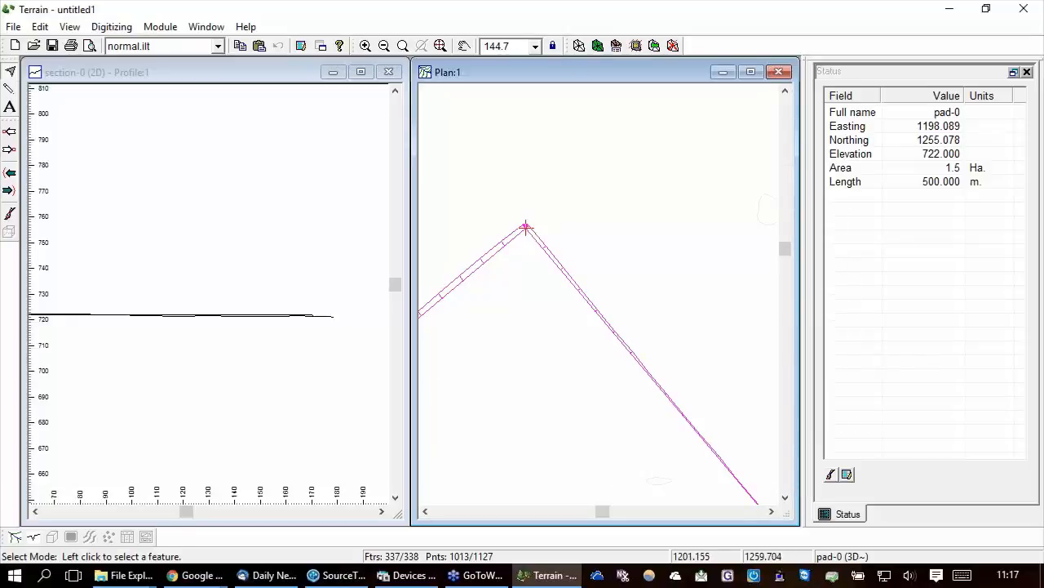
{"action": "right_click", "coordinate": [569, 167]}
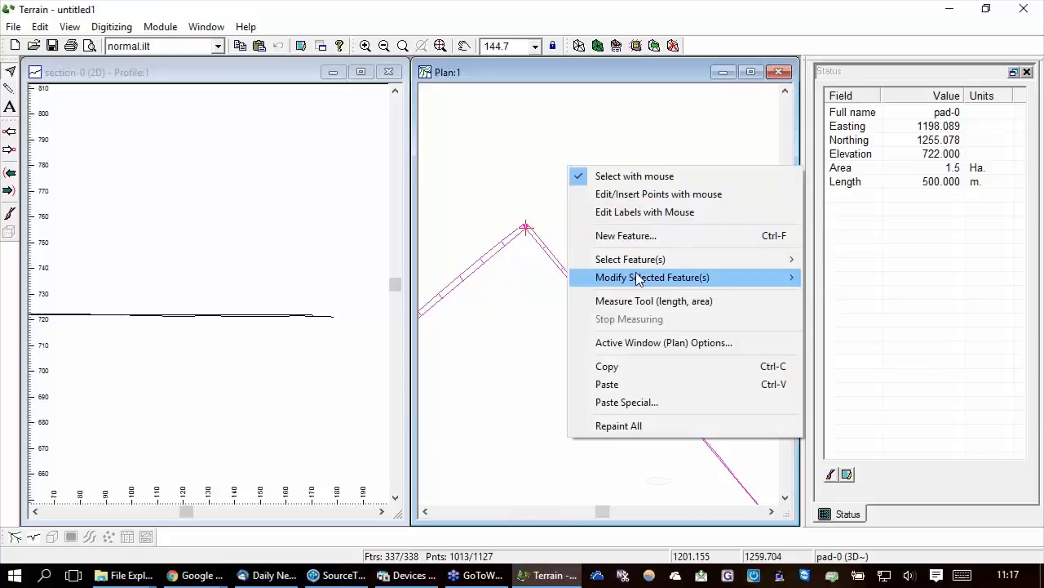
{"action": "mouse_move", "coordinate": [638, 278]}
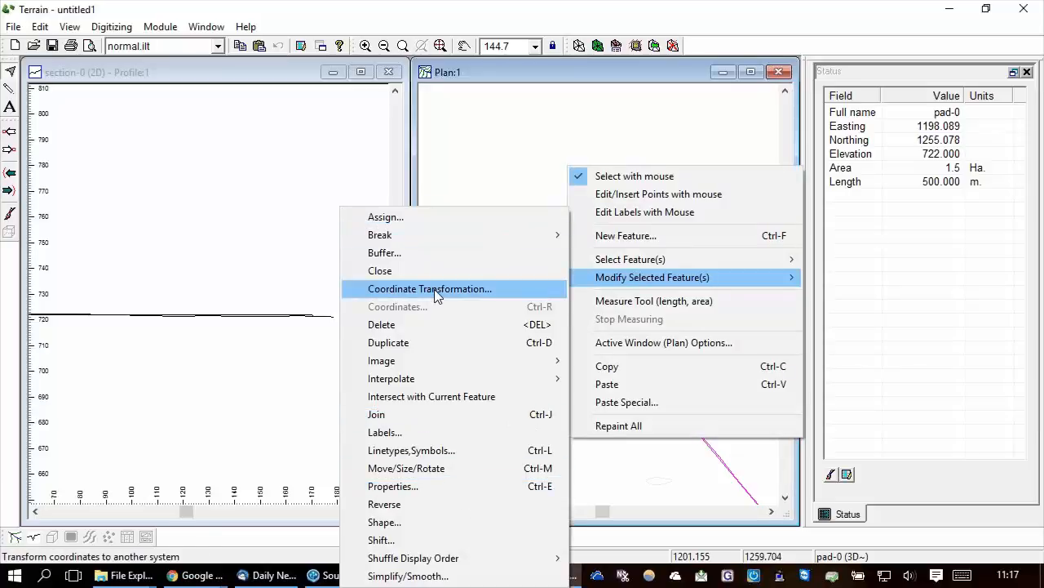
{"action": "left_click", "coordinate": [388, 540]}
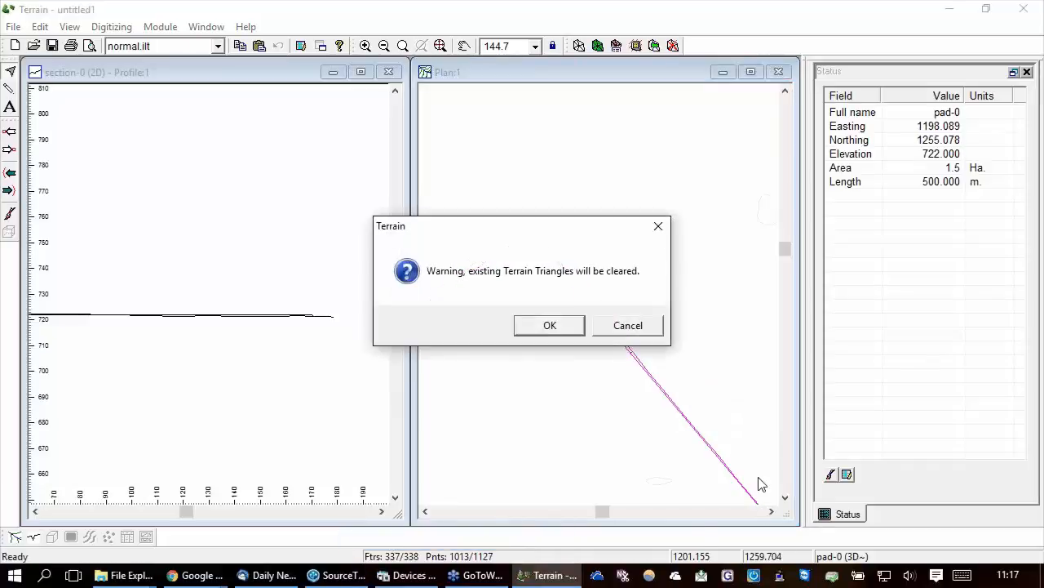
{"action": "left_click", "coordinate": [644, 330]}
Shift the selected pad features so that the current point's Z coordinate is 721.5
{"action": "right_click", "coordinate": [545, 225]}
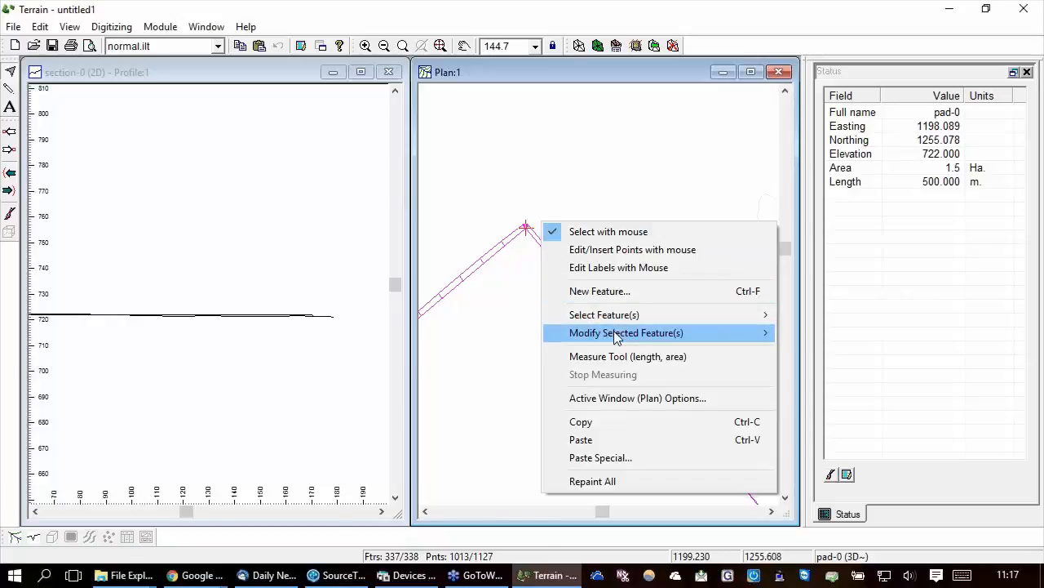
{"action": "mouse_move", "coordinate": [617, 334]}
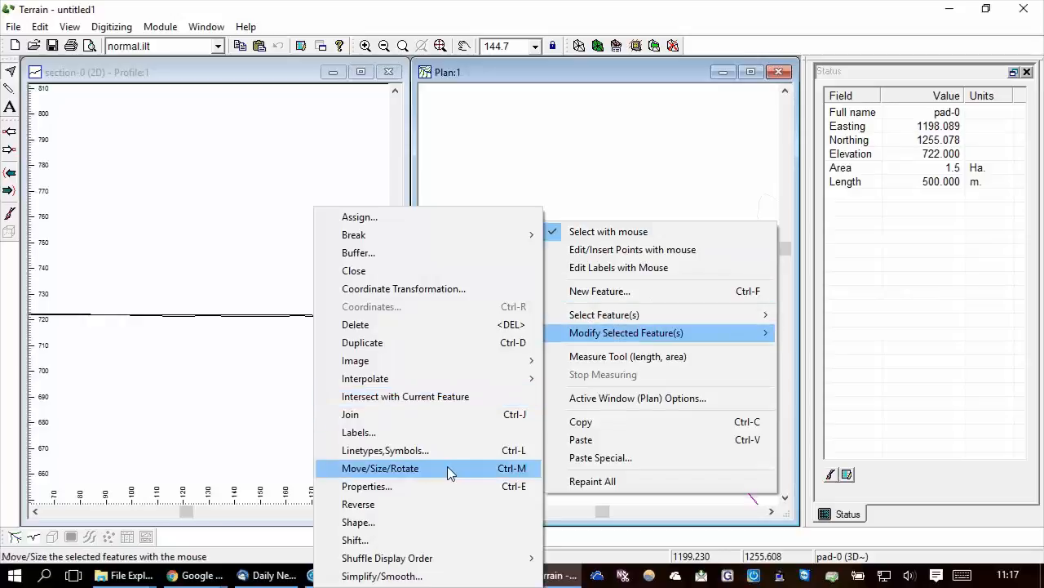
{"action": "left_click", "coordinate": [383, 543]}
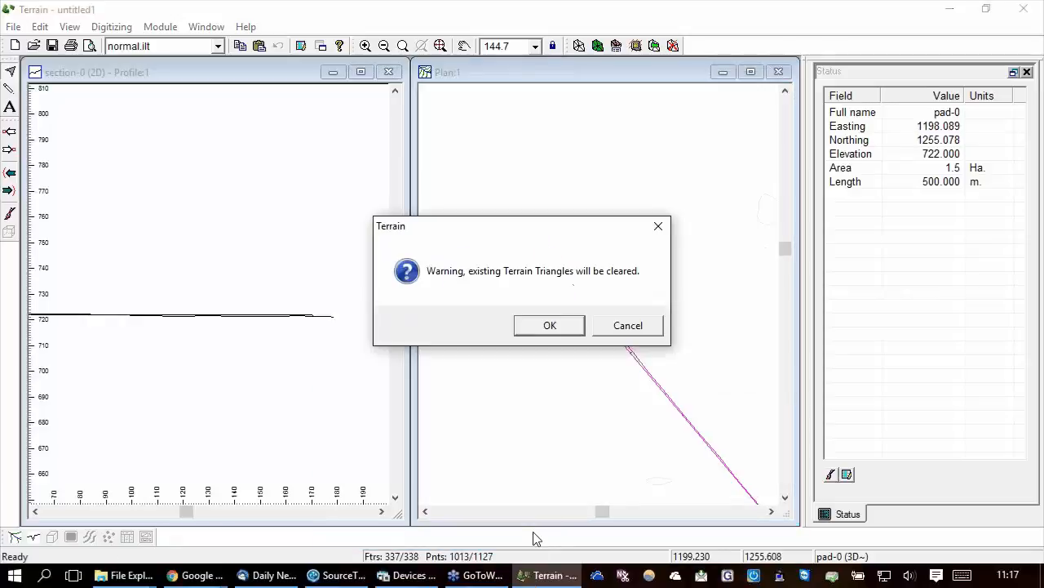
{"action": "left_click", "coordinate": [548, 325]}
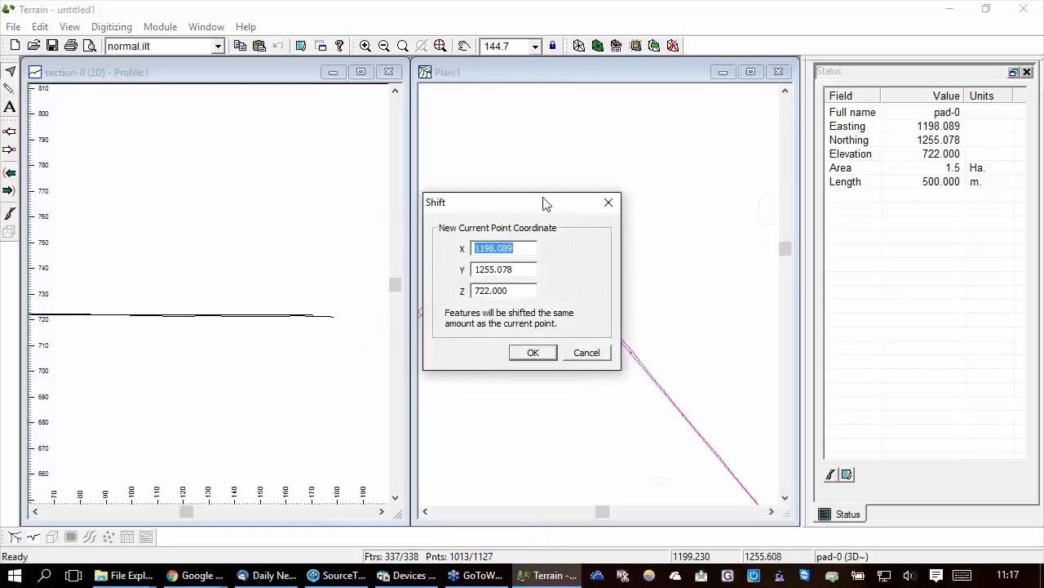
{"action": "left_click_drag", "start_coordinate": [544, 214], "coordinate": [456, 196]}
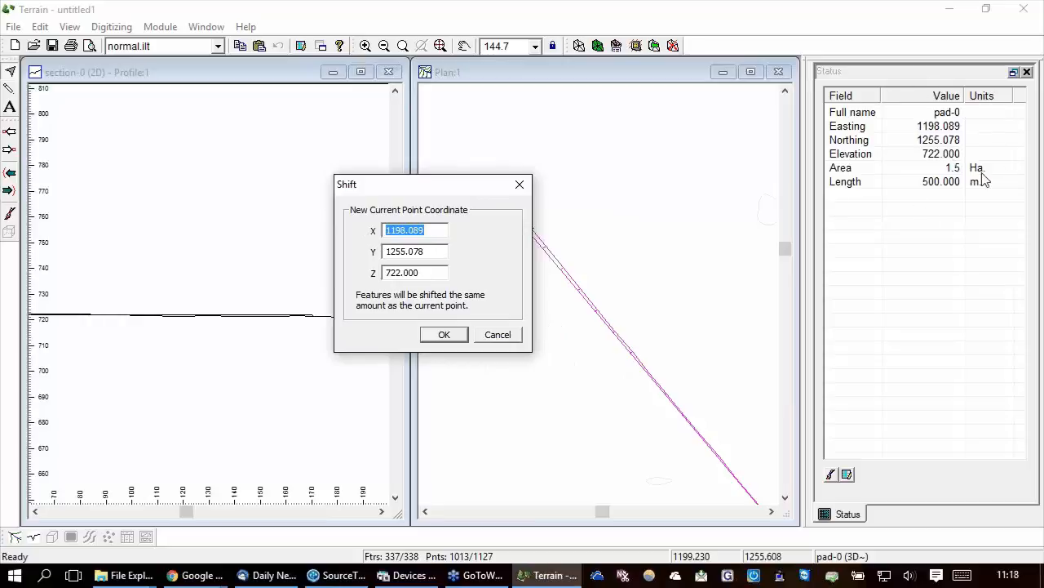
{"action": "double_click", "coordinate": [435, 273]}
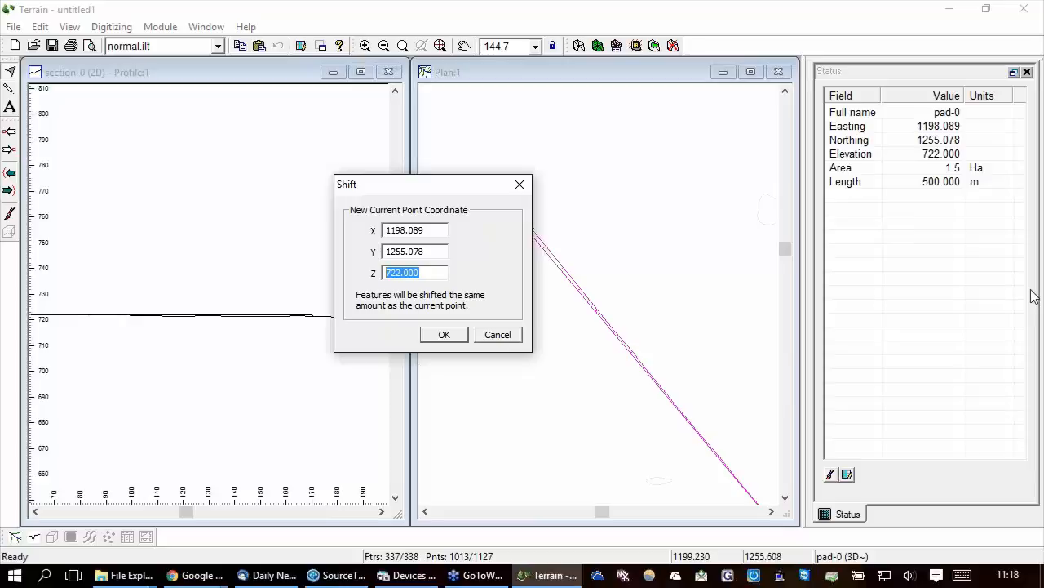
{"action": "type", "text": "721.5"}
{"action": "left_click", "coordinate": [445, 334]}
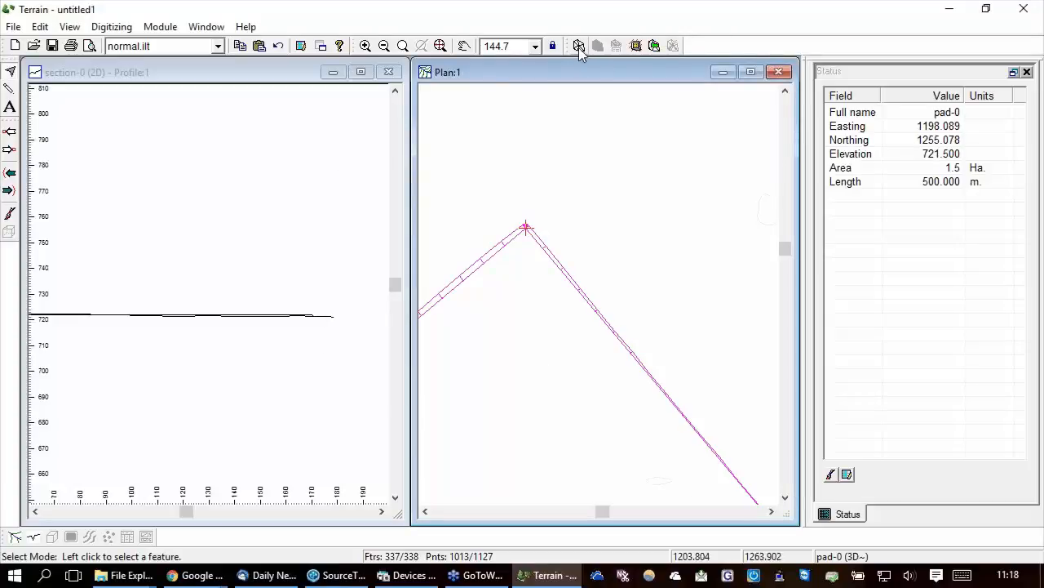
Grade the shifted pad to OG.ter again and review the recalculated cut and fill volumes
{"action": "left_click", "coordinate": [636, 46]}
{"action": "left_click_drag", "start_coordinate": [546, 118], "coordinate": [303, 110]}
{"action": "left_click", "coordinate": [349, 429]}
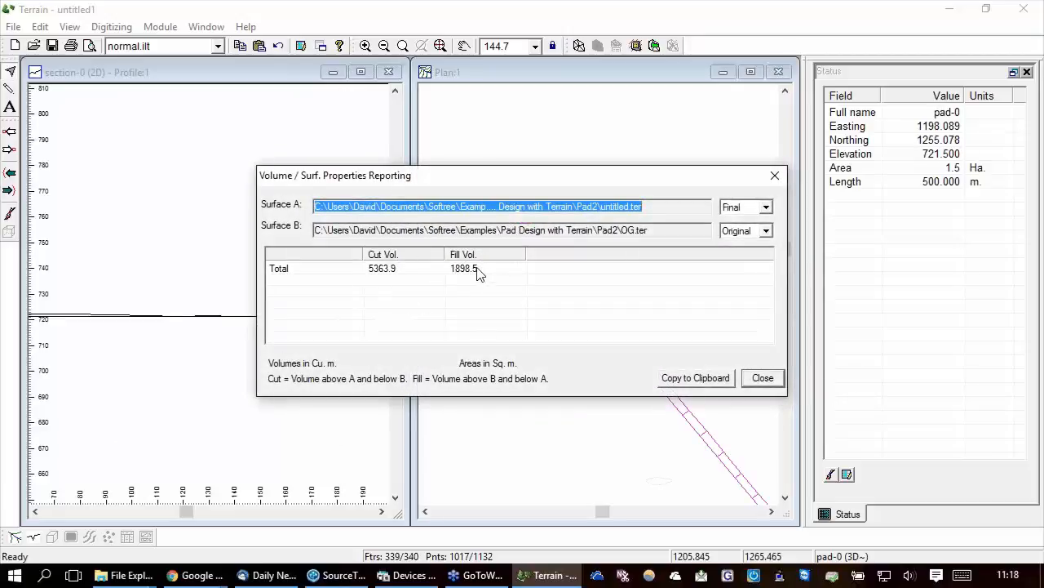
{"action": "left_click", "coordinate": [765, 379]}
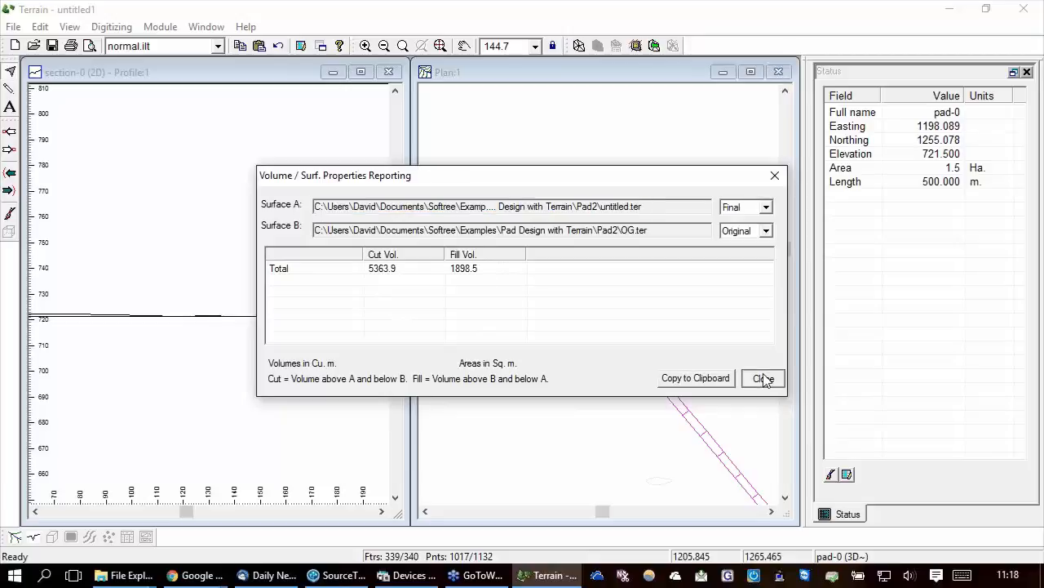
{"action": "left_click", "coordinate": [765, 379]}
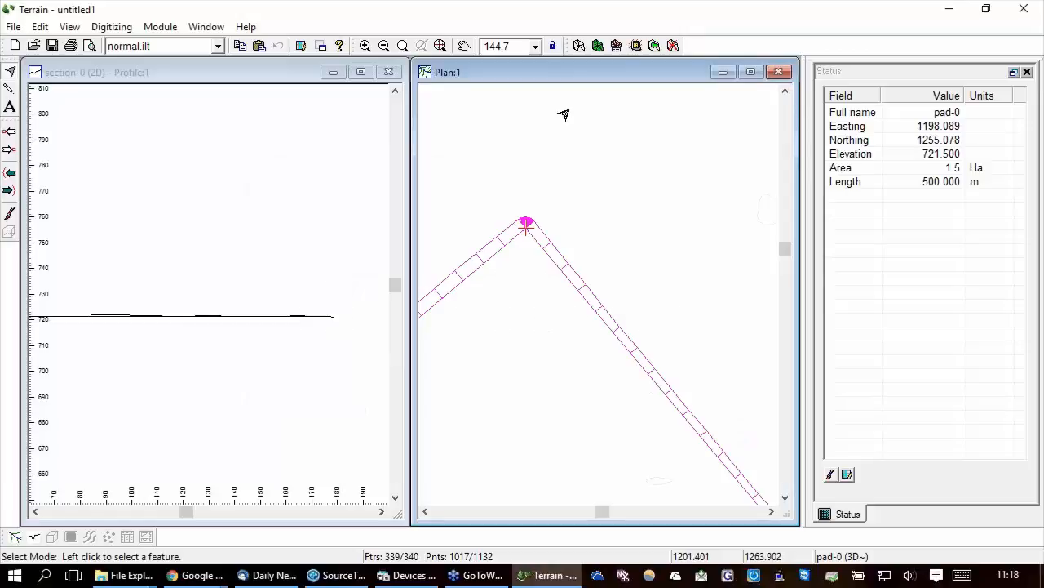
Shift the selected pad features so that the current point's Z coordinate is 721.75
{"action": "right_click", "coordinate": [588, 158]}
{"action": "mouse_move", "coordinate": [693, 269]}
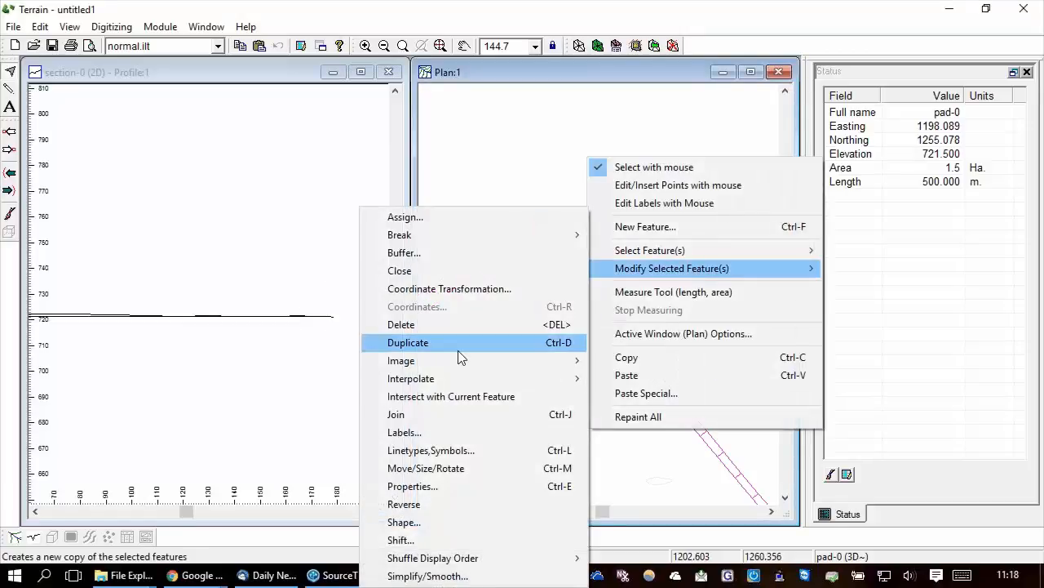
{"action": "left_click", "coordinate": [401, 540]}
{"action": "left_click", "coordinate": [551, 325]}
{"action": "left_click", "coordinate": [500, 290]}
{"action": "left_click_drag", "start_coordinate": [499, 289], "coordinate": [545, 280]}
{"action": "type", "text": "75"}
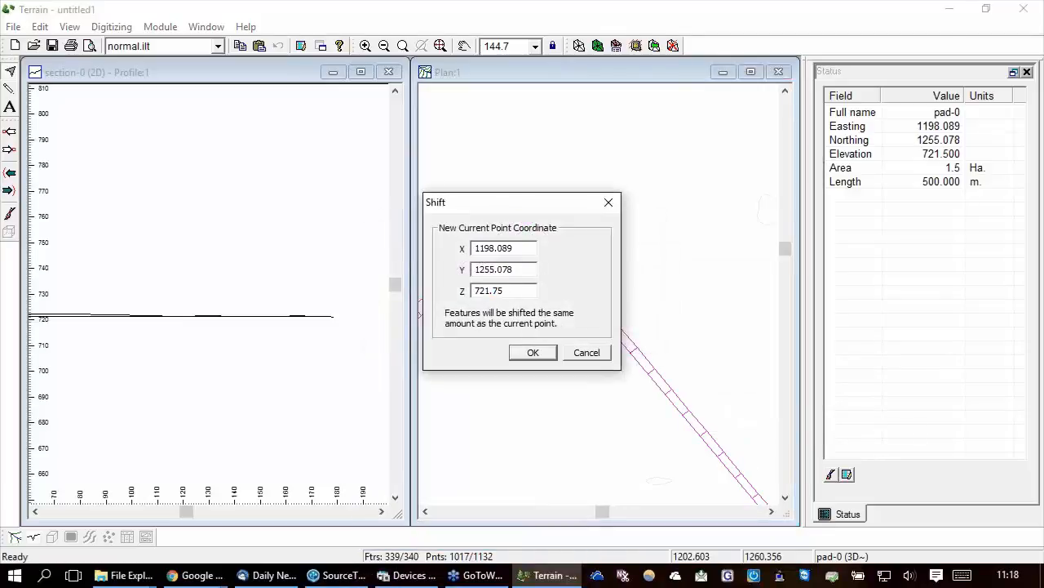
{"action": "left_click", "coordinate": [533, 352]}
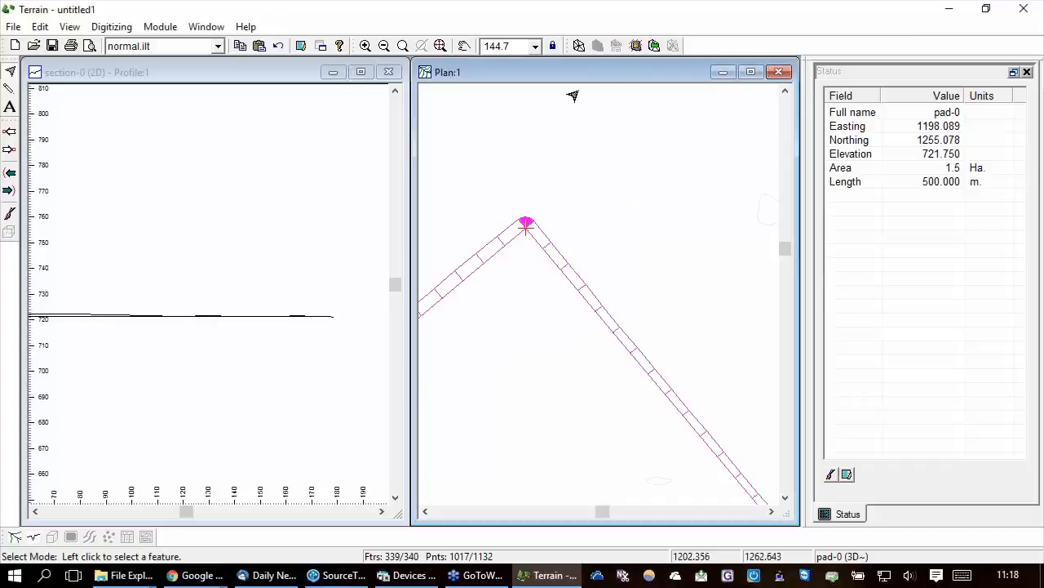
Regrade the pad at its new elevation to OG.ter on the right side and review the cut and fill volumes
{"action": "left_click", "coordinate": [635, 46]}
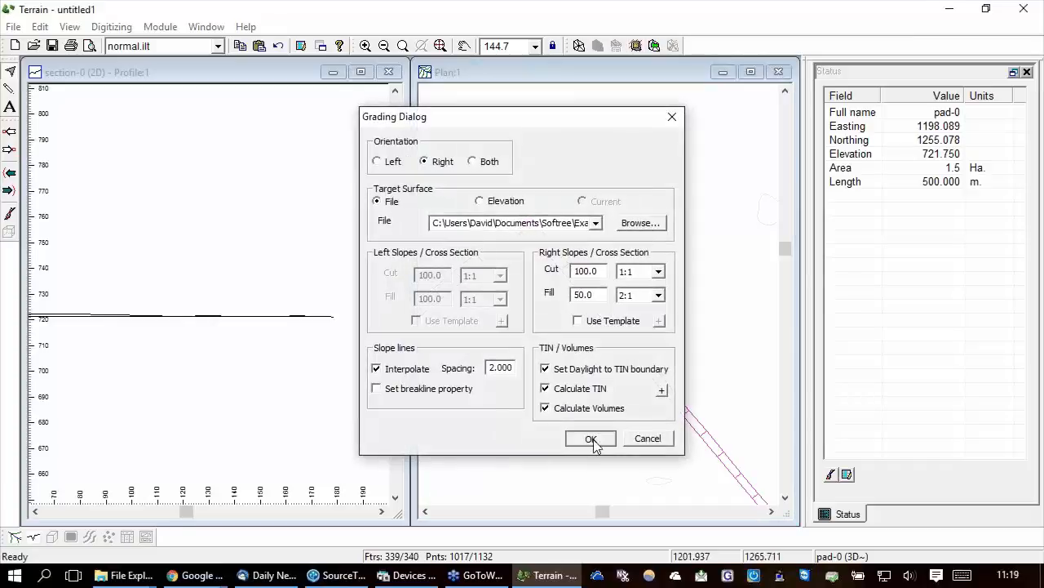
{"action": "left_click", "coordinate": [591, 439]}
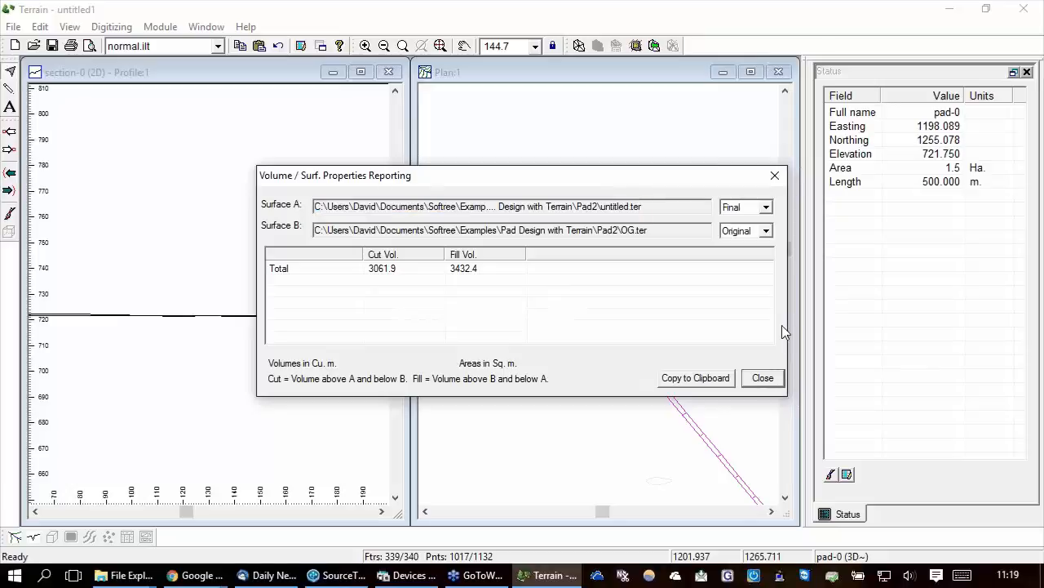
{"action": "left_click", "coordinate": [764, 381]}
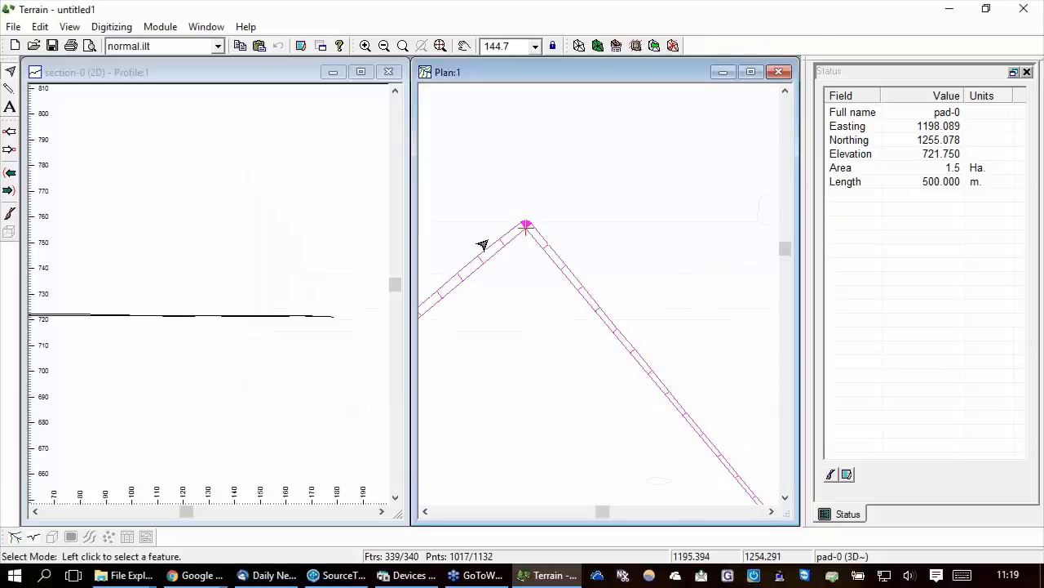
Move the pad slightly within the lease boundary and rotate it clockwise so its long sides run closer to vertical in plan, clearing the existing terrain triangles
{"action": "scroll", "coordinate": [587, 233], "scroll_direction": "down", "scroll_amount": 3}
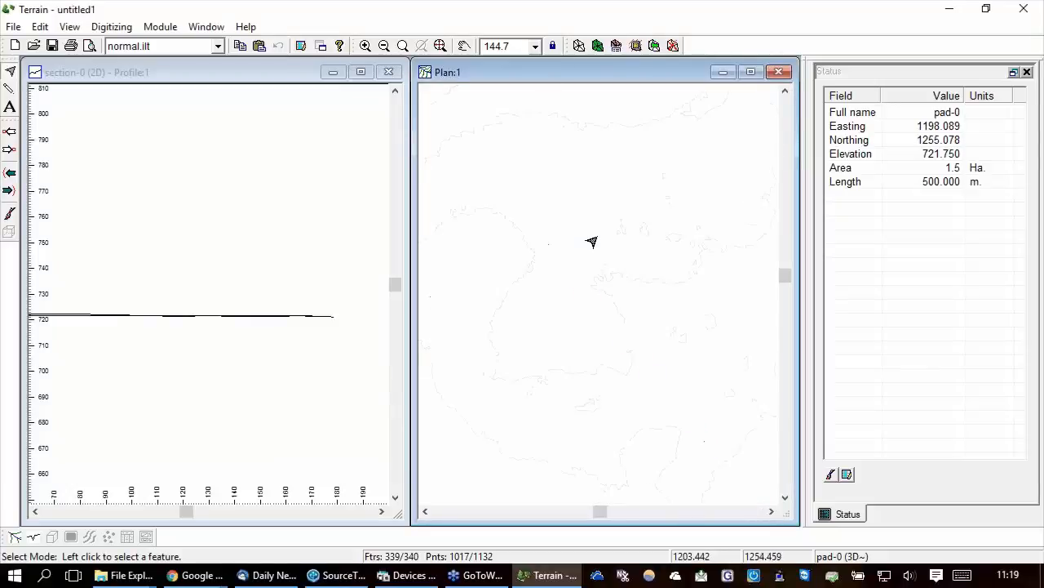
{"action": "scroll", "coordinate": [592, 241], "scroll_direction": "down", "scroll_amount": 3}
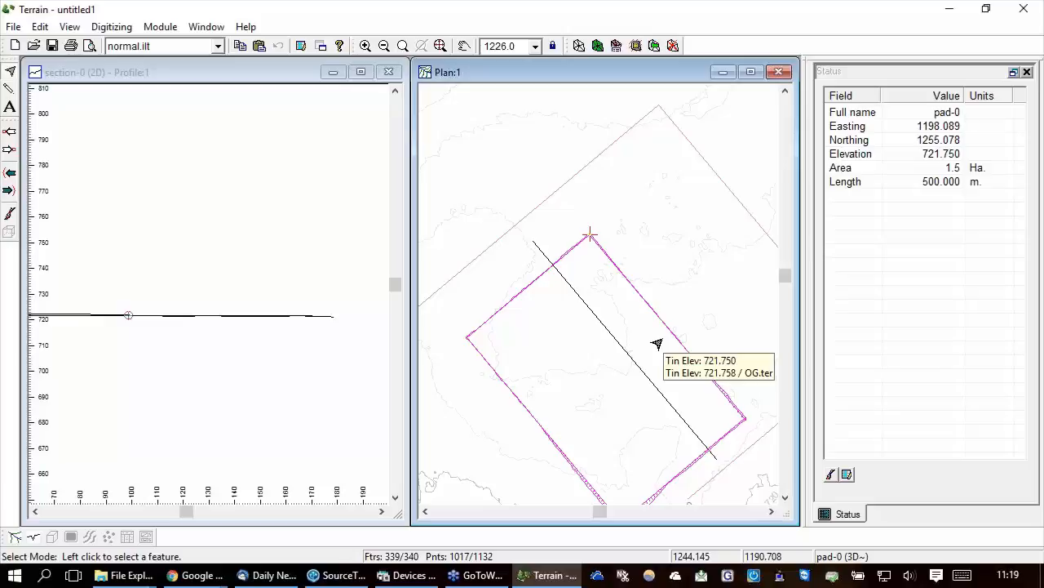
{"action": "key", "text": "Delete"}
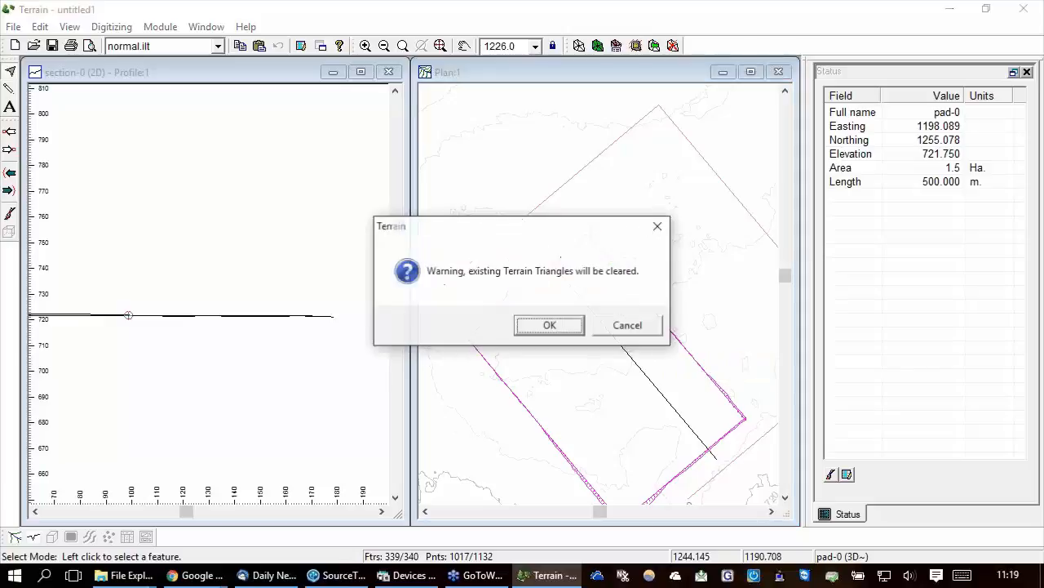
{"action": "left_click", "coordinate": [560, 330]}
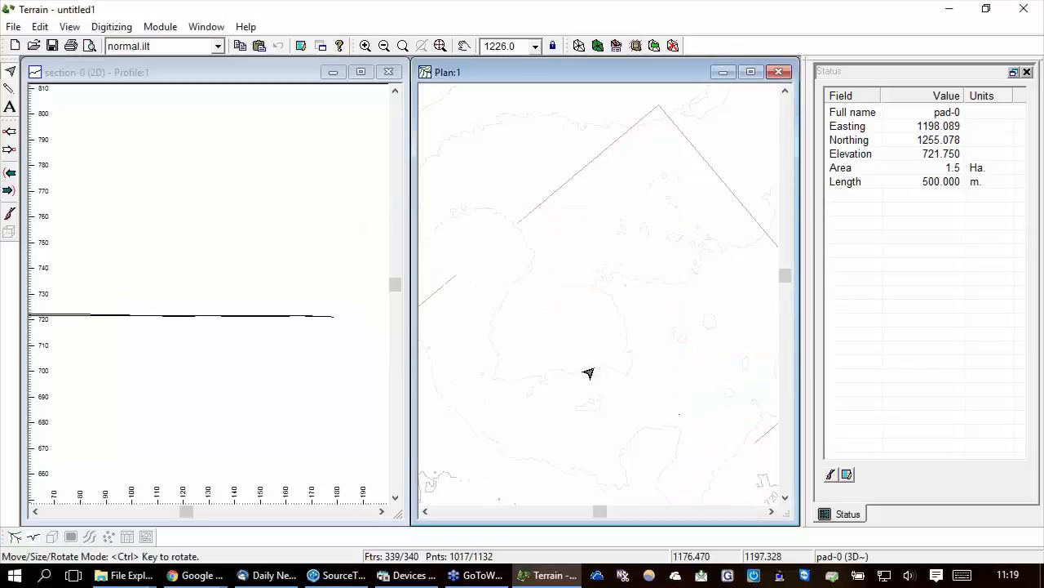
{"action": "left_click_drag", "start_coordinate": [604, 337], "coordinate": [576, 349]}
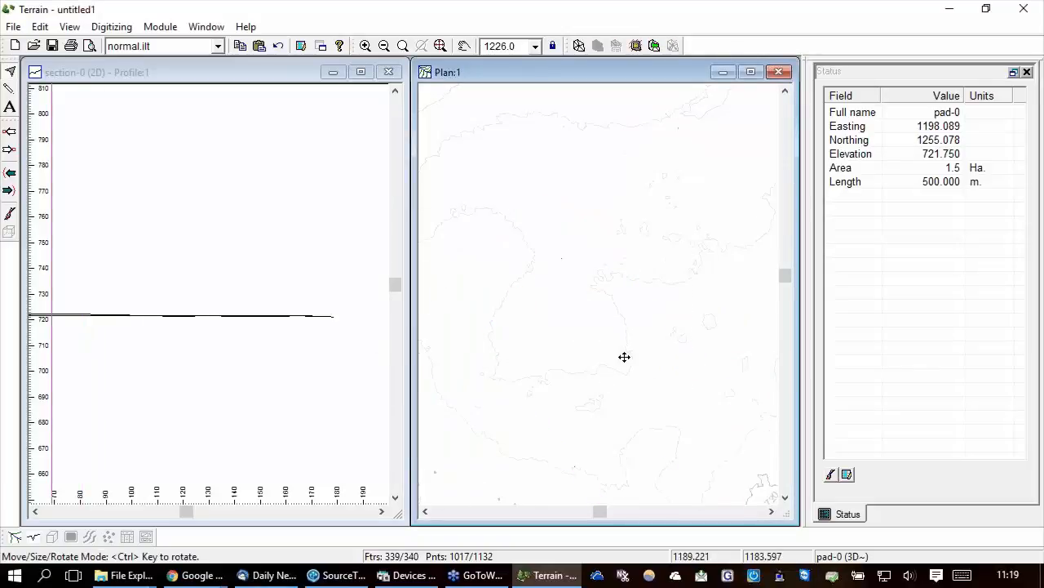
{"action": "left_click_drag", "start_coordinate": [617, 270], "coordinate": [742, 368]}
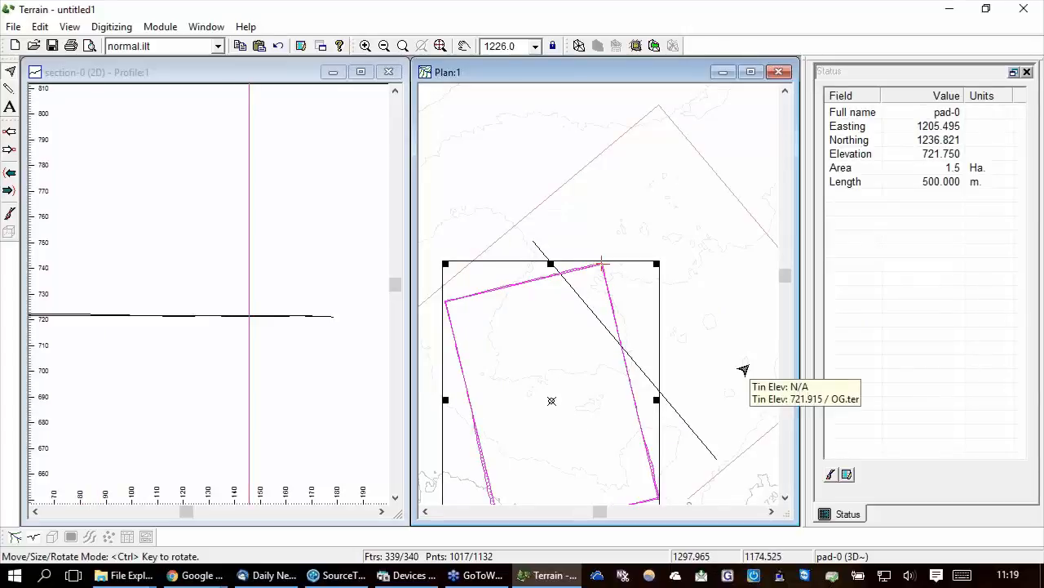
Grade the rotated pad on its right side to OG.ter, calculating the TIN and the volumes, and review the volume report
{"action": "left_click", "coordinate": [636, 46]}
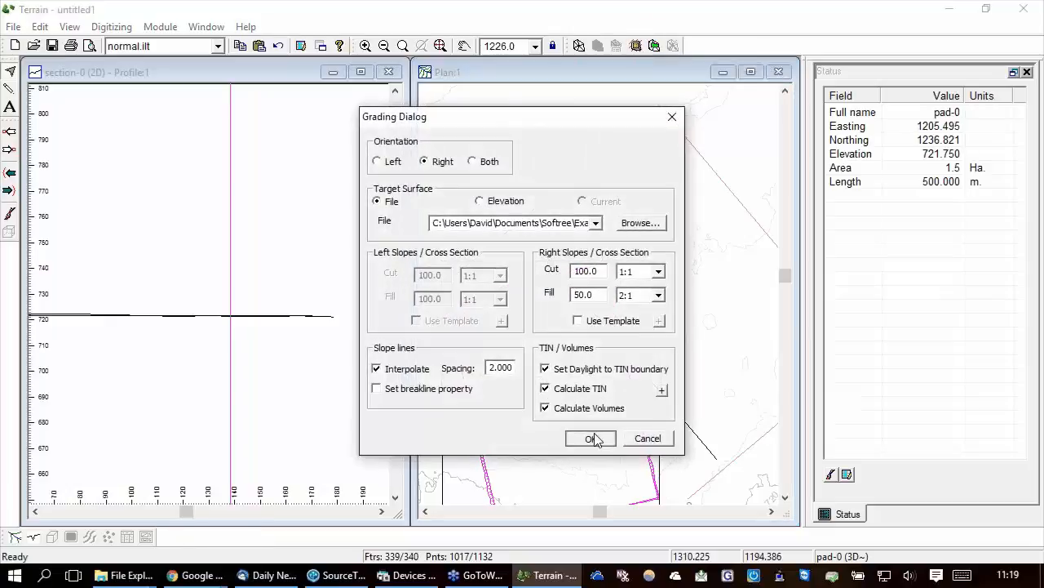
{"action": "left_click", "coordinate": [589, 436]}
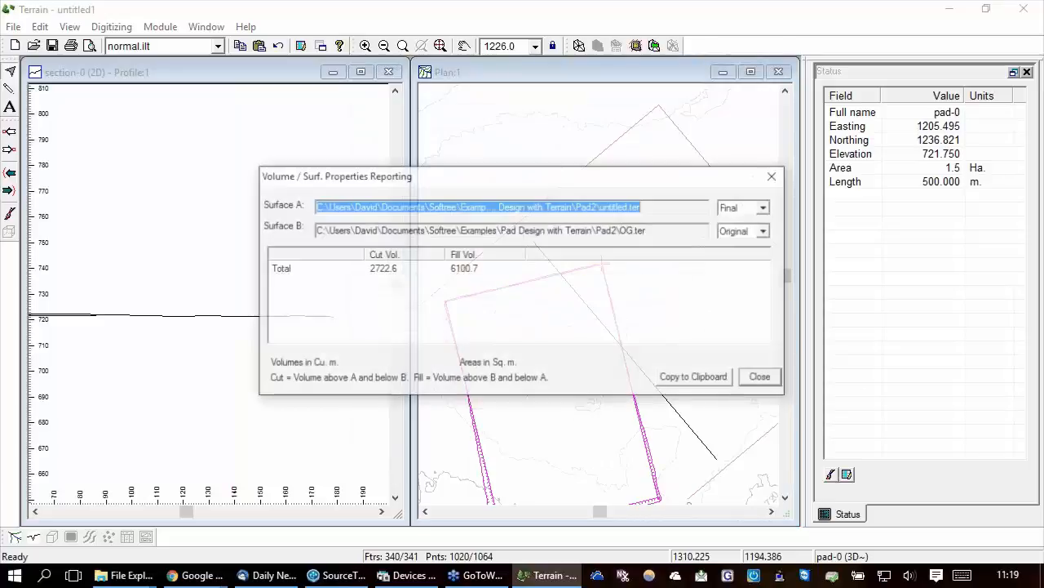
{"action": "left_click", "coordinate": [763, 379]}
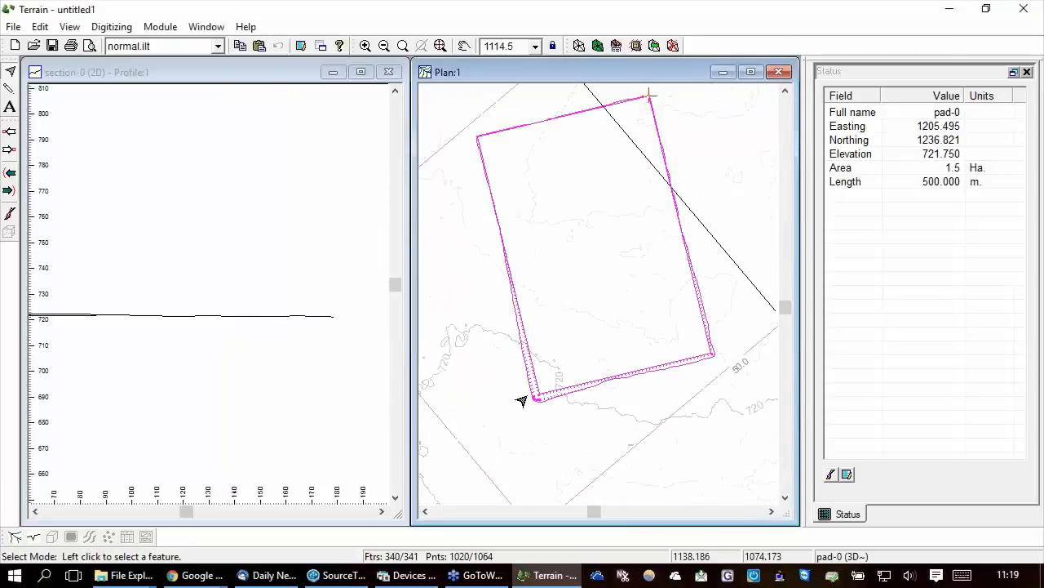
Relocate both endpoints of section-0 so the line, about 180 m long, runs lengthwise through the rotated pad near its left side and past both ends
{"action": "left_click", "coordinate": [755, 296]}
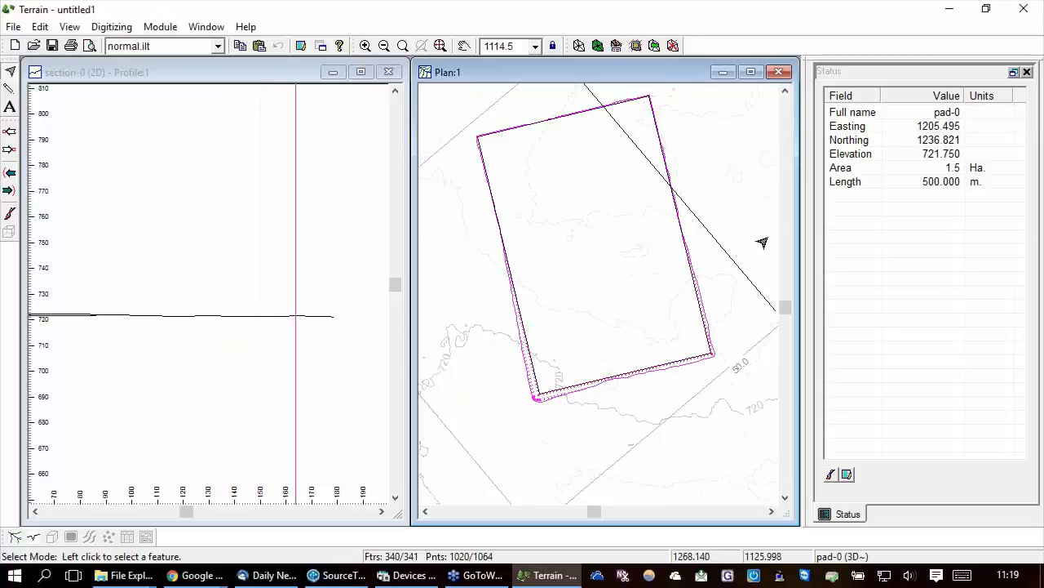
{"action": "left_click", "coordinate": [703, 242]}
{"action": "right_click", "coordinate": [752, 234]}
{"action": "left_click", "coordinate": [785, 303]}
{"action": "left_click_drag", "start_coordinate": [775, 309], "coordinate": [566, 421]}
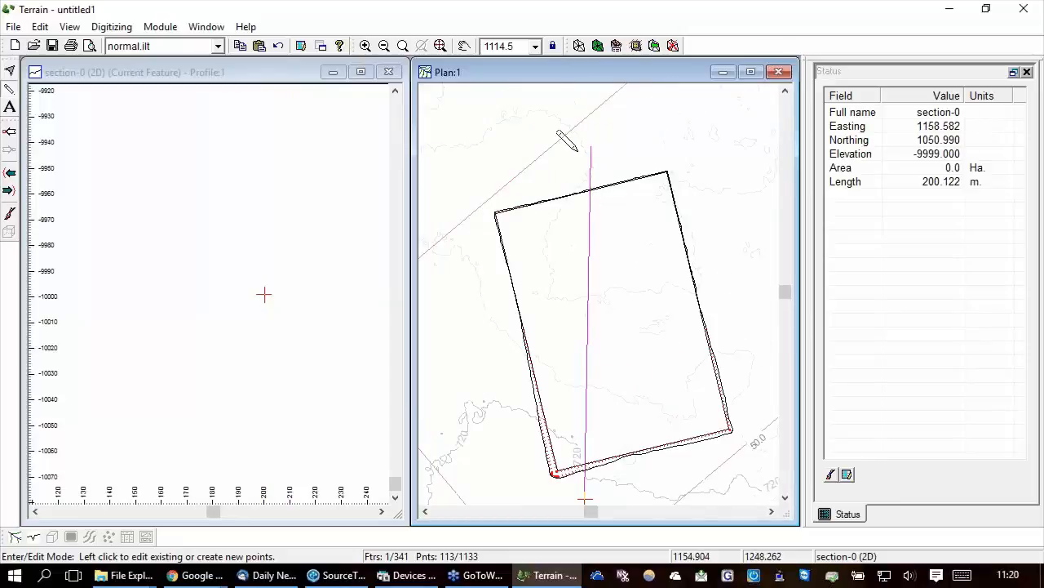
{"action": "left_click_drag", "start_coordinate": [590, 147], "coordinate": [518, 189]}
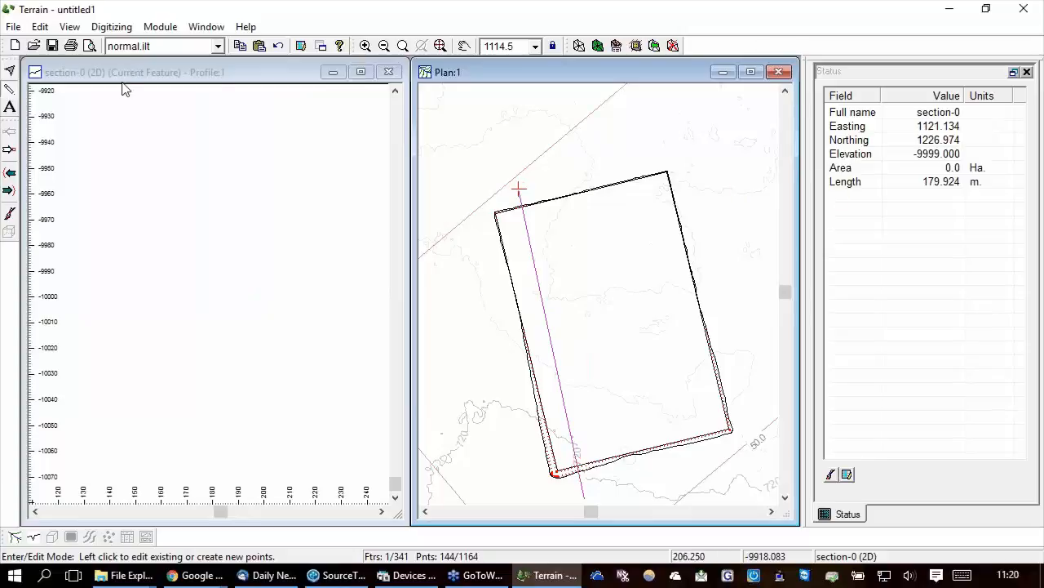
Fit the section-0 profile in its maximized window and examine the pad surface against the original ground at the fill end
{"action": "left_click", "coordinate": [213, 76]}
{"action": "left_click", "coordinate": [440, 46]}
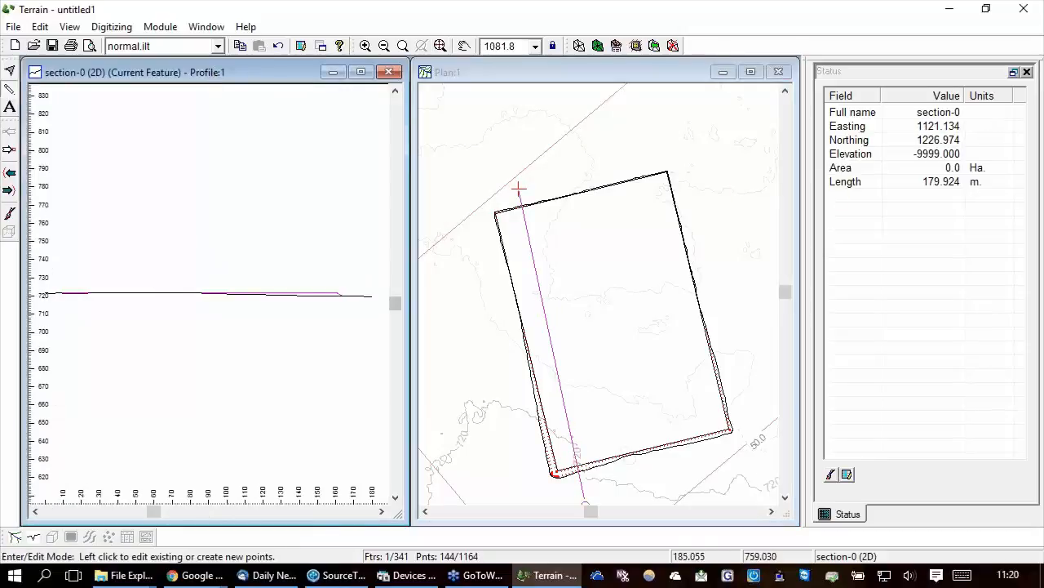
{"action": "double_click", "coordinate": [272, 81]}
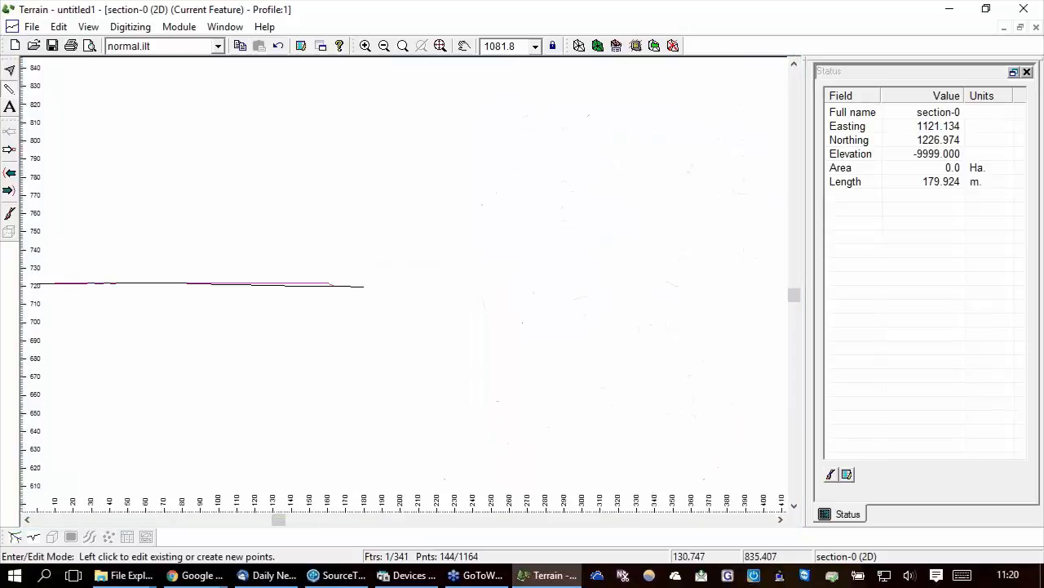
{"action": "middle_click_drag", "start_coordinate": [205, 292], "coordinate": [500, 298]}
{"action": "scroll", "coordinate": [507, 288], "scroll_direction": "up", "scroll_amount": 8}
{"action": "scroll", "coordinate": [593, 295], "scroll_direction": "up", "scroll_amount": 1}
{"action": "middle_click_drag", "start_coordinate": [592, 294], "coordinate": [474, 254]}
Set the profile line type of the OG.ter background surface to 71 - Diagonal b in the profile window options
{"action": "right_click", "coordinate": [503, 196]}
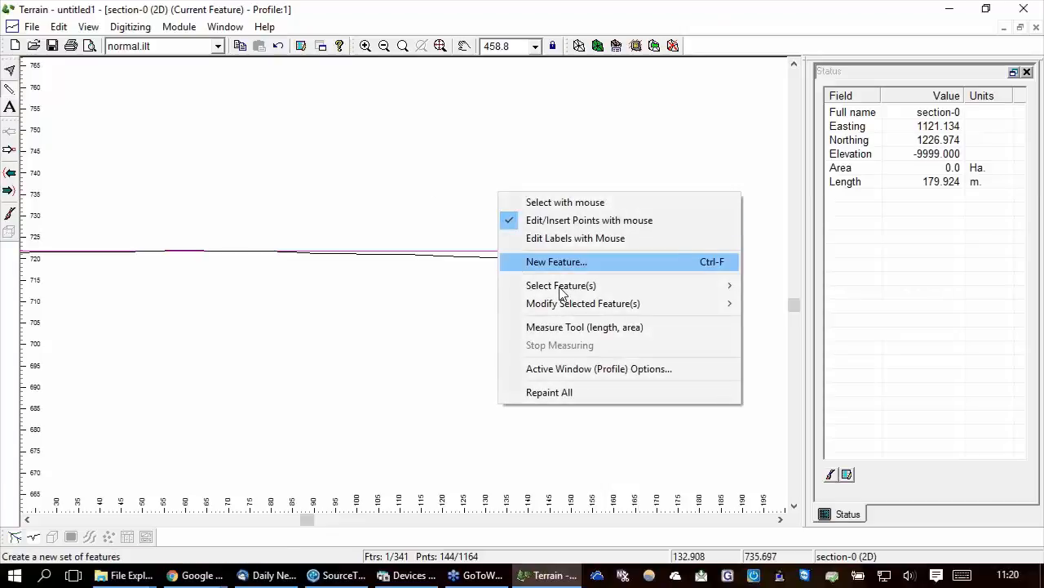
{"action": "left_click", "coordinate": [583, 369]}
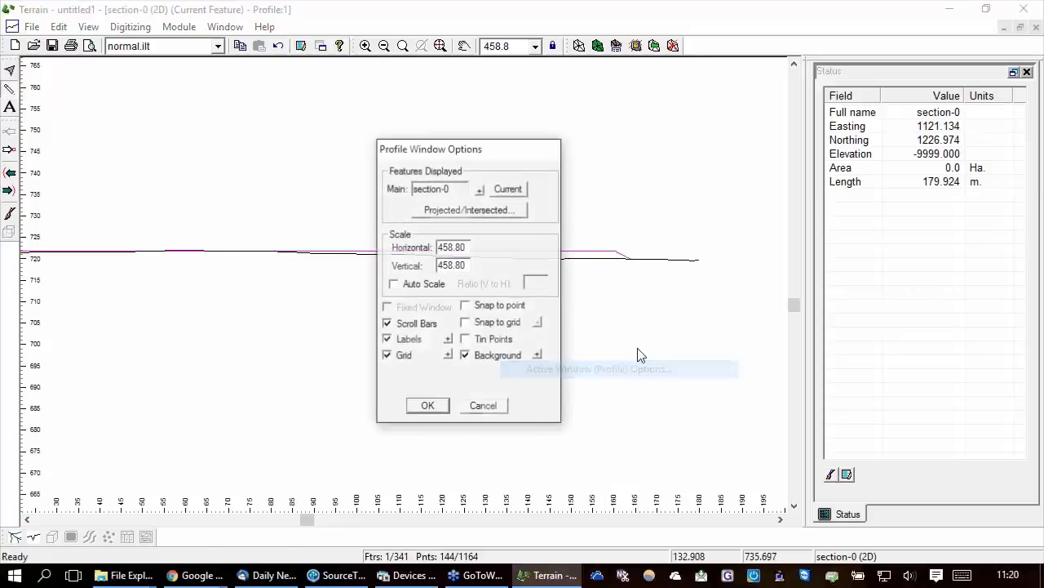
{"action": "left_click", "coordinate": [539, 357]}
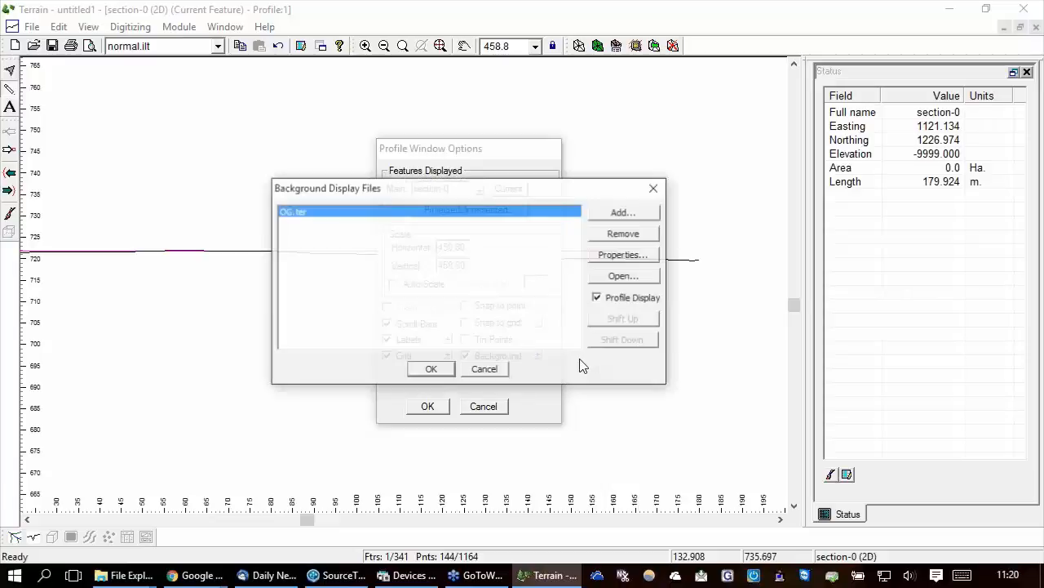
{"action": "left_click", "coordinate": [639, 255]}
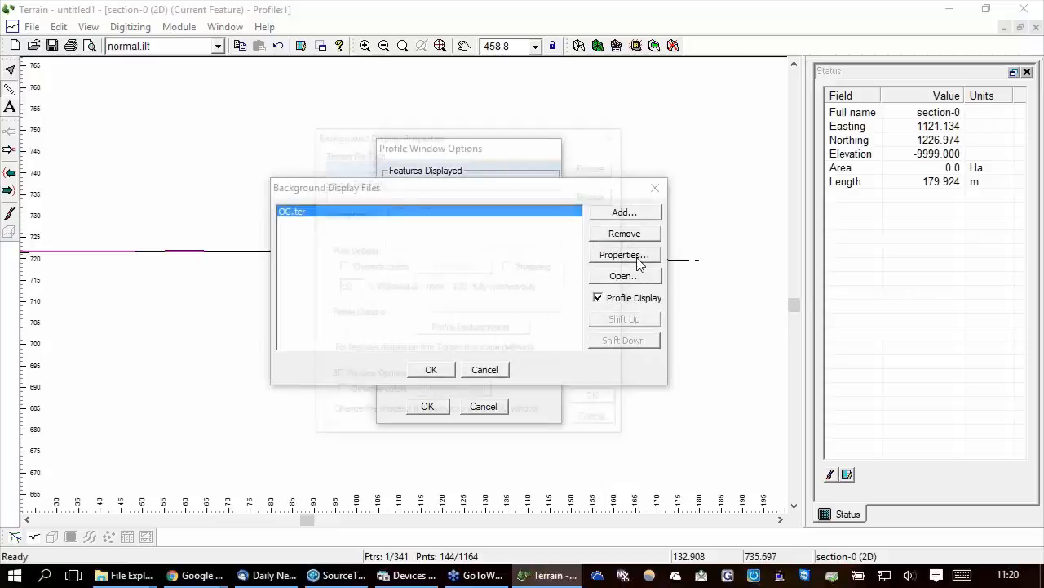
{"action": "left_click", "coordinate": [451, 330]}
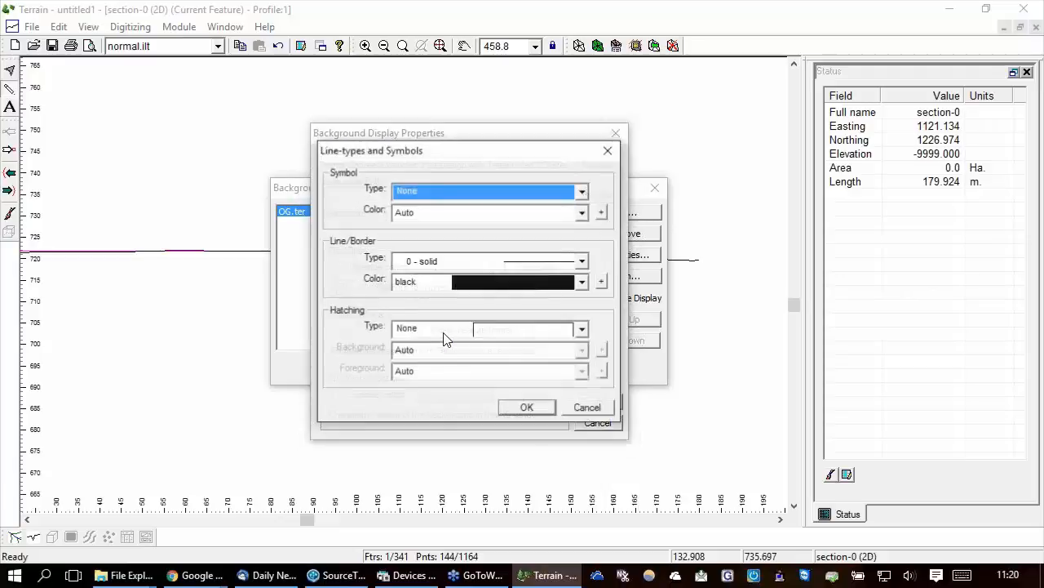
{"action": "left_click", "coordinate": [583, 261]}
{"action": "left_click_drag", "start_coordinate": [583, 293], "coordinate": [595, 380]}
{"action": "left_click", "coordinate": [457, 422]}
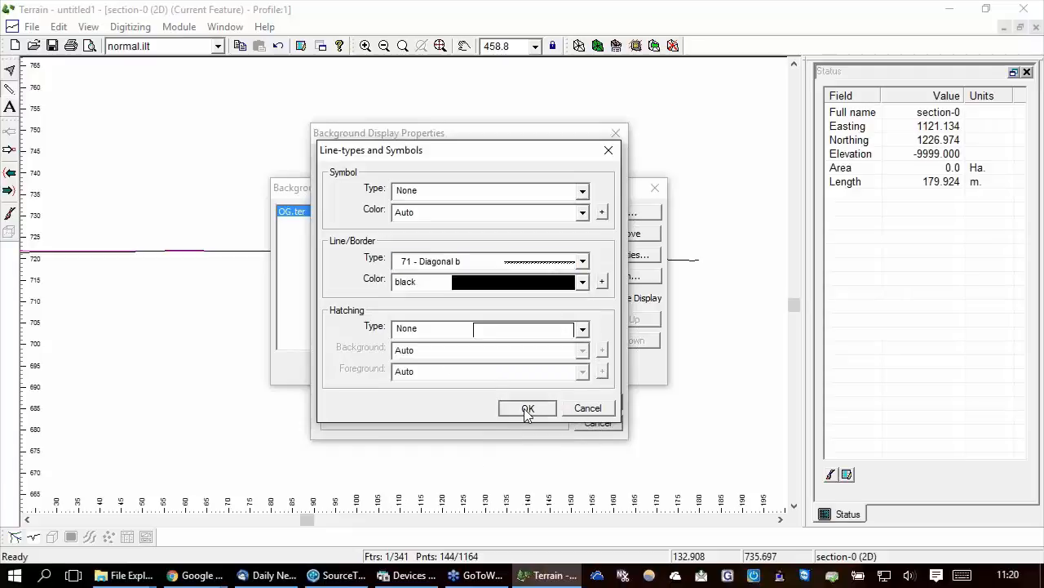
{"action": "left_click", "coordinate": [527, 410]}
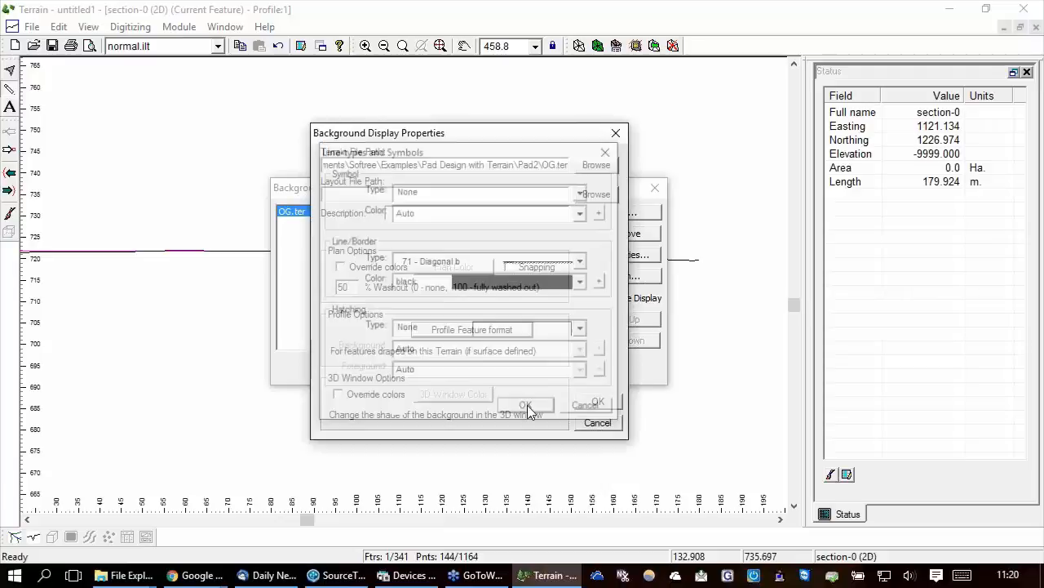
{"action": "left_click", "coordinate": [598, 402]}
{"action": "left_click", "coordinate": [432, 371]}
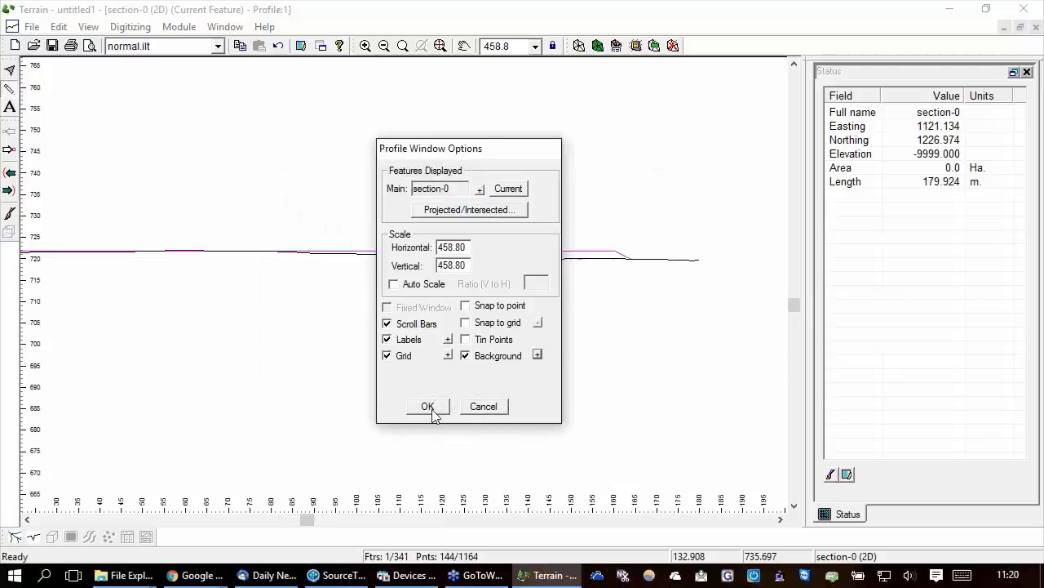
{"action": "left_click", "coordinate": [428, 405]}
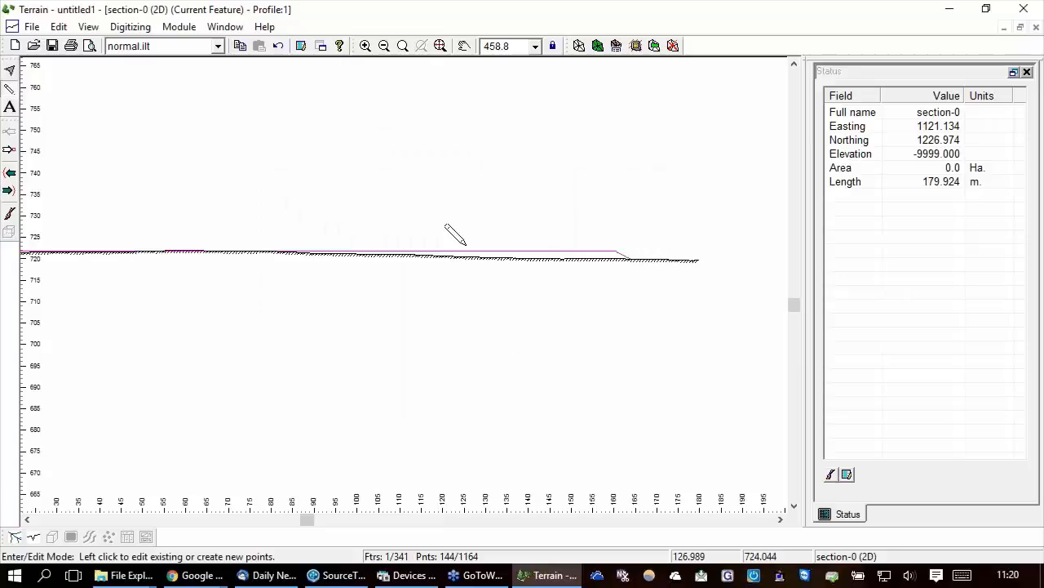
Format the section-0 profile line in olive, apply the formatting to the plan as well, and clear the selection
{"action": "key", "text": "Escape"}
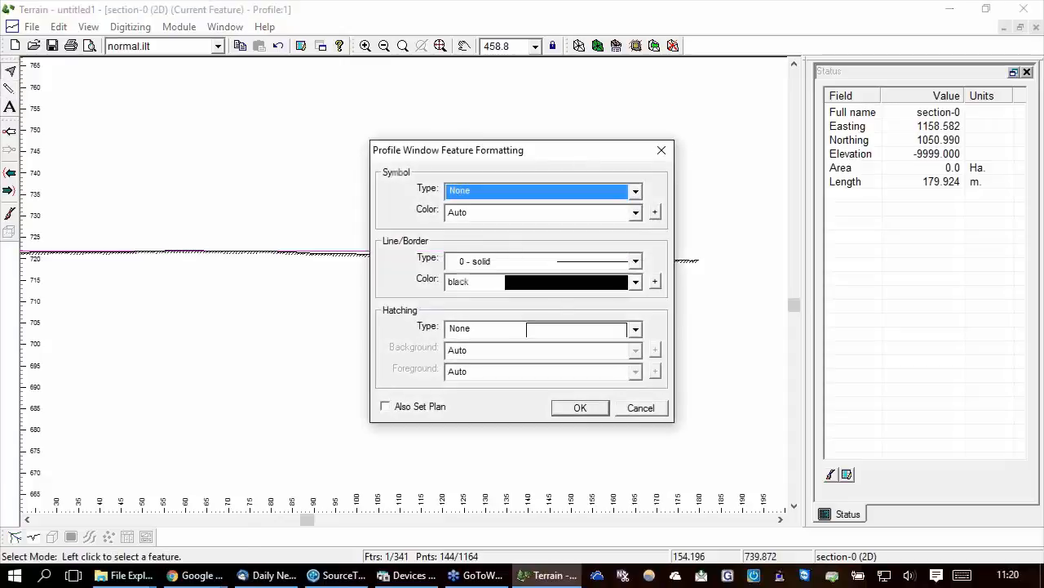
{"action": "left_click", "coordinate": [636, 283]}
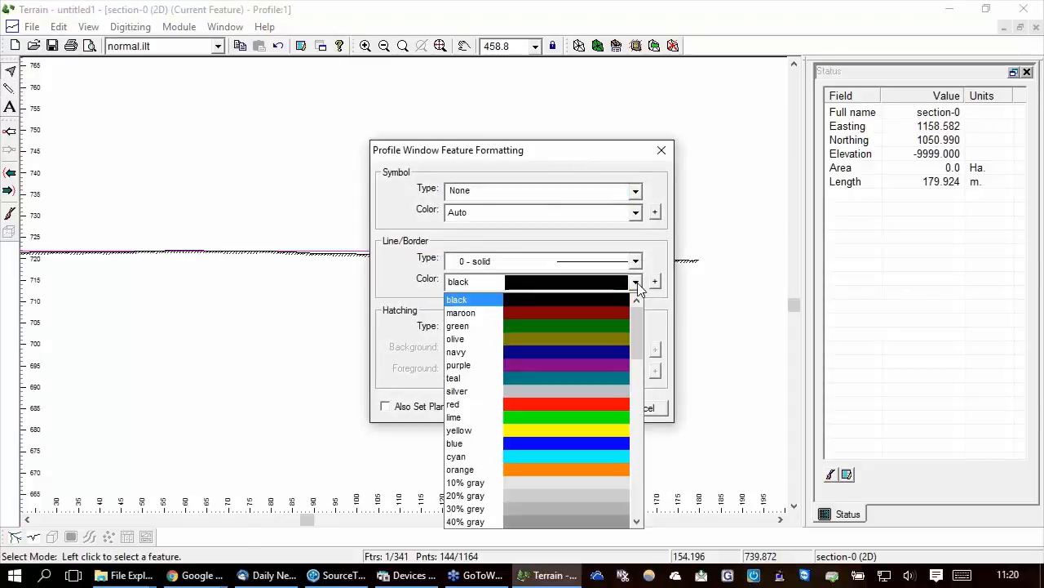
{"action": "left_click", "coordinate": [577, 336]}
{"action": "left_click", "coordinate": [386, 408]}
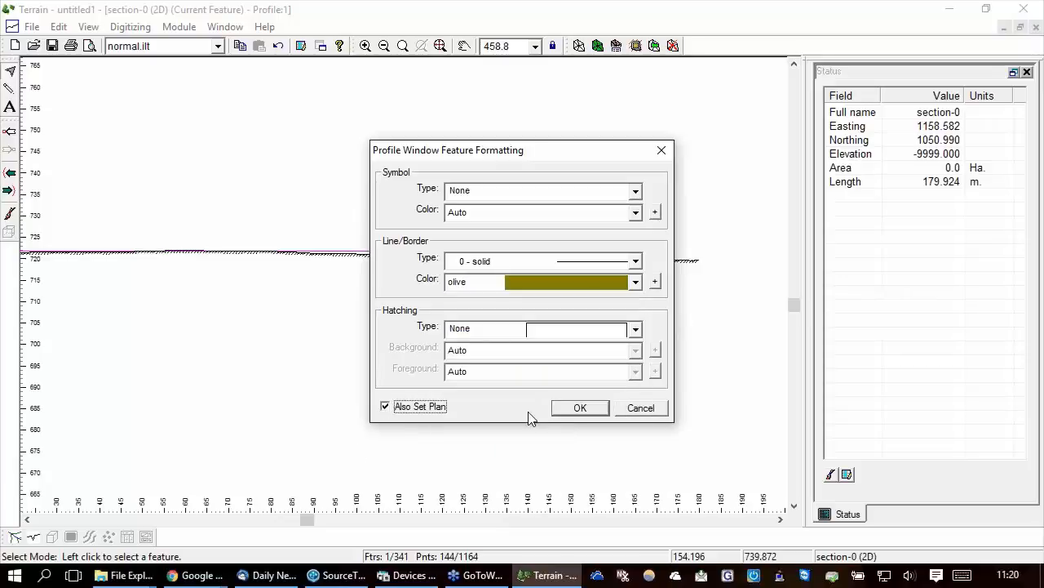
{"action": "left_click", "coordinate": [593, 408]}
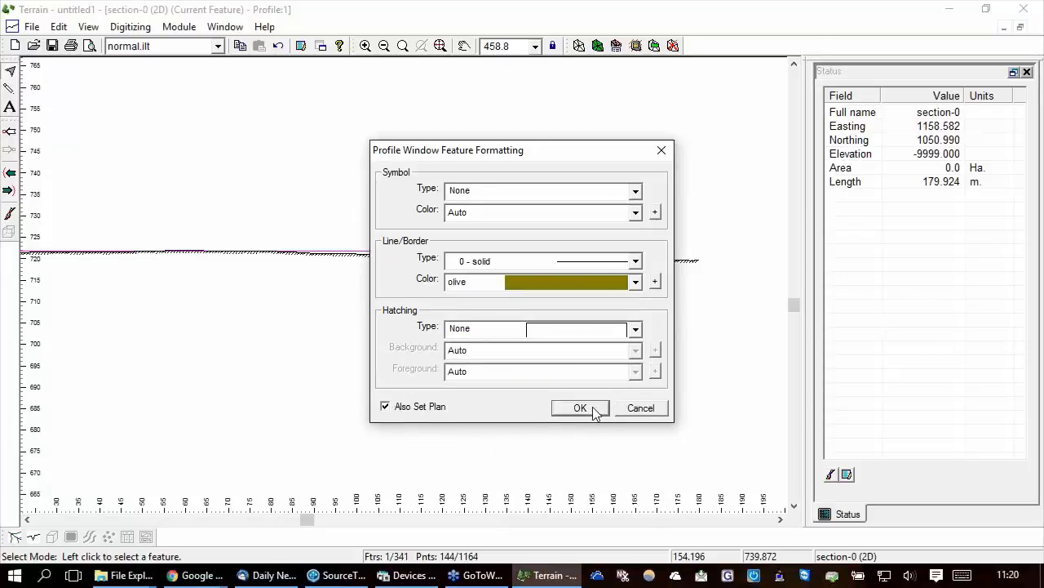
{"action": "key", "text": "Escape"}
{"action": "key", "text": "Escape"}
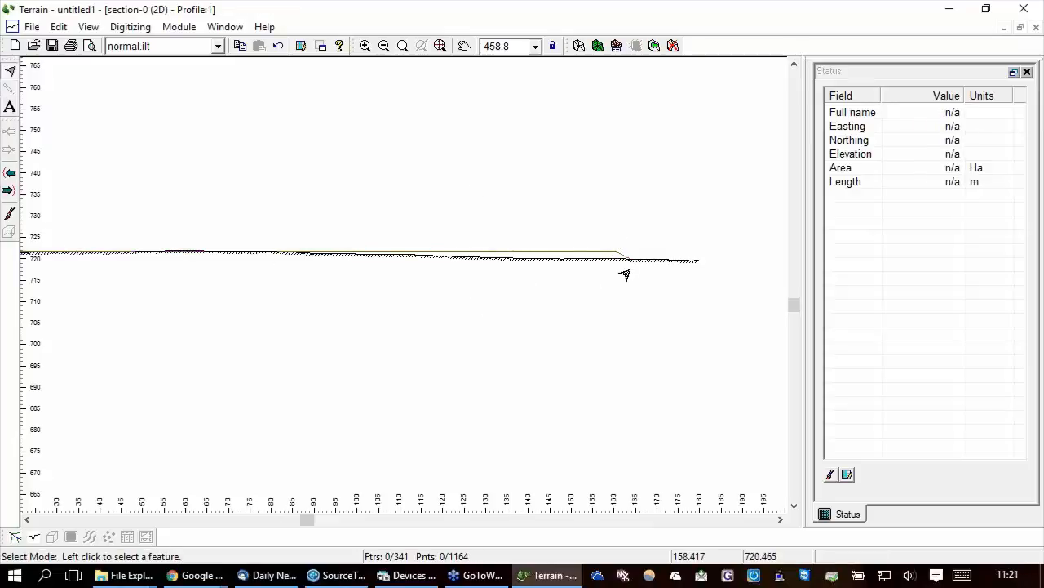
Examine the start of the section-0 profile up close, where the pad surface meets the original ground
{"action": "middle_click_drag", "start_coordinate": [168, 277], "coordinate": [381, 299]}
{"action": "scroll", "coordinate": [608, 279], "scroll_direction": "up", "scroll_amount": 1}
{"action": "scroll", "coordinate": [128, 273], "scroll_direction": "down", "scroll_amount": 1}
{"action": "scroll", "coordinate": [177, 269], "scroll_direction": "up", "scroll_amount": 1}
{"action": "scroll", "coordinate": [177, 274], "scroll_direction": "up", "scroll_amount": 2}
{"action": "scroll", "coordinate": [184, 278], "scroll_direction": "up", "scroll_amount": 10}
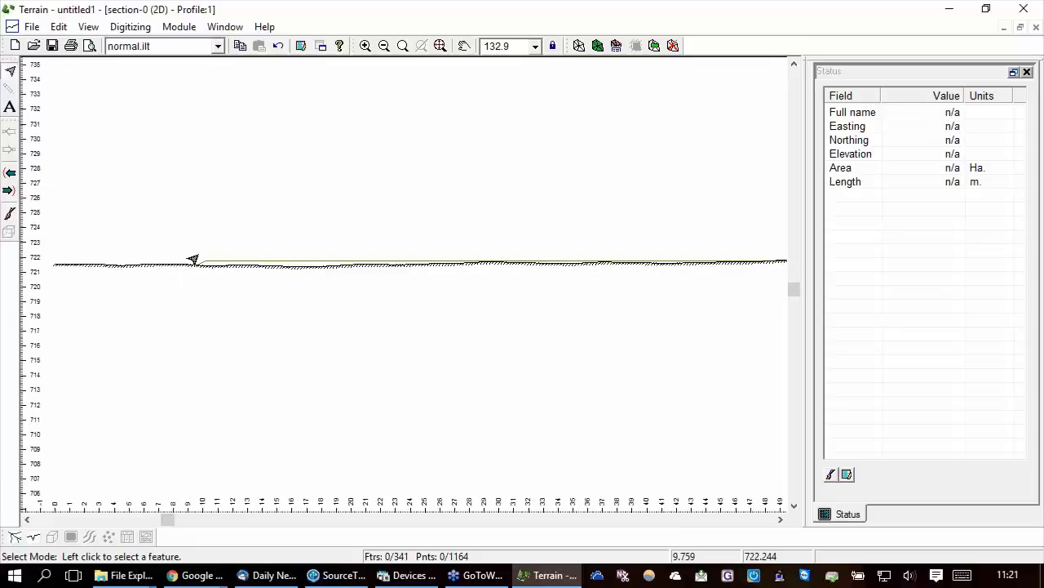
Tile the section-0 profile and plan windows vertically and locate the start of the section line in both views
{"action": "scroll", "coordinate": [433, 319], "scroll_direction": "down", "scroll_amount": 15}
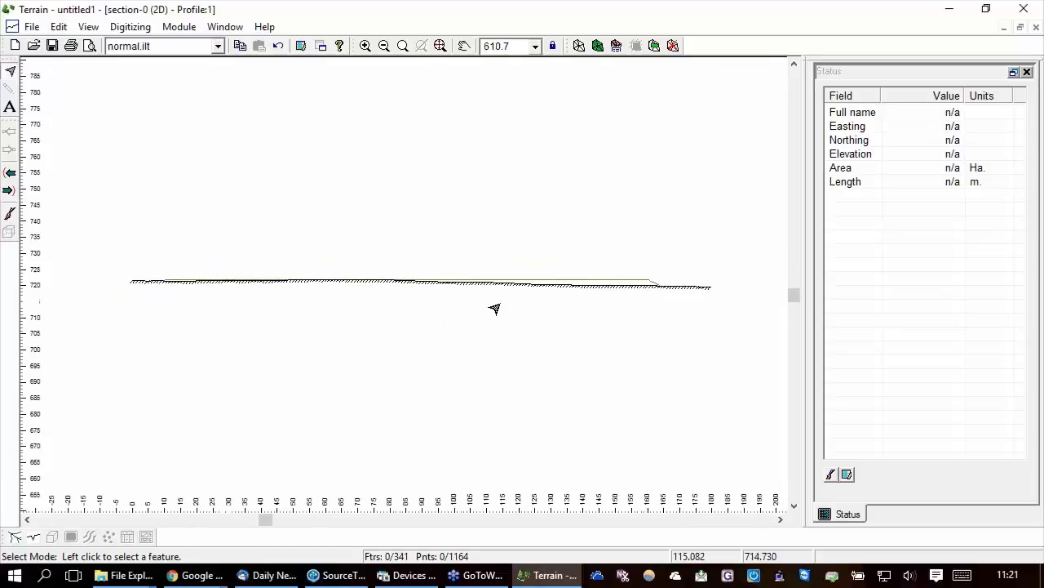
{"action": "left_click", "coordinate": [233, 29]}
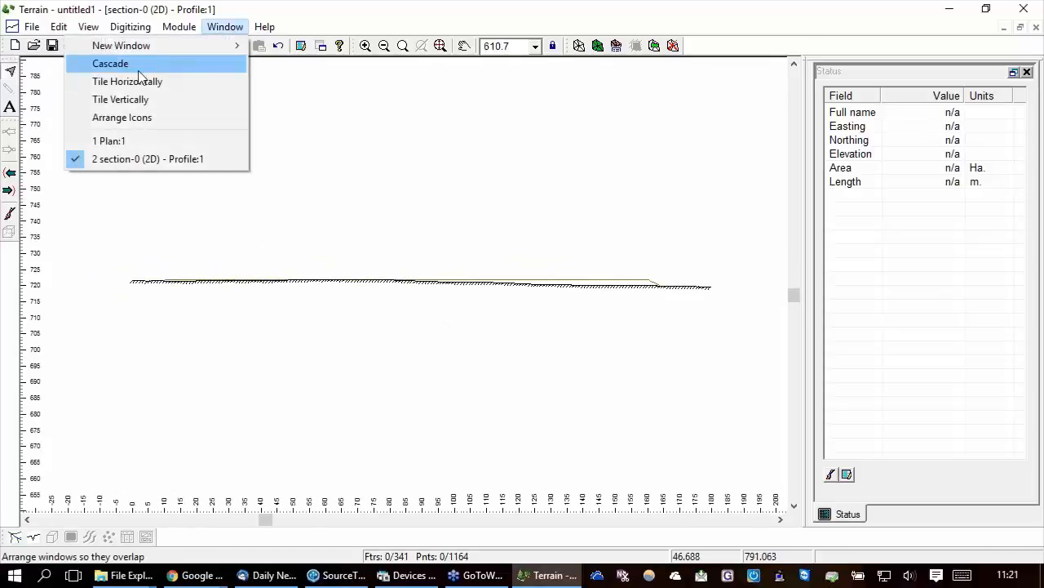
{"action": "left_click", "coordinate": [122, 100]}
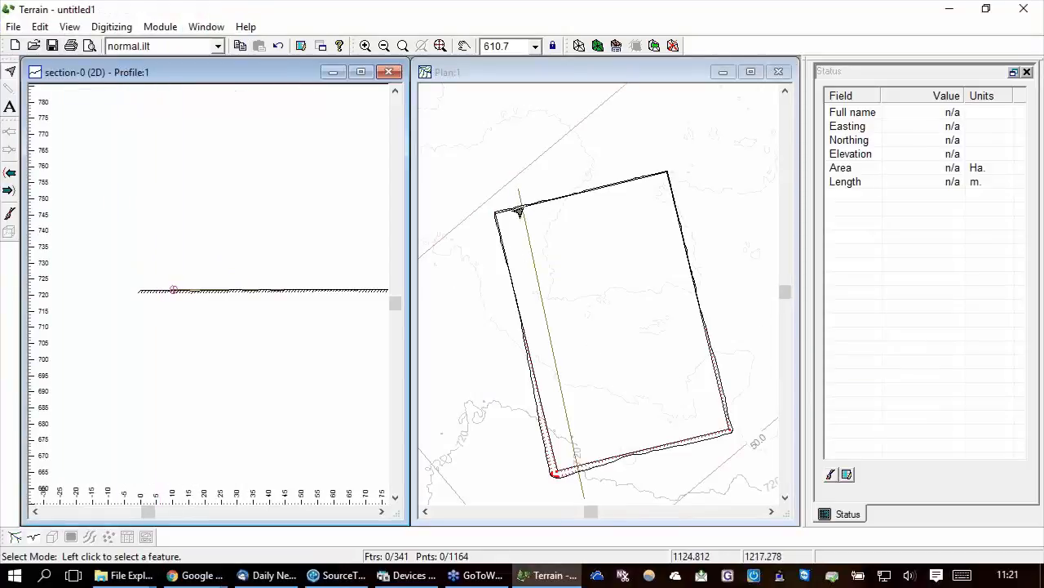
{"action": "mouse_move", "coordinate": [517, 205]}
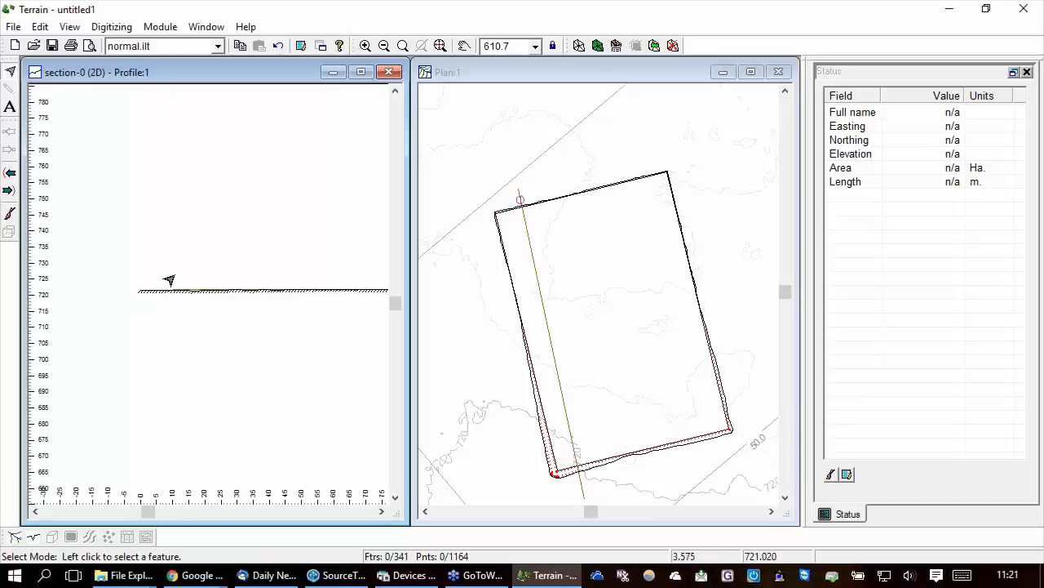
Open a new 3D graphics window and tilt the model to see the pad obliquely against the original ground contours
{"action": "left_click", "coordinate": [206, 27]}
{"action": "mouse_move", "coordinate": [216, 45]}
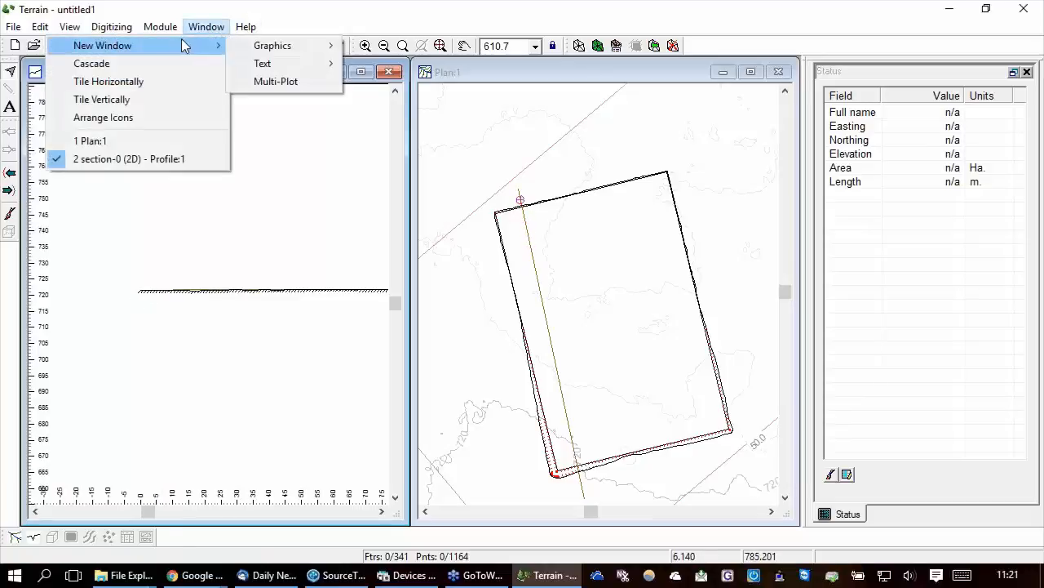
{"action": "mouse_move", "coordinate": [253, 47]}
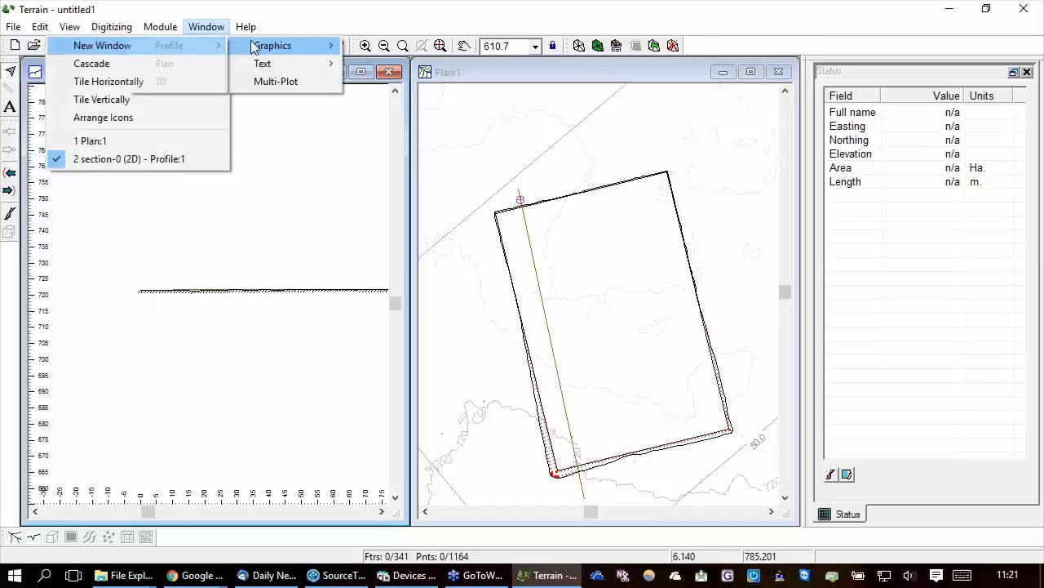
{"action": "left_click", "coordinate": [182, 83]}
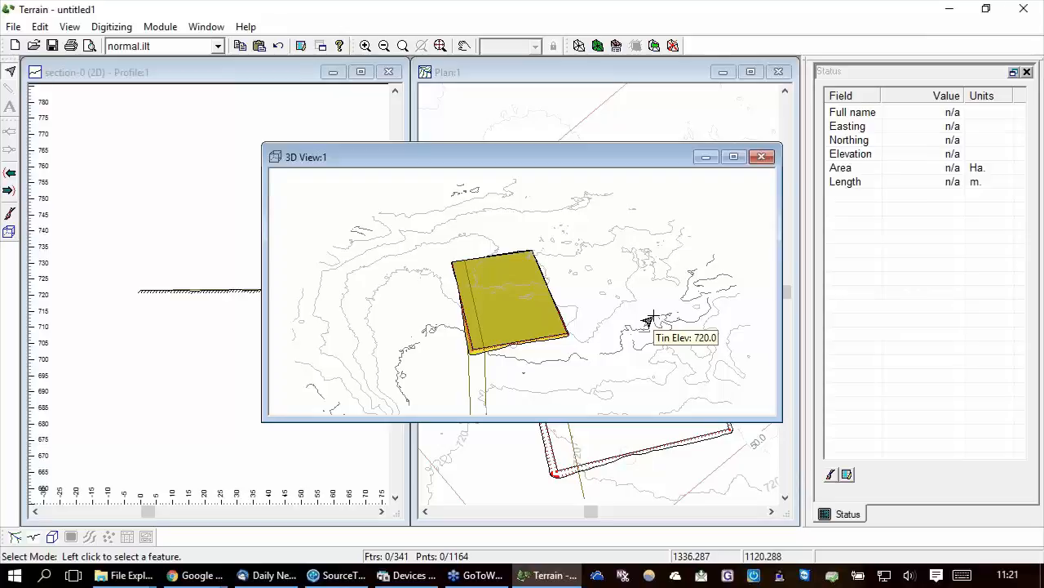
{"action": "left_click_drag", "start_coordinate": [459, 406], "coordinate": [569, 339]}
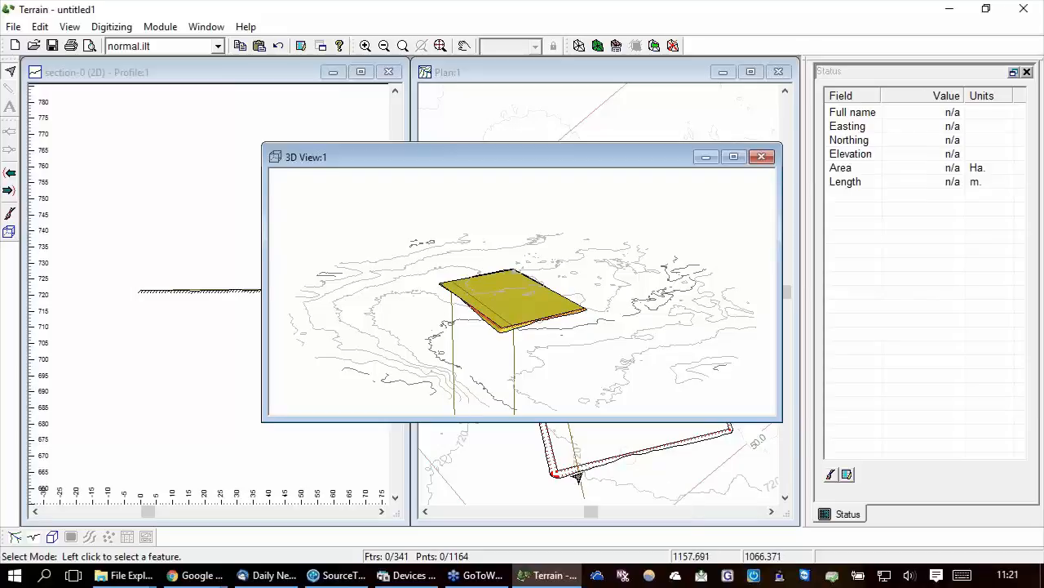
Display the OG.ter background surface as shaded triangles in 50% grey through the 3D window options
{"action": "right_click", "coordinate": [627, 279]}
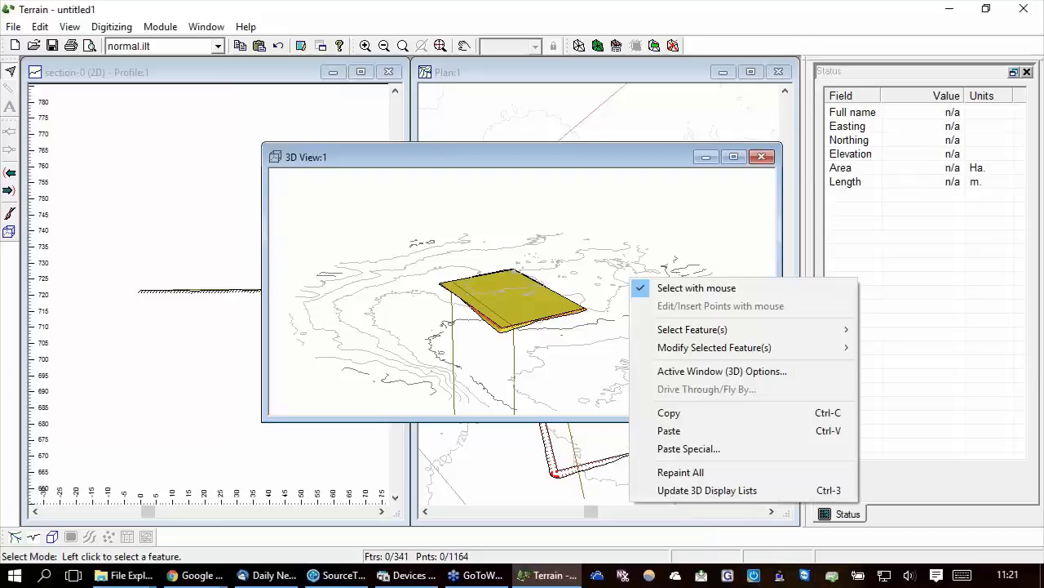
{"action": "left_click", "coordinate": [676, 370]}
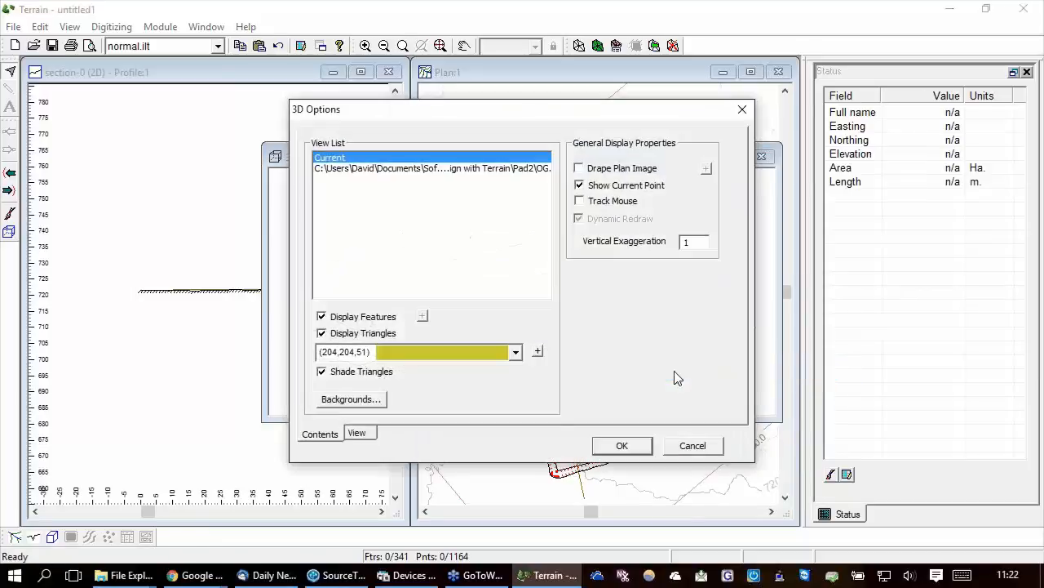
{"action": "left_click_drag", "start_coordinate": [564, 107], "coordinate": [843, 160]}
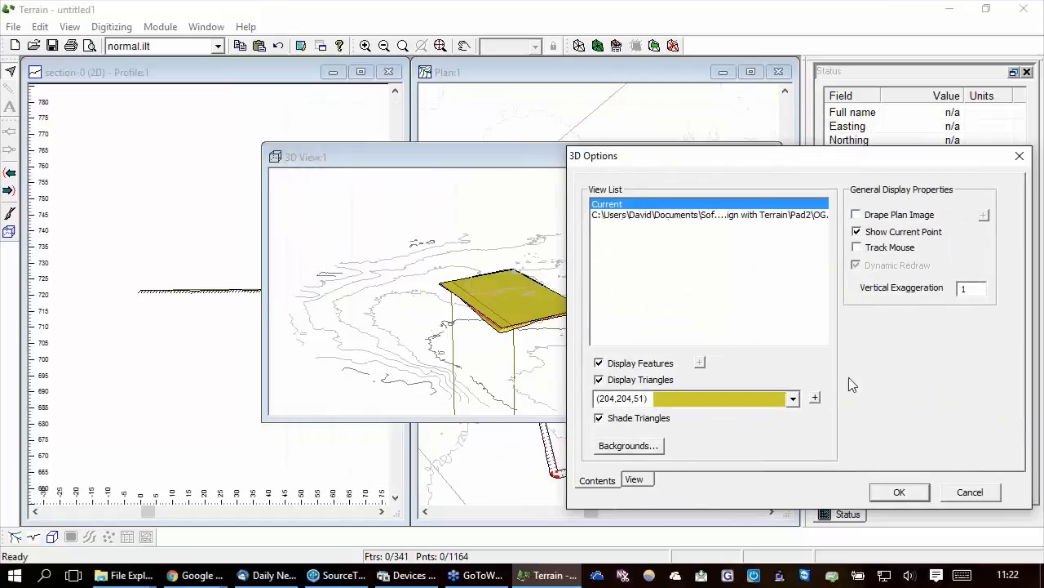
{"action": "left_click", "coordinate": [651, 211]}
{"action": "left_click", "coordinate": [653, 204]}
{"action": "left_click", "coordinate": [658, 215]}
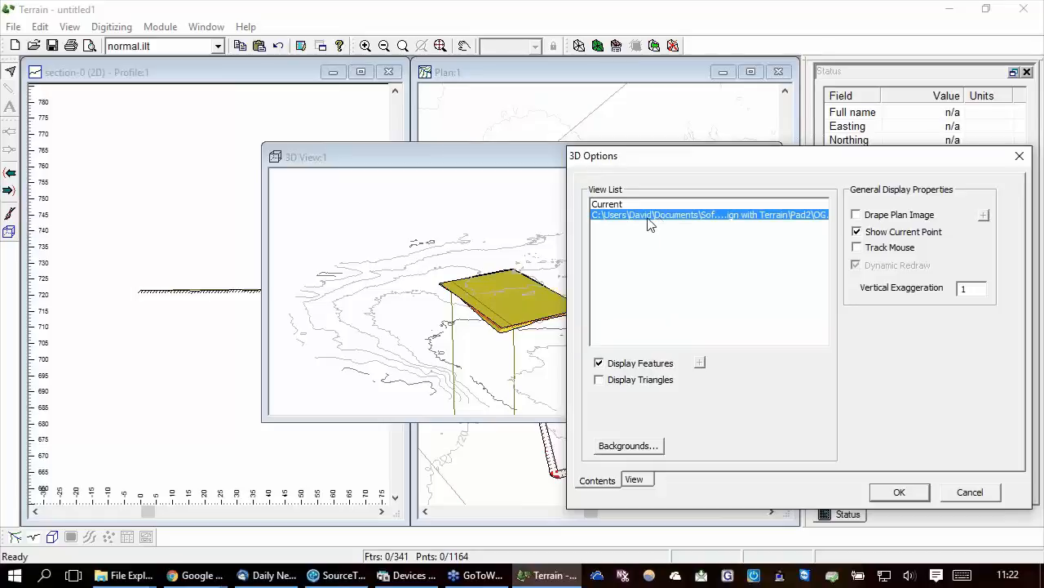
{"action": "left_click", "coordinate": [630, 204]}
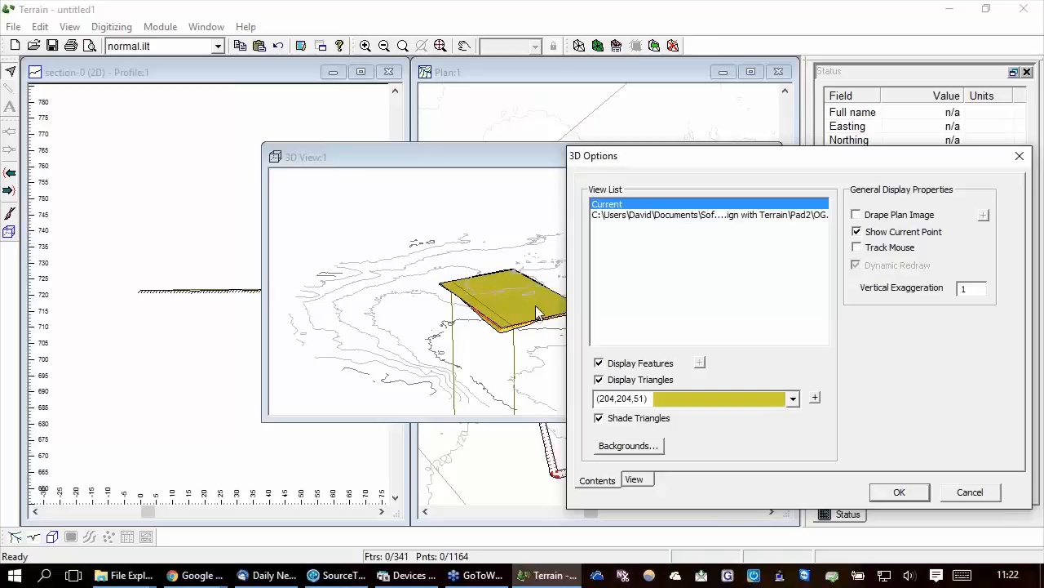
{"action": "left_click", "coordinate": [792, 403]}
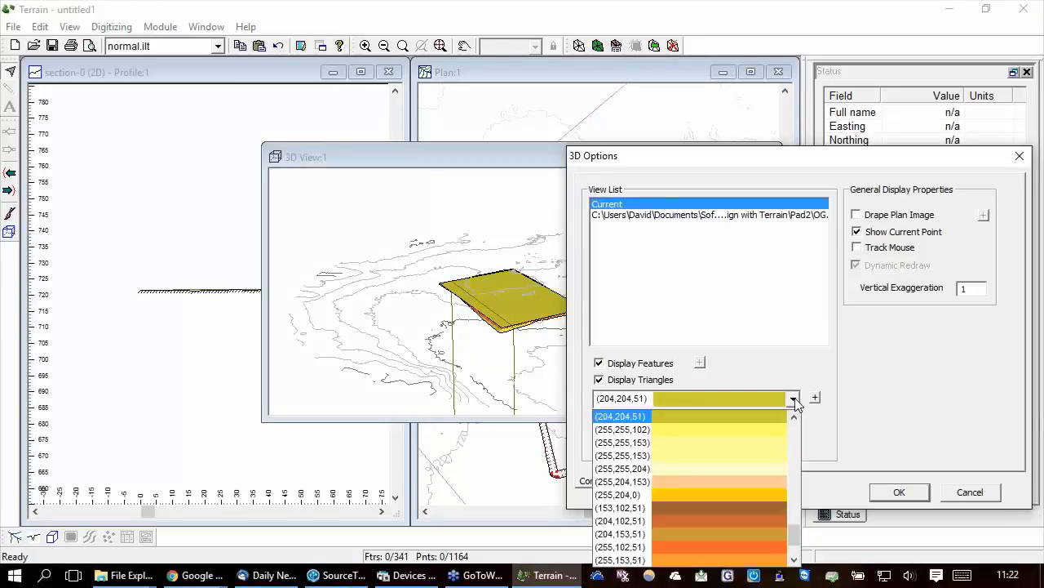
{"action": "left_click", "coordinate": [790, 411]}
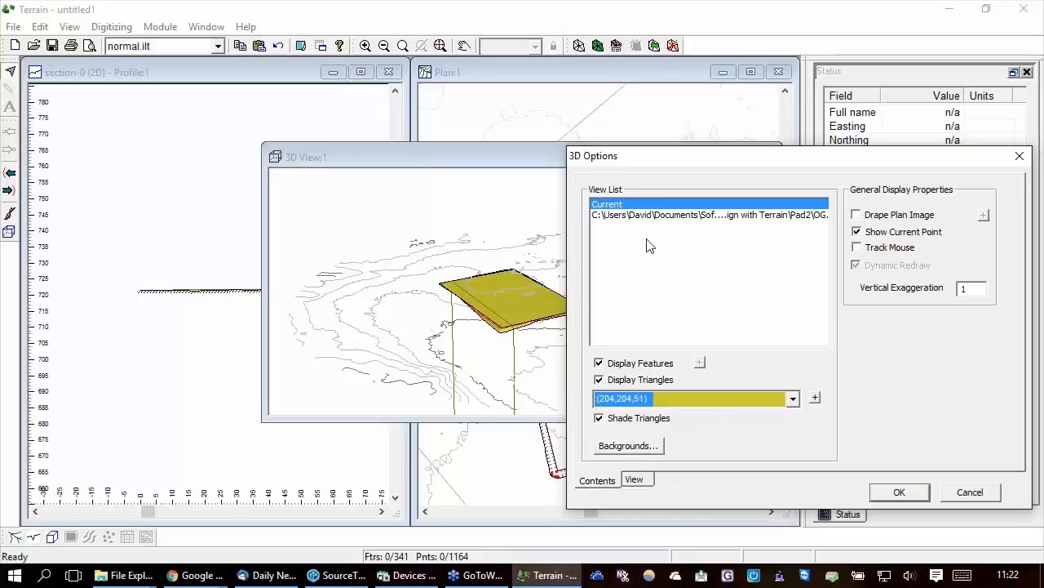
{"action": "left_click", "coordinate": [654, 215]}
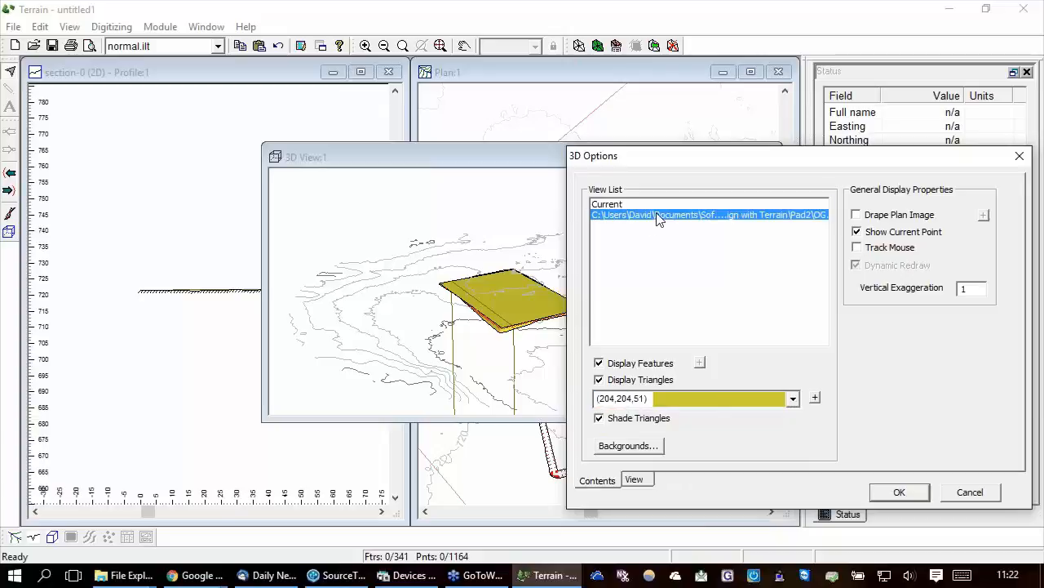
{"action": "left_click", "coordinate": [600, 381]}
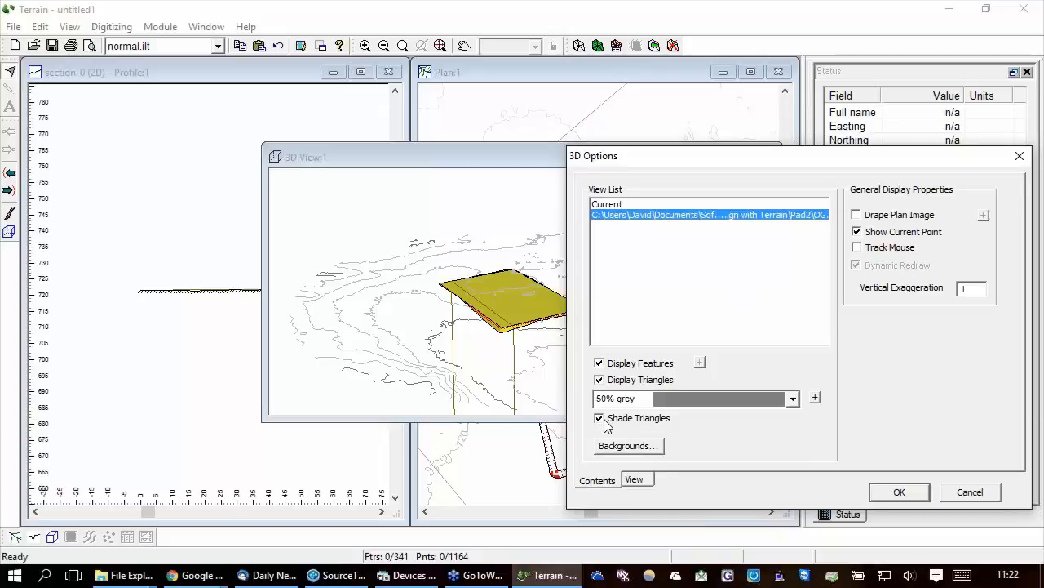
{"action": "left_click", "coordinate": [904, 493]}
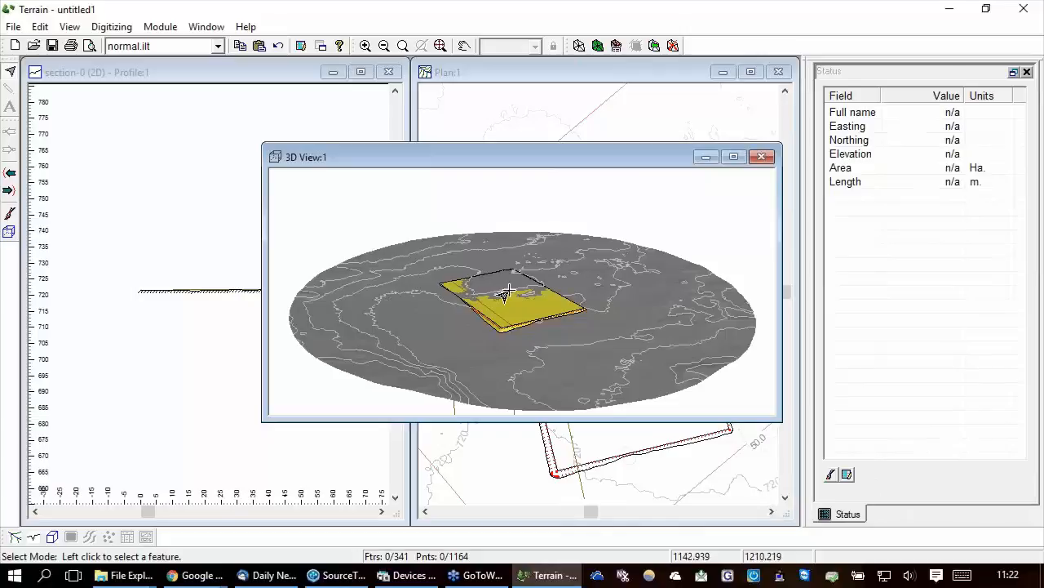
Make the grey OG.ter surface translucent in the 3D view by setting its color's alpha channel to 100
{"action": "scroll", "coordinate": [501, 286], "scroll_direction": "up", "scroll_amount": 1}
{"action": "scroll", "coordinate": [498, 288], "scroll_direction": "up", "scroll_amount": 1}
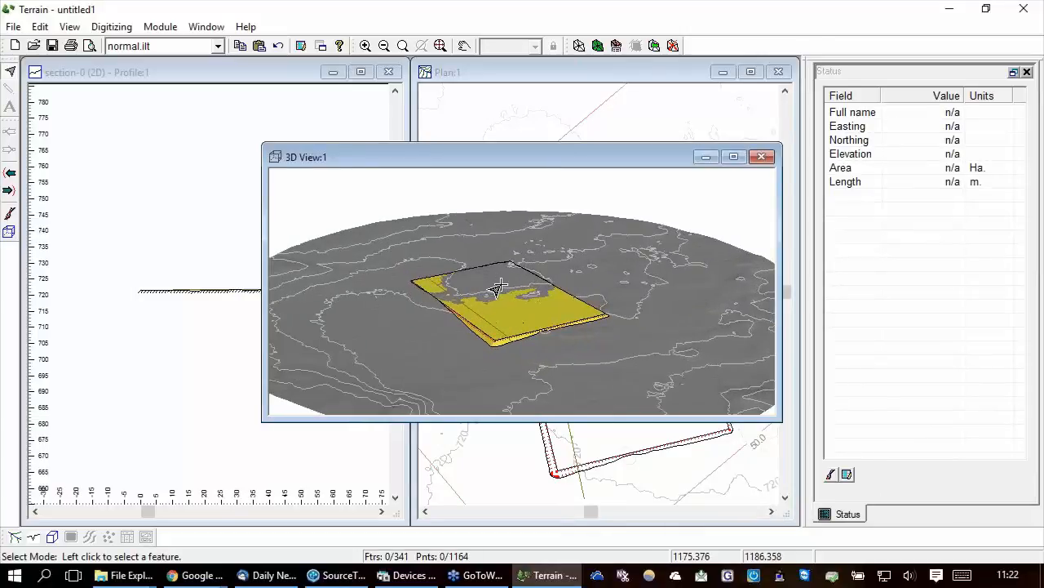
{"action": "scroll", "coordinate": [497, 288], "scroll_direction": "up", "scroll_amount": 1}
{"action": "scroll", "coordinate": [497, 287], "scroll_direction": "up", "scroll_amount": 2}
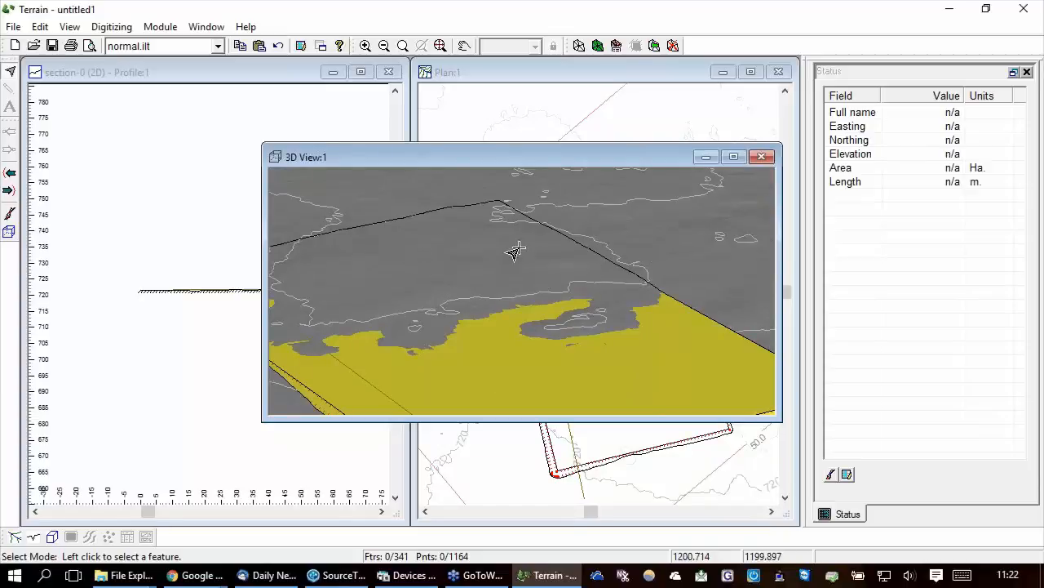
{"action": "right_click", "coordinate": [461, 285]}
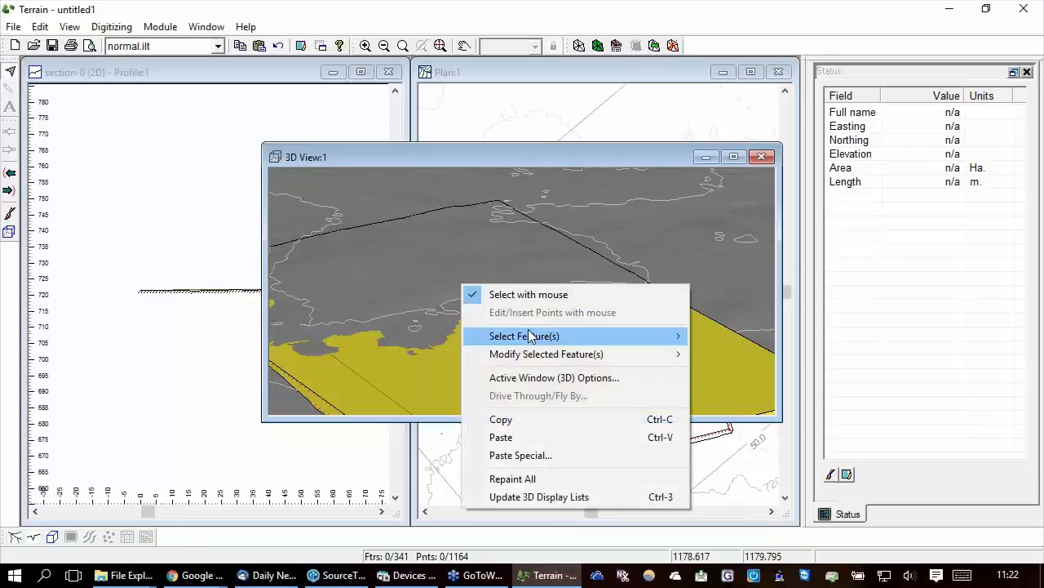
{"action": "left_click", "coordinate": [548, 380]}
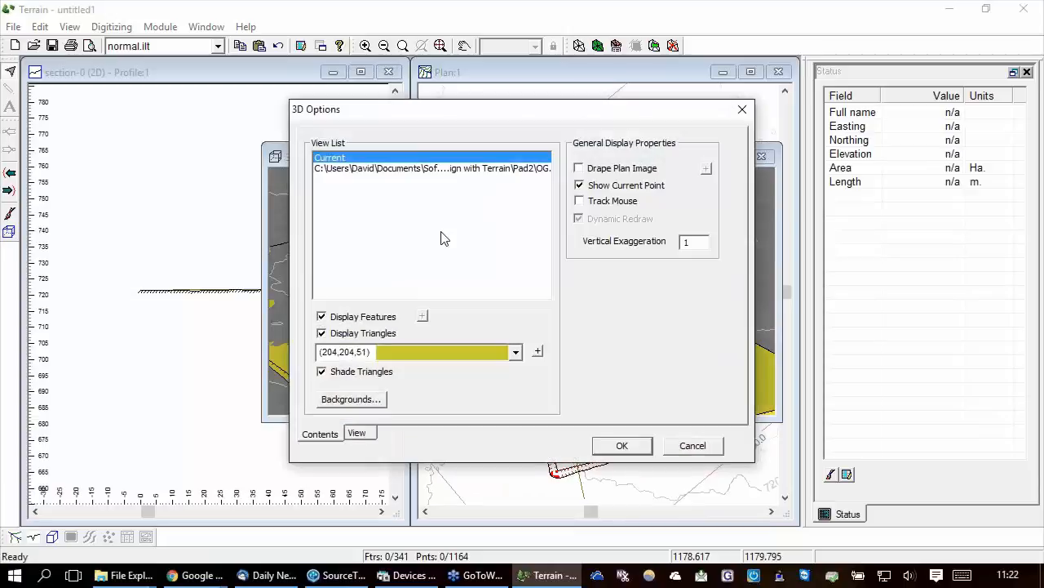
{"action": "left_click", "coordinate": [342, 171]}
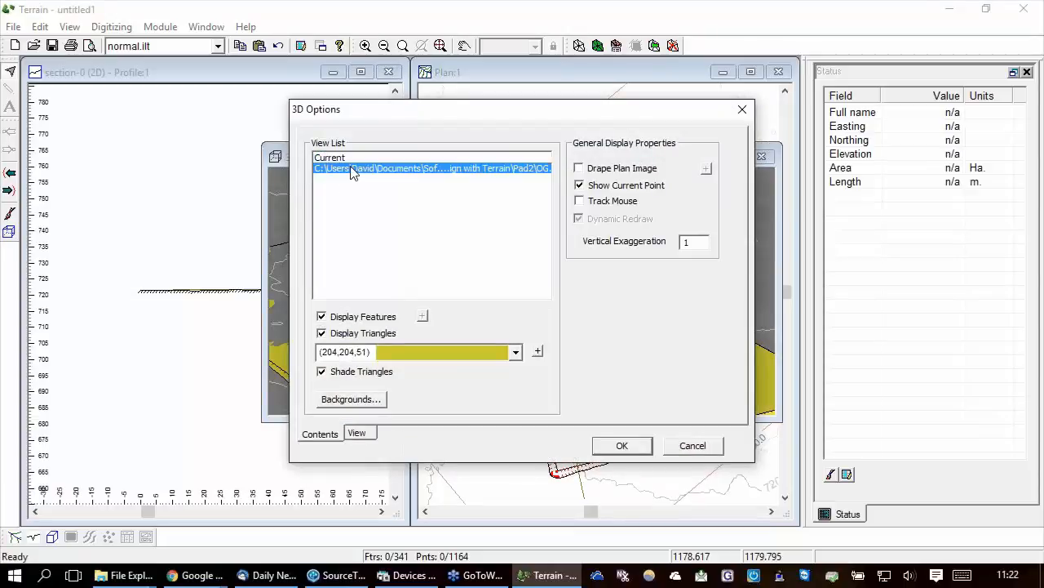
{"action": "left_click", "coordinate": [538, 351]}
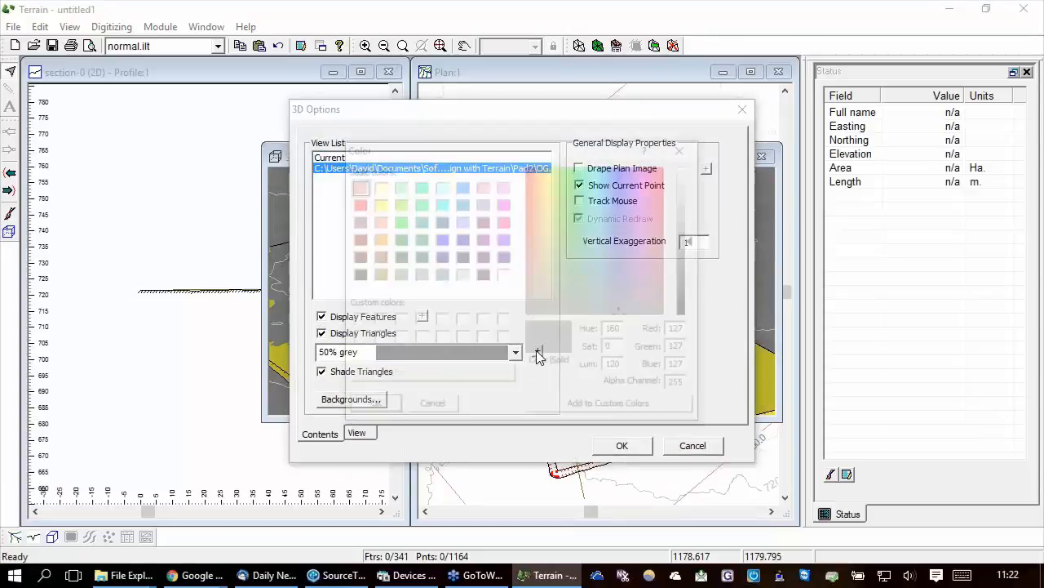
{"action": "double_click", "coordinate": [681, 385]}
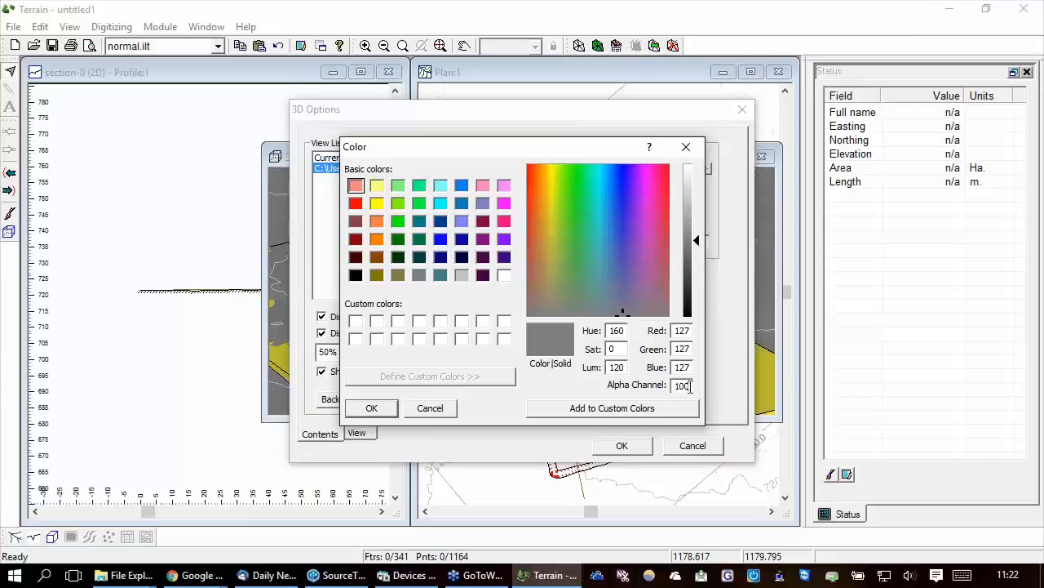
{"action": "left_click", "coordinate": [381, 415]}
{"action": "left_click", "coordinate": [623, 446]}
Examine the whole pad and its cut and fill areas through the translucent original ground in the 3D view
{"action": "mouse_move", "coordinate": [463, 282]}
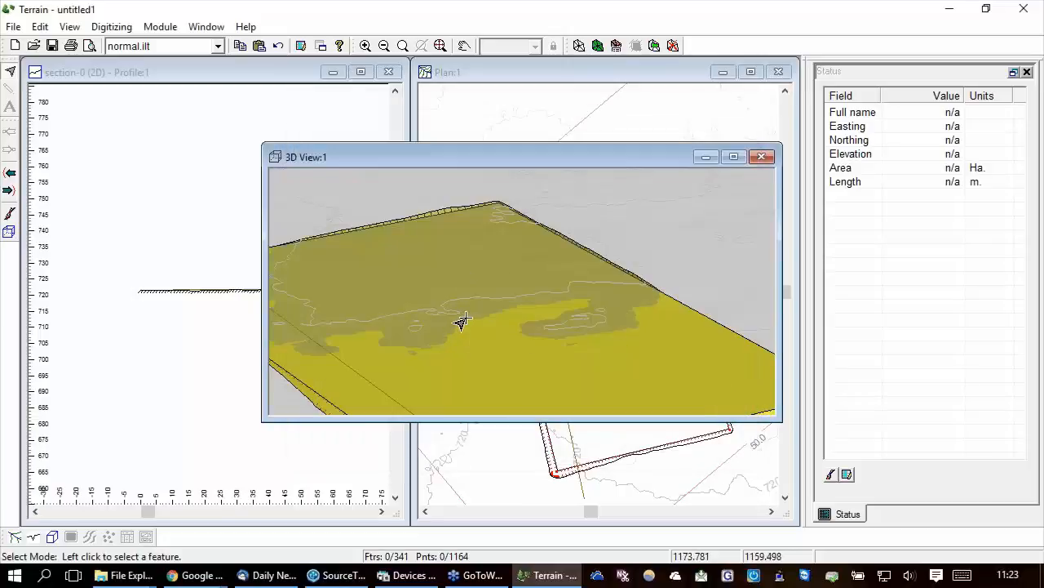
{"action": "mouse_move", "coordinate": [473, 310]}
{"action": "scroll", "coordinate": [476, 307], "scroll_direction": "down", "scroll_amount": 5}
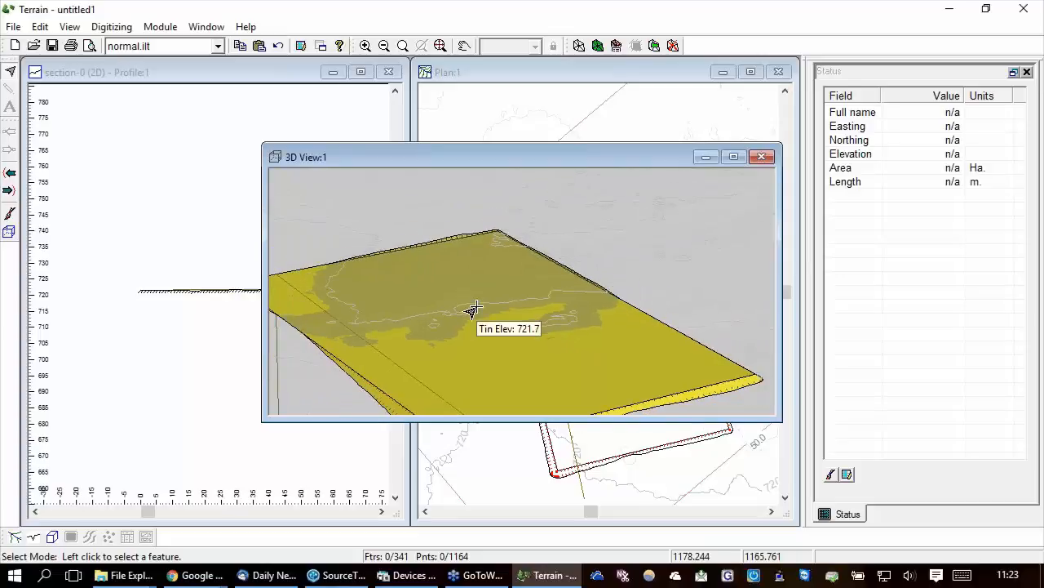
{"action": "scroll", "coordinate": [471, 312], "scroll_direction": "down", "scroll_amount": 1}
{"action": "middle_click_drag", "start_coordinate": [467, 329], "coordinate": [482, 256]}
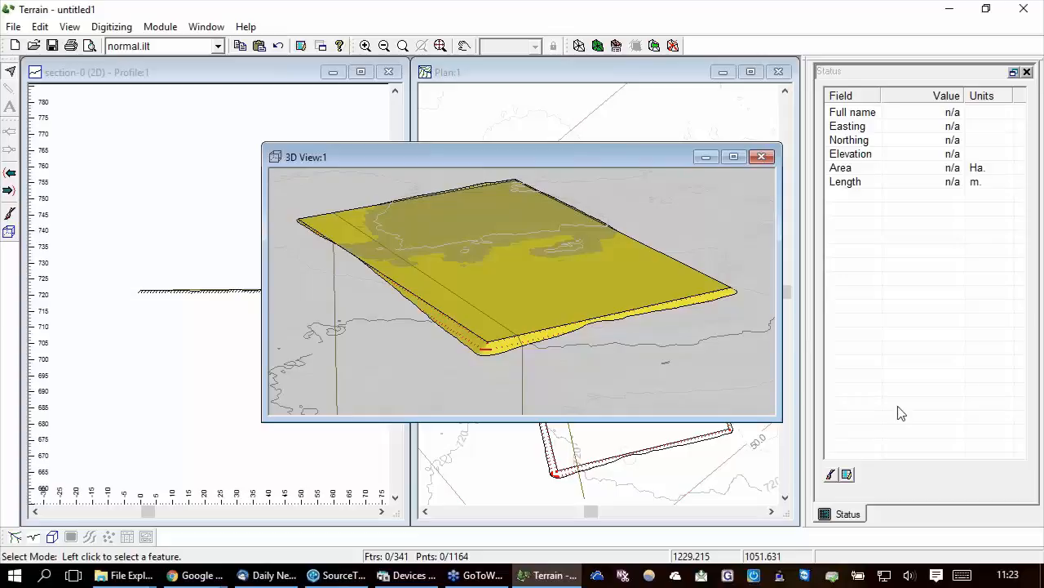
Uncover the section-0 profile and auto scale it with a vertical-to-horizontal ratio of 10, then accept turning autoscale off
{"action": "left_click_drag", "start_coordinate": [657, 171], "coordinate": [665, 172]}
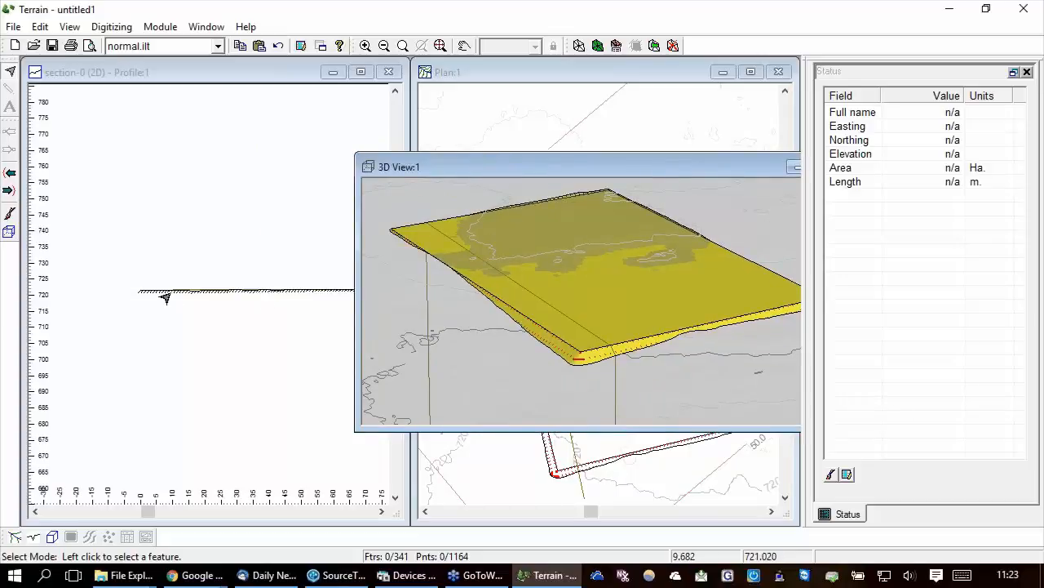
{"action": "left_click", "coordinate": [201, 75]}
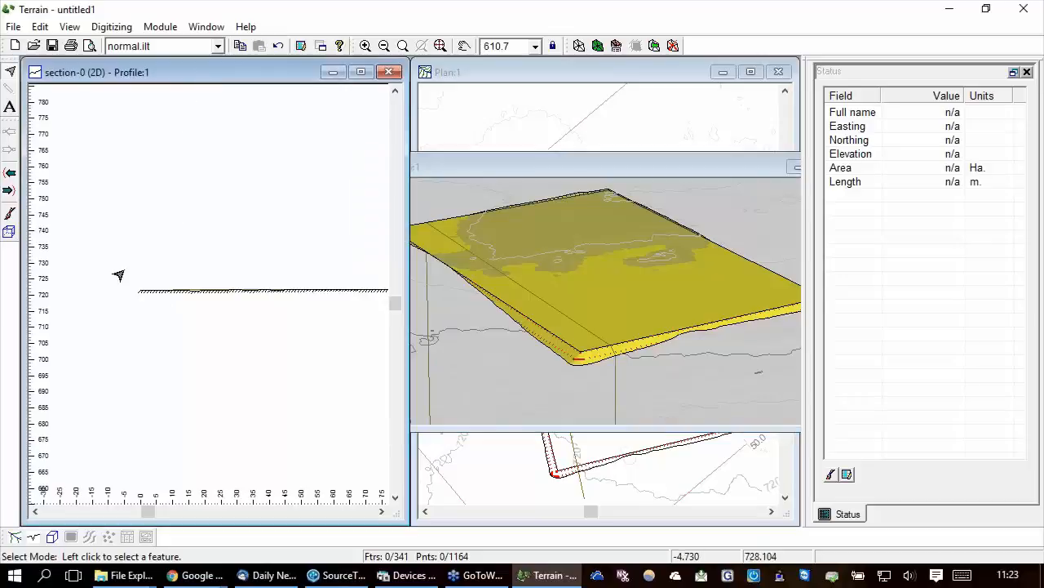
{"action": "right_click", "coordinate": [124, 272]}
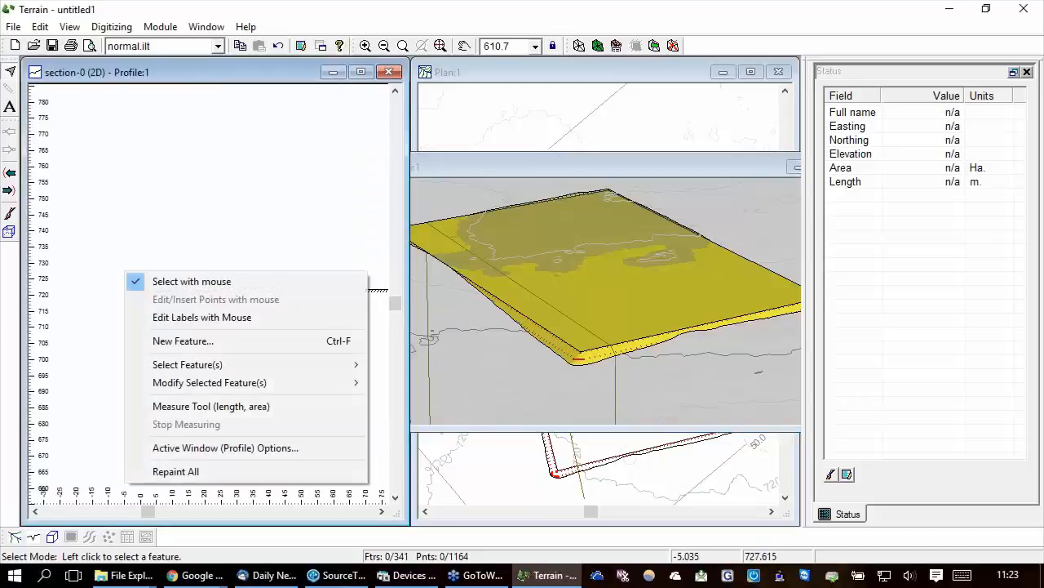
{"action": "left_click", "coordinate": [193, 448]}
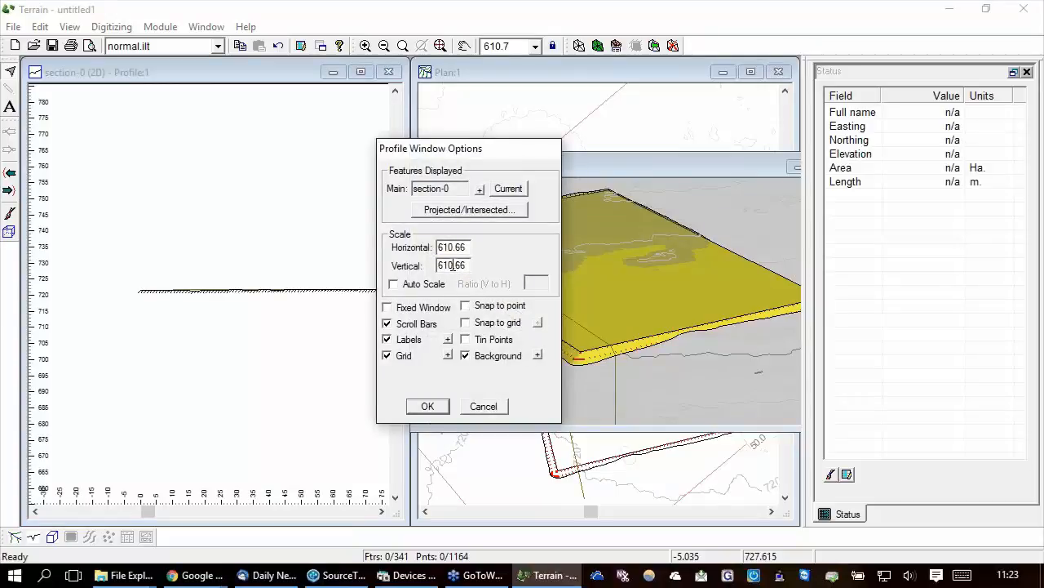
{"action": "left_click", "coordinate": [394, 284]}
{"action": "left_click_drag", "start_coordinate": [544, 282], "coordinate": [472, 271]}
{"action": "type", "text": "10"}
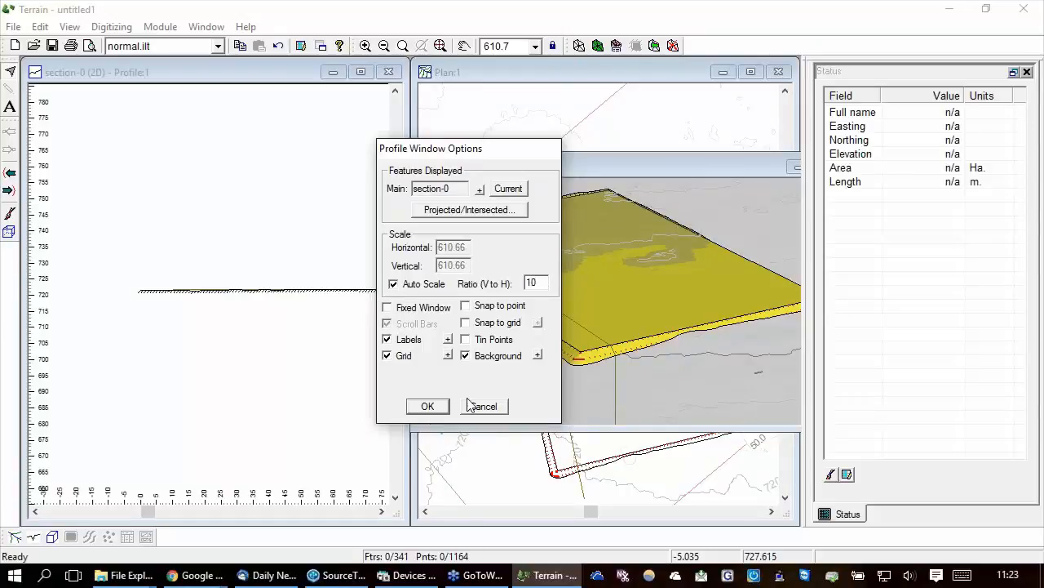
{"action": "left_click", "coordinate": [428, 405]}
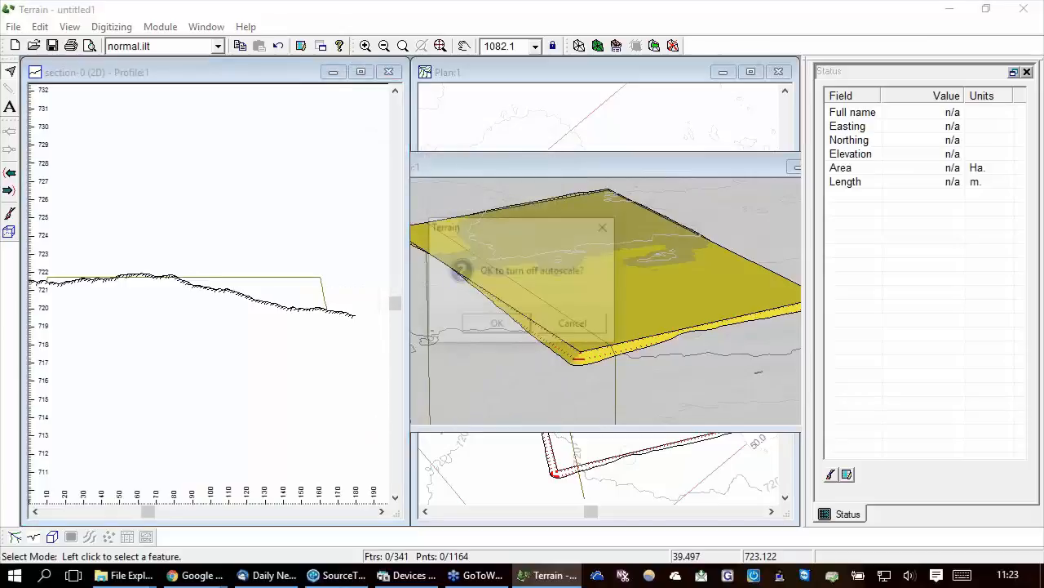
{"action": "left_click", "coordinate": [498, 325]}
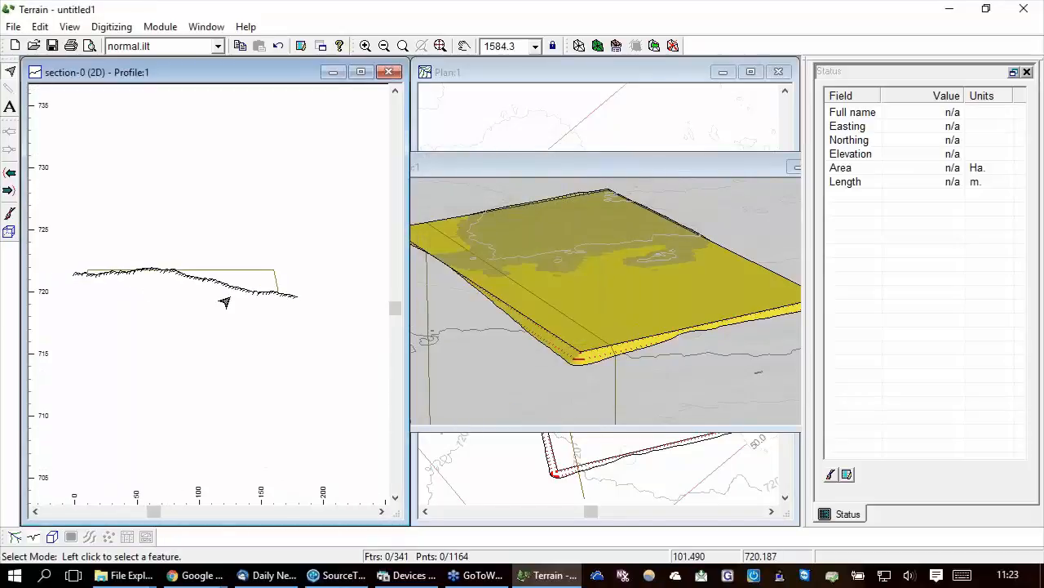
Set the 3D view's vertical exaggeration to 10 in the 3D options
{"action": "left_click", "coordinate": [583, 168]}
{"action": "right_click", "coordinate": [563, 296]}
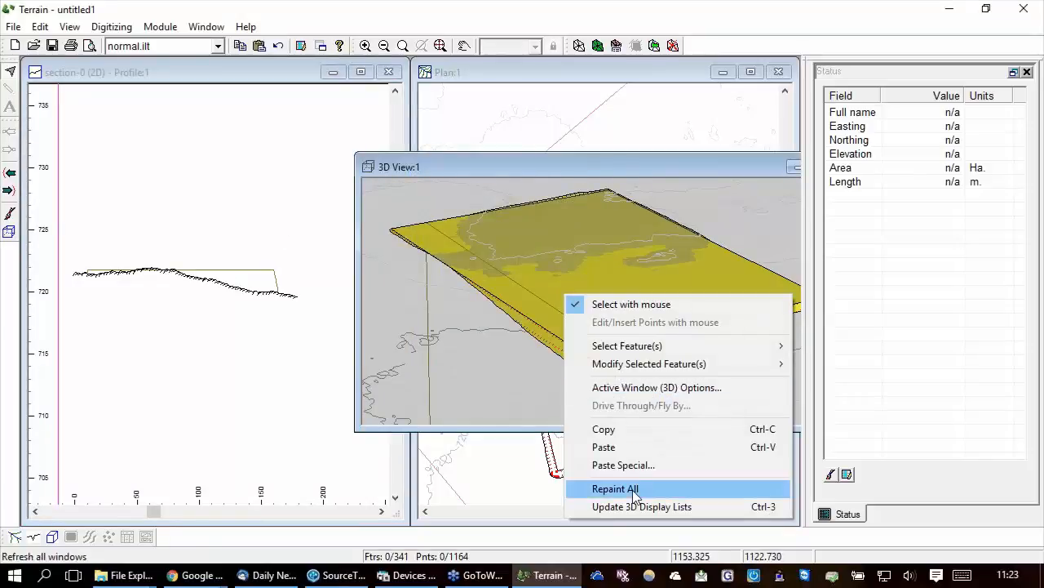
{"action": "left_click", "coordinate": [644, 389]}
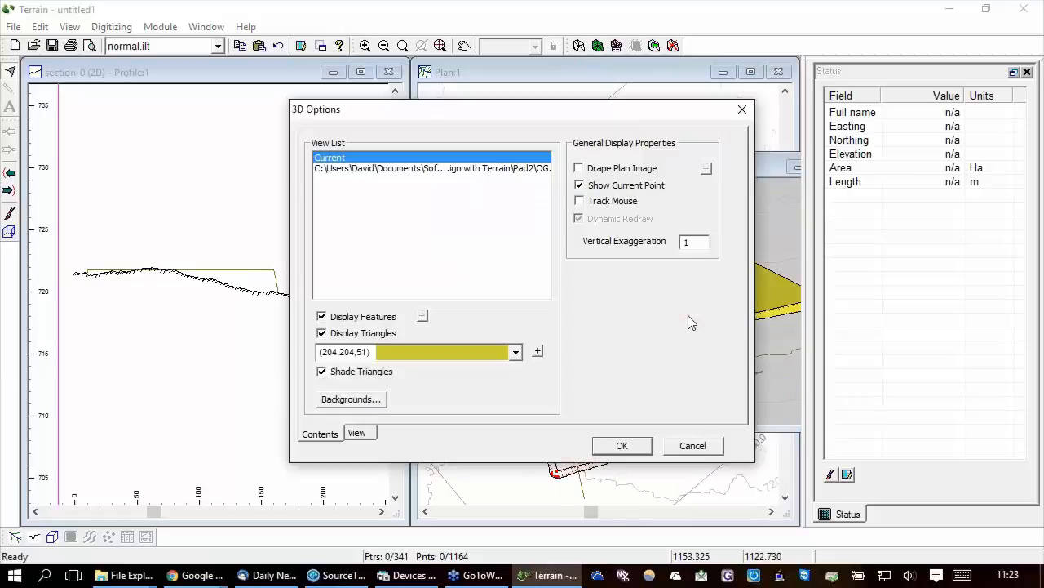
{"action": "left_click", "coordinate": [358, 433]}
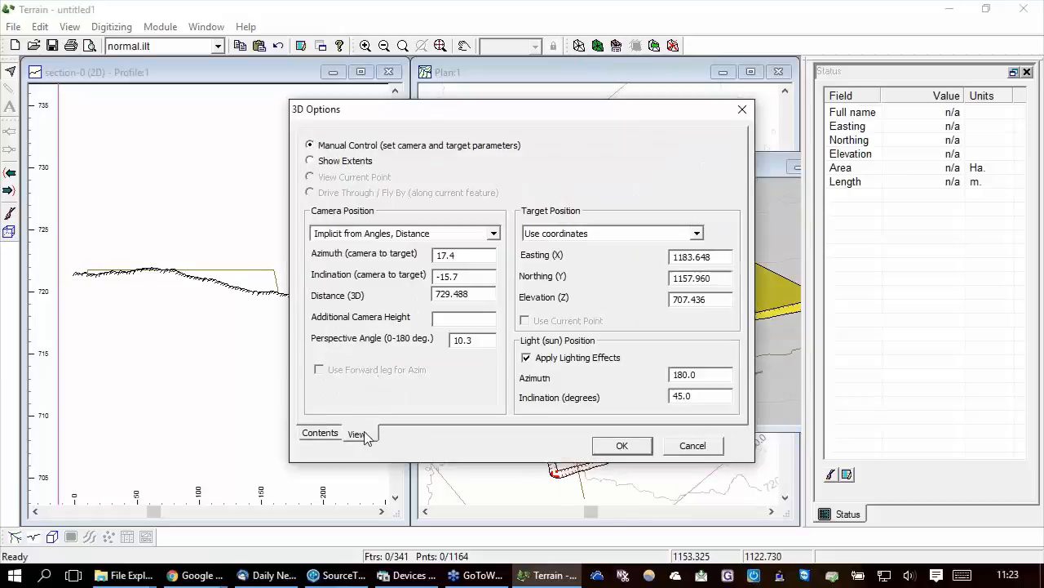
{"action": "left_click", "coordinate": [320, 434]}
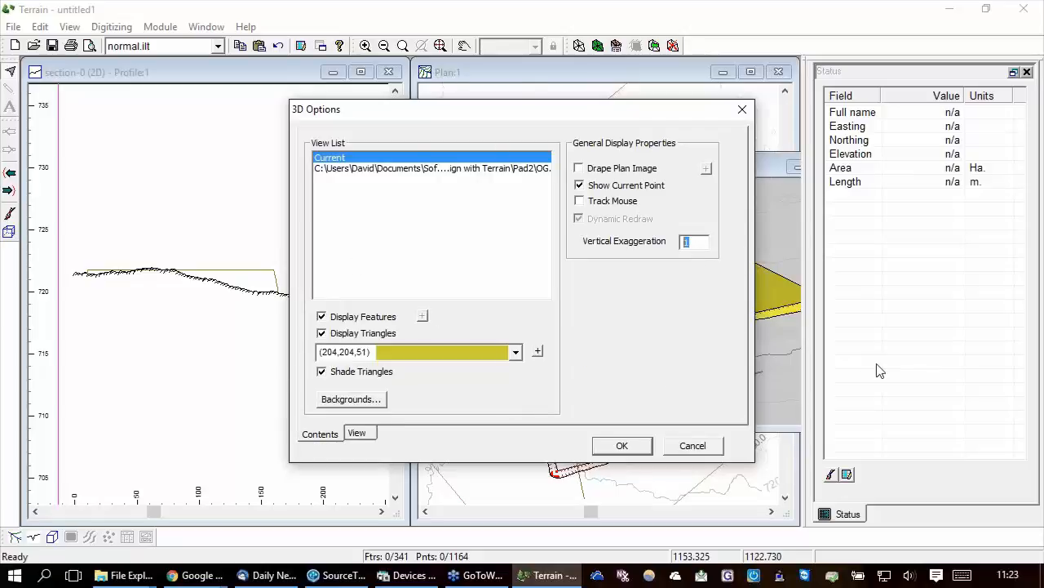
{"action": "type", "text": "10"}
{"action": "left_click", "coordinate": [634, 448]}
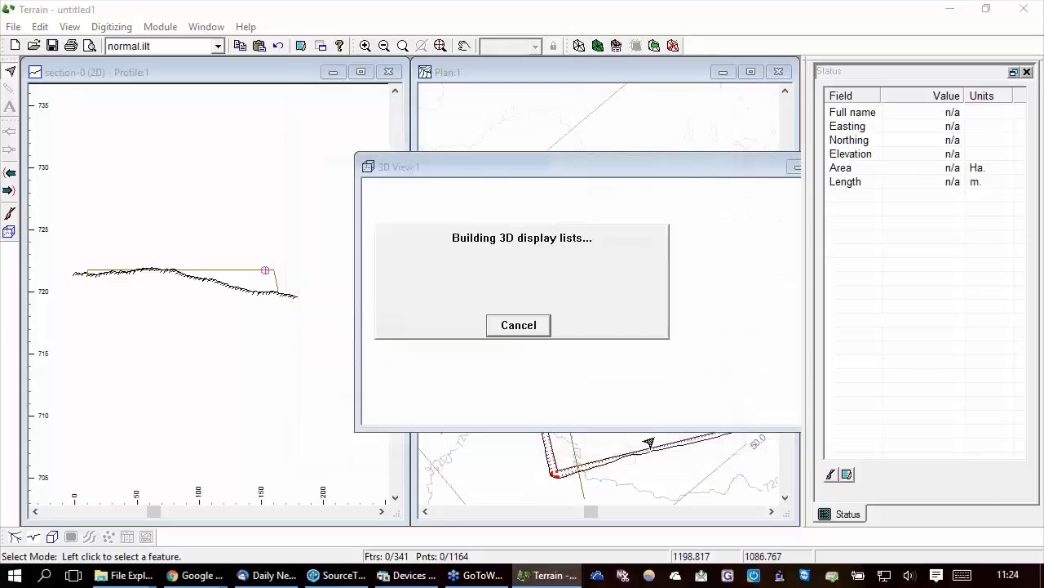
Maximize the 3D view and examine the exaggerated pad and its side slopes from several angles
{"action": "double_click", "coordinate": [580, 162]}
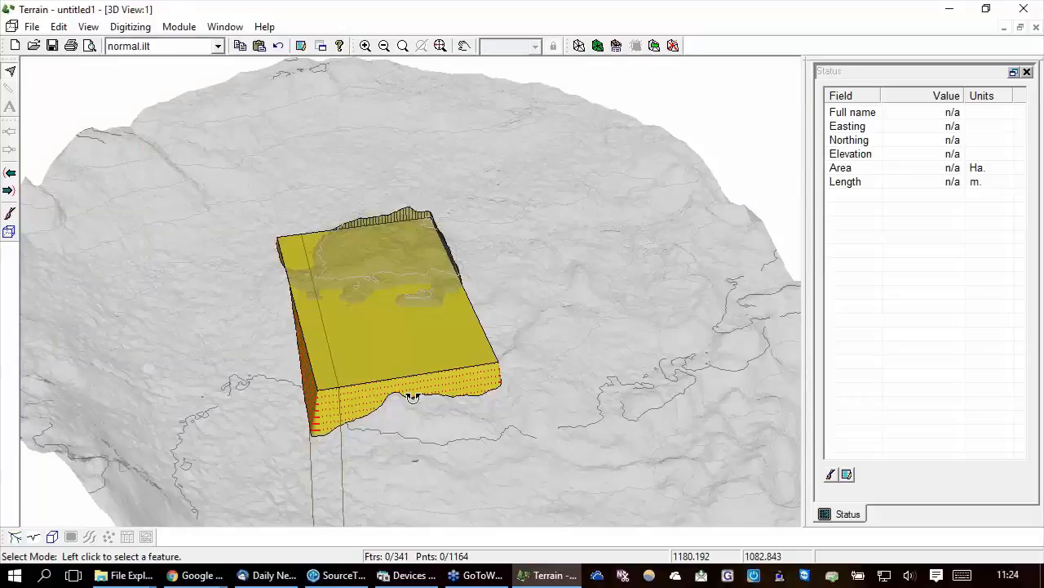
{"action": "middle_click_drag", "start_coordinate": [412, 397], "coordinate": [430, 410]}
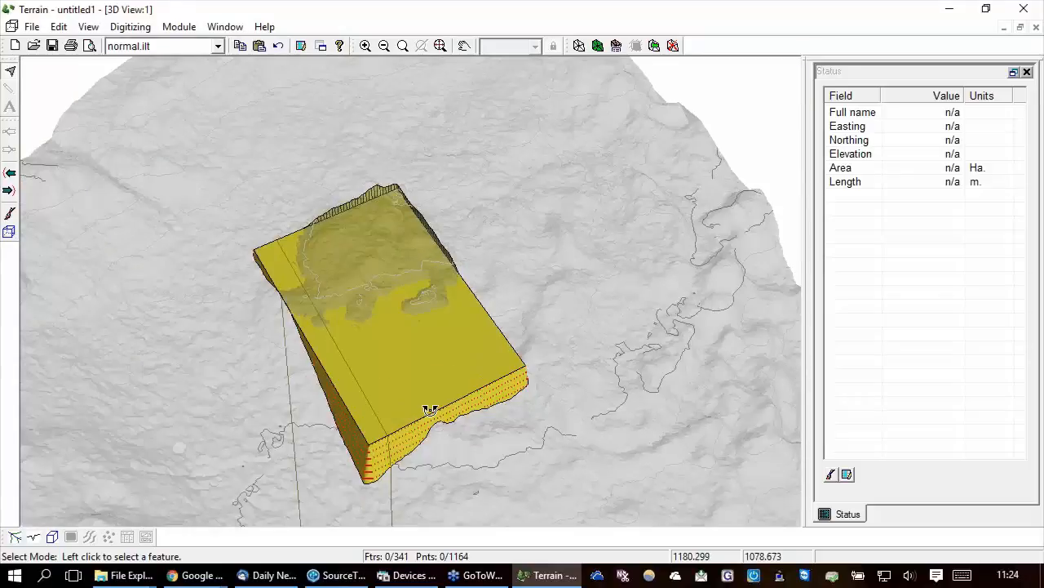
{"action": "middle_click_drag", "start_coordinate": [430, 410], "coordinate": [411, 440]}
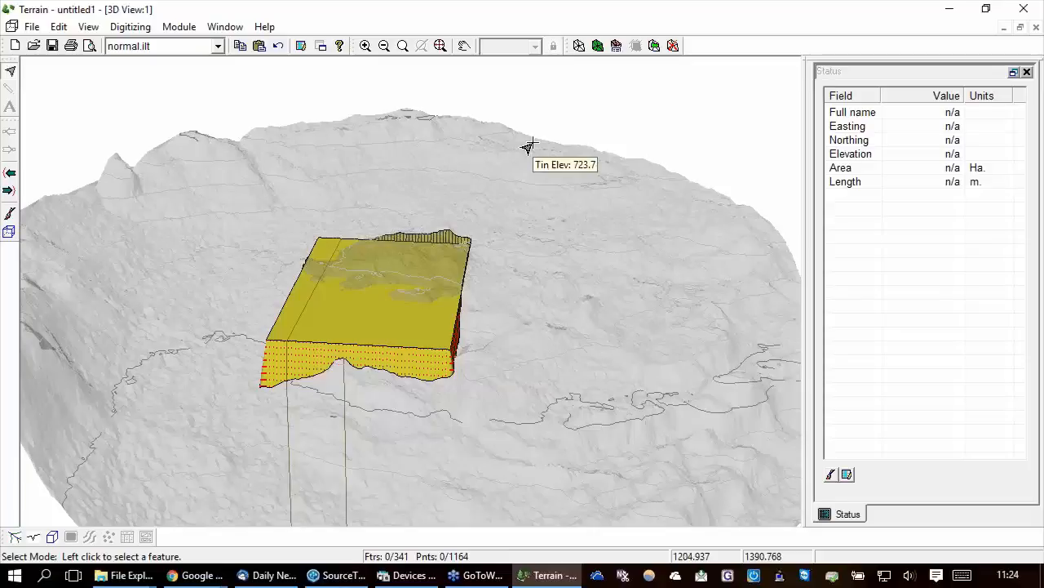
Bring up the plan view, check surface elevations inside the pad, and select the pad-0 feature
{"action": "left_click", "coordinate": [14, 537]}
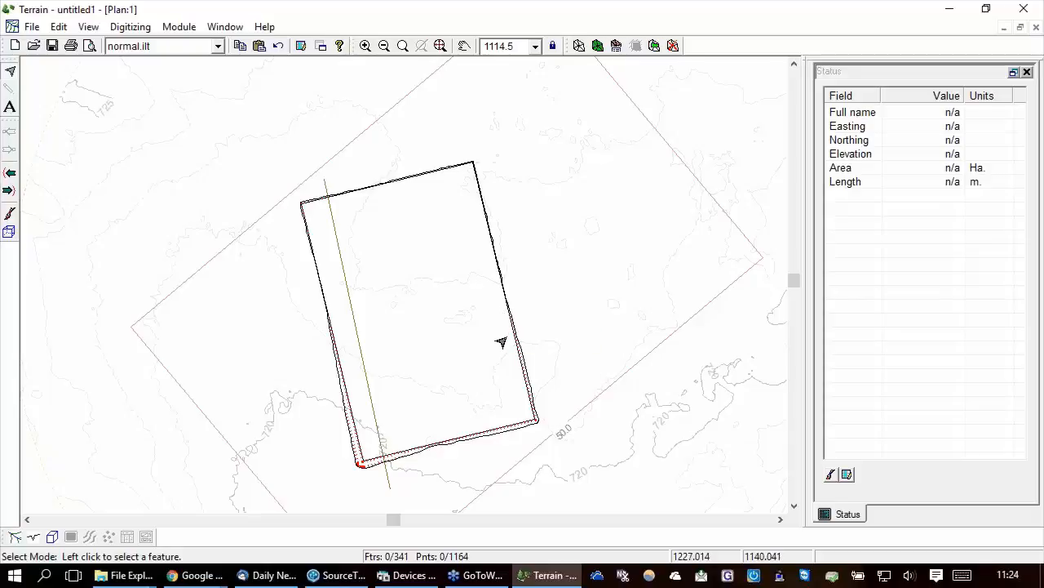
{"action": "mouse_move", "coordinate": [466, 328]}
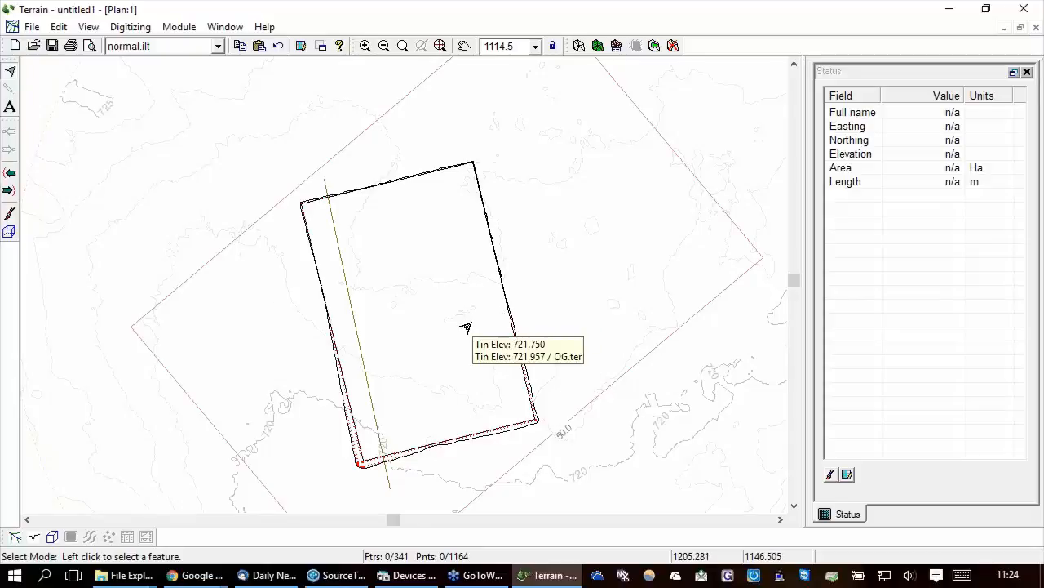
{"action": "mouse_move", "coordinate": [416, 274]}
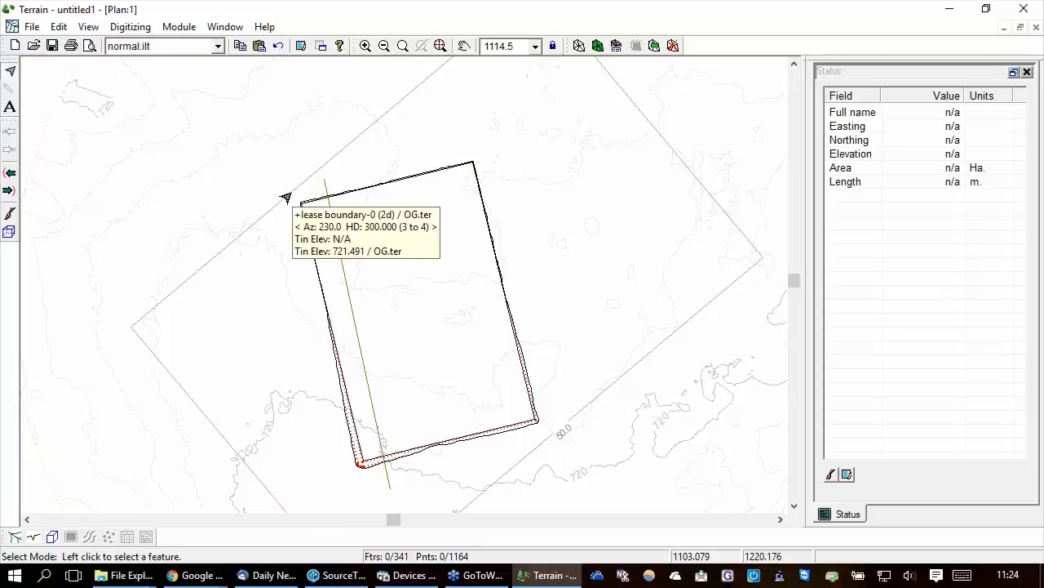
{"action": "left_click", "coordinate": [494, 256]}
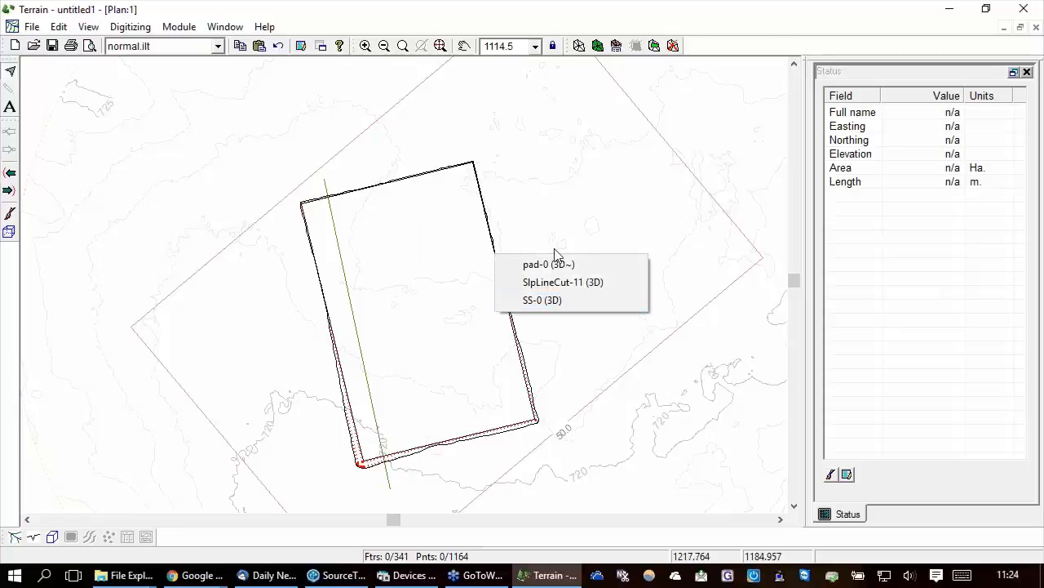
{"action": "left_click", "coordinate": [549, 263]}
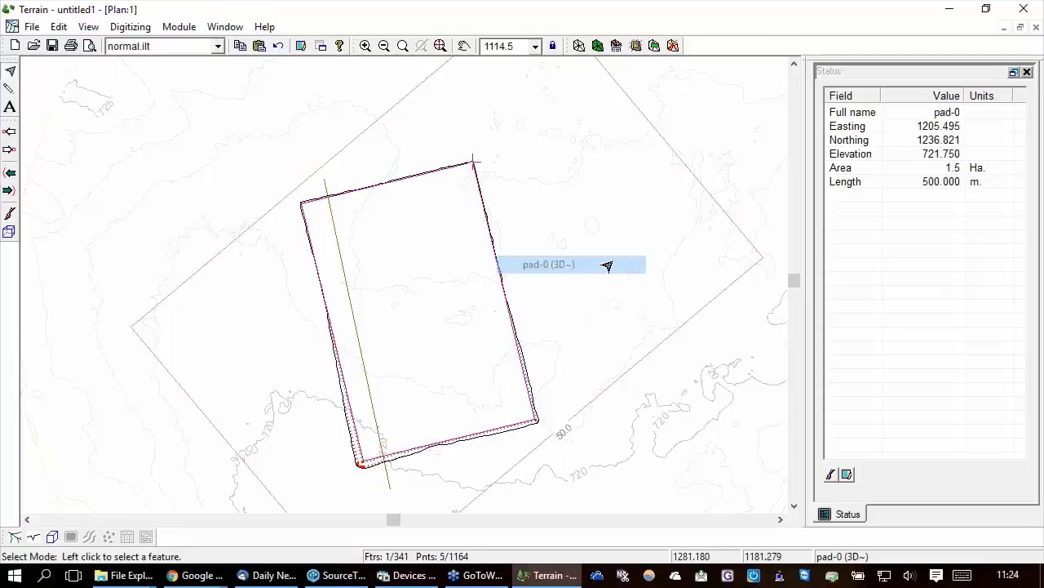
Review the available cut and fill slope ratios in the grading settings for pad-0, then cancel without regrading
{"action": "left_click", "coordinate": [640, 49]}
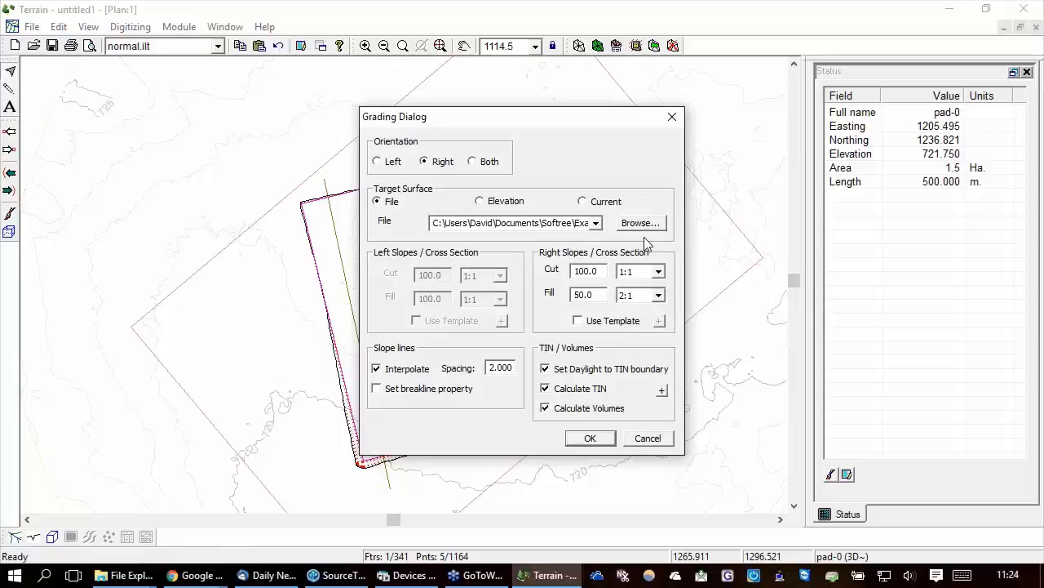
{"action": "left_click", "coordinate": [659, 273]}
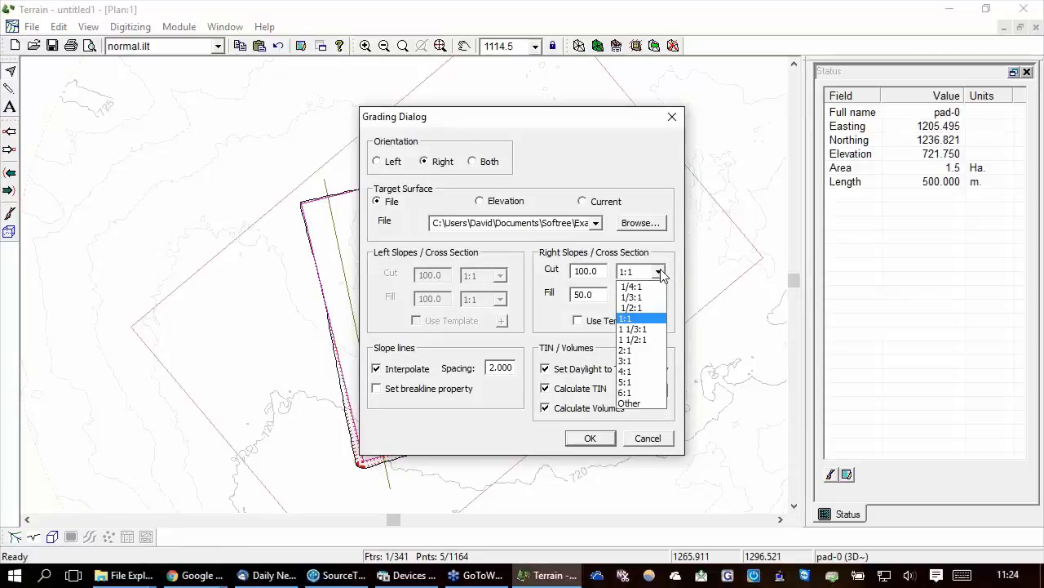
{"action": "left_click", "coordinate": [660, 270]}
{"action": "left_click", "coordinate": [661, 296]}
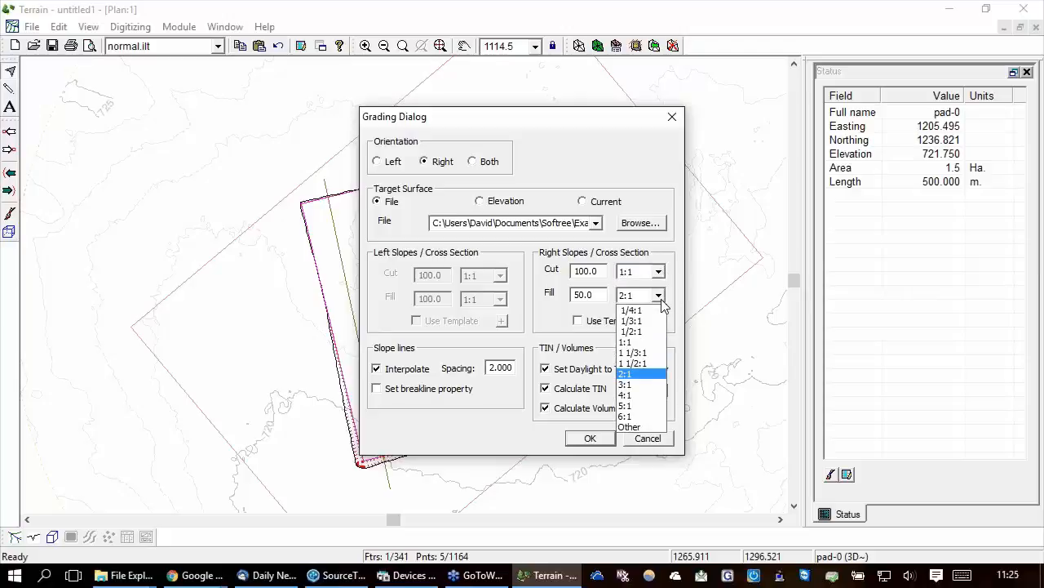
{"action": "left_click", "coordinate": [661, 296]}
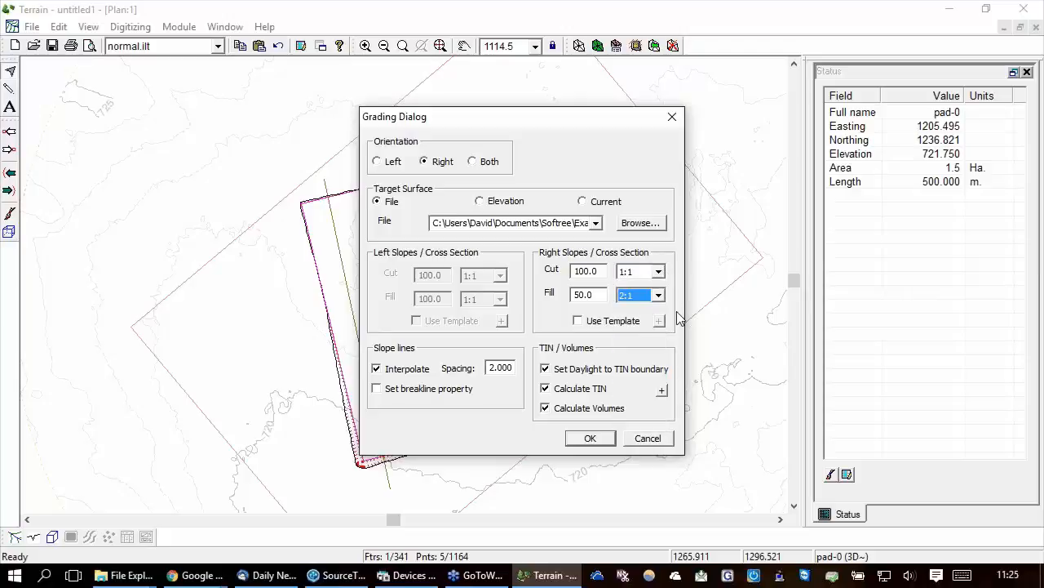
{"action": "left_click", "coordinate": [644, 441]}
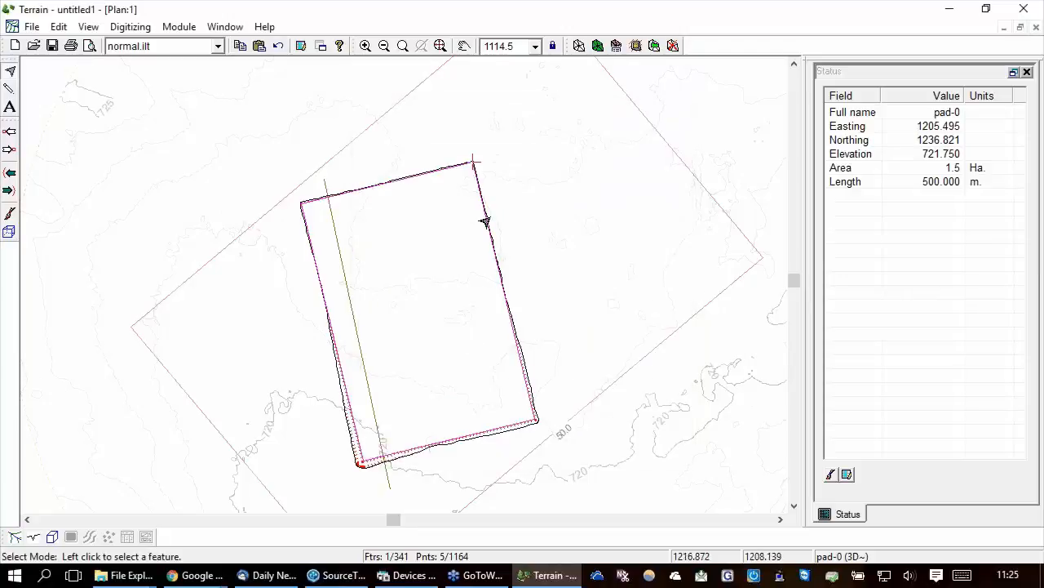
Inspect the cut and fill slope lines along the pad edges in plan, selecting one fill slope line to read its properties
{"action": "scroll", "coordinate": [485, 220], "scroll_direction": "up", "scroll_amount": 5}
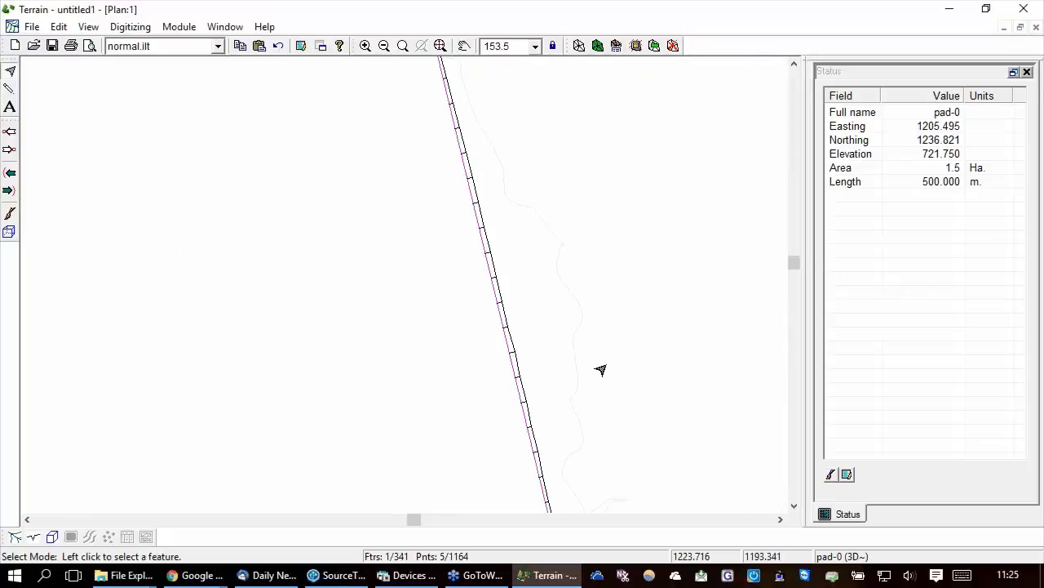
{"action": "left_click", "coordinate": [629, 424]}
{"action": "scroll", "coordinate": [606, 452], "scroll_direction": "down", "scroll_amount": 7}
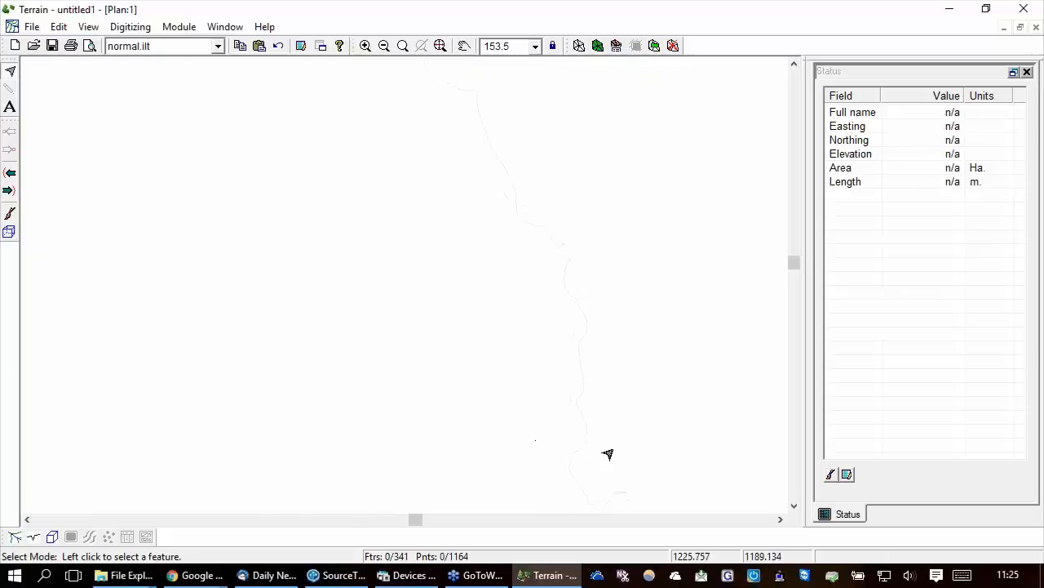
{"action": "middle_click_drag", "start_coordinate": [596, 485], "coordinate": [566, 303]}
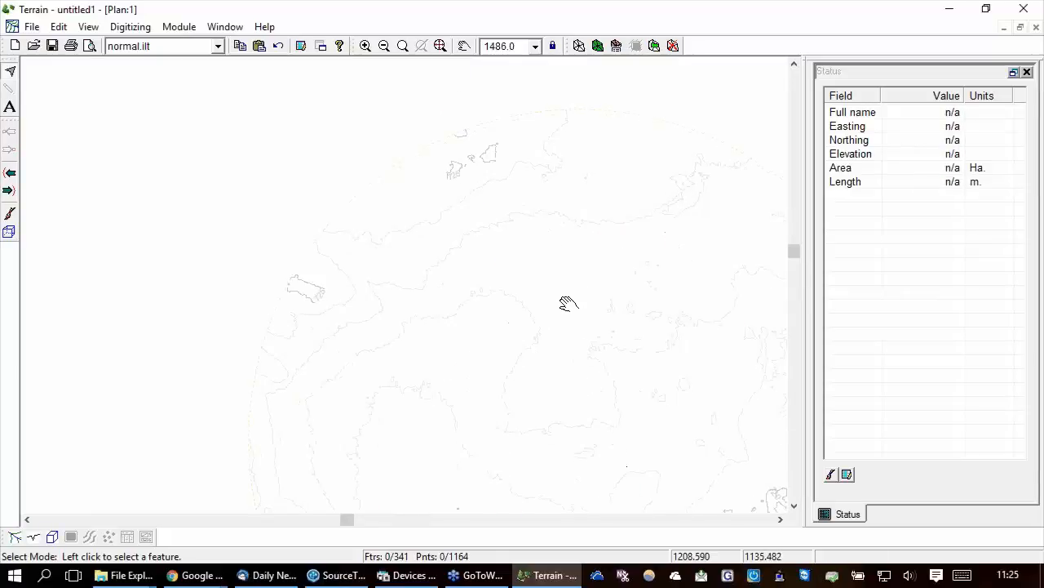
{"action": "scroll", "coordinate": [608, 348], "scroll_direction": "up", "scroll_amount": 6}
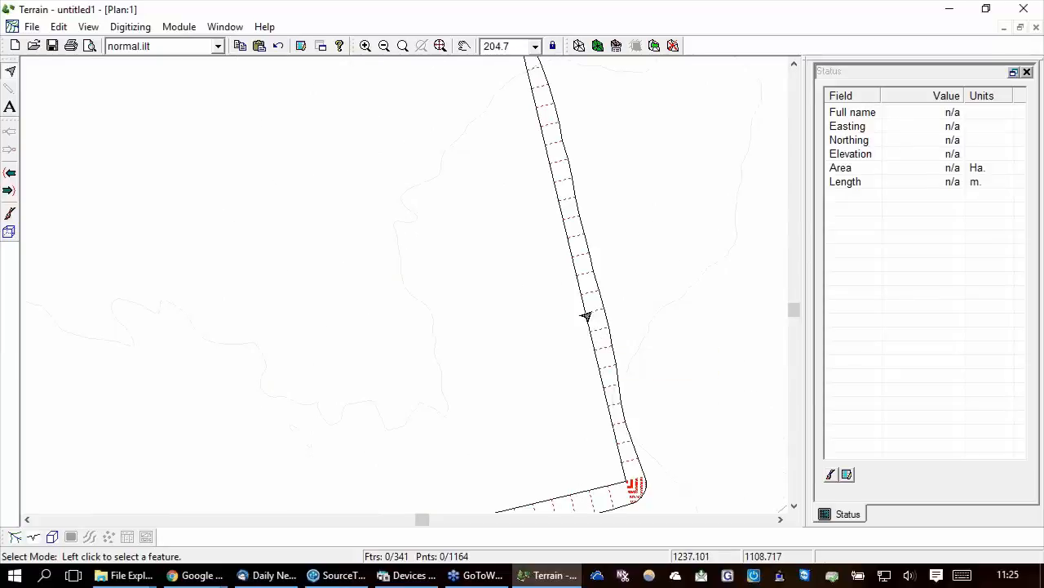
{"action": "left_click", "coordinate": [585, 316]}
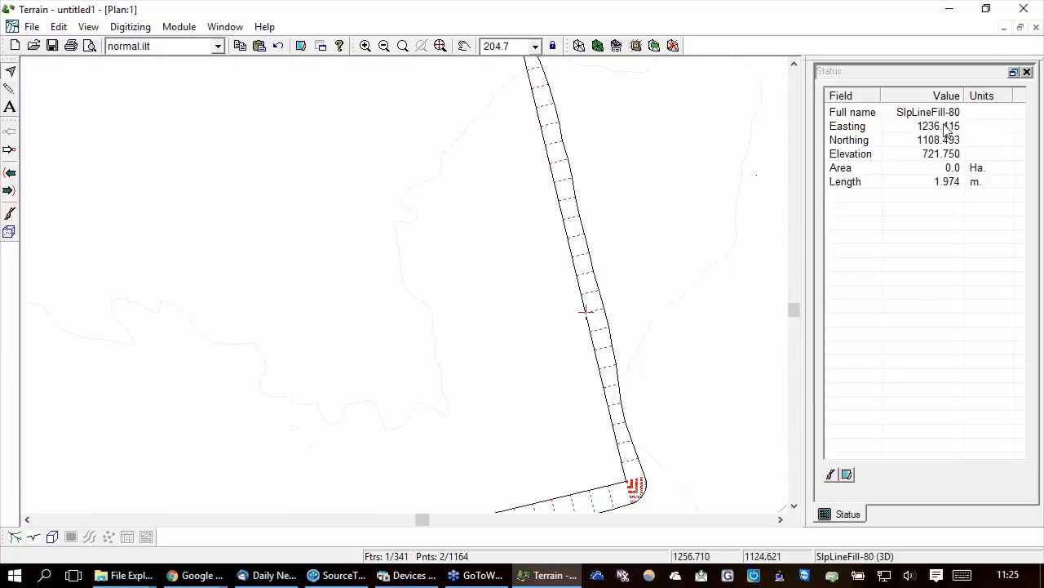
{"action": "scroll", "coordinate": [347, 284], "scroll_direction": "down", "scroll_amount": 2}
{"action": "scroll", "coordinate": [347, 284], "scroll_direction": "down", "scroll_amount": 2}
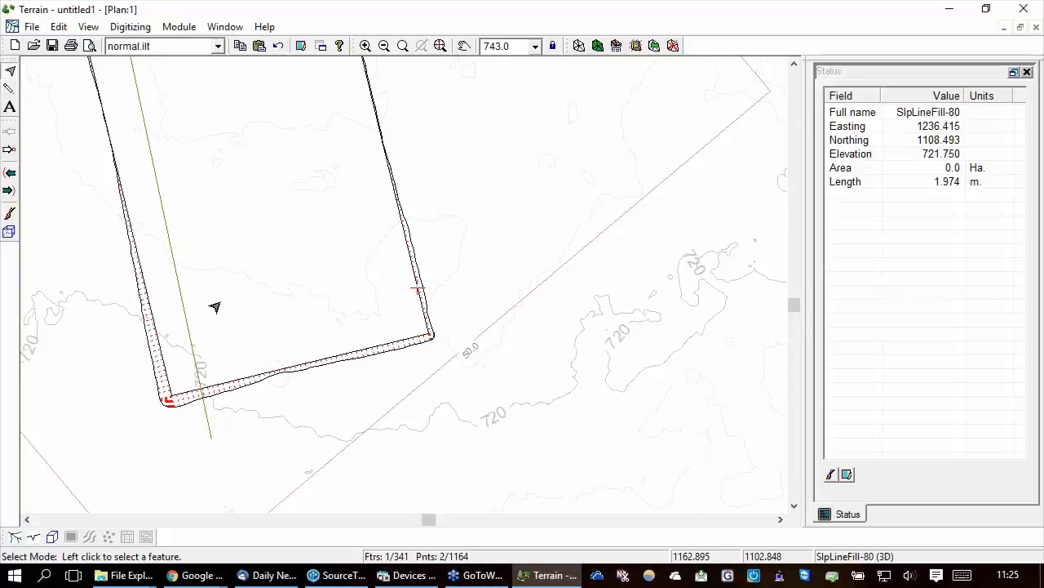
{"action": "mouse_move", "coordinate": [189, 400]}
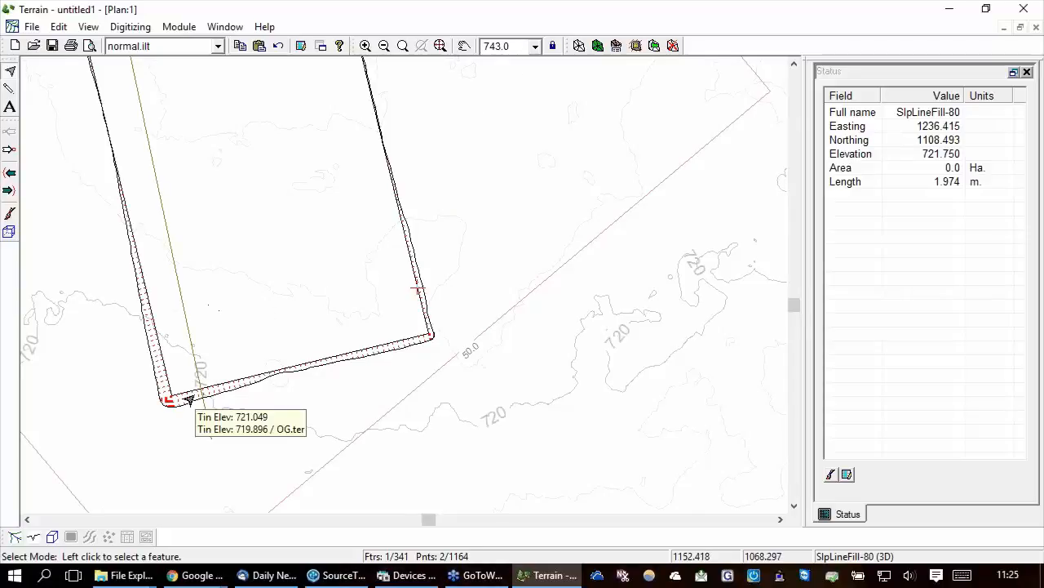
{"action": "mouse_move", "coordinate": [504, 280]}
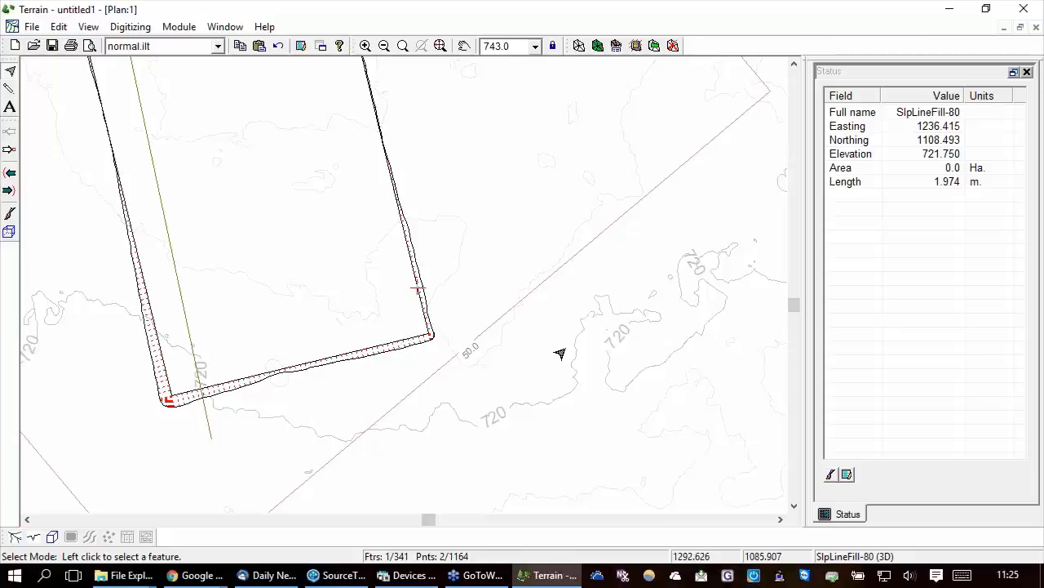
{"action": "mouse_move", "coordinate": [560, 353]}
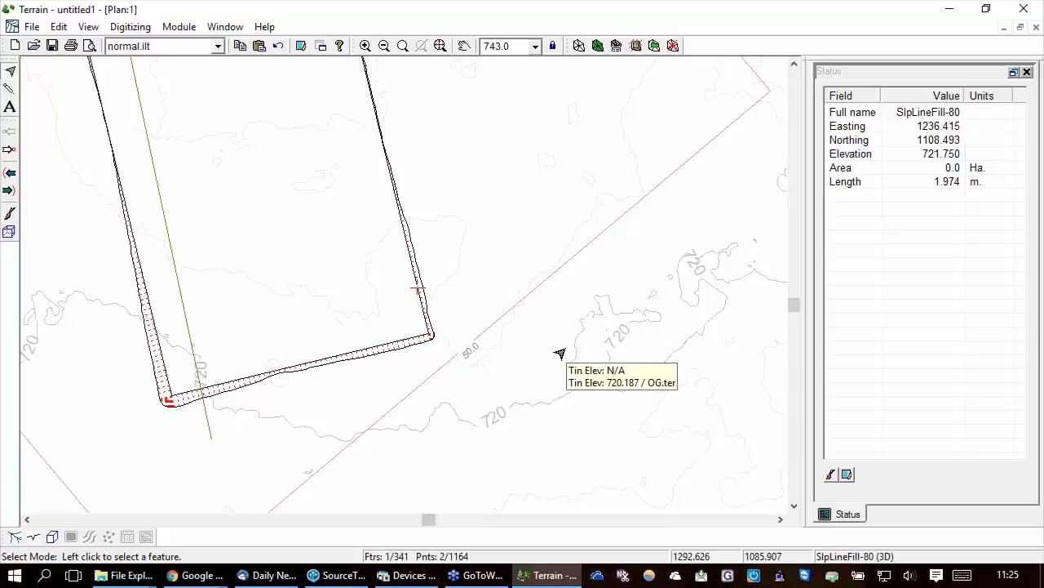
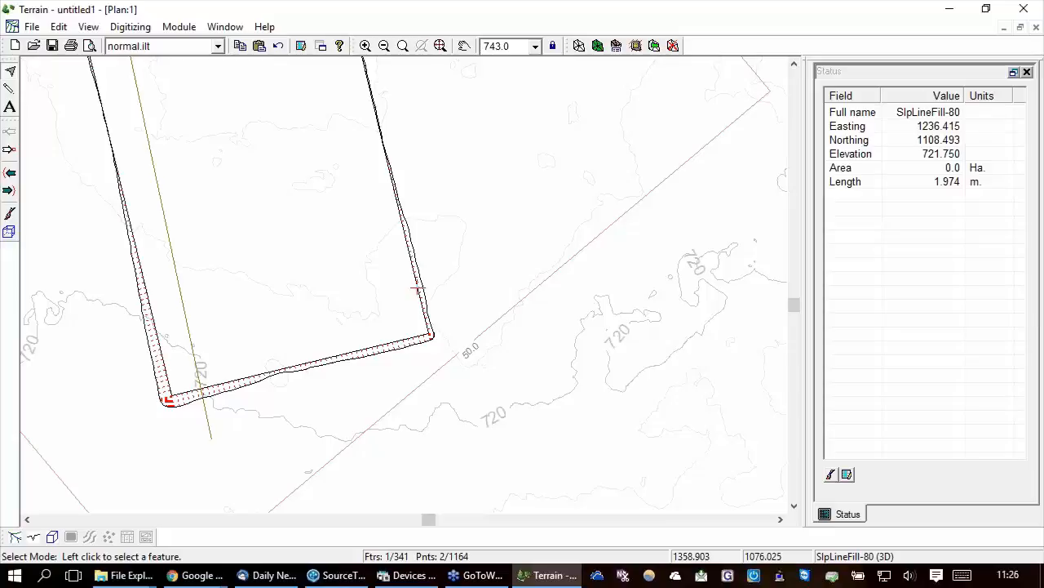
Select the pad-0 feature in plan and review the coordinates and elevations of its corner points, leaving them unedited
{"action": "middle_click_drag", "start_coordinate": [225, 166], "coordinate": [435, 275]}
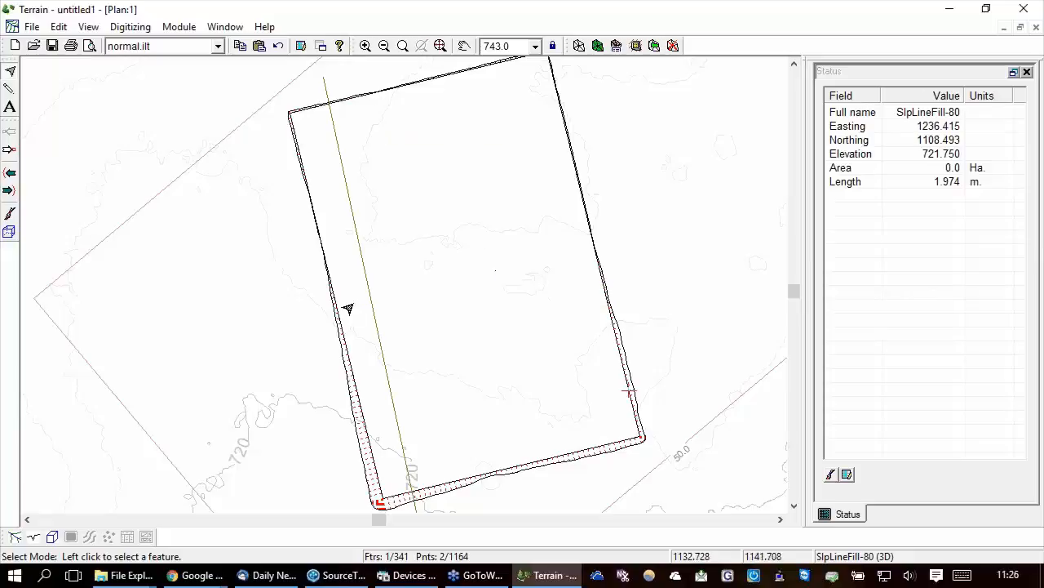
{"action": "left_click", "coordinate": [484, 310]}
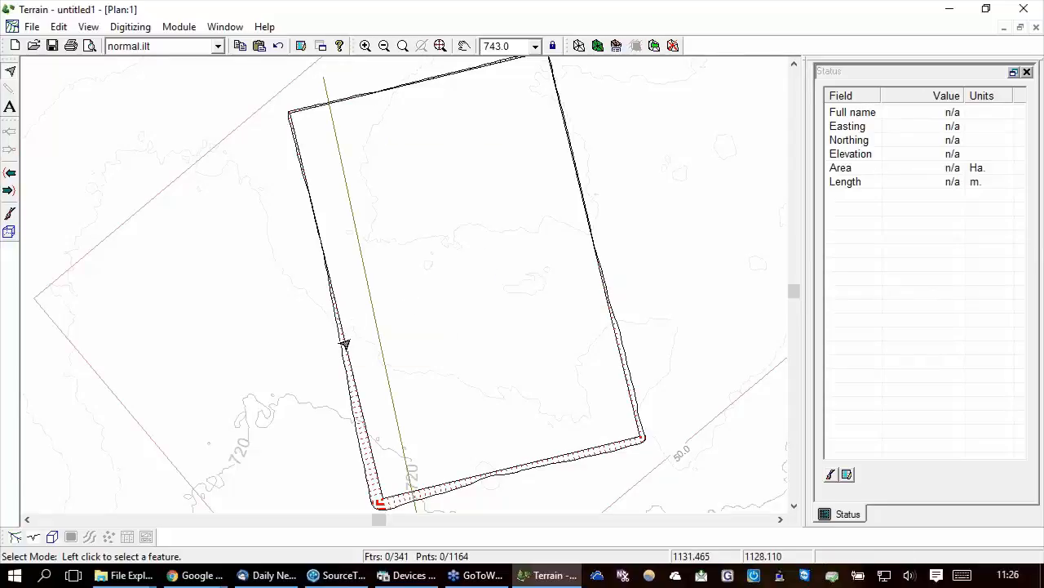
{"action": "left_click", "coordinate": [334, 333]}
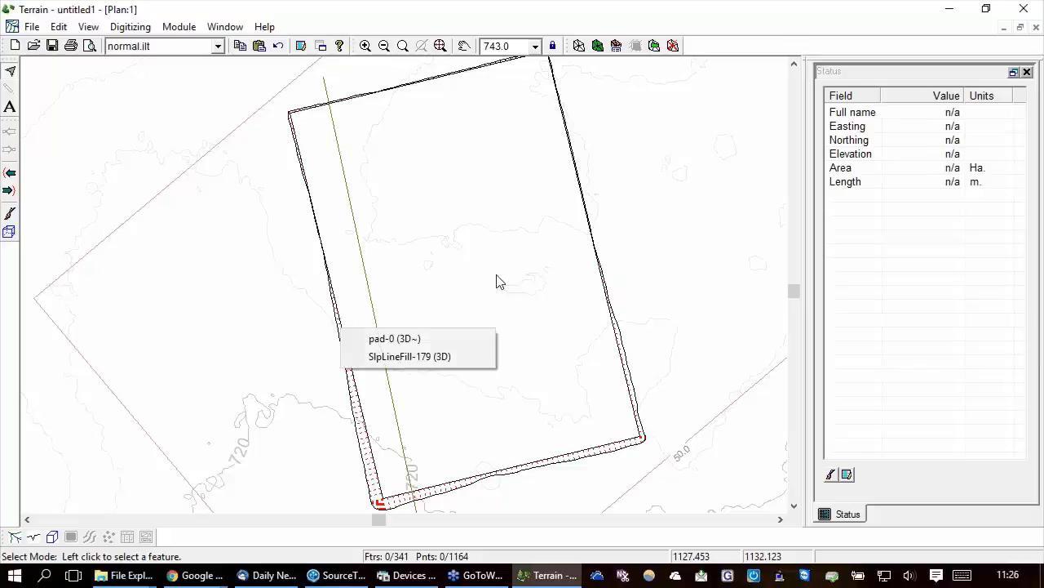
{"action": "left_click", "coordinate": [395, 338]}
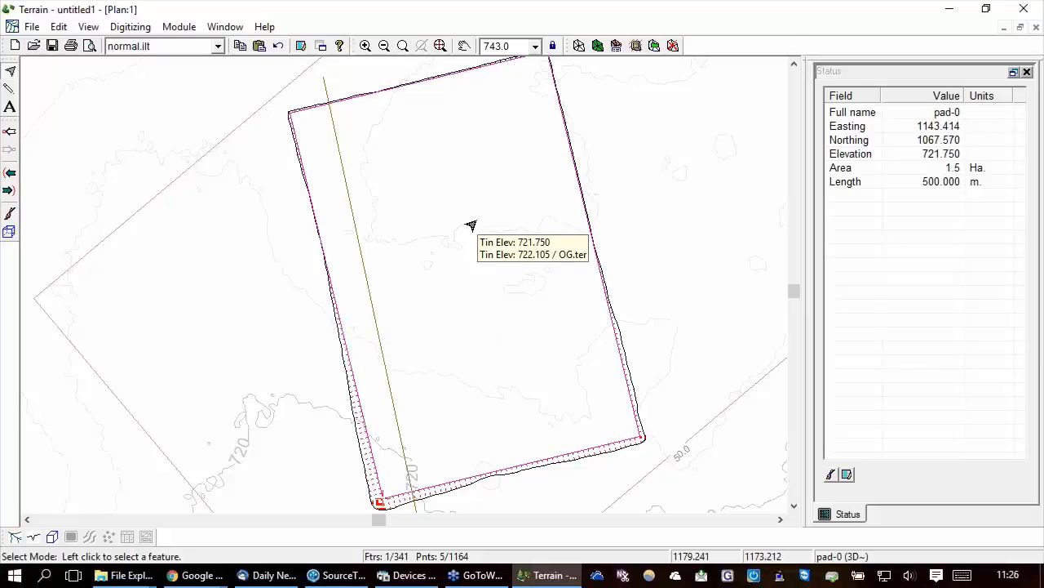
{"action": "right_click", "coordinate": [478, 220]}
{"action": "mouse_move", "coordinate": [584, 330]}
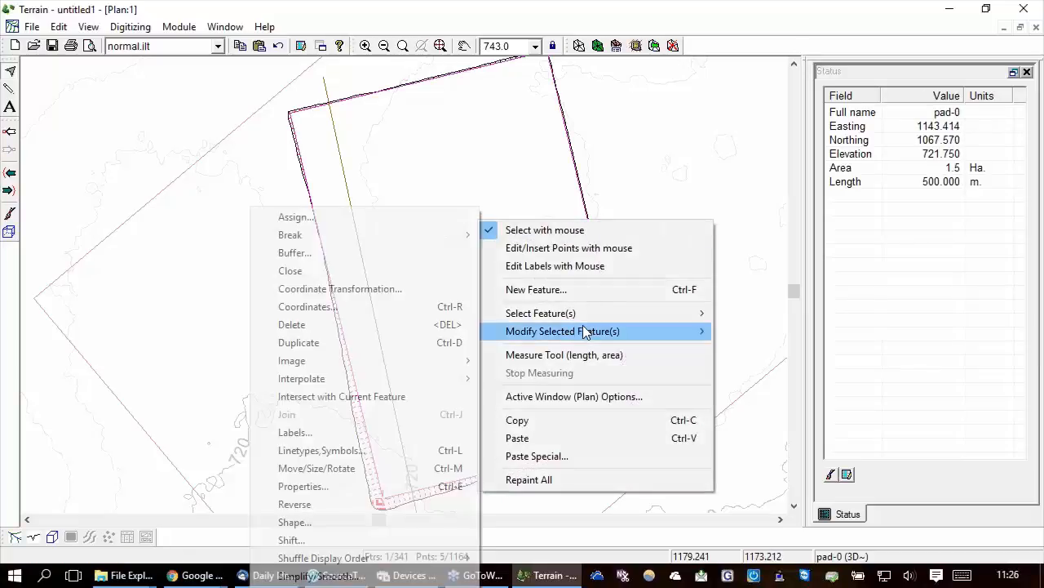
{"action": "left_click", "coordinate": [360, 306]}
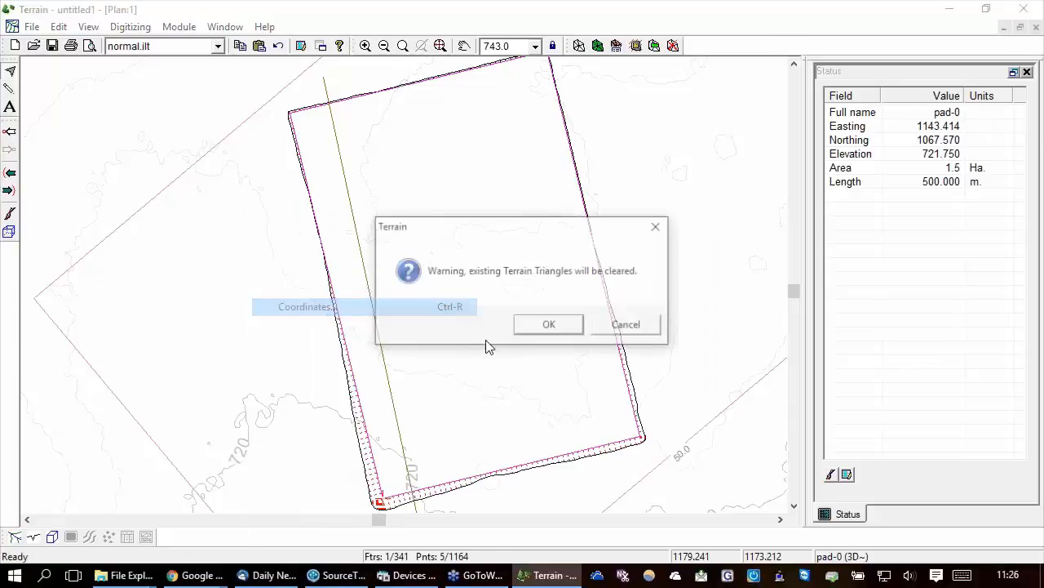
{"action": "left_click", "coordinate": [563, 325]}
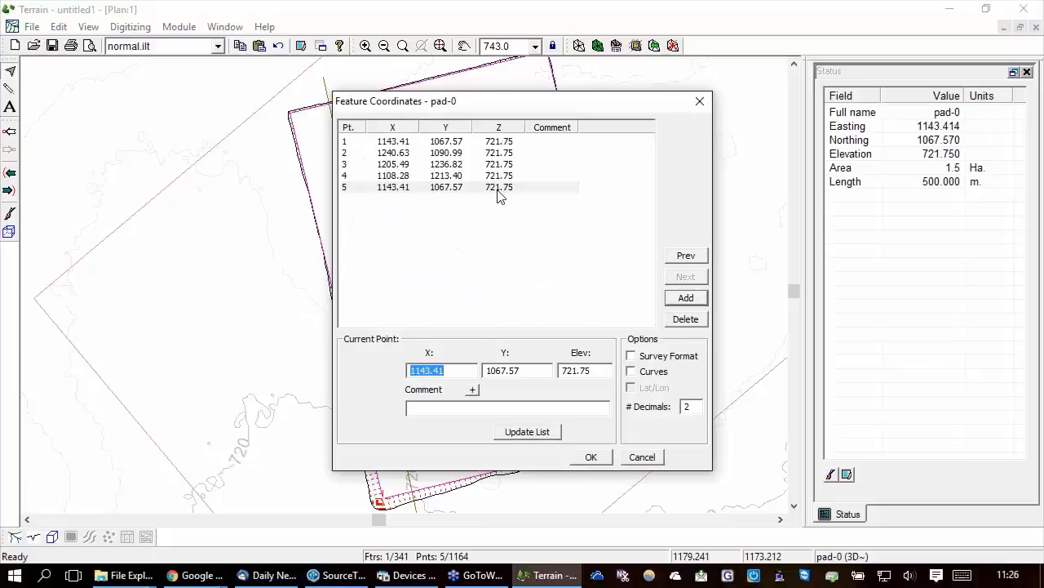
{"action": "left_click", "coordinate": [660, 459]}
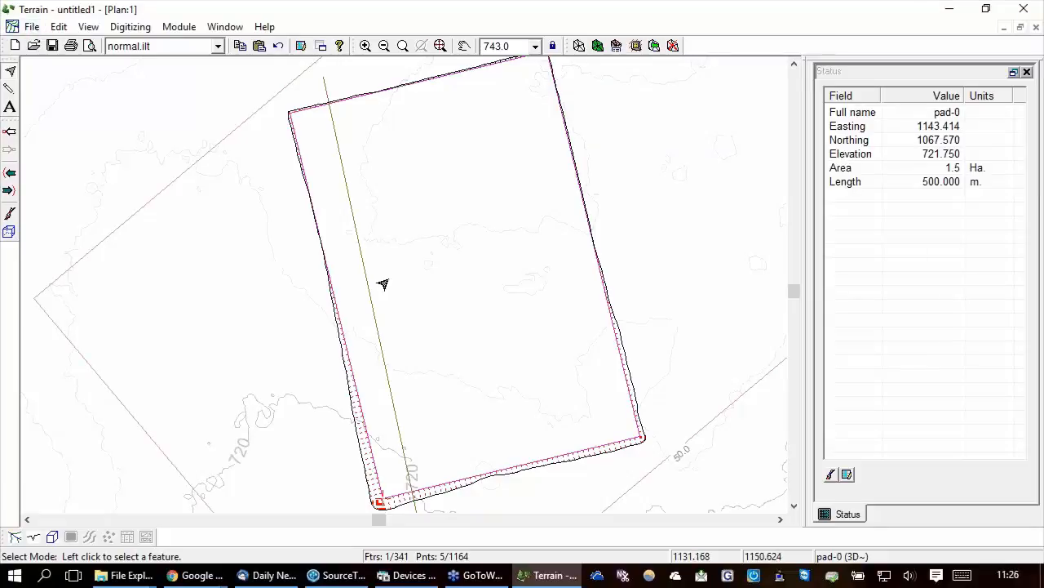
Open pad with crown.ter from the Pad2 folder without saving changes to the current terrain
{"action": "left_click", "coordinate": [31, 28]}
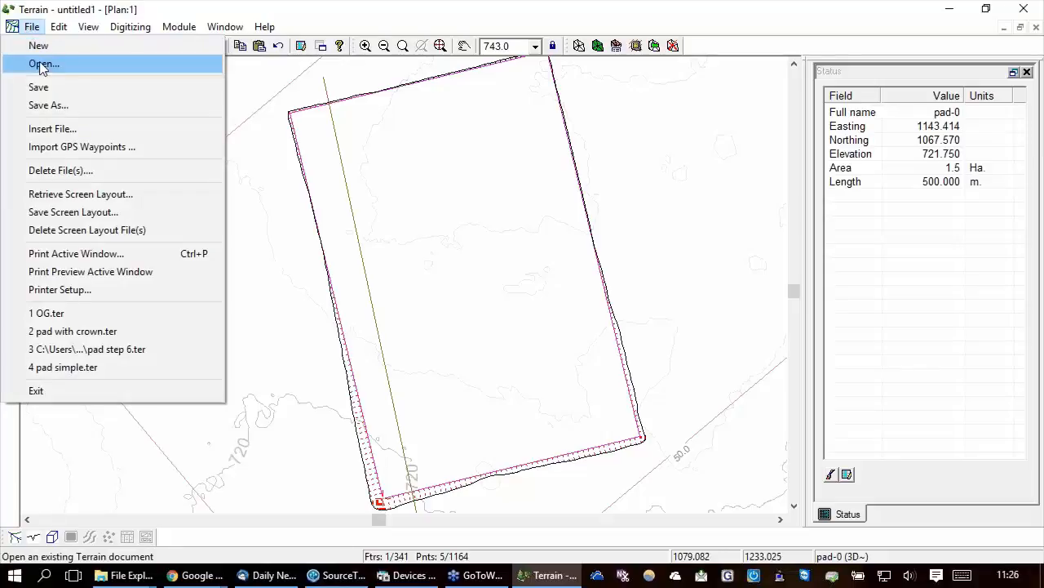
{"action": "left_click", "coordinate": [40, 64]}
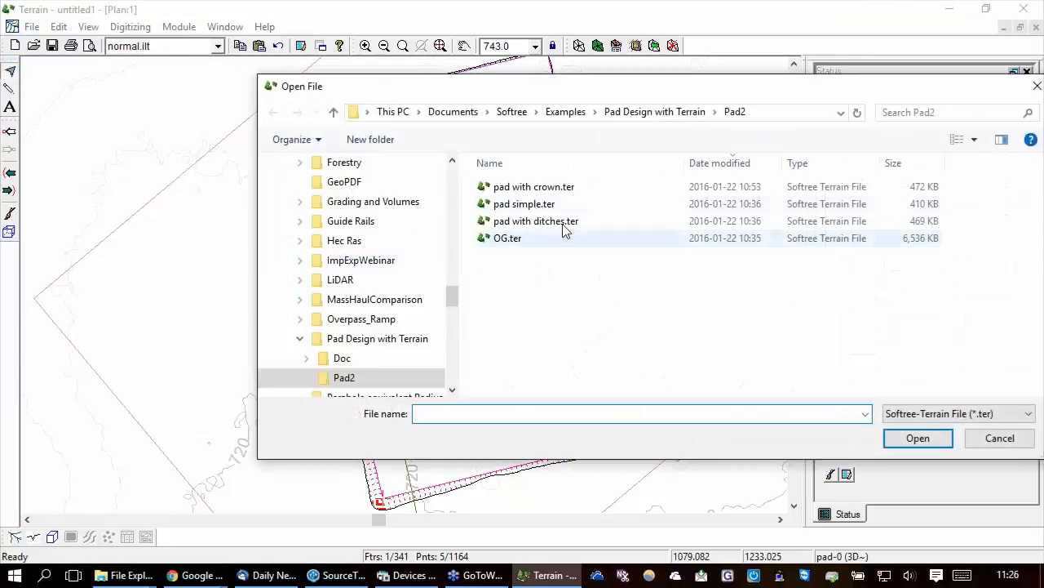
{"action": "left_click", "coordinate": [532, 187]}
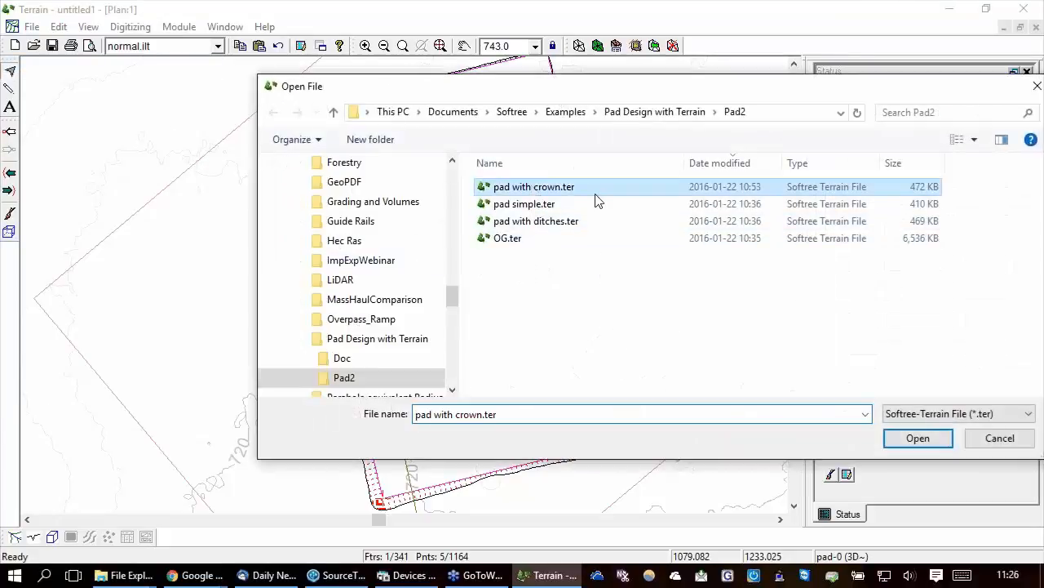
{"action": "left_click", "coordinate": [918, 438]}
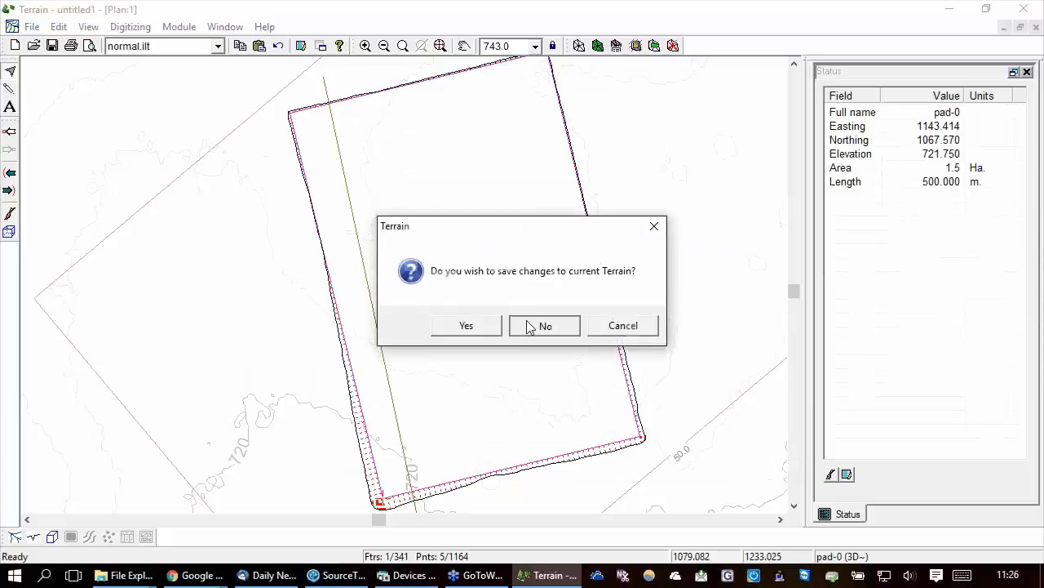
{"action": "left_click", "coordinate": [568, 328]}
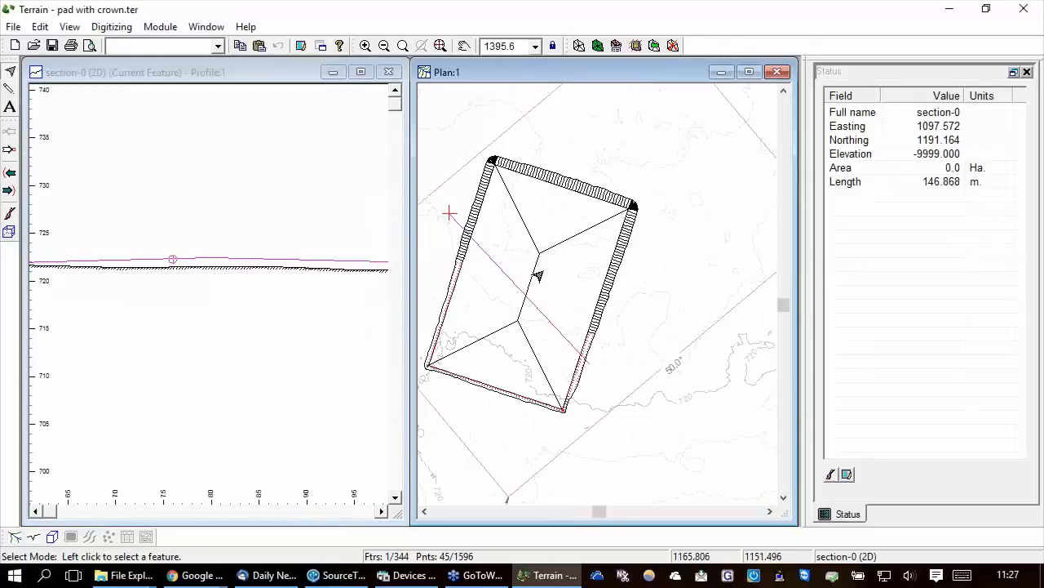
Select the crown-0 feature inside the pad and display its feature coordinates in survey format
{"action": "left_click", "coordinate": [535, 275]}
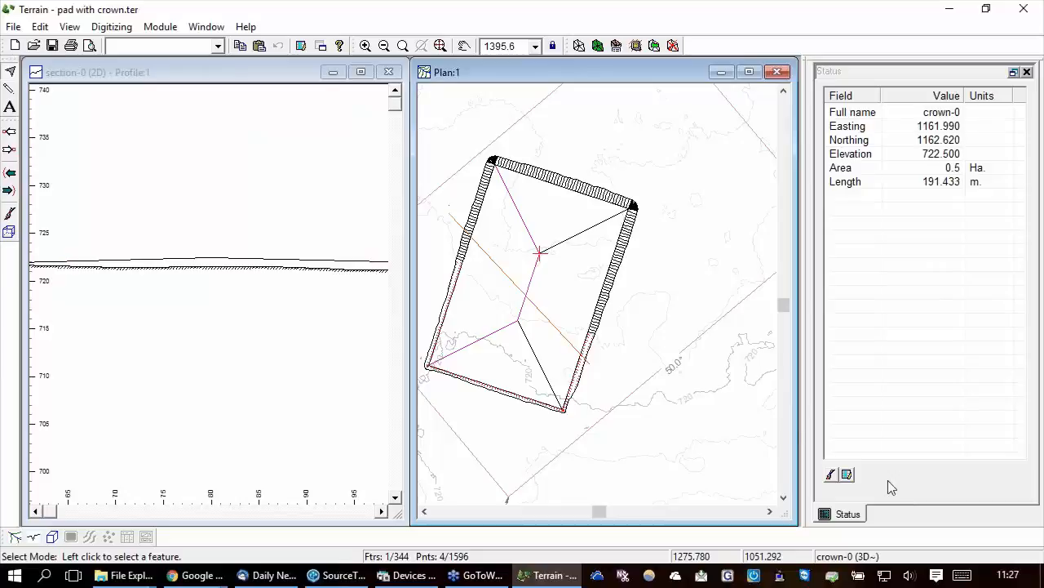
{"action": "middle_click_drag", "start_coordinate": [588, 321], "coordinate": [595, 320]}
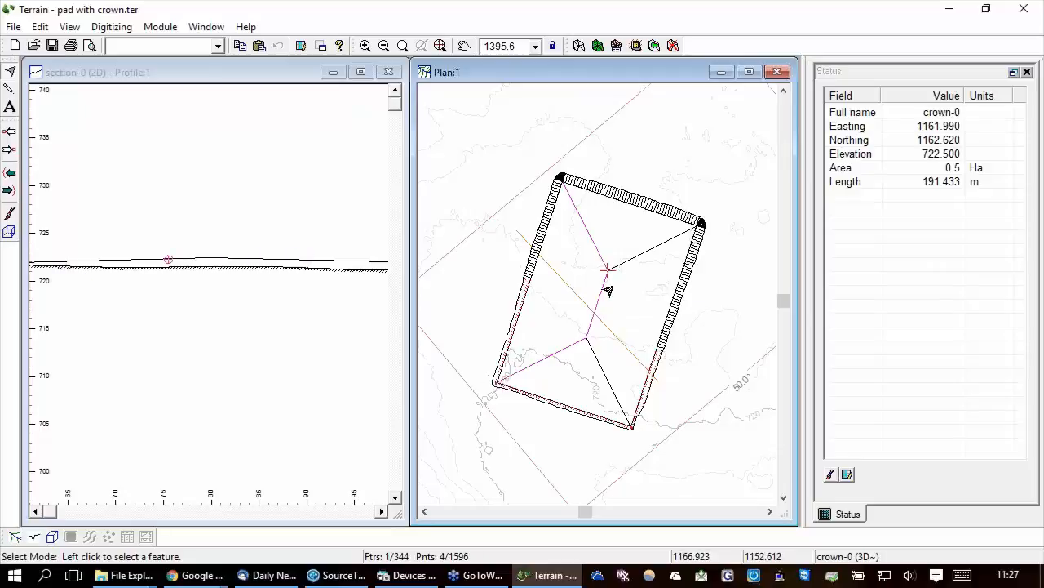
{"action": "key", "text": "Delete"}
{"action": "left_click", "coordinate": [557, 328]}
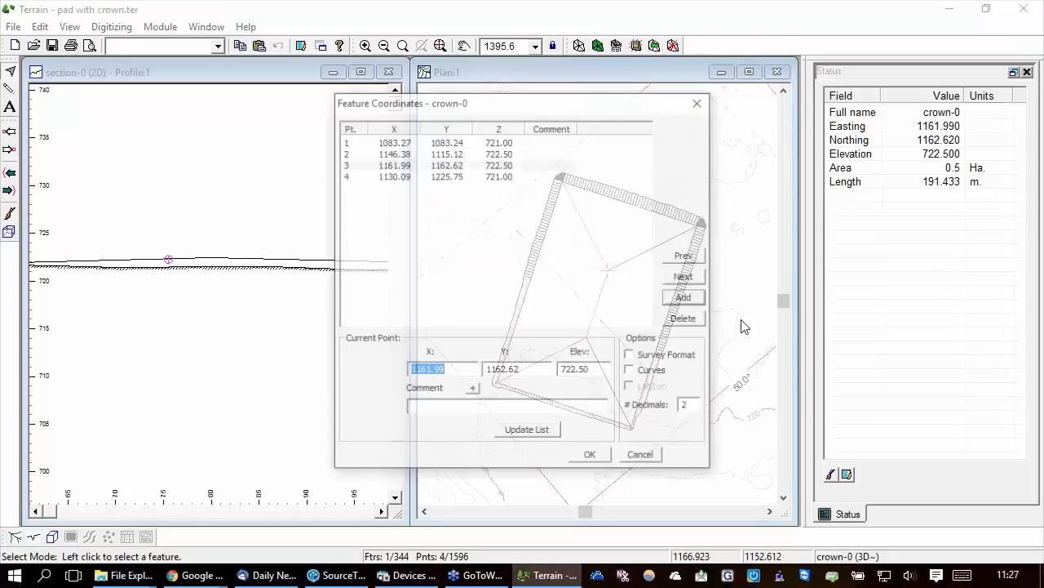
{"action": "left_click", "coordinate": [641, 360]}
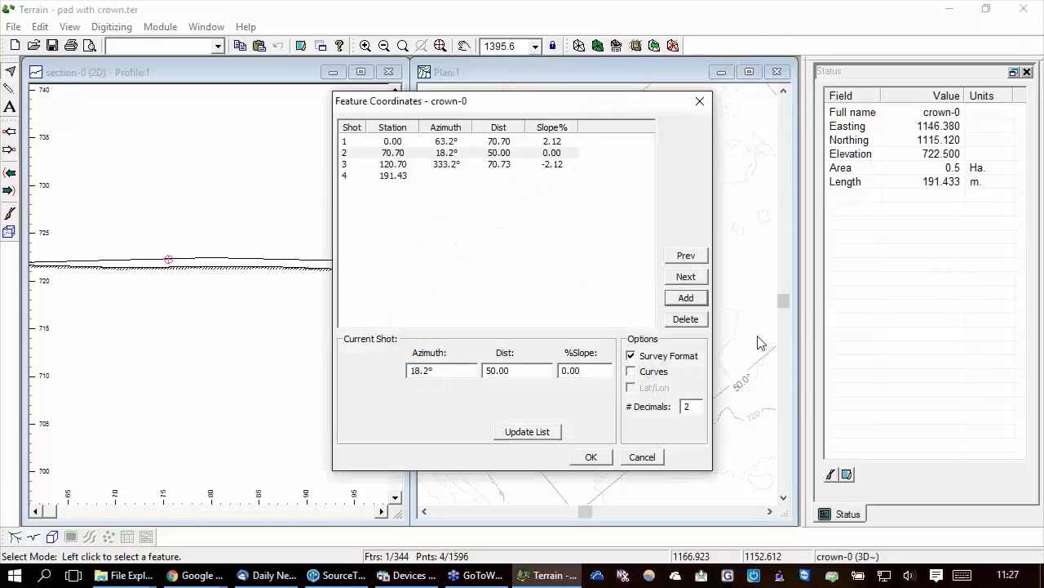
Review the azimuth, distance and slope of crown-0's first two shots against the plan, then cancel the coordinate editing
{"action": "left_click", "coordinate": [446, 142]}
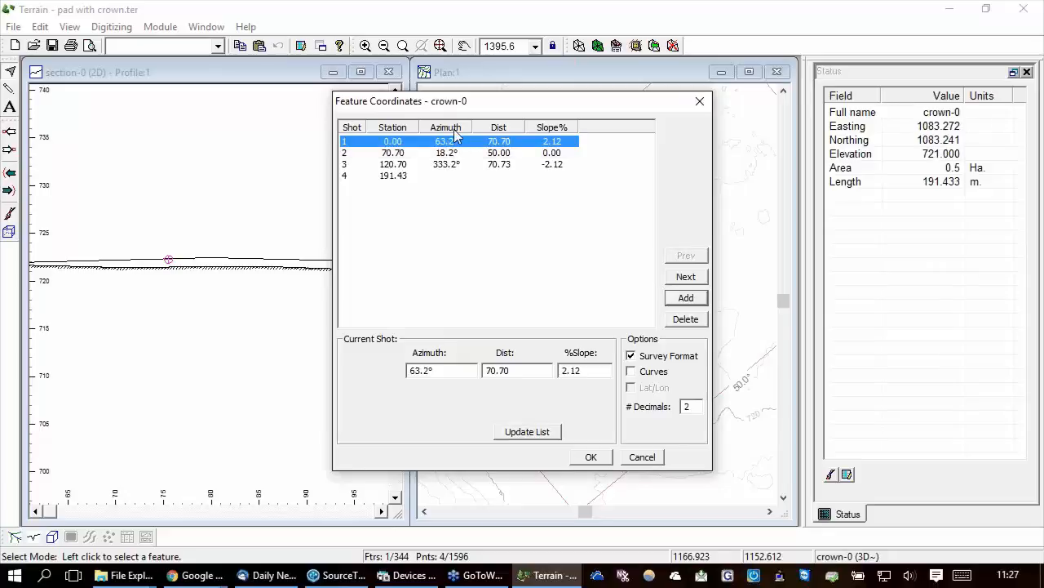
{"action": "left_click", "coordinate": [396, 155]}
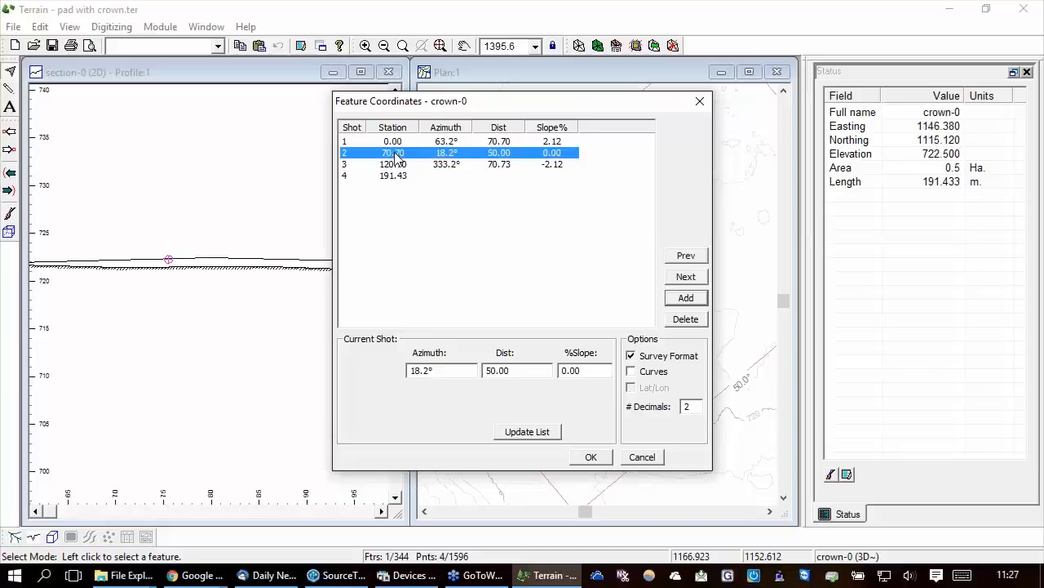
{"action": "left_click", "coordinate": [502, 142]}
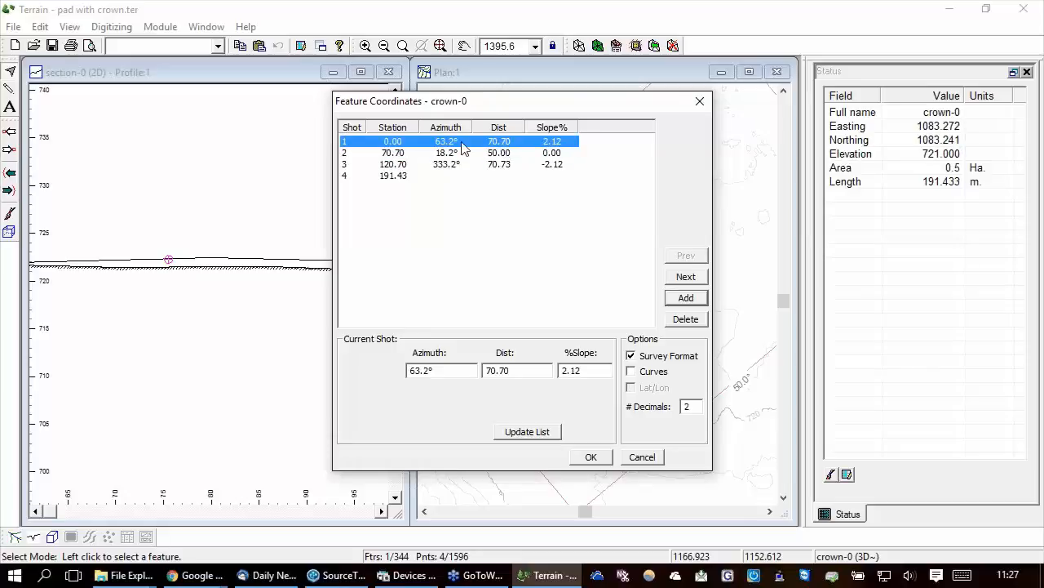
{"action": "left_click_drag", "start_coordinate": [601, 113], "coordinate": [341, 147]}
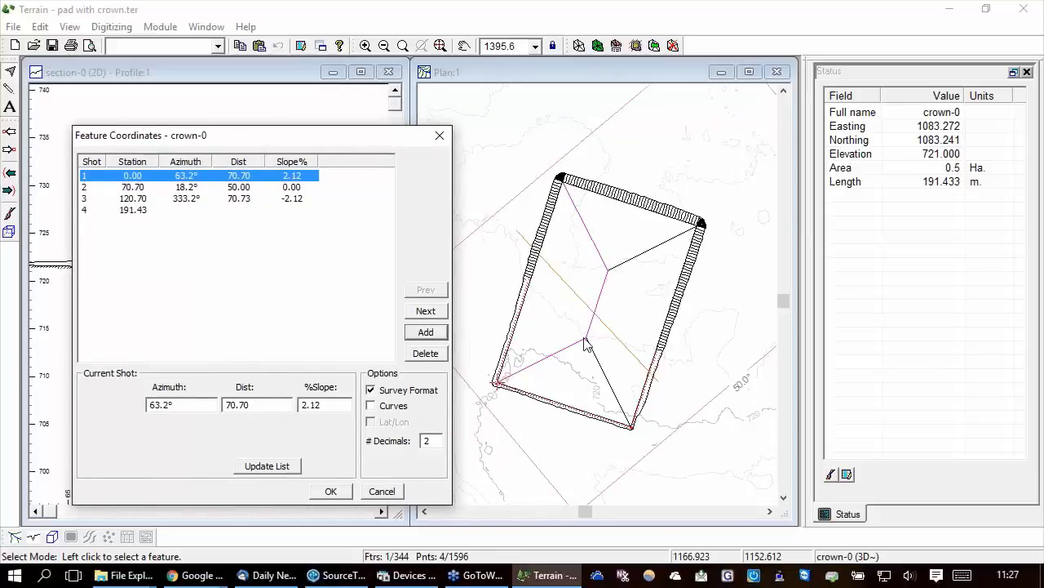
{"action": "left_click", "coordinate": [390, 493]}
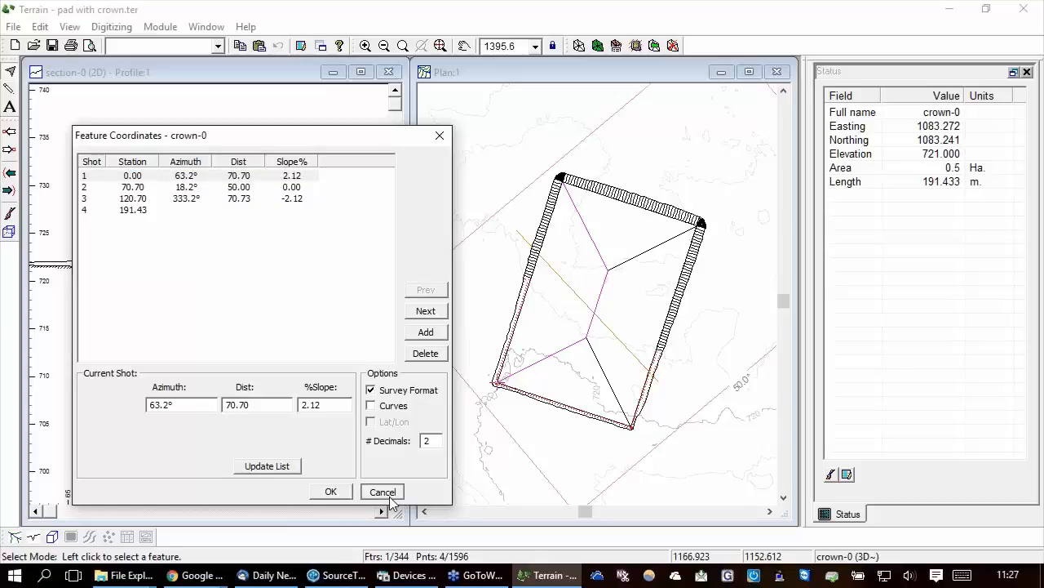
{"action": "left_click", "coordinate": [383, 492]}
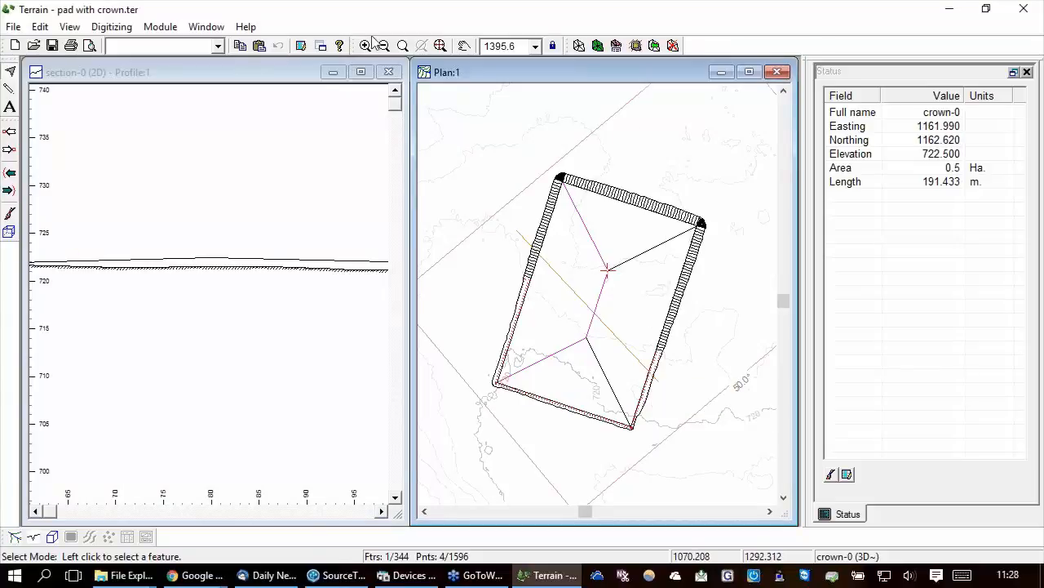
Inspect the bound-0 and crown-0 features in turn, and run the terrain calculation with existing contours removed
{"action": "left_click", "coordinate": [642, 217]}
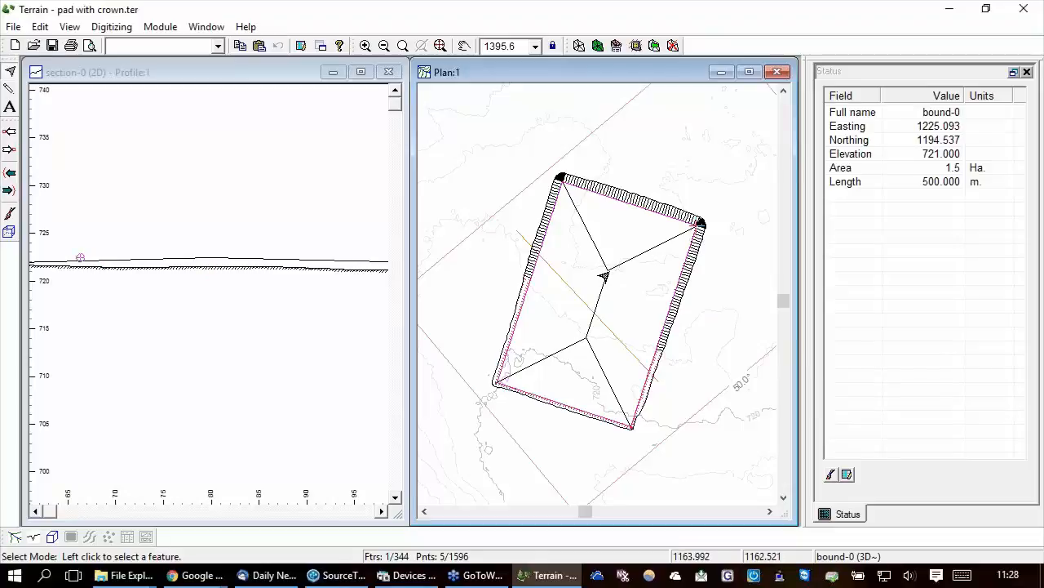
{"action": "mouse_move", "coordinate": [603, 278]}
{"action": "mouse_move", "coordinate": [757, 332]}
{"action": "left_click", "coordinate": [600, 275]}
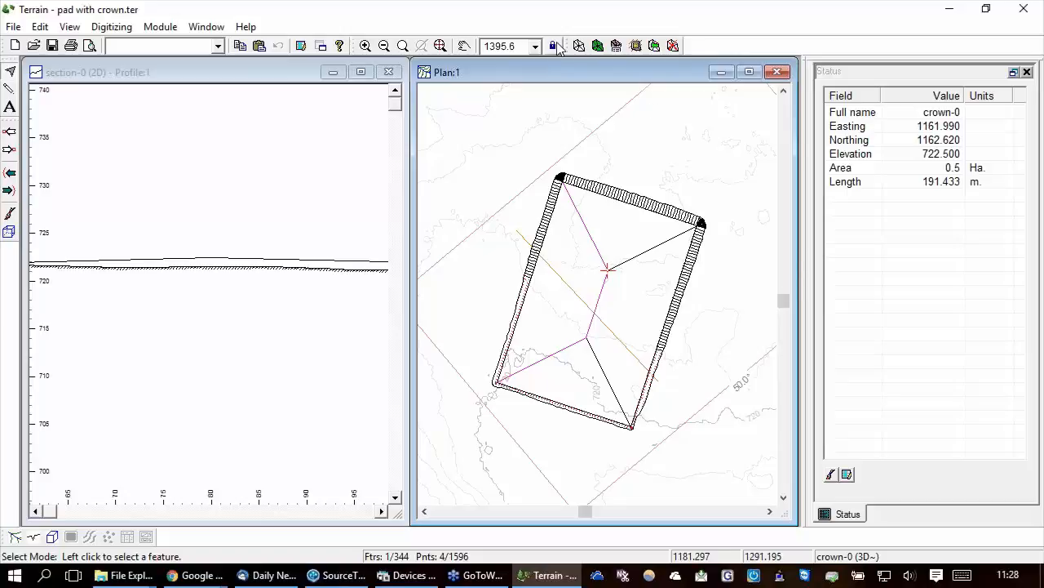
{"action": "left_click", "coordinate": [598, 46]}
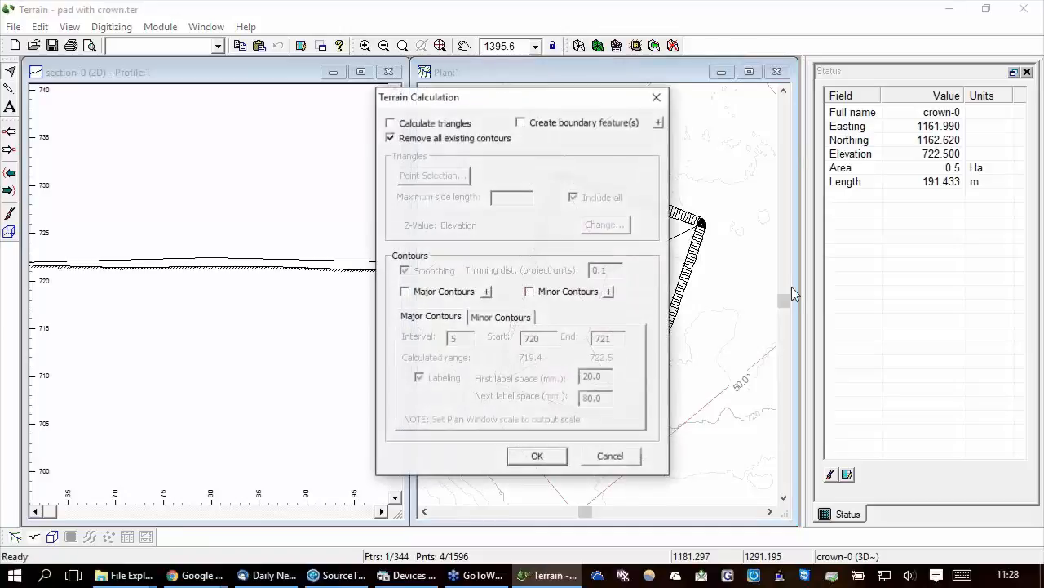
{"action": "left_click", "coordinate": [538, 457]}
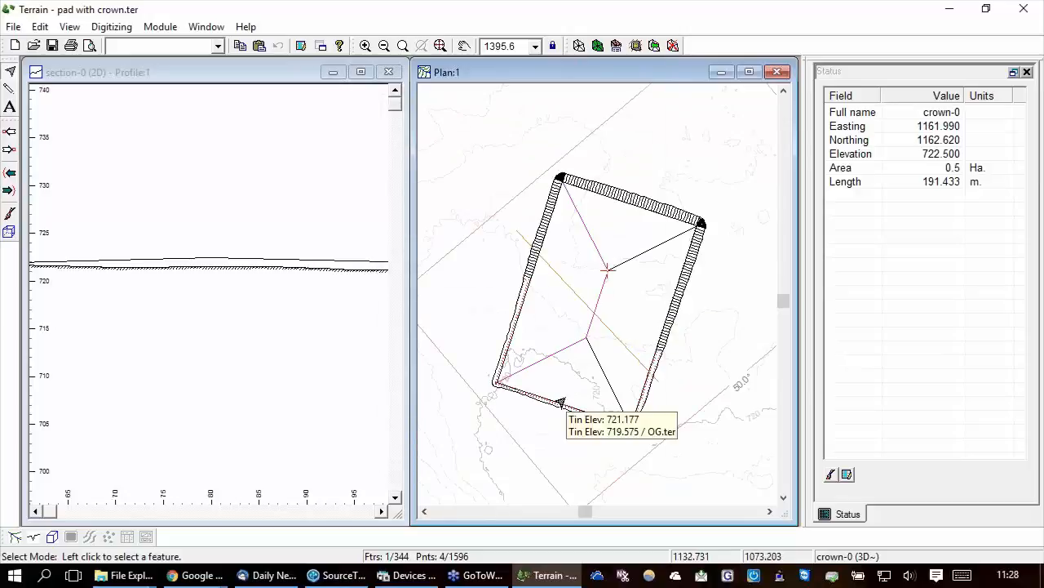
Review crown-0's feature properties and the available fill slope ratios in the grading settings, cancelling both without changes
{"action": "double_click", "coordinate": [601, 285]}
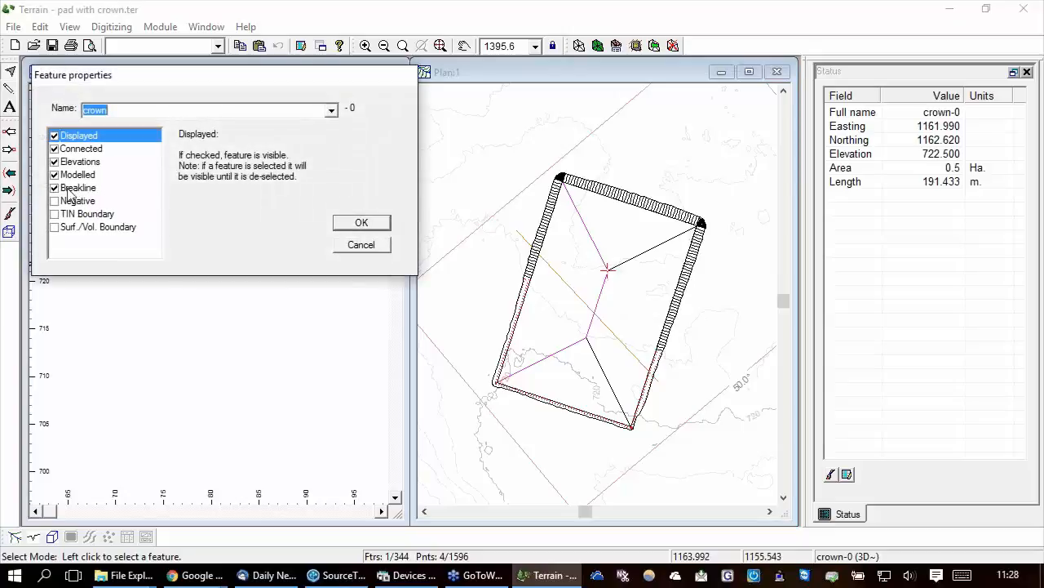
{"action": "left_click", "coordinate": [361, 245]}
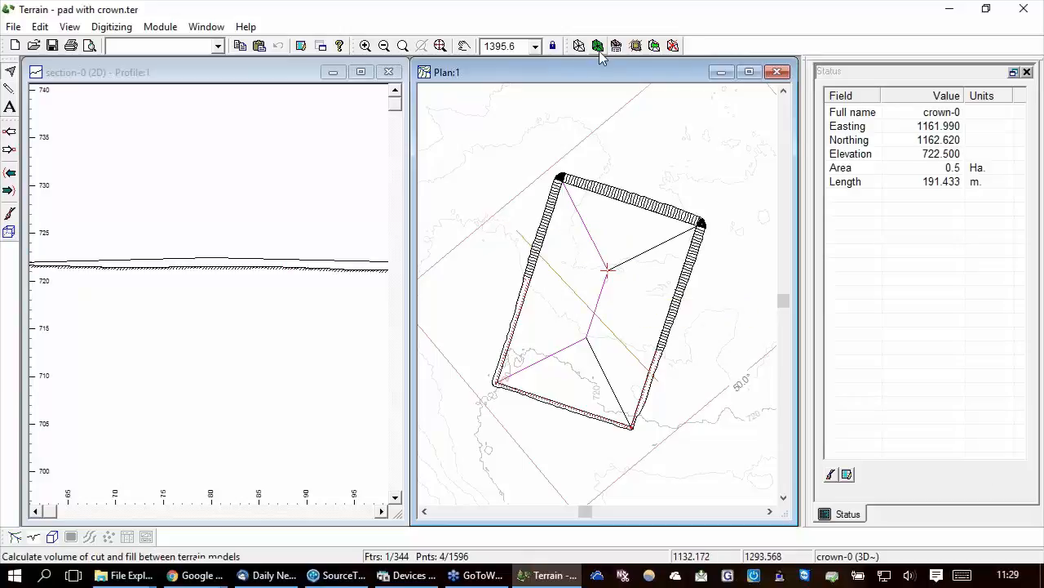
{"action": "left_click", "coordinate": [636, 46]}
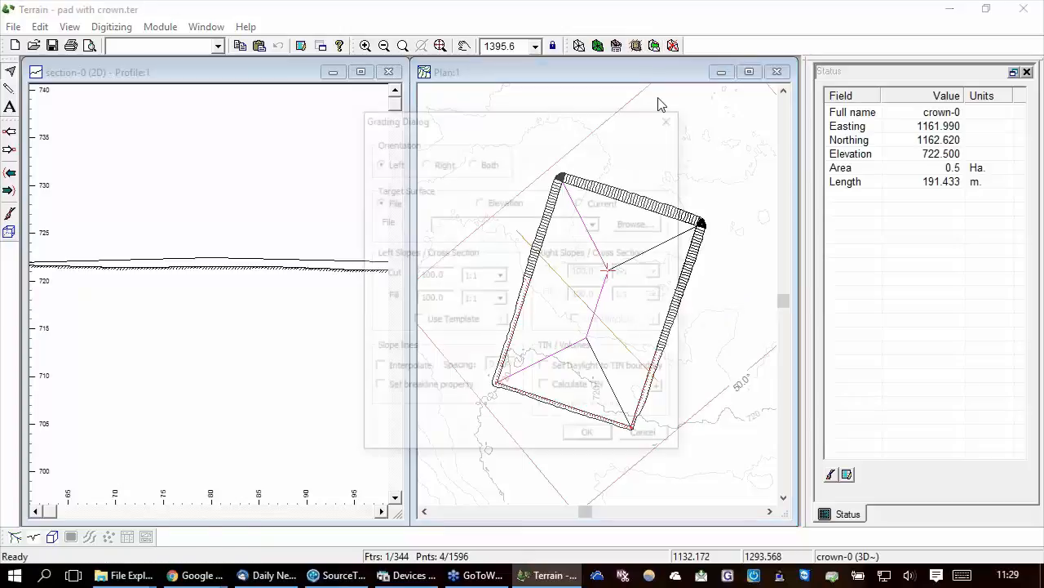
{"action": "left_click", "coordinate": [500, 299]}
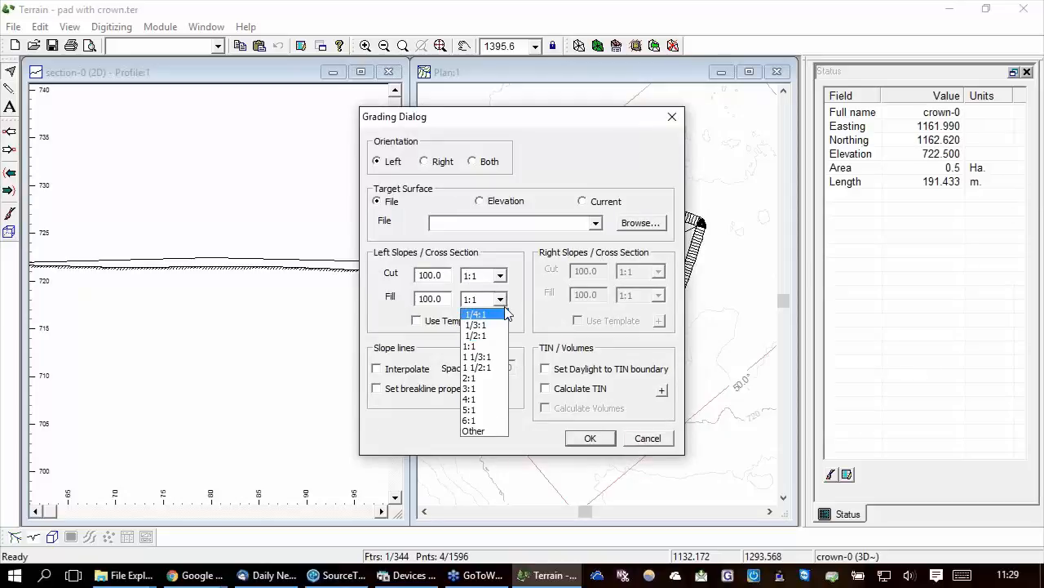
{"action": "left_click", "coordinate": [652, 445]}
{"action": "left_click", "coordinate": [648, 439]}
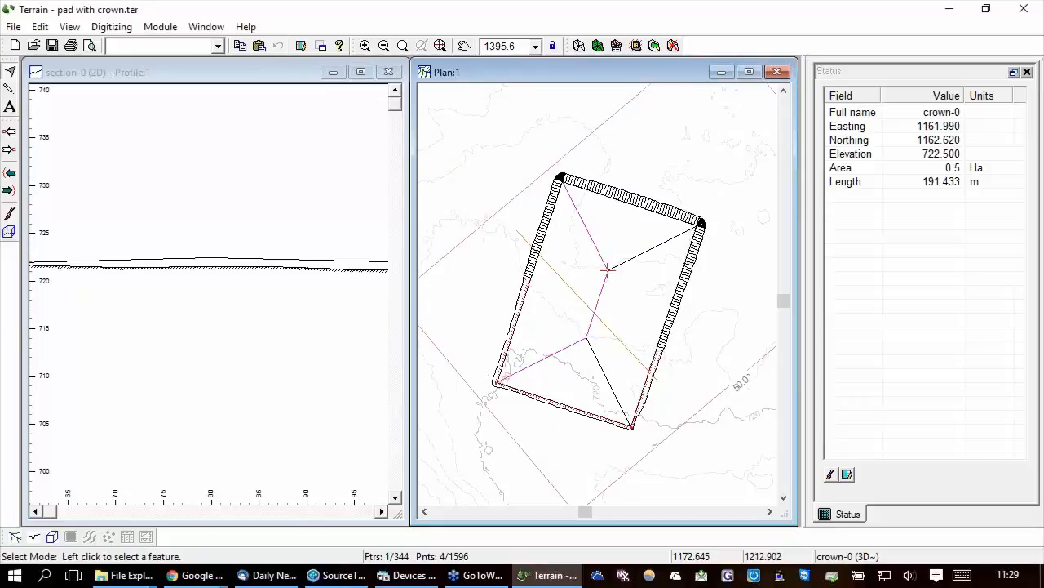
Select the bound-0 feature and review its grading settings against the plan, cancelling them without changes
{"action": "left_click", "coordinate": [622, 201]}
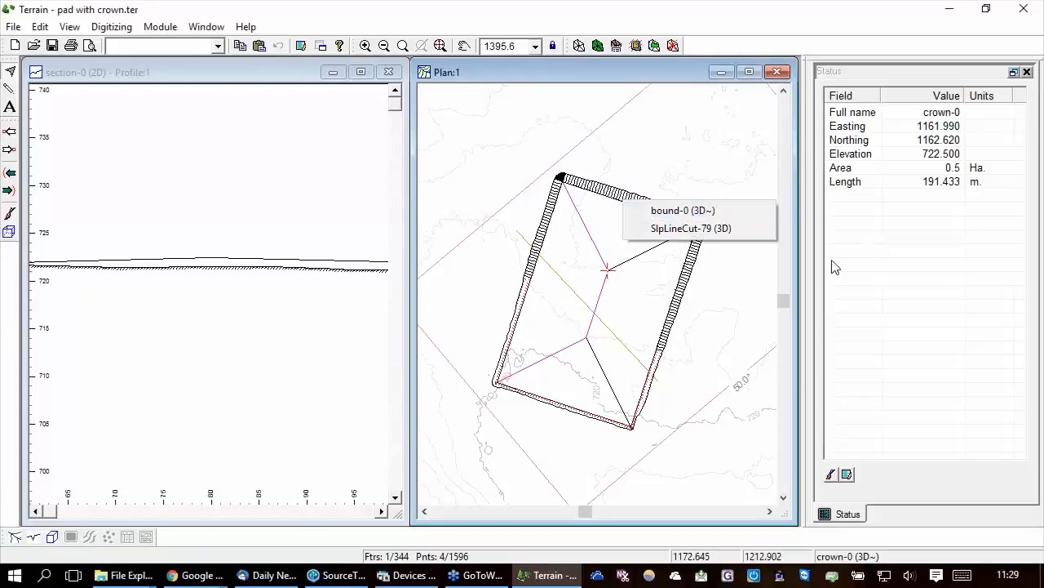
{"action": "left_click", "coordinate": [684, 210]}
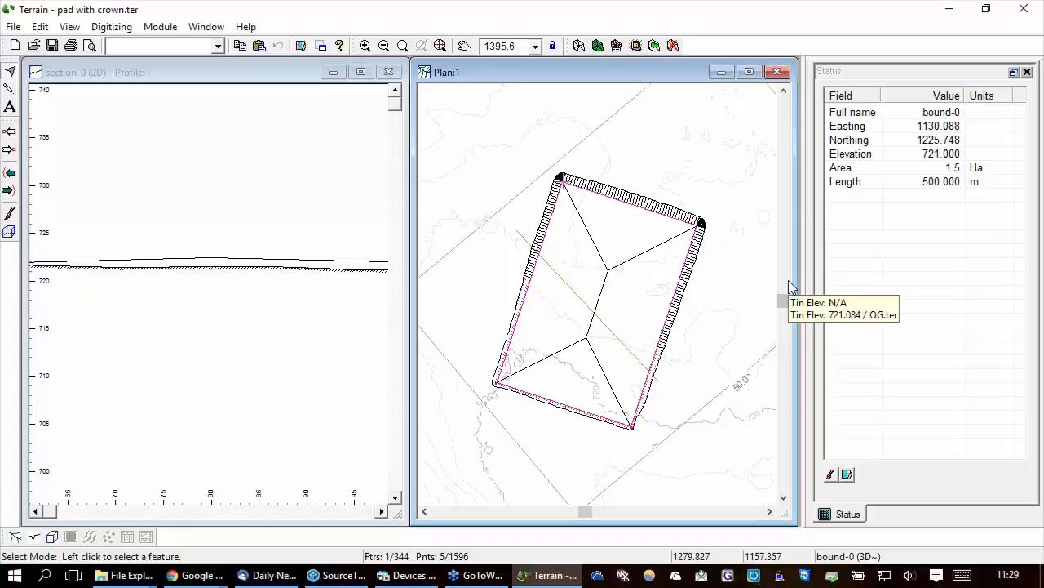
{"action": "scroll", "coordinate": [612, 214], "scroll_direction": "up", "scroll_amount": 1}
{"action": "scroll", "coordinate": [612, 213], "scroll_direction": "up", "scroll_amount": 1}
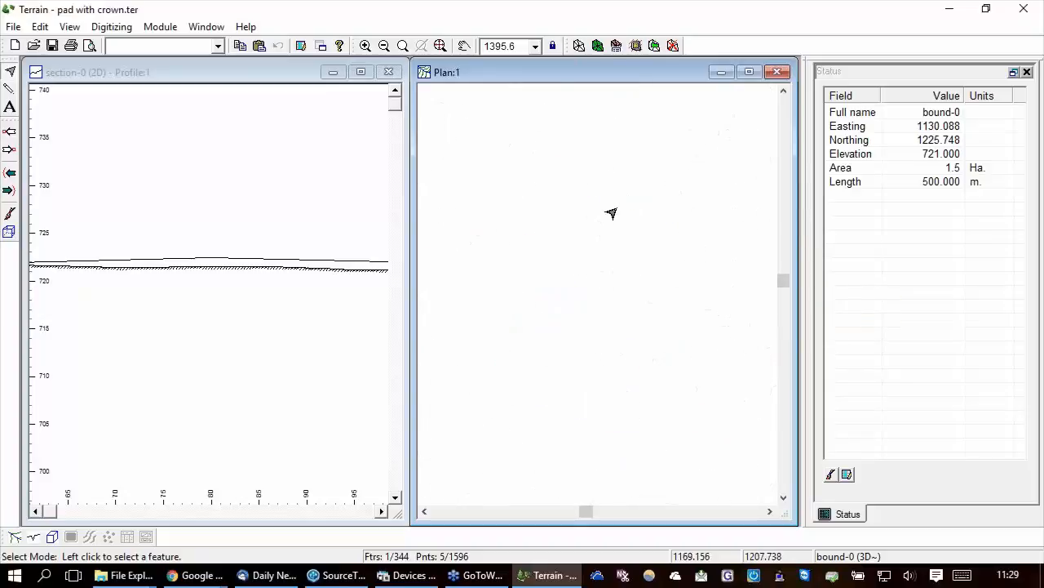
{"action": "scroll", "coordinate": [612, 214], "scroll_direction": "up", "scroll_amount": 2}
{"action": "scroll", "coordinate": [612, 214], "scroll_direction": "down", "scroll_amount": 1}
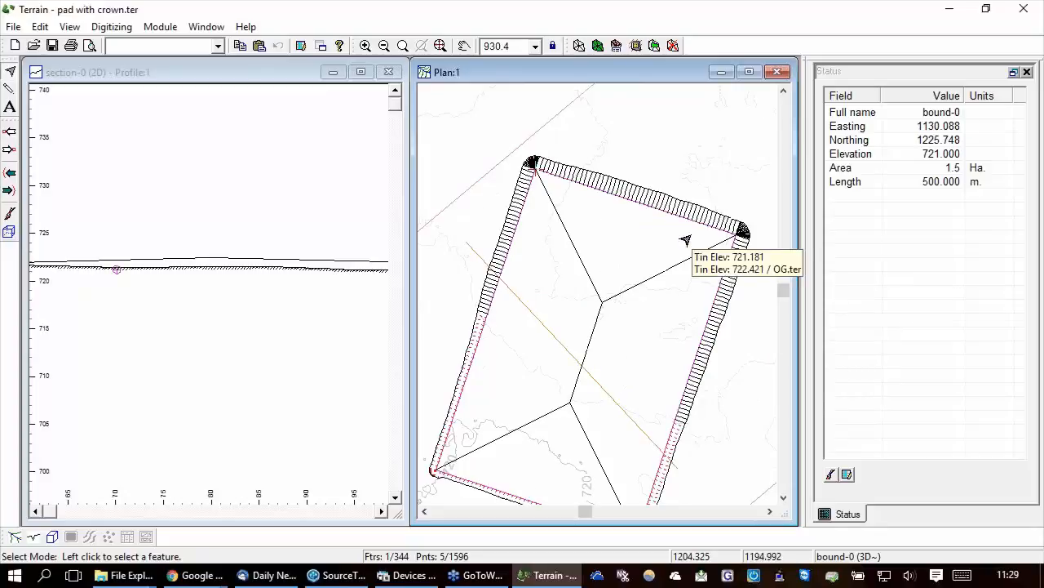
{"action": "left_click", "coordinate": [635, 46]}
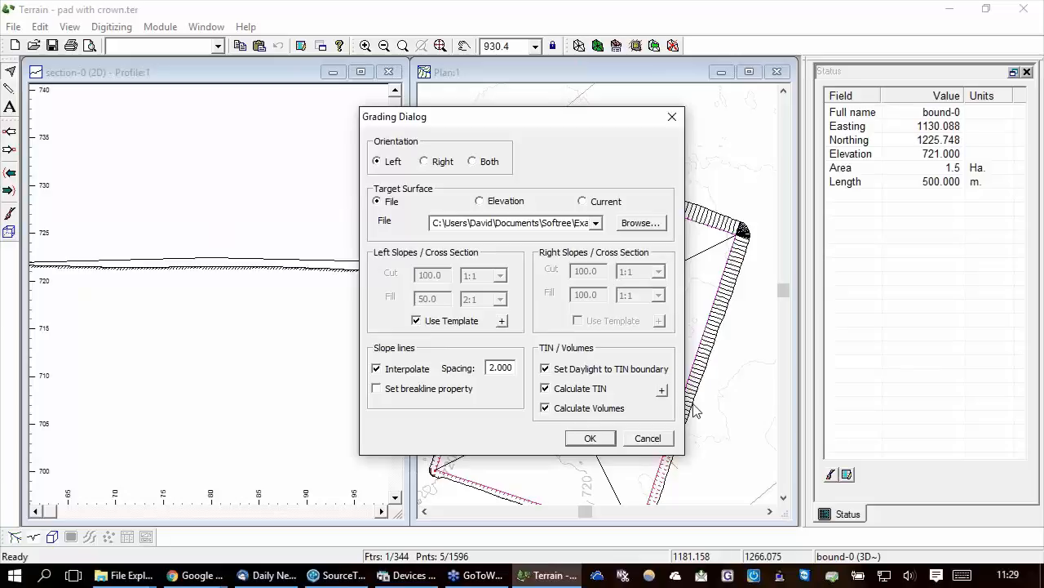
{"action": "left_click", "coordinate": [649, 441]}
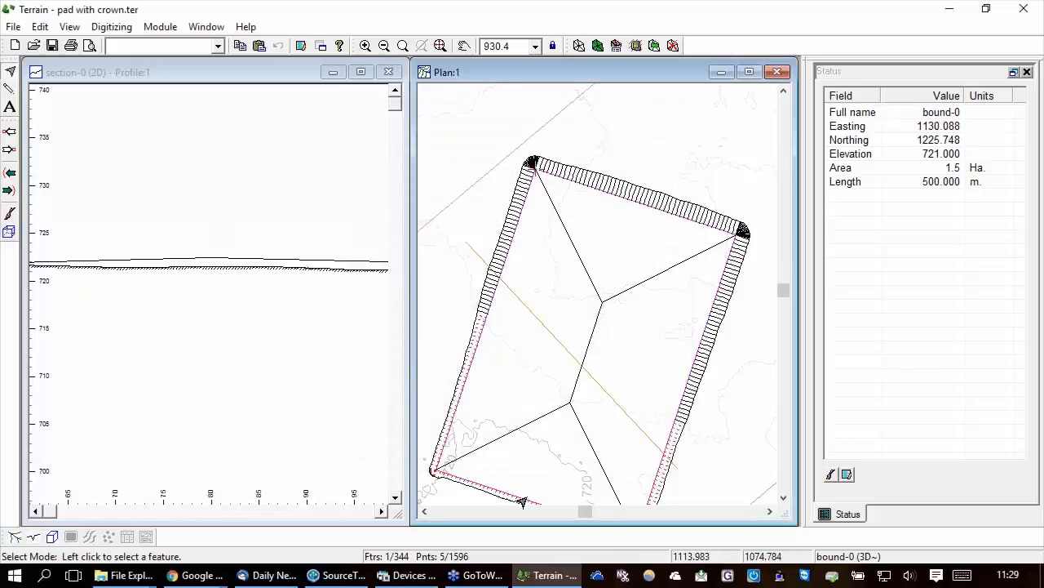
{"action": "middle_click_drag", "start_coordinate": [661, 314], "coordinate": [463, 395]}
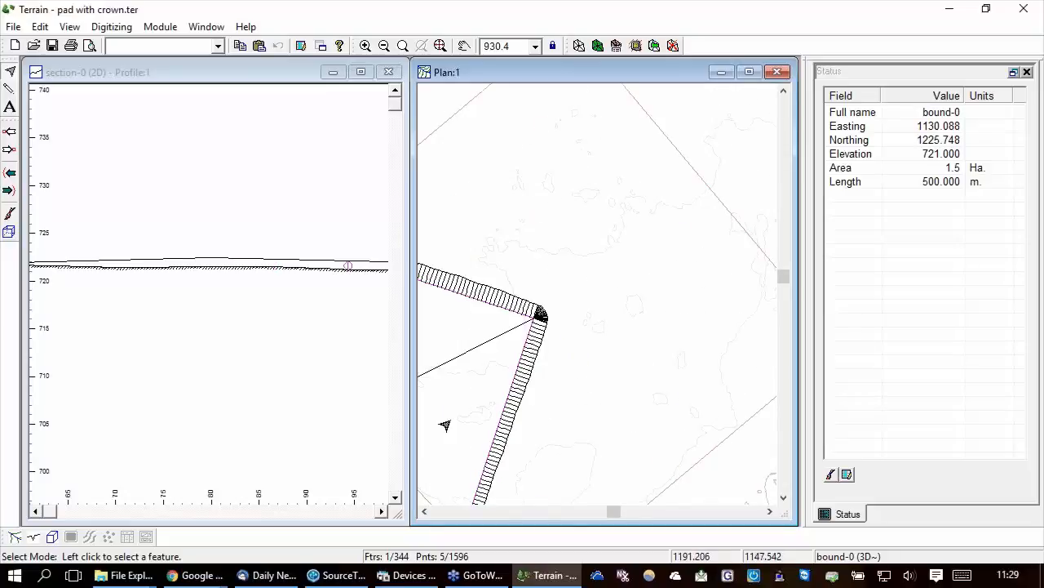
{"action": "middle_click_drag", "start_coordinate": [444, 425], "coordinate": [681, 319]}
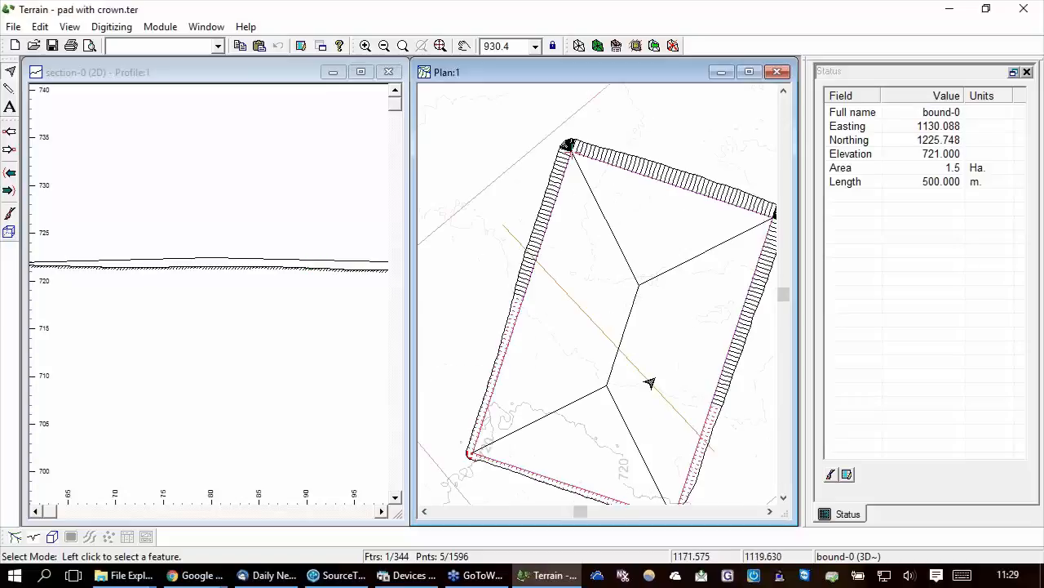
Select bound-0 in the plan, inspect its profile against the ground, and recalculate the terrain with existing contours removed
{"action": "mouse_move", "coordinate": [642, 380]}
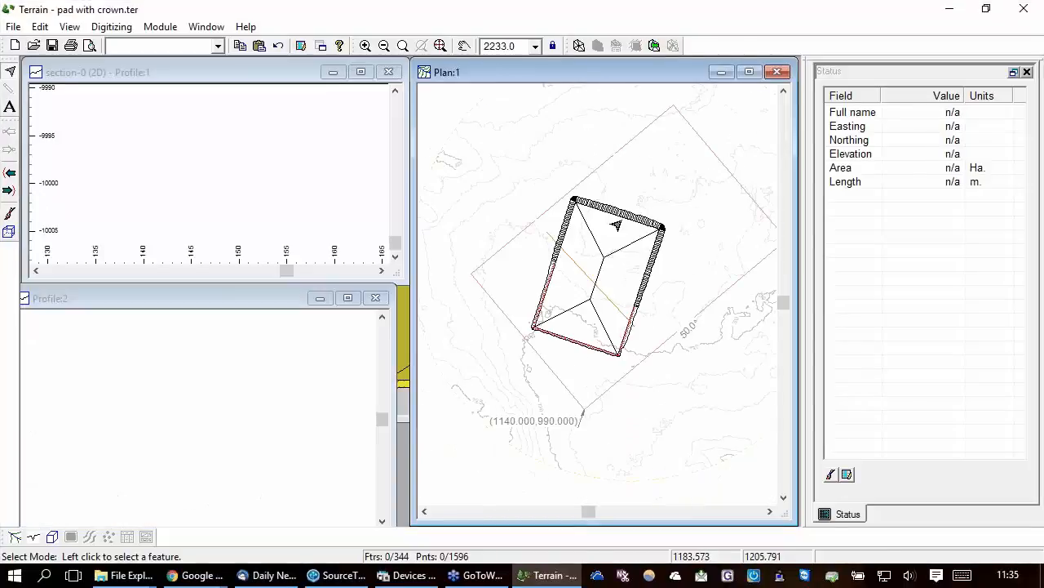
{"action": "left_click", "coordinate": [621, 222]}
{"action": "left_click", "coordinate": [751, 232]}
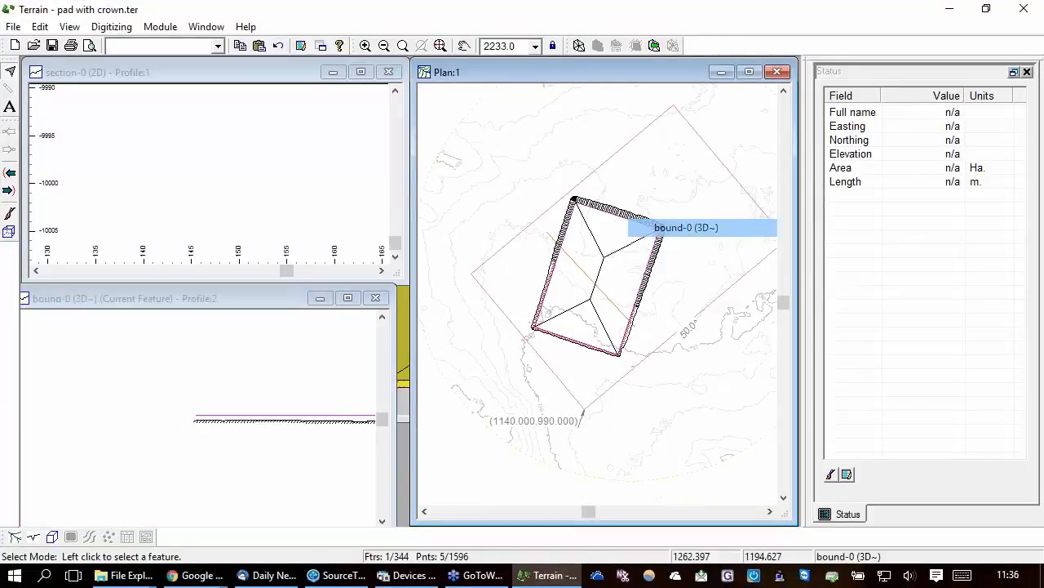
{"action": "left_click", "coordinate": [296, 394]}
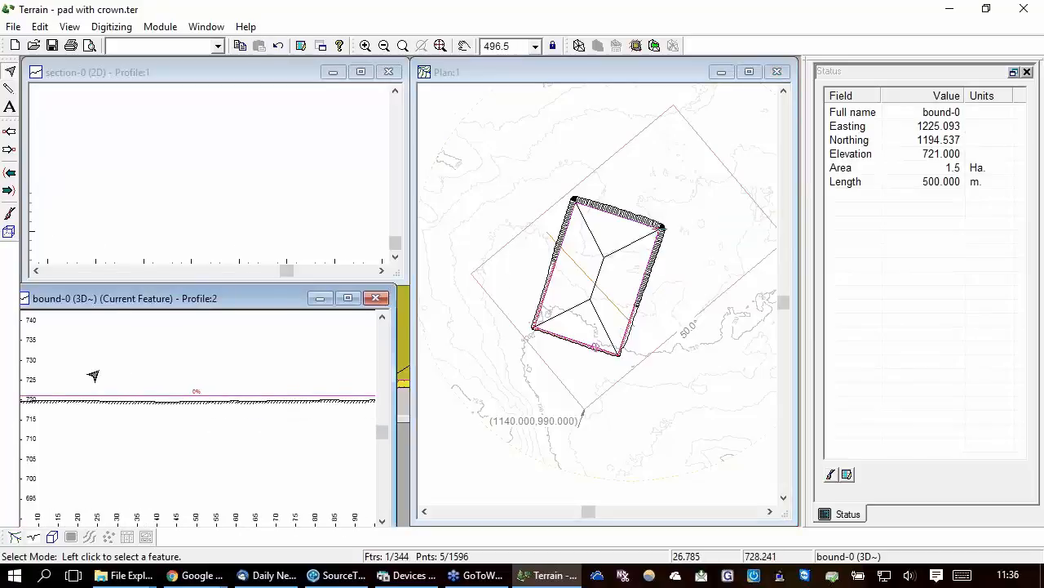
{"action": "scroll", "coordinate": [50, 401], "scroll_direction": "down", "scroll_amount": 3}
{"action": "mouse_move", "coordinate": [274, 420]}
{"action": "middle_mouse_down"}
{"action": "mouse_move", "coordinate": [158, 384]}
{"action": "mouse_move", "coordinate": [108, 402]}
{"action": "middle_mouse_up"}
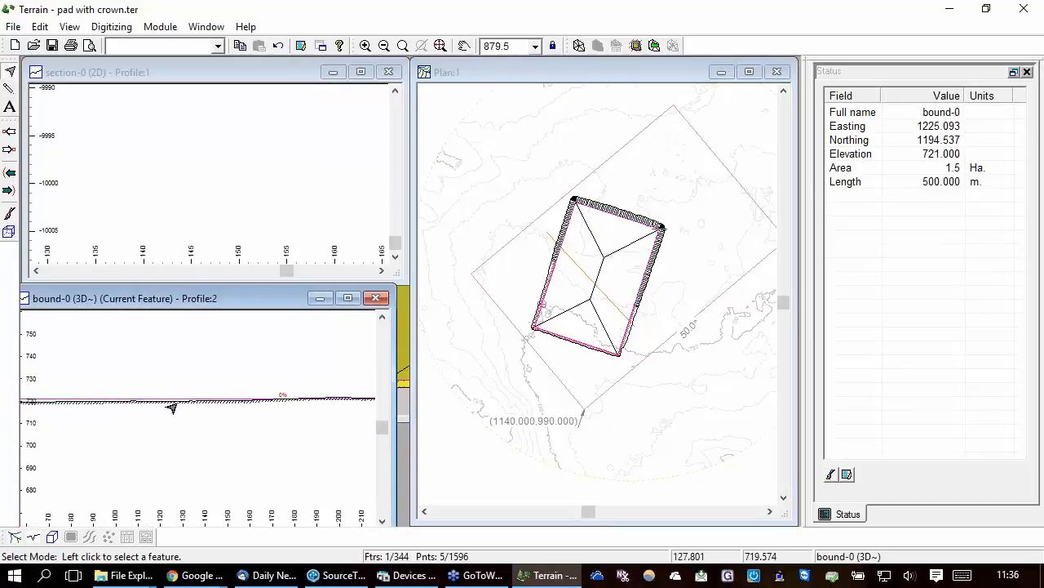
{"action": "middle_click_drag", "start_coordinate": [236, 390], "coordinate": [145, 397]}
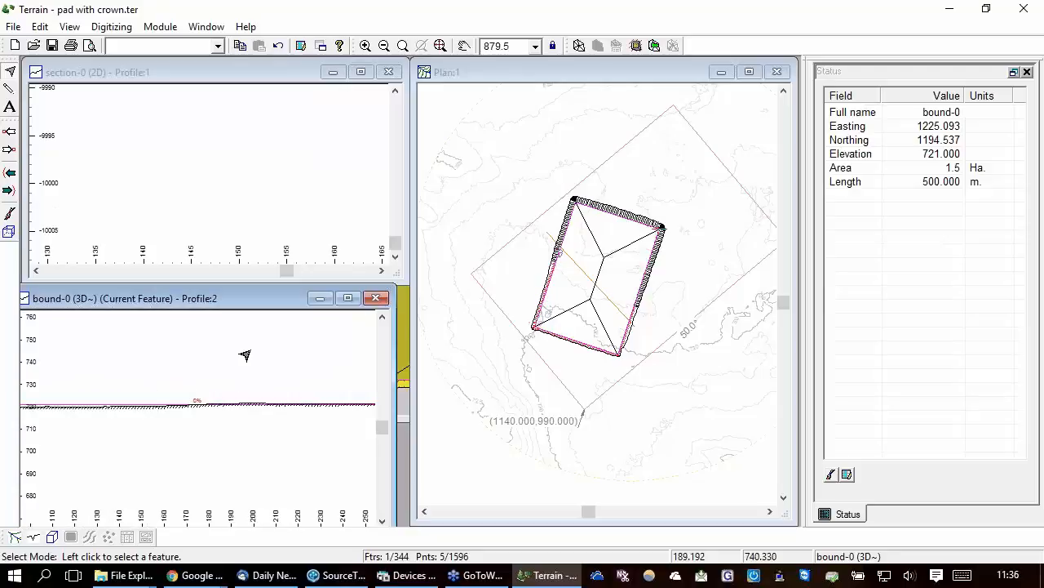
{"action": "left_click", "coordinate": [577, 47]}
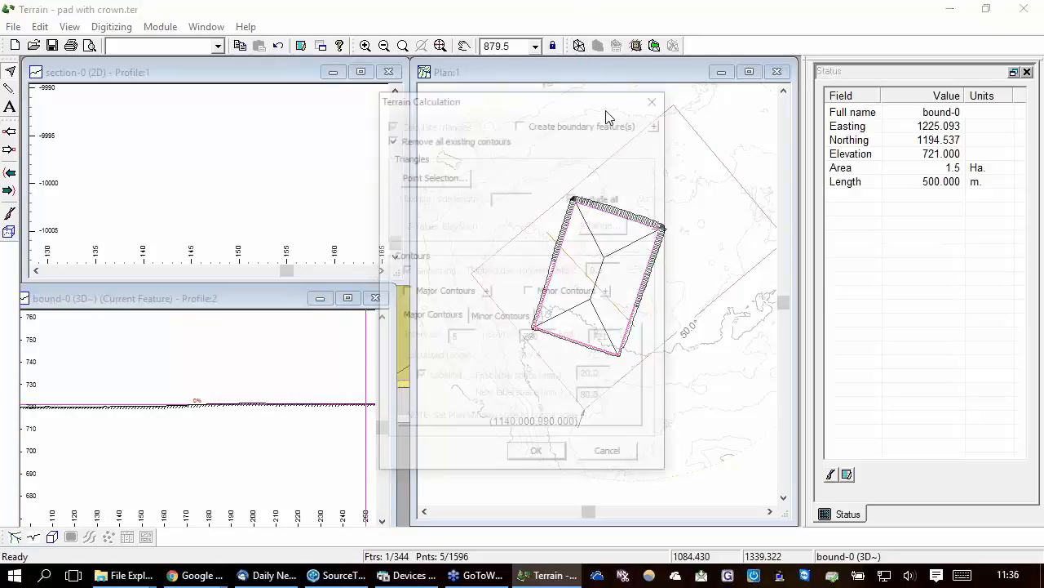
{"action": "left_click", "coordinate": [536, 450]}
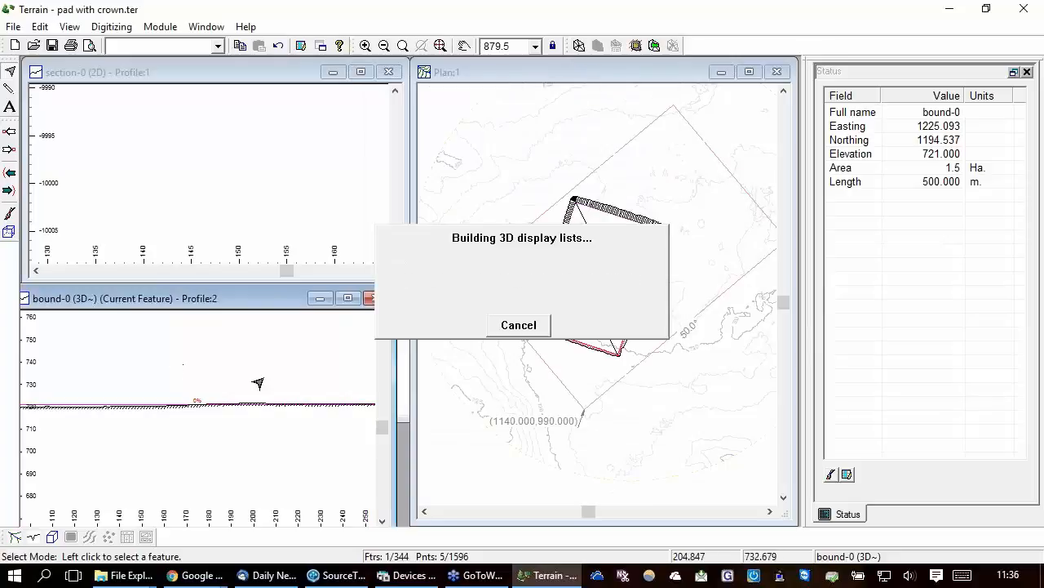
Auto-scale the bound-0 profile with a vertical-to-horizontal ratio of 5, and inspect it along to the boundary's far end
{"action": "right_click", "coordinate": [245, 372]}
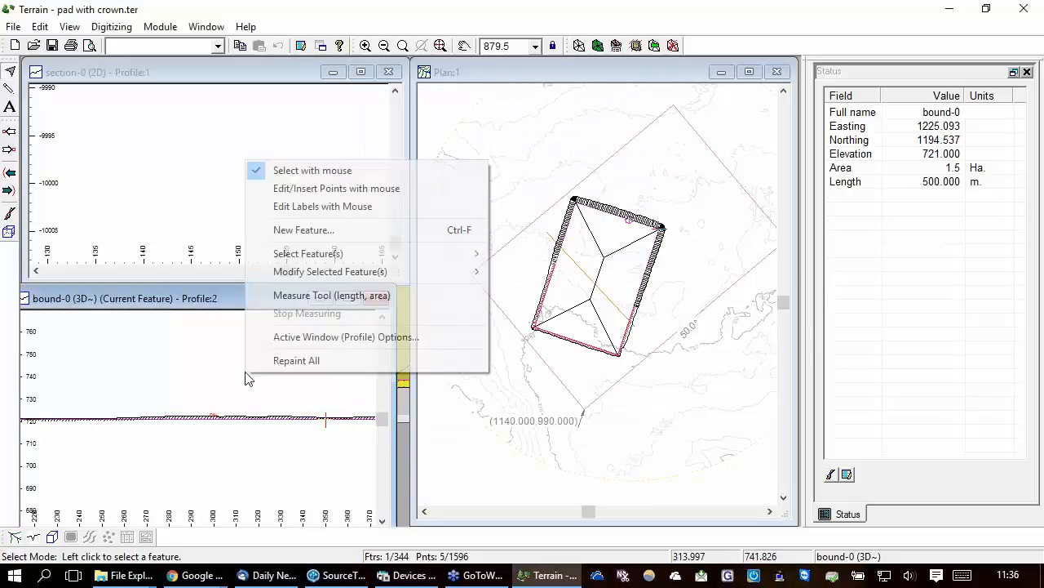
{"action": "left_click", "coordinate": [300, 339]}
{"action": "left_click", "coordinate": [395, 284]}
{"action": "double_click", "coordinate": [547, 281]}
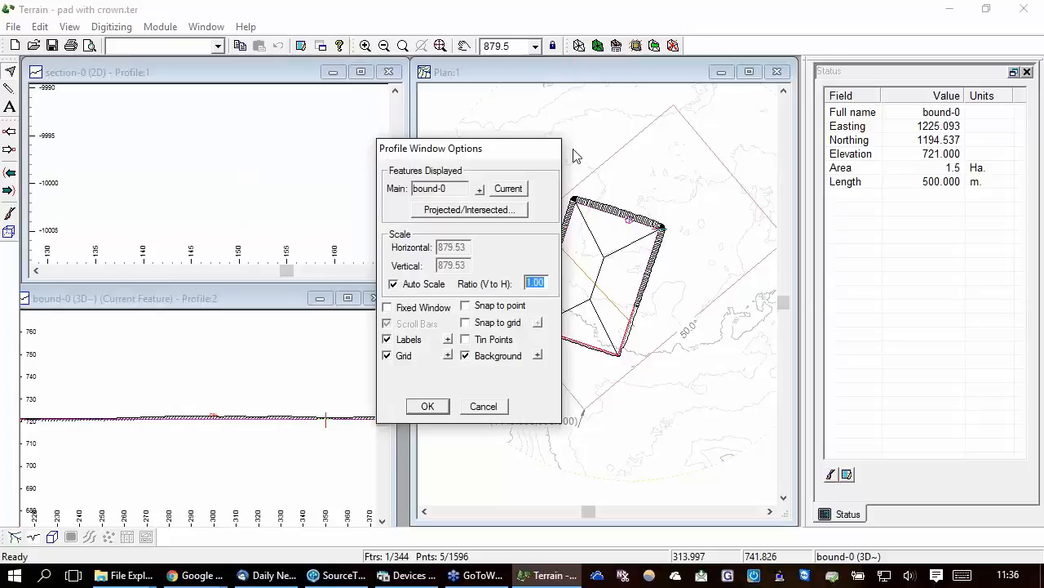
{"action": "type", "text": "5"}
{"action": "left_click", "coordinate": [427, 405]}
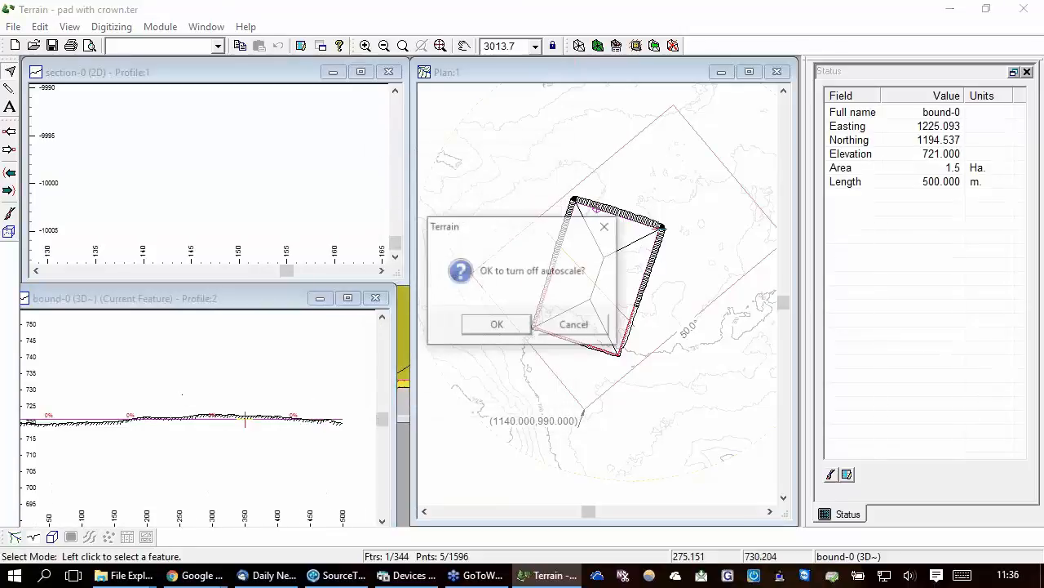
{"action": "left_click", "coordinate": [498, 326]}
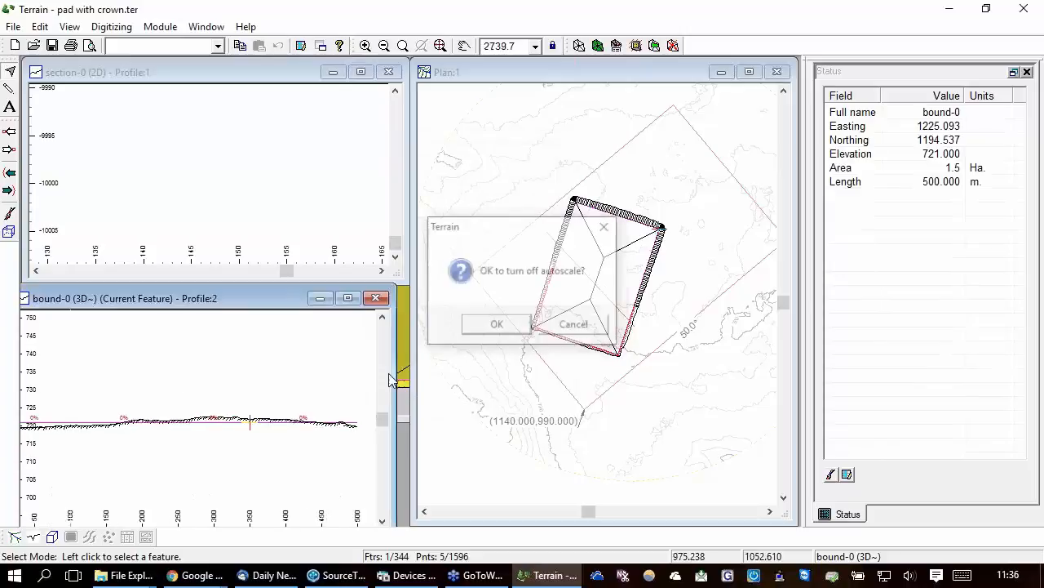
{"action": "scroll", "coordinate": [335, 423], "scroll_direction": "up", "scroll_amount": 3}
{"action": "scroll", "coordinate": [328, 425], "scroll_direction": "up", "scroll_amount": 2}
{"action": "middle_click_drag", "start_coordinate": [329, 425], "coordinate": [184, 413]}
Select the section-0 feature, close the bound-0 profile window and fit section-0's whole profile in its own window
{"action": "left_click", "coordinate": [610, 309]}
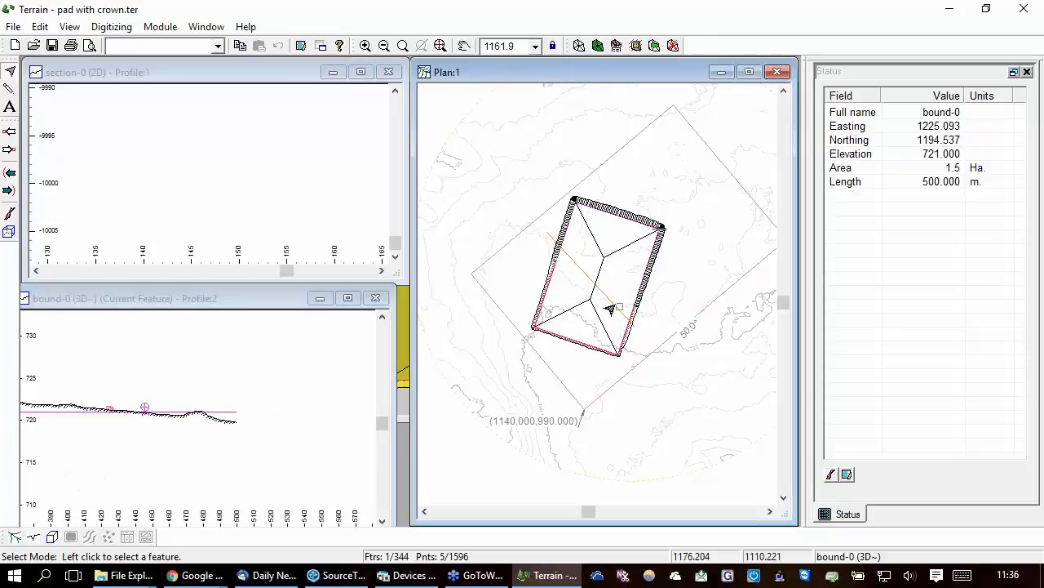
{"action": "left_click", "coordinate": [191, 280]}
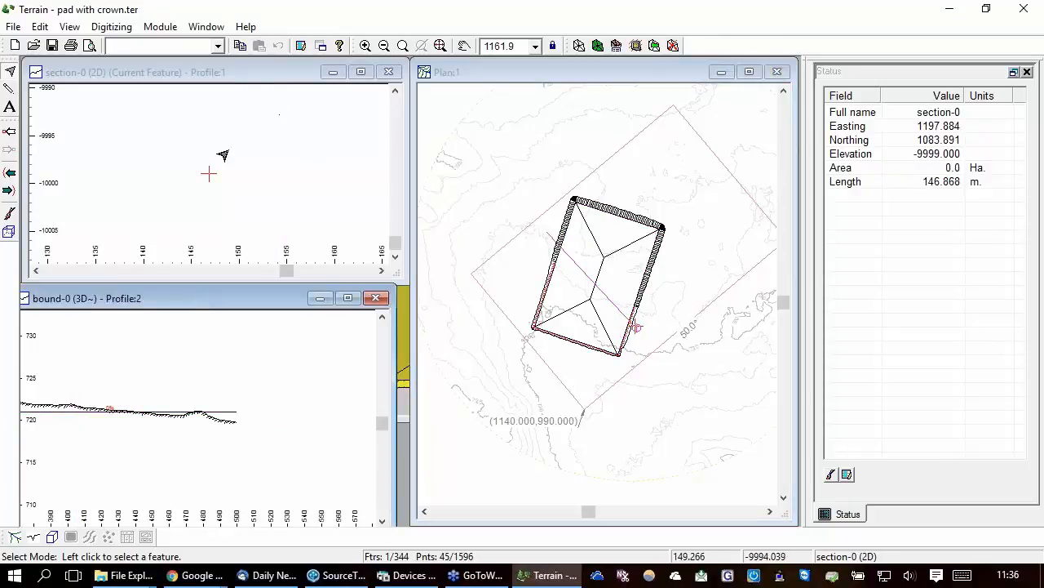
{"action": "left_click", "coordinate": [375, 297]}
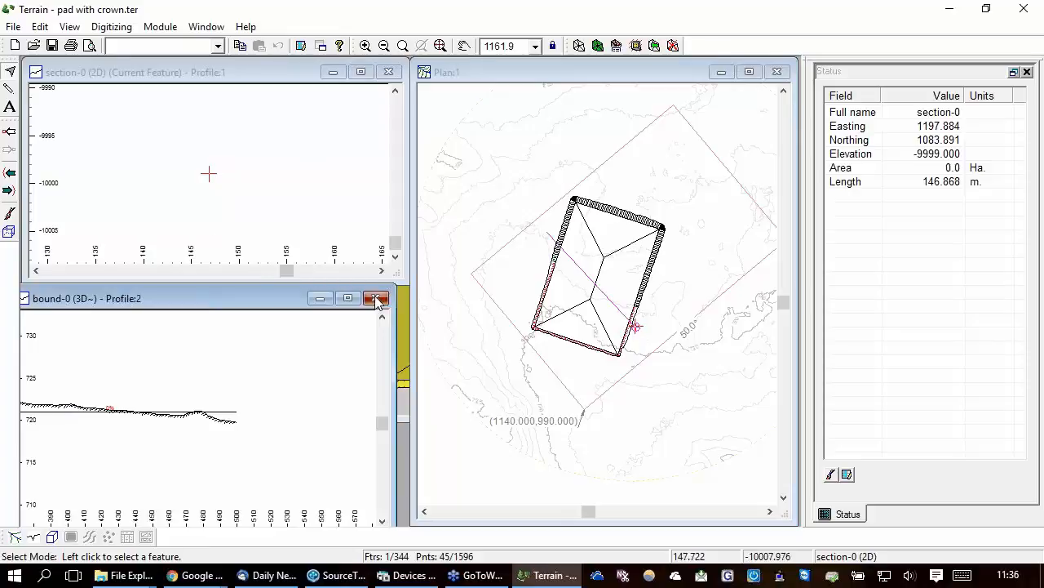
{"action": "left_click", "coordinate": [263, 77]}
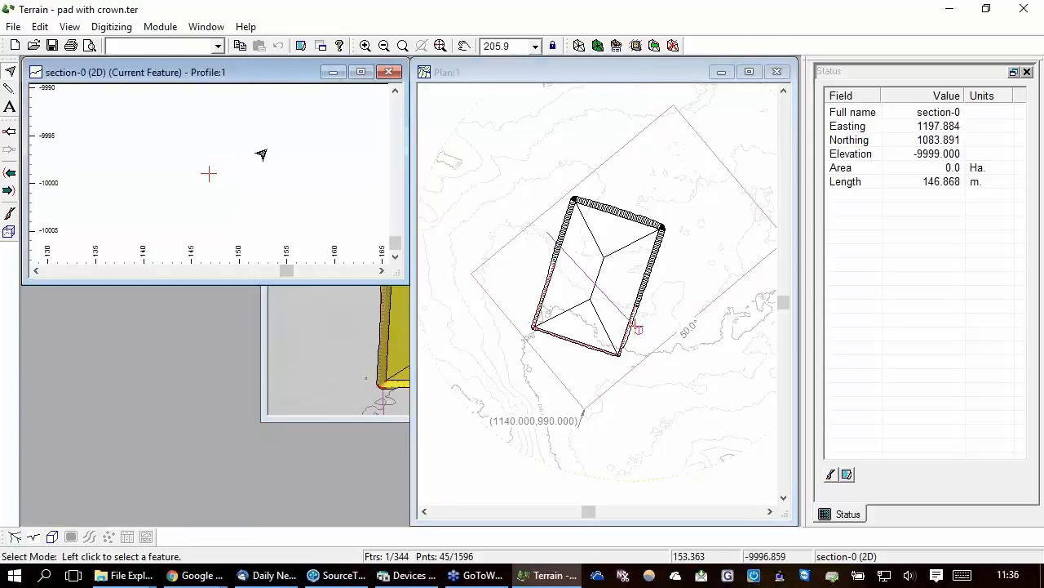
{"action": "left_click", "coordinate": [439, 46]}
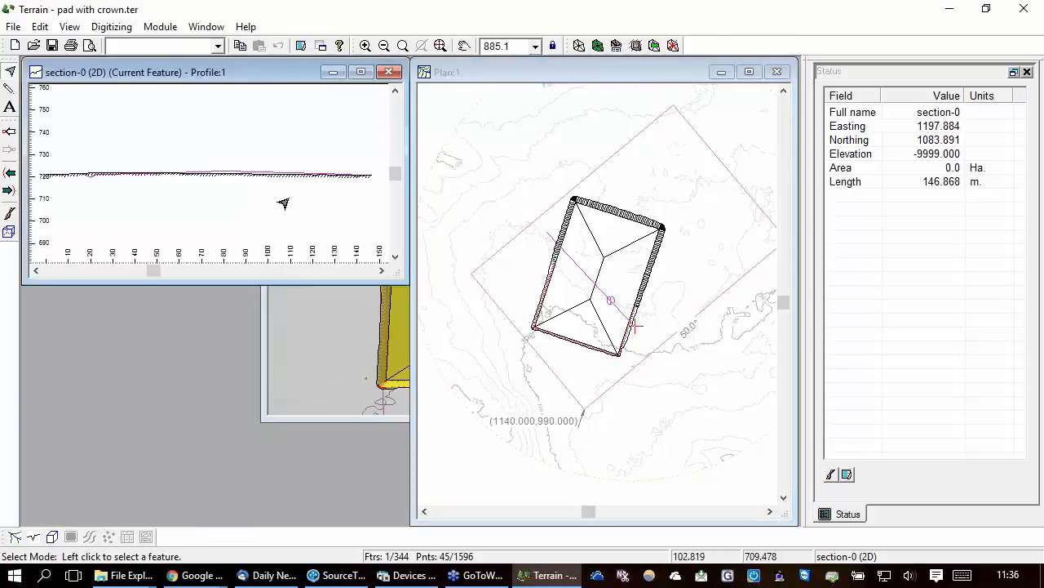
Inspect the ditch at the far end of section-0, and auto-scale its profile with a vertical-to-horizontal ratio of 5
{"action": "middle_click_drag", "start_coordinate": [349, 177], "coordinate": [266, 190]}
{"action": "scroll", "coordinate": [266, 190], "scroll_direction": "up", "scroll_amount": 1}
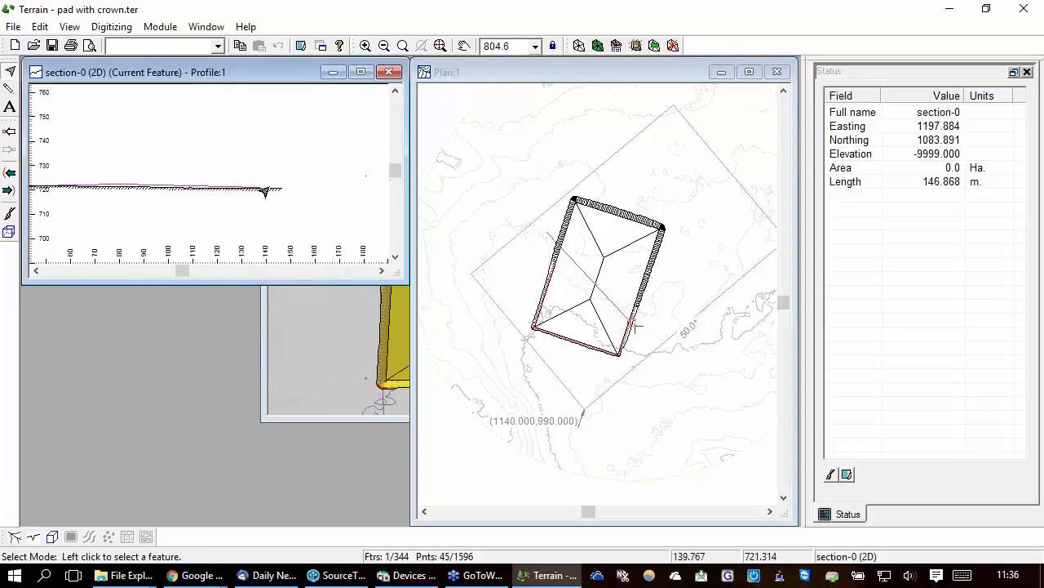
{"action": "scroll", "coordinate": [259, 191], "scroll_direction": "up", "scroll_amount": 3}
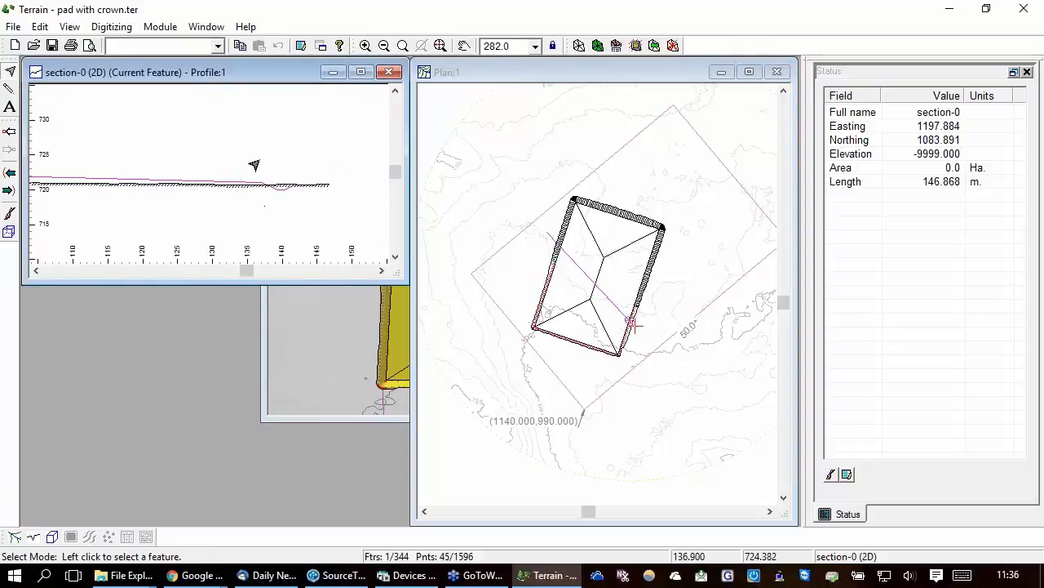
{"action": "right_click", "coordinate": [261, 162]}
{"action": "left_click", "coordinate": [350, 335]}
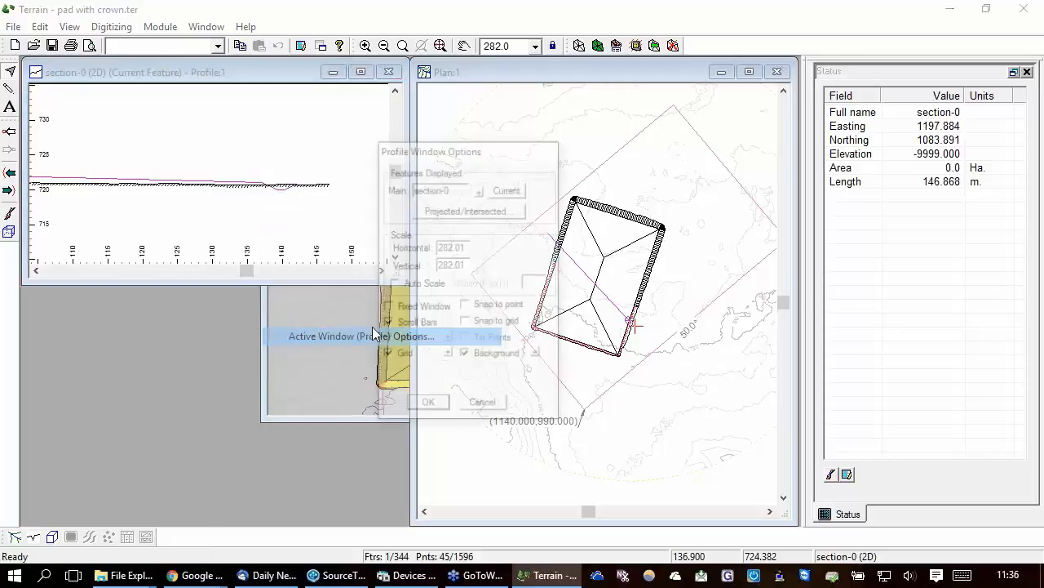
{"action": "double_click", "coordinate": [545, 283]}
{"action": "type", "text": "5"}
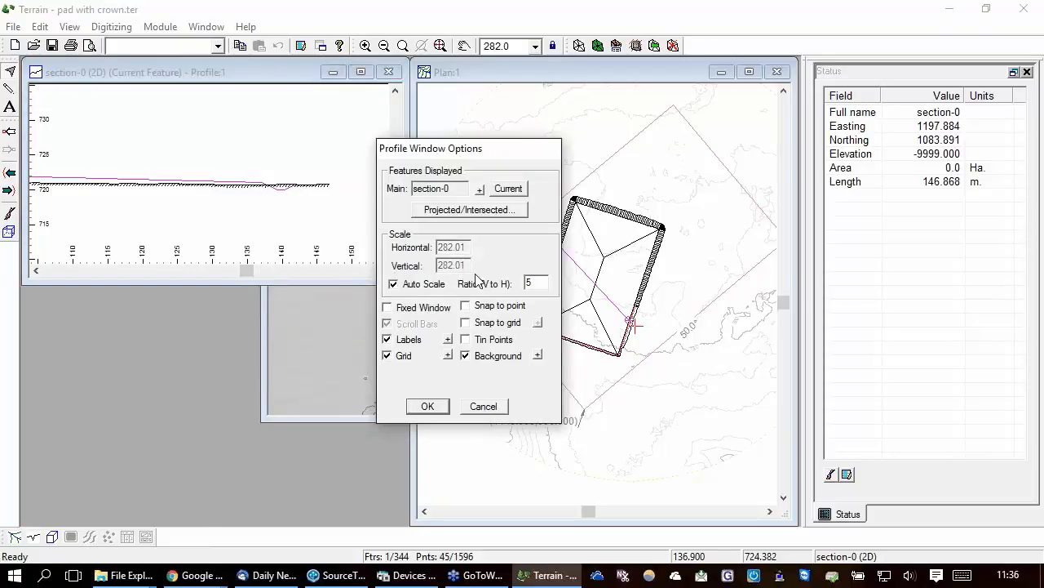
{"action": "left_click", "coordinate": [427, 406]}
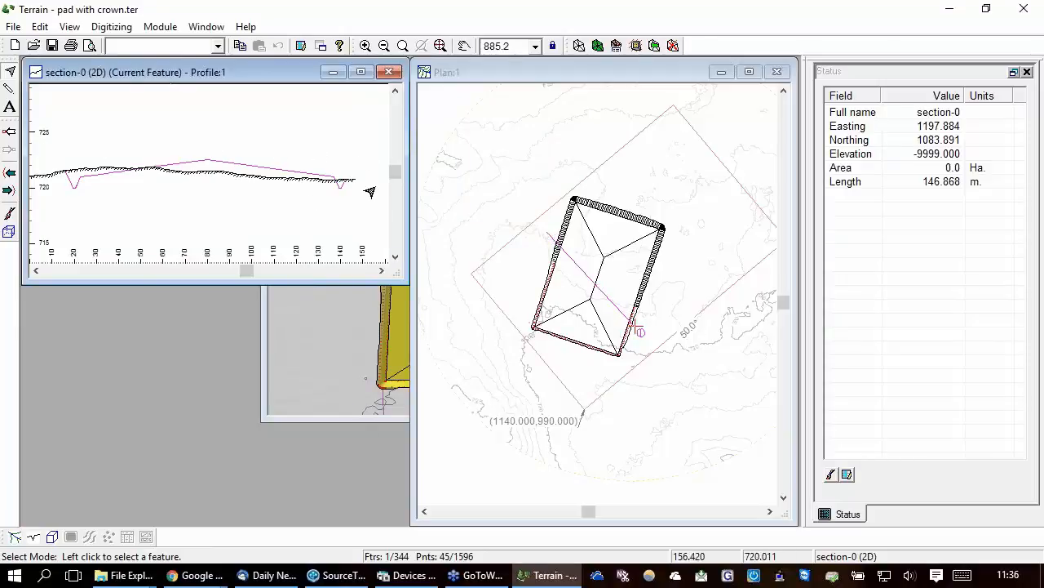
{"action": "mouse_move", "coordinate": [252, 80]}
{"action": "left_mouse_down"}
{"action": "mouse_move", "coordinate": [253, 113]}
{"action": "mouse_move", "coordinate": [246, 70]}
{"action": "left_mouse_up"}
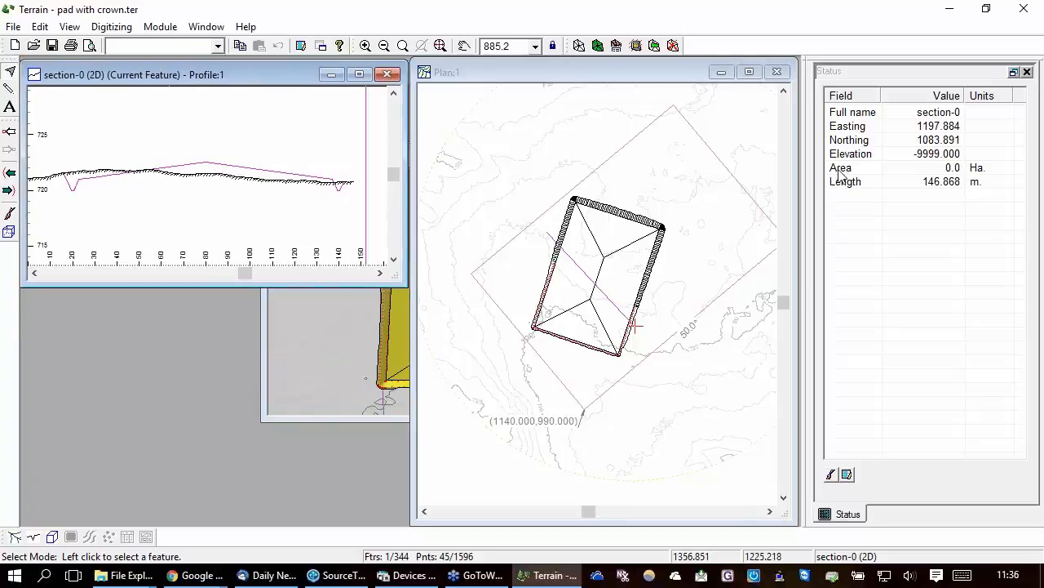
{"action": "key", "text": "ctrl+v"}
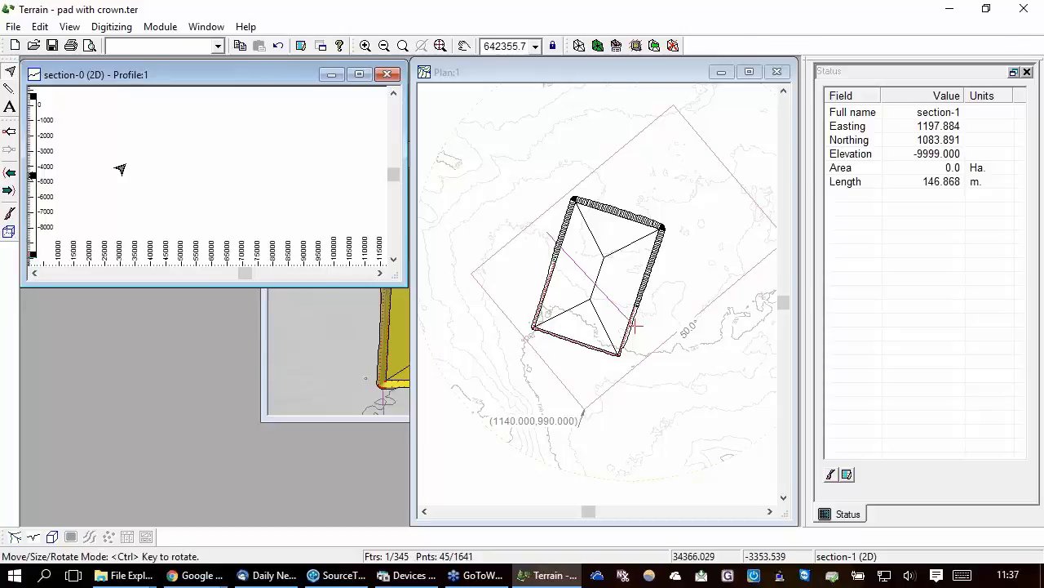
{"action": "scroll", "coordinate": [120, 159], "scroll_direction": "up", "scroll_amount": 1}
{"action": "left_click", "coordinate": [605, 330]}
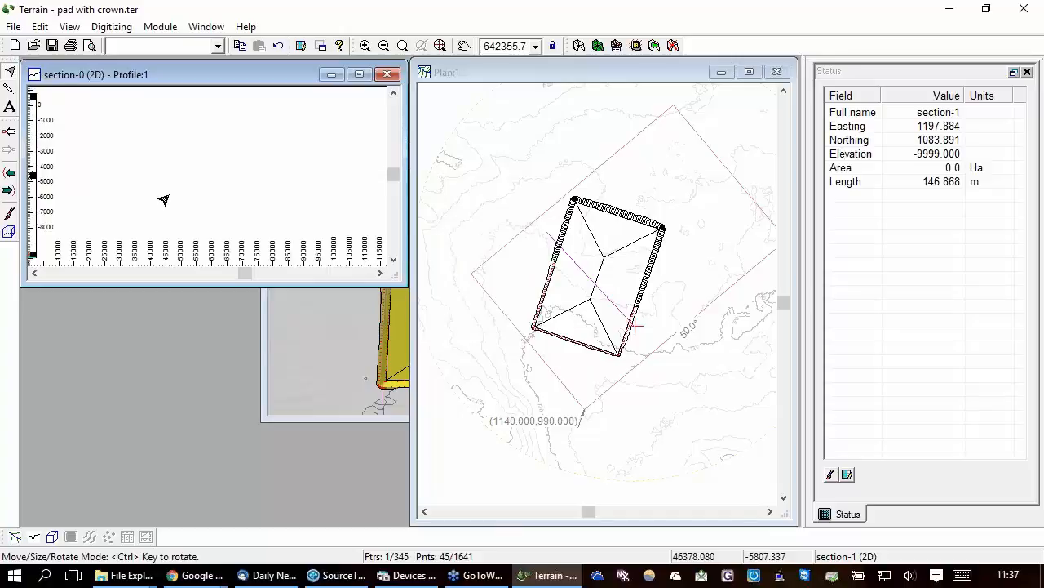
{"action": "key", "text": "Delete"}
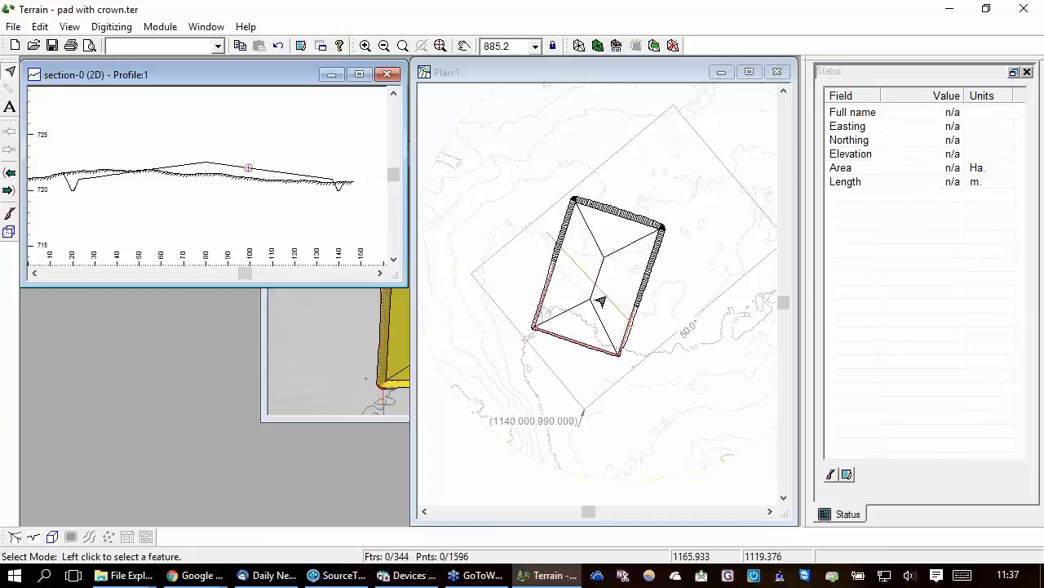
Duplicate the section-0 line and move the copy parallel to it, across the northern part of the pad
{"action": "left_click", "coordinate": [601, 301]}
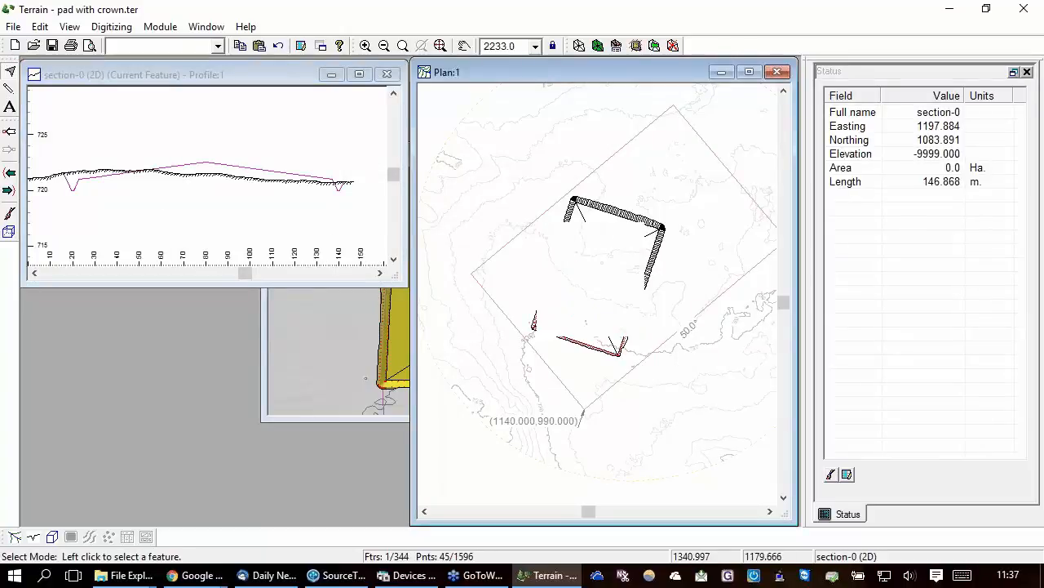
{"action": "key", "text": "ctrl+z"}
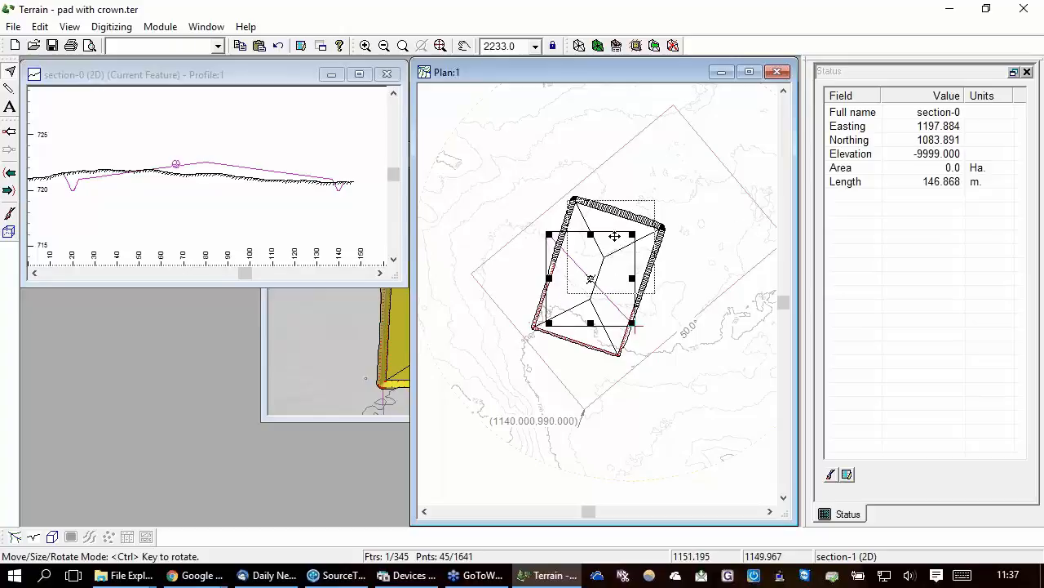
{"action": "left_click_drag", "start_coordinate": [594, 268], "coordinate": [615, 236]}
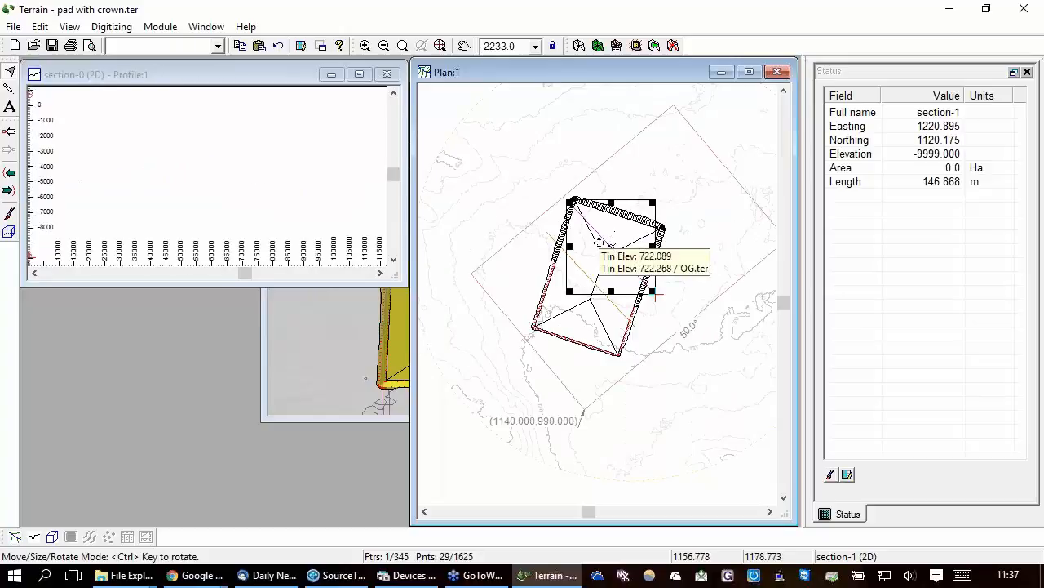
Create a new profile window for section-1 and place it directly below section-0's profile window
{"action": "left_click", "coordinate": [204, 26]}
{"action": "mouse_move", "coordinate": [165, 48]}
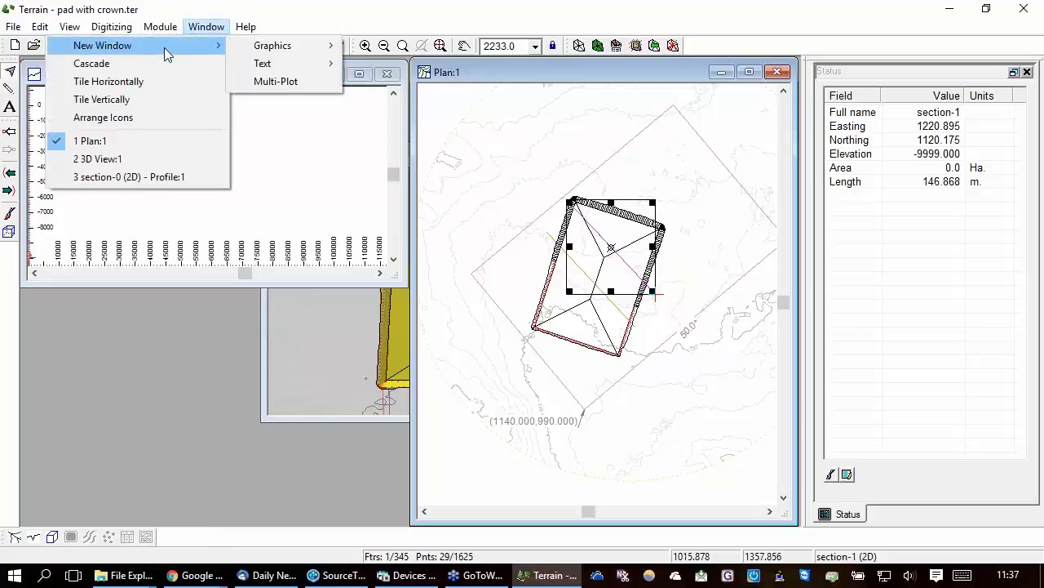
{"action": "mouse_move", "coordinate": [278, 46]}
{"action": "left_click", "coordinate": [203, 49]}
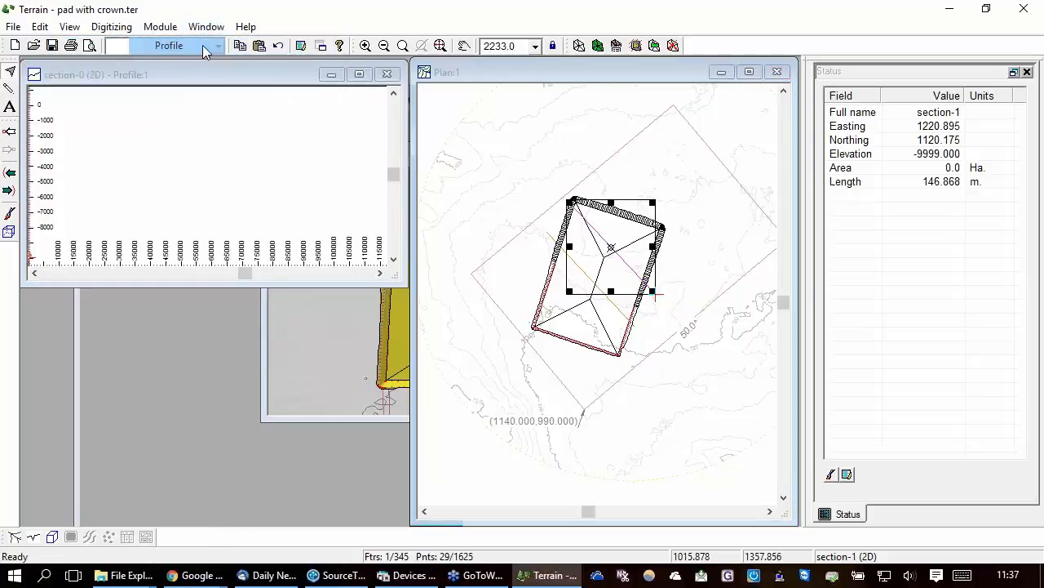
{"action": "left_click_drag", "start_coordinate": [266, 340], "coordinate": [265, 342]}
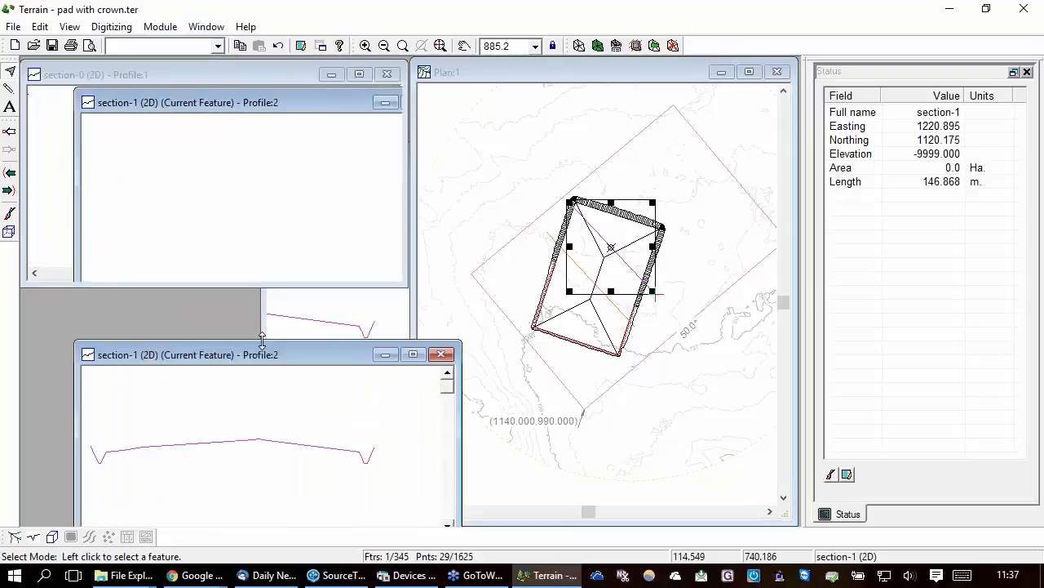
{"action": "left_click_drag", "start_coordinate": [329, 350], "coordinate": [286, 308]}
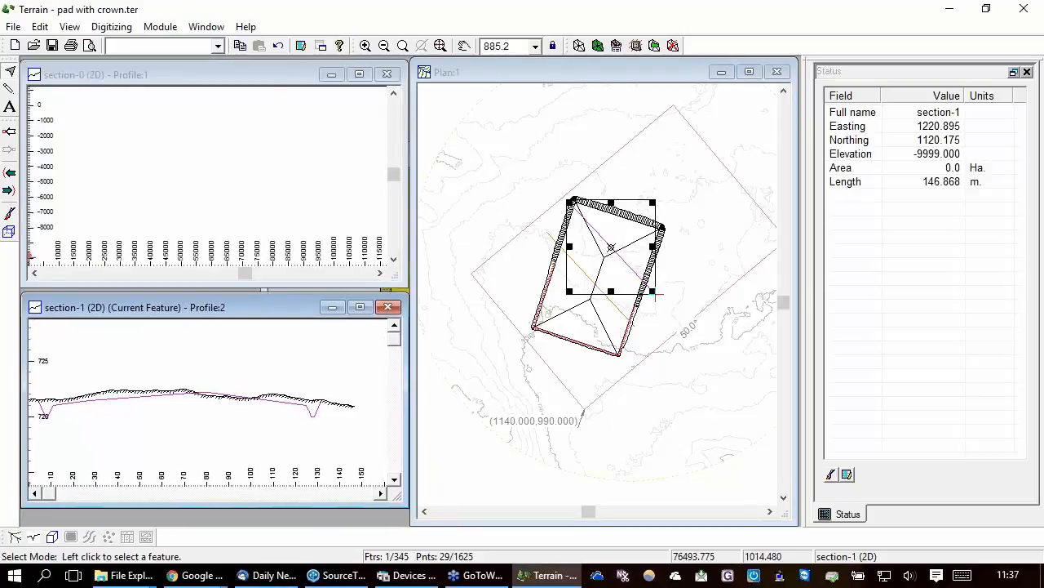
Fit the whole profile in section-0's window, accepting that autoscale is turned off
{"action": "left_click", "coordinate": [269, 79]}
{"action": "left_click", "coordinate": [441, 46]}
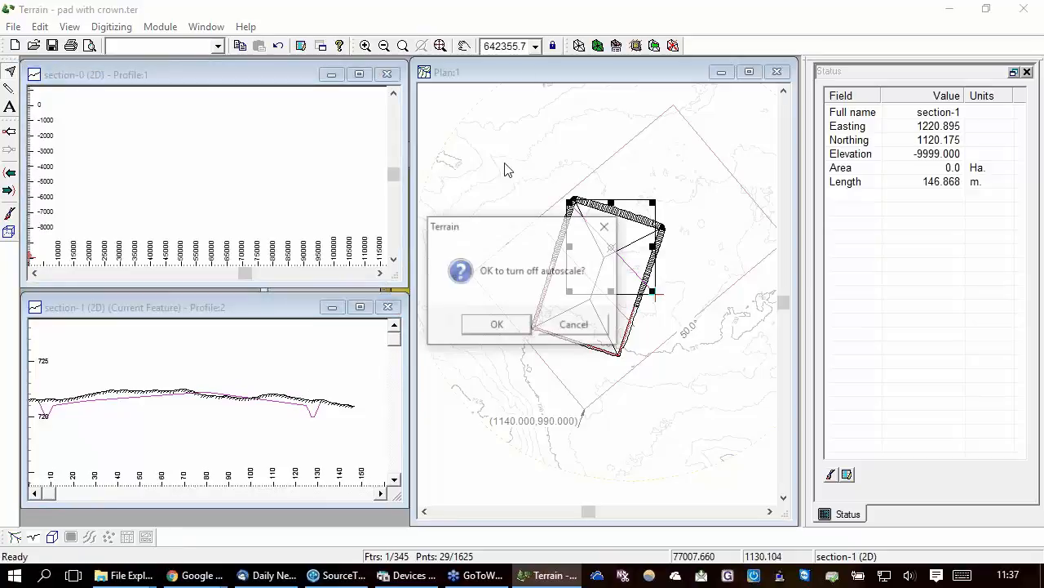
{"action": "left_click", "coordinate": [497, 325]}
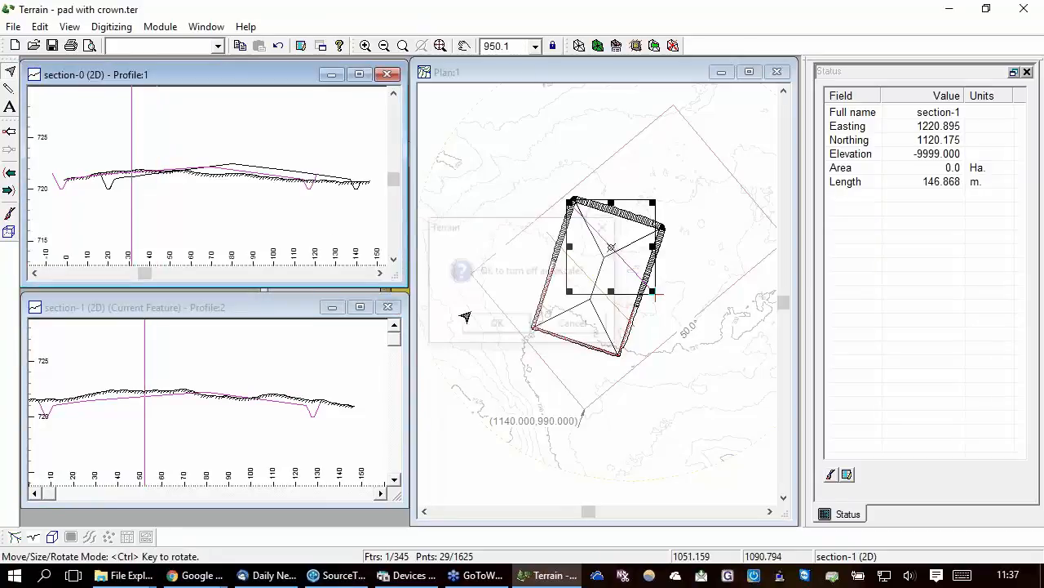
Clear the projected feature section-1 from the profile window of section-0
{"action": "right_click", "coordinate": [179, 124]}
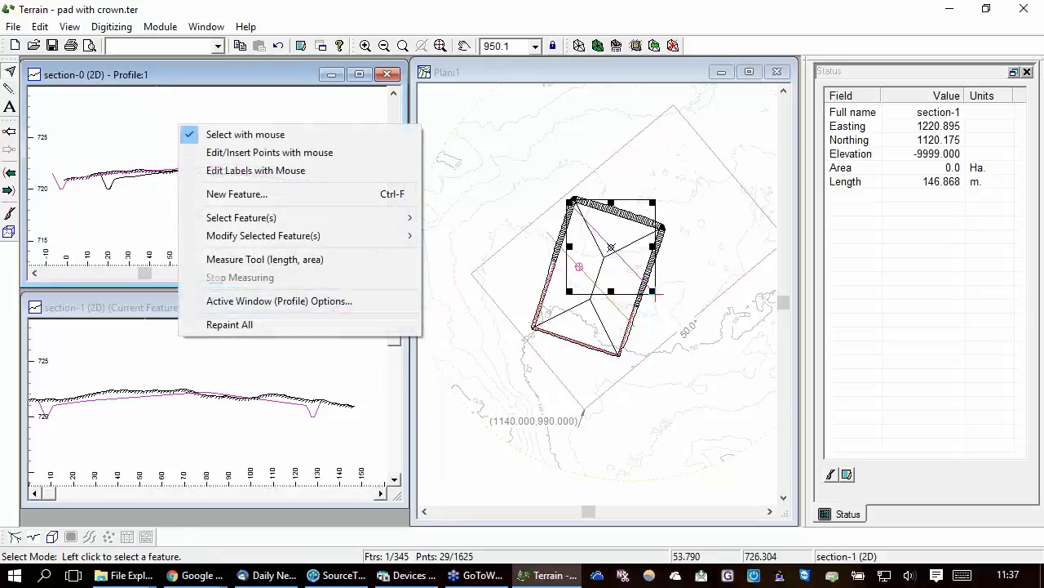
{"action": "left_click", "coordinate": [277, 301]}
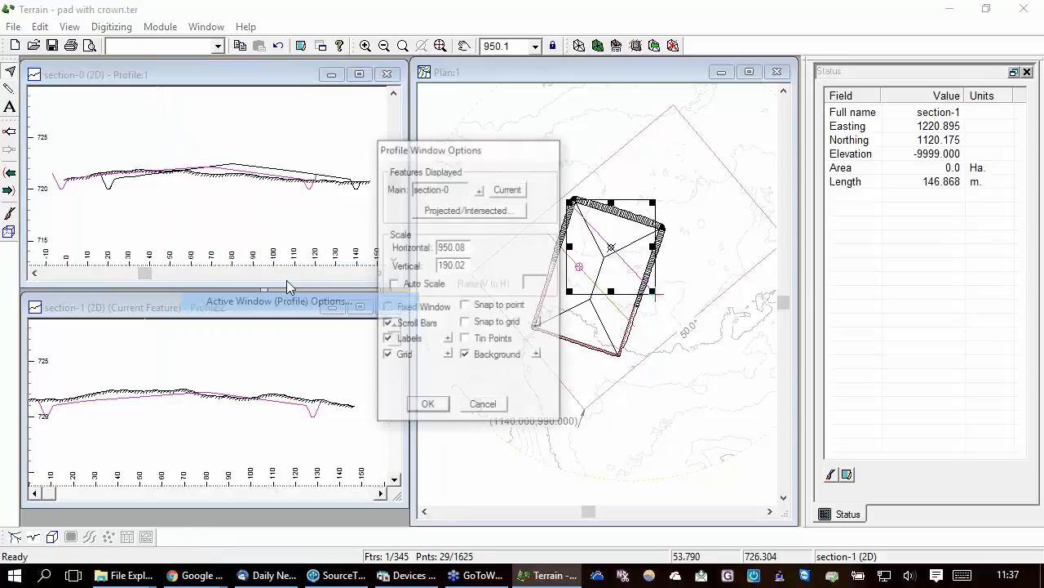
{"action": "left_click", "coordinate": [474, 210]}
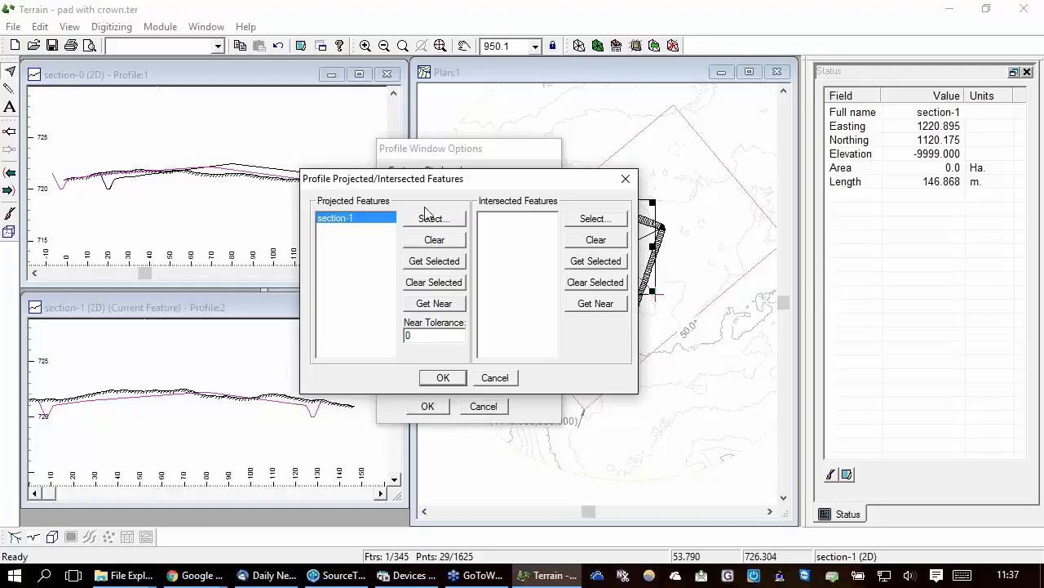
{"action": "left_click", "coordinate": [456, 242]}
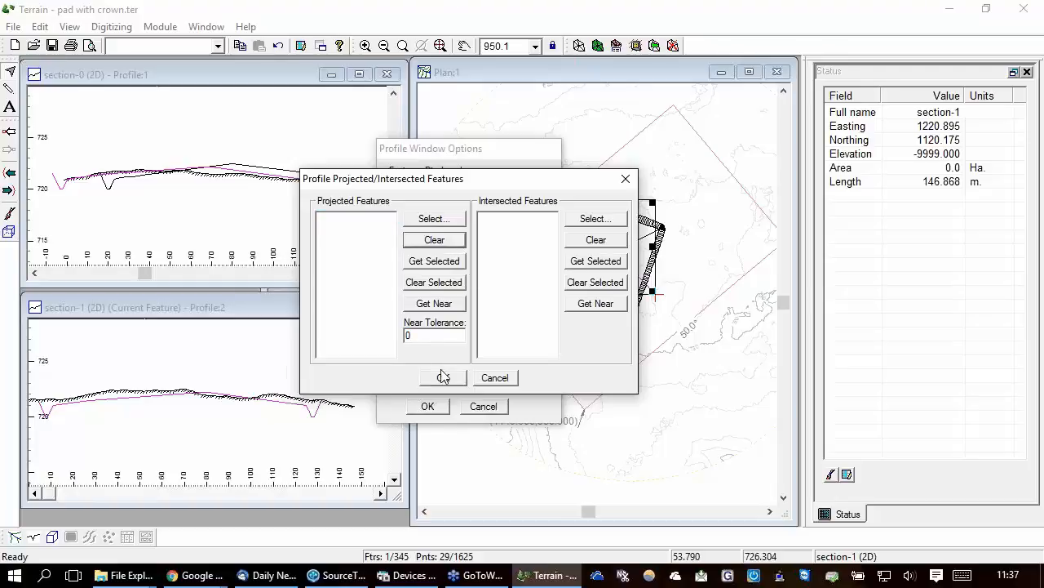
{"action": "left_click", "coordinate": [443, 378]}
{"action": "left_click", "coordinate": [428, 405]}
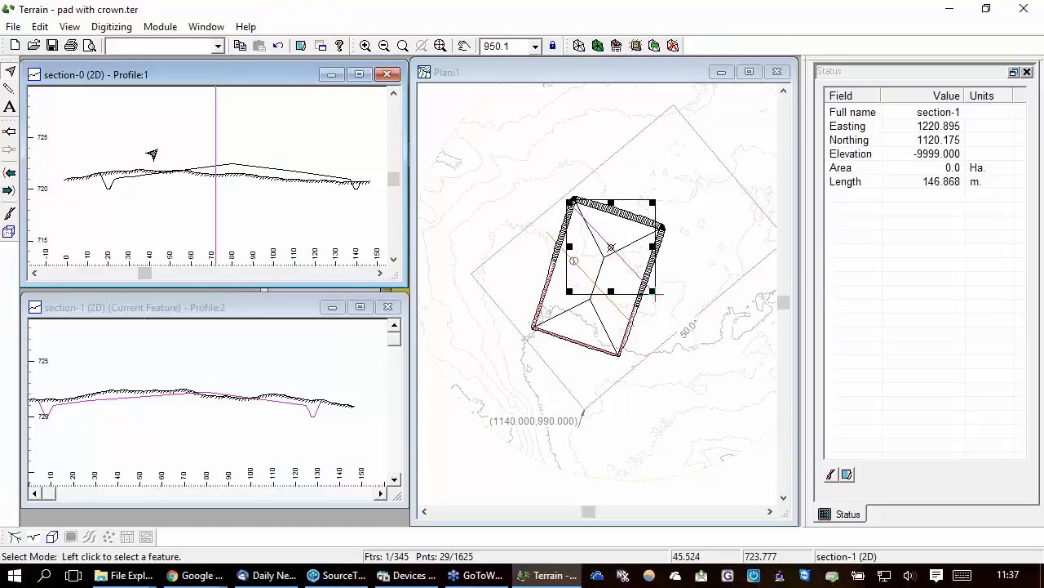
Select the whole pad with its crown, slope and section lines, and move it about 35 m east and 18 m north, clearing the existing terrain triangles
{"action": "left_click", "coordinate": [541, 192]}
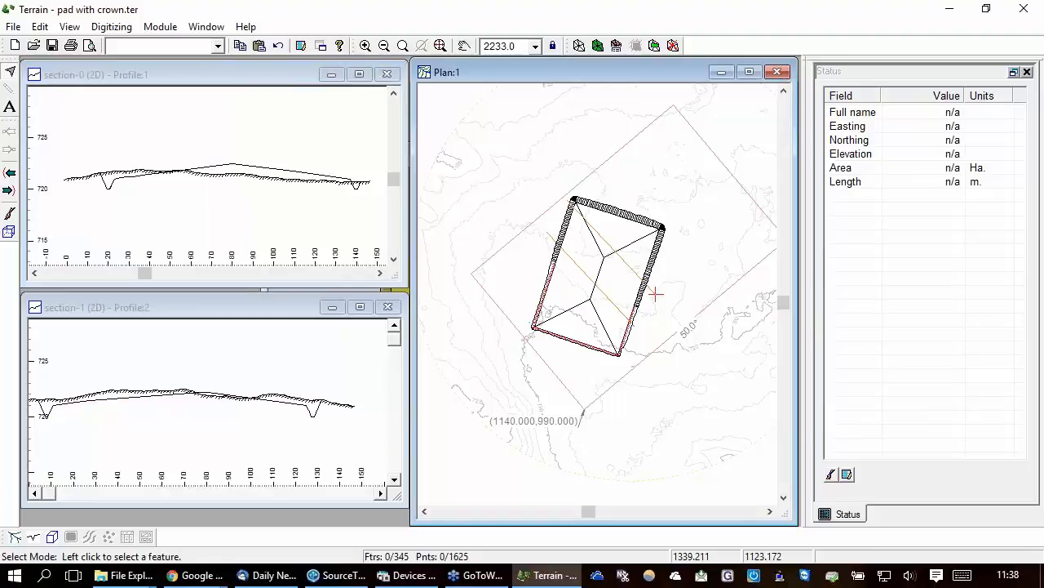
{"action": "mouse_move", "coordinate": [630, 437]}
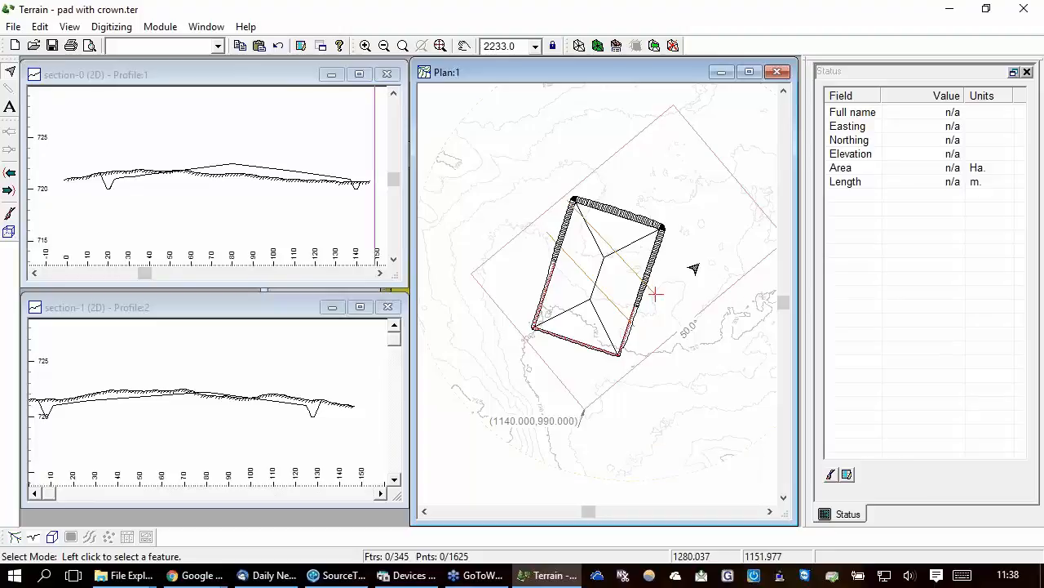
{"action": "mouse_move", "coordinate": [656, 226]}
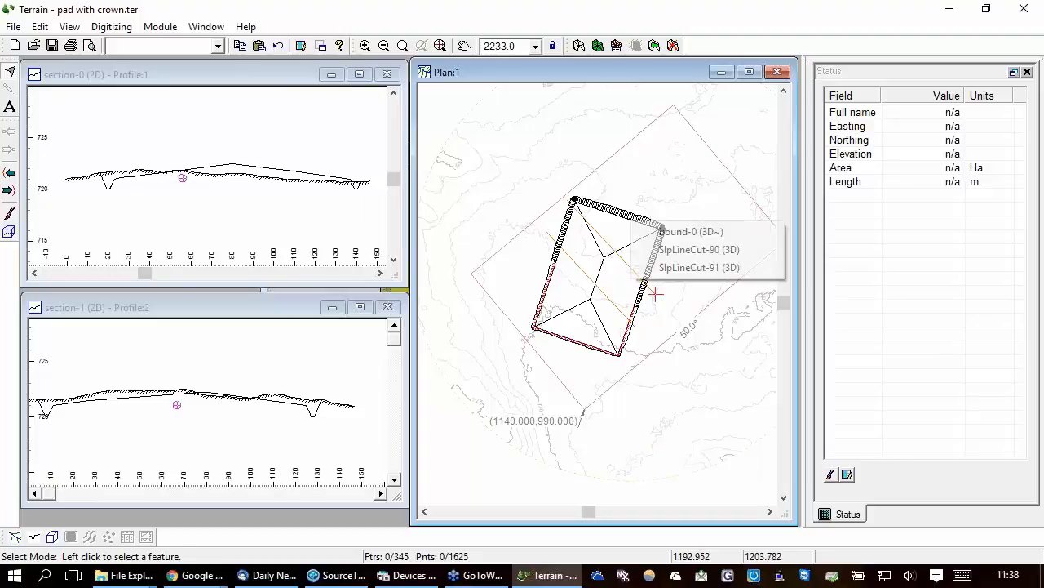
{"action": "left_click", "coordinate": [714, 233]}
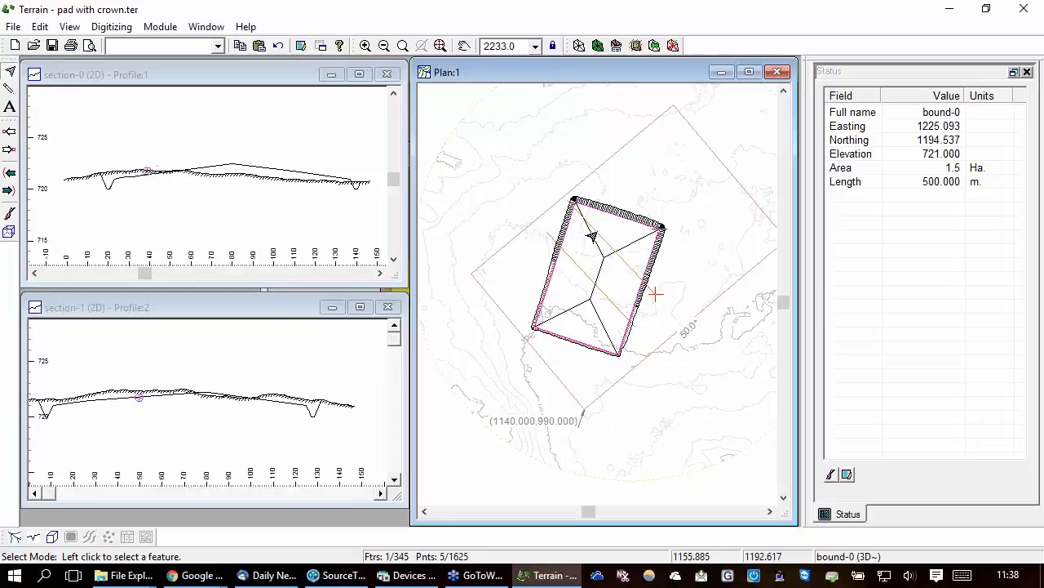
{"action": "left_click_drag", "start_coordinate": [594, 231], "coordinate": [589, 333]}
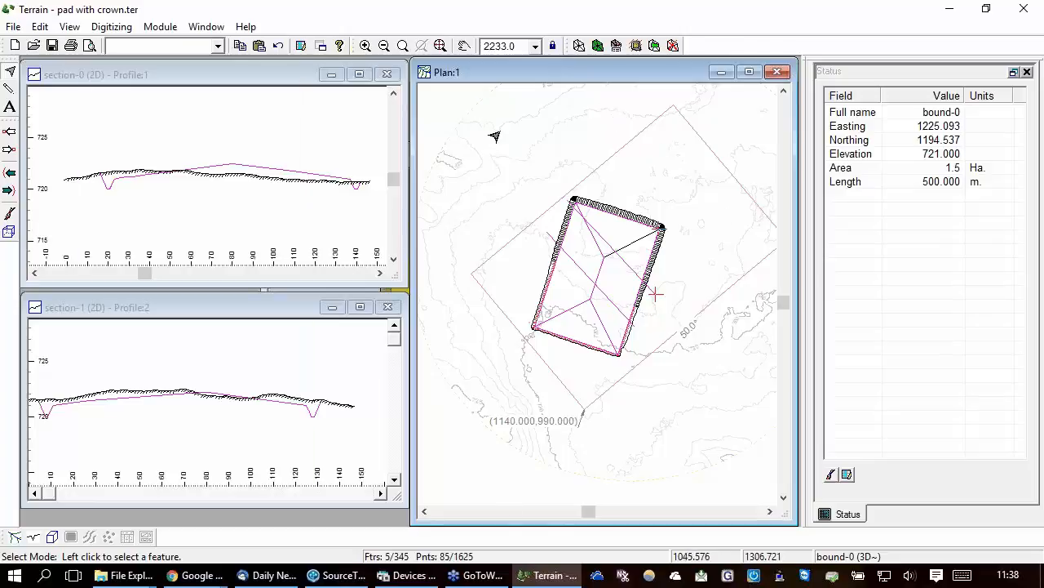
{"action": "left_click_drag", "start_coordinate": [463, 109], "coordinate": [722, 459]}
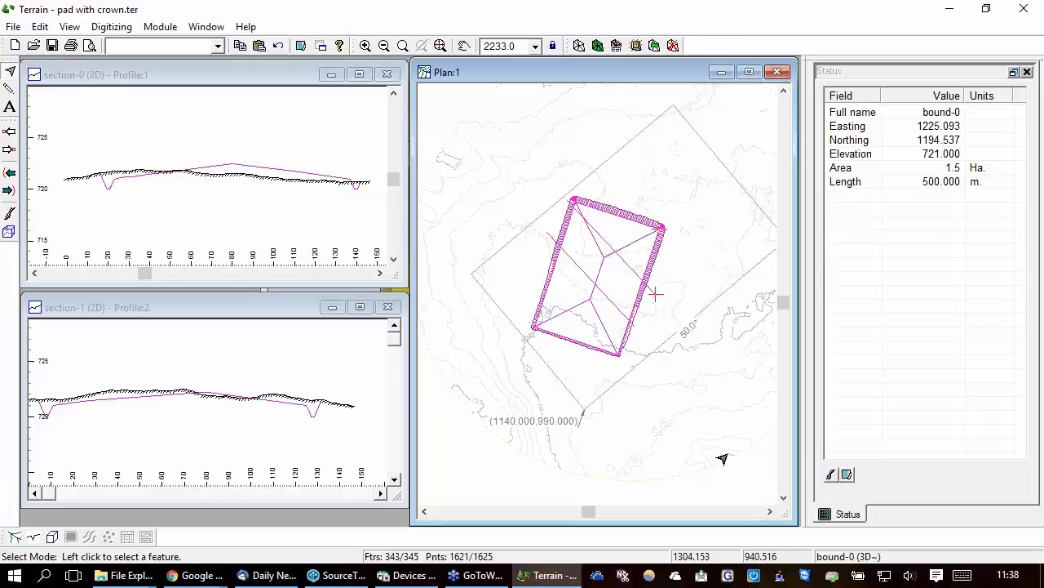
{"action": "key", "text": "Delete"}
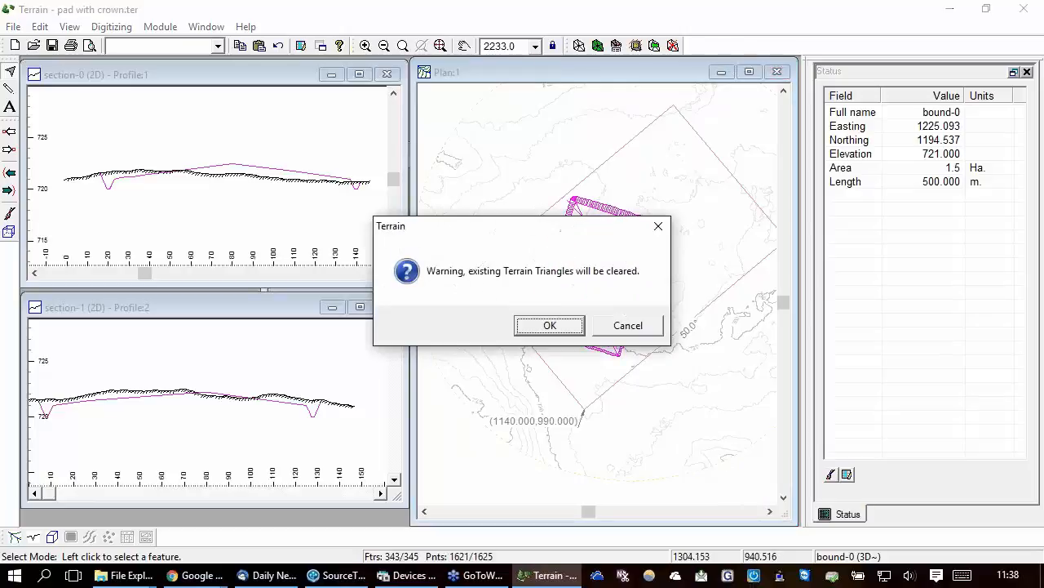
{"action": "left_click", "coordinate": [550, 326]}
{"action": "left_click_drag", "start_coordinate": [597, 275], "coordinate": [634, 264]}
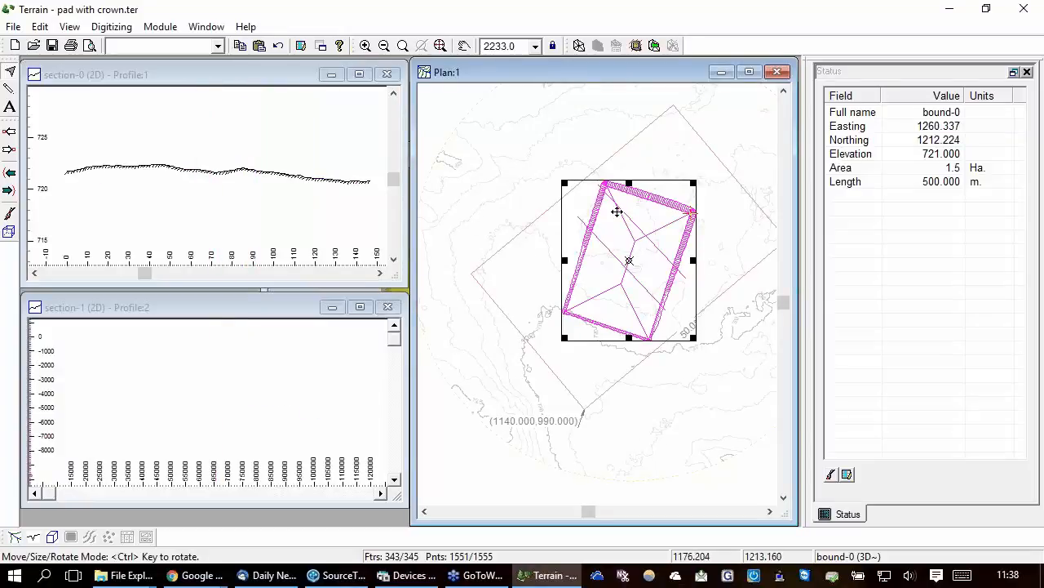
Select only the pad outline bound-0 and rename the feature to pad
{"action": "key", "text": "Escape"}
{"action": "left_click", "coordinate": [642, 208]}
{"action": "left_click", "coordinate": [703, 214]}
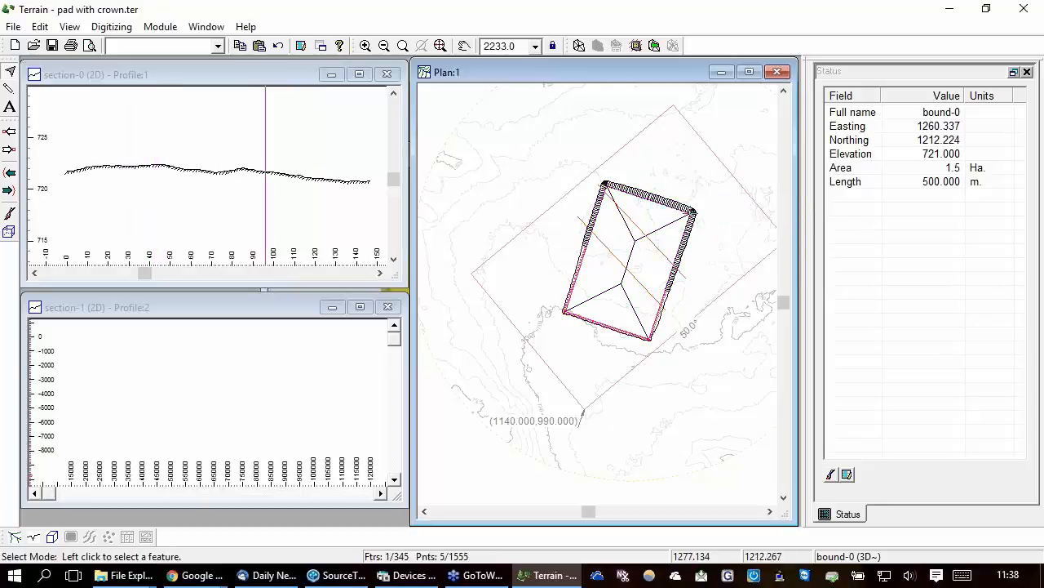
{"action": "double_click", "coordinate": [703, 214]}
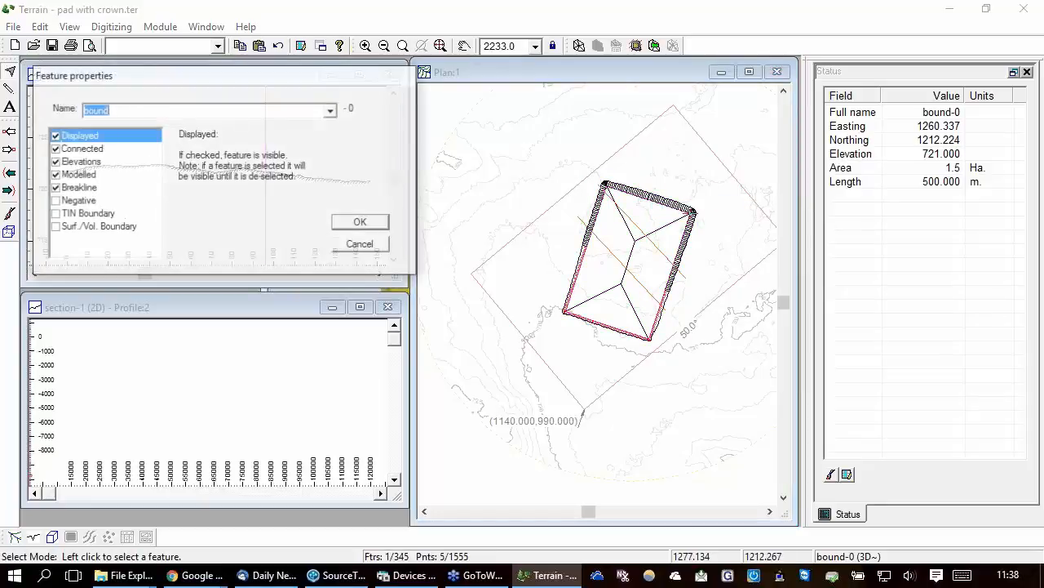
{"action": "type", "text": "pad"}
{"action": "left_click", "coordinate": [362, 223]}
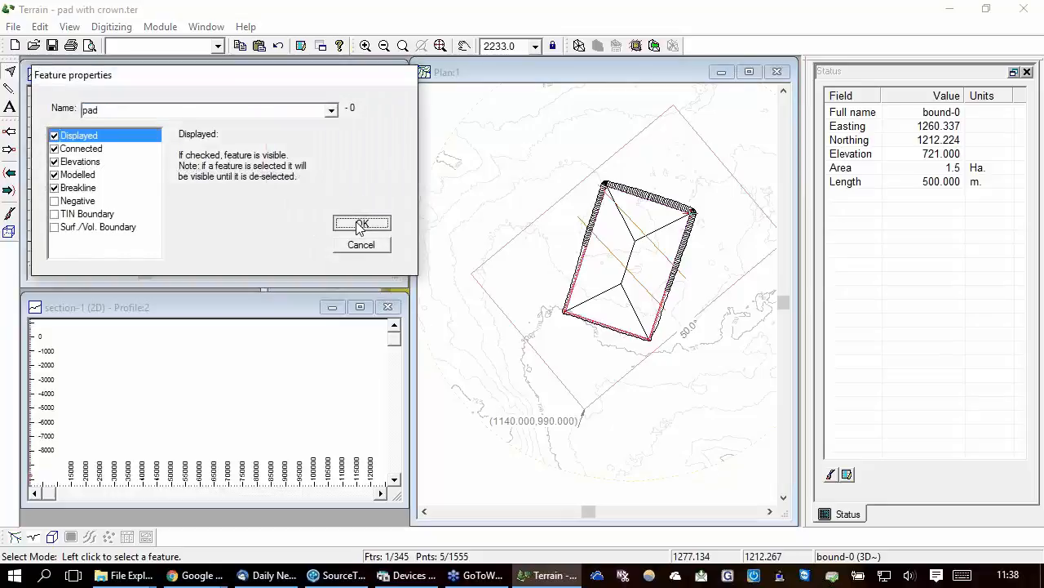
Recalculate the grading of the moved pad and report the cut and fill volumes between the final surface and the original OG.ter surface
{"action": "left_click", "coordinate": [644, 46]}
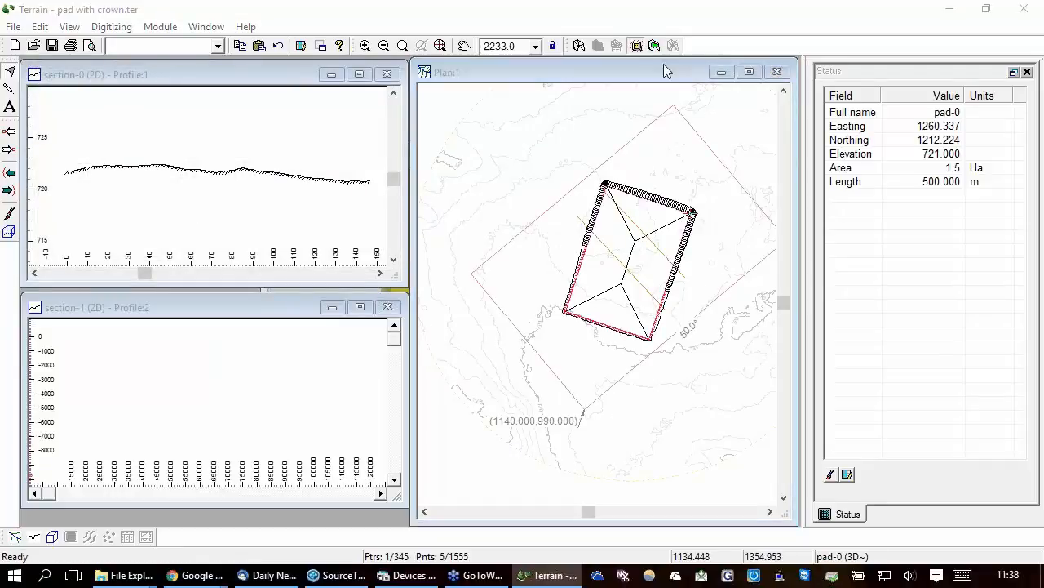
{"action": "left_click", "coordinate": [590, 439]}
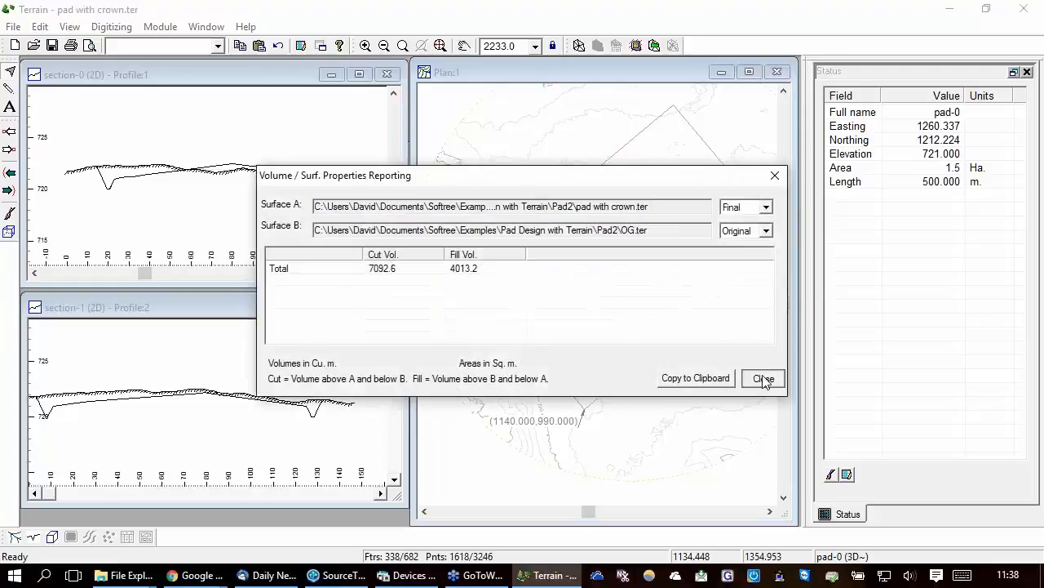
{"action": "left_click", "coordinate": [764, 380]}
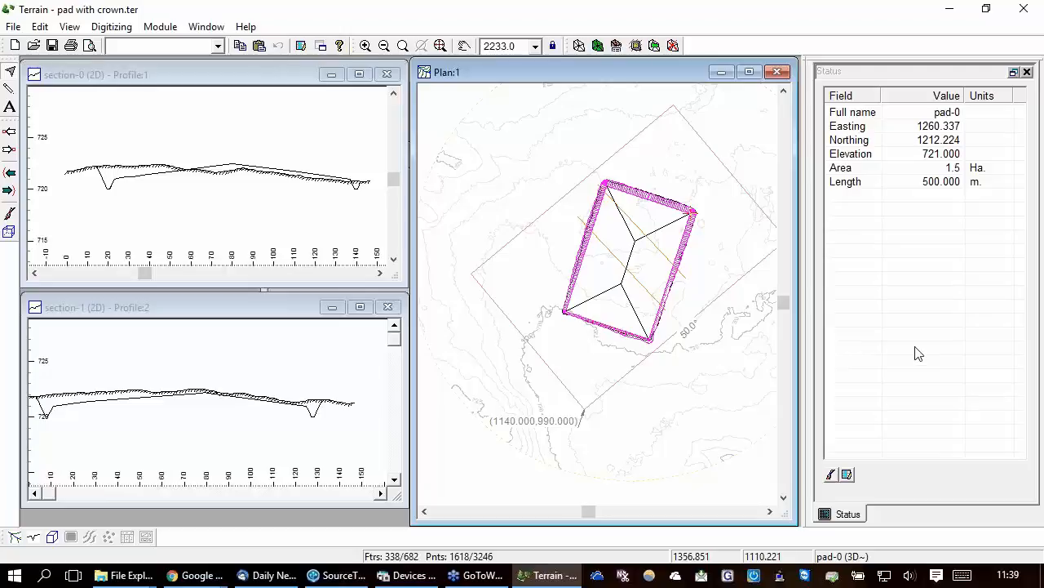
Switch to Chrome and view the Pad Design with Terrain download page and its entry in Softree's Tips and Techniques list
{"action": "left_click", "coordinate": [195, 575]}
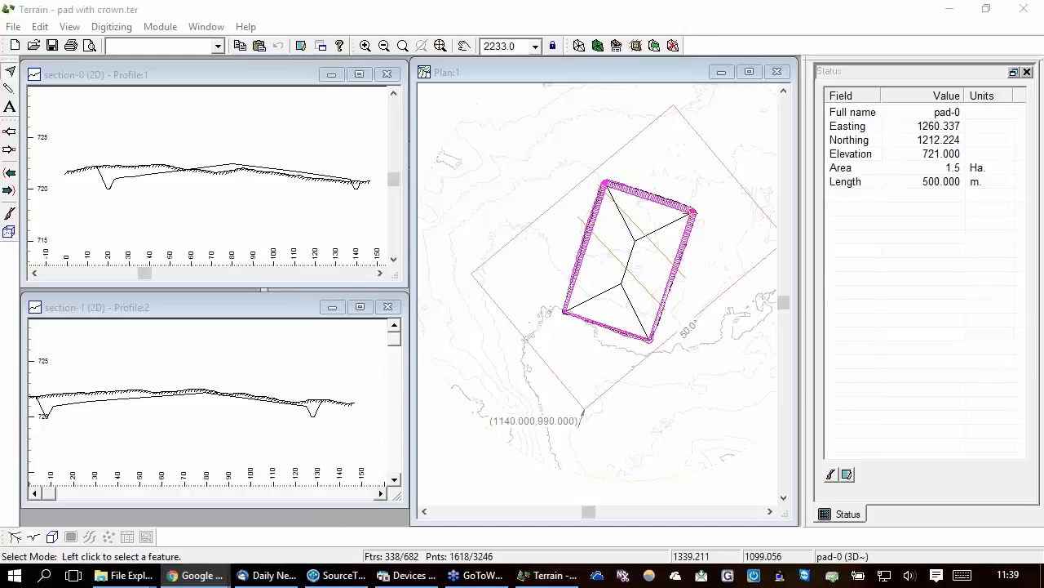
{"action": "mouse_move", "coordinate": [193, 576]}
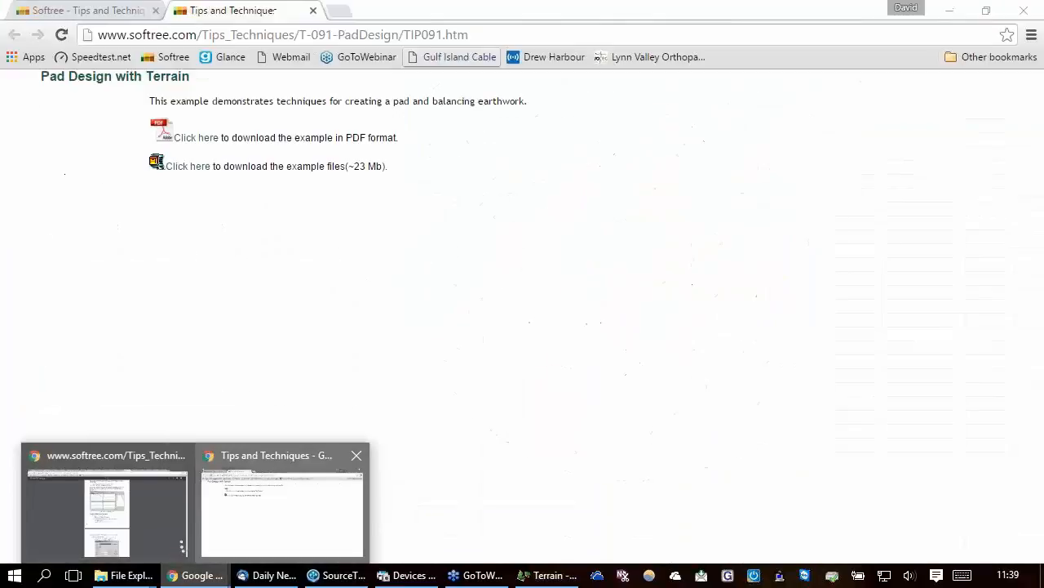
{"action": "left_click", "coordinate": [256, 456]}
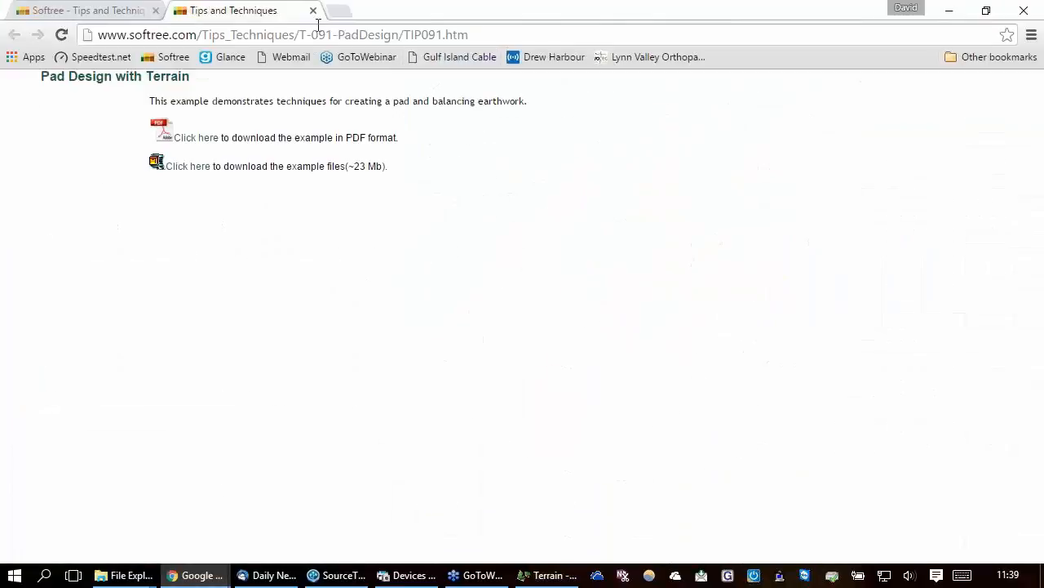
{"action": "left_click", "coordinate": [128, 16]}
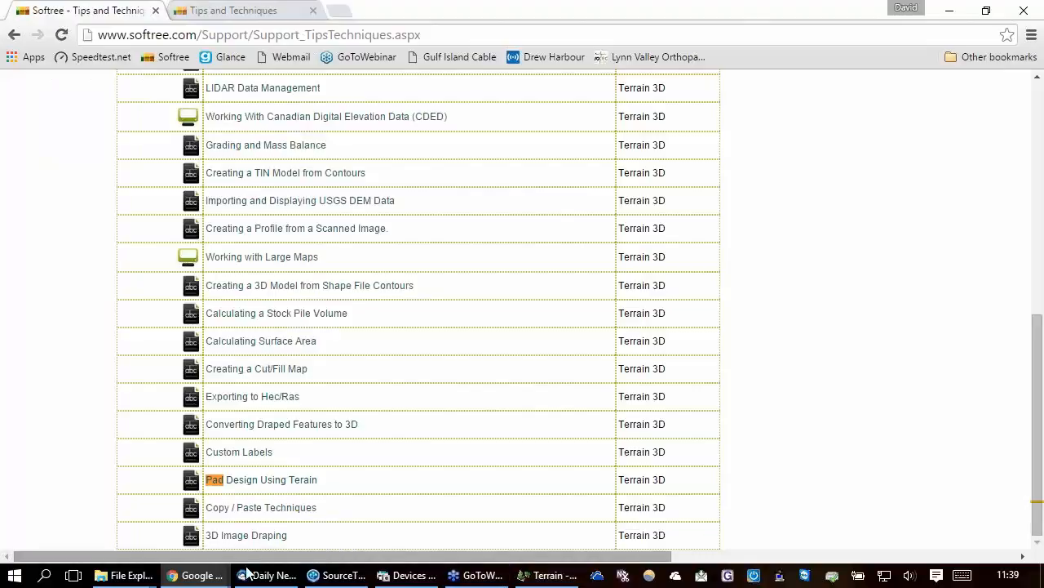
Switch back to Terrain and open pad step 6.ter from the Pad Design with Terrain folder, discarding changes to pad with crown.ter
{"action": "left_click", "coordinate": [548, 580]}
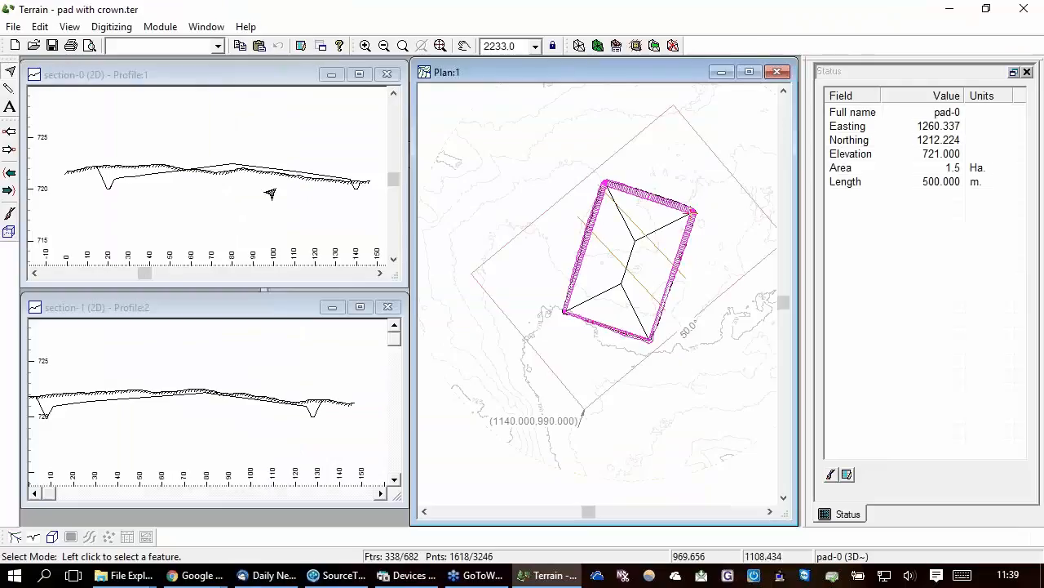
{"action": "left_click", "coordinate": [15, 27]}
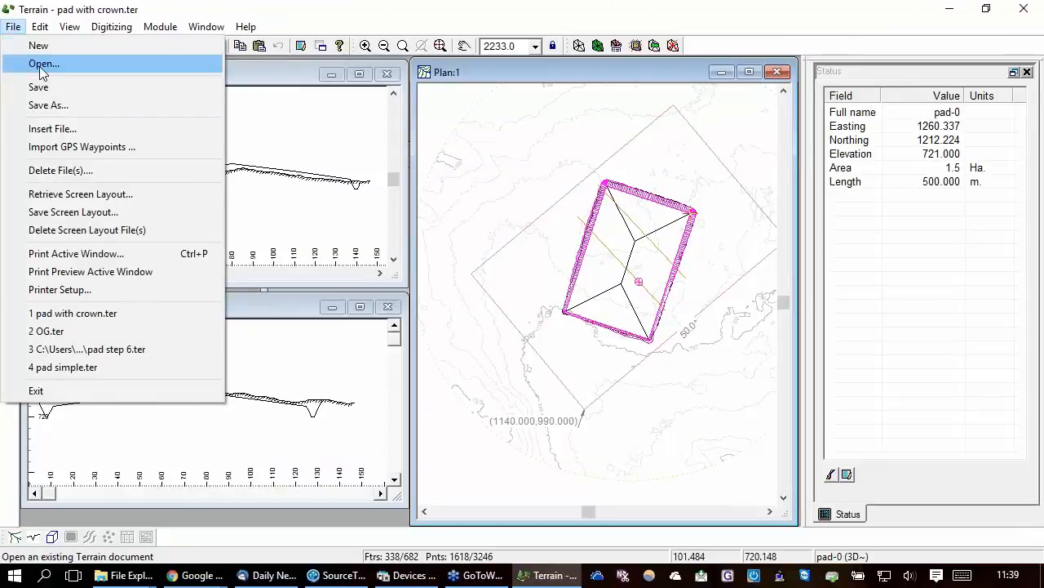
{"action": "left_click", "coordinate": [43, 64]}
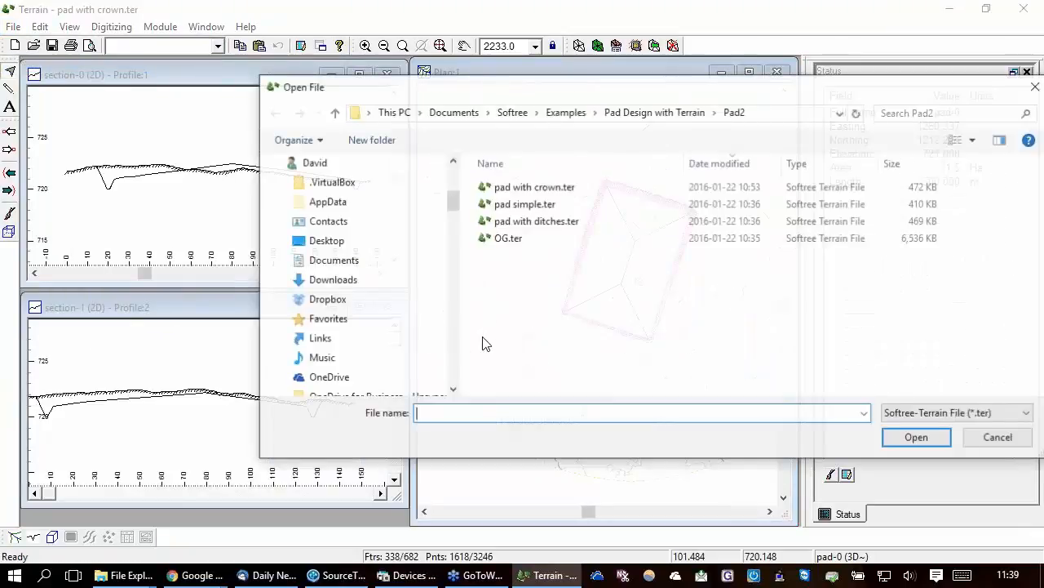
{"action": "left_click", "coordinate": [653, 113]}
{"action": "scroll", "coordinate": [489, 367], "scroll_direction": "down", "scroll_amount": 2}
{"action": "left_click", "coordinate": [517, 387]}
{"action": "left_click", "coordinate": [906, 438]}
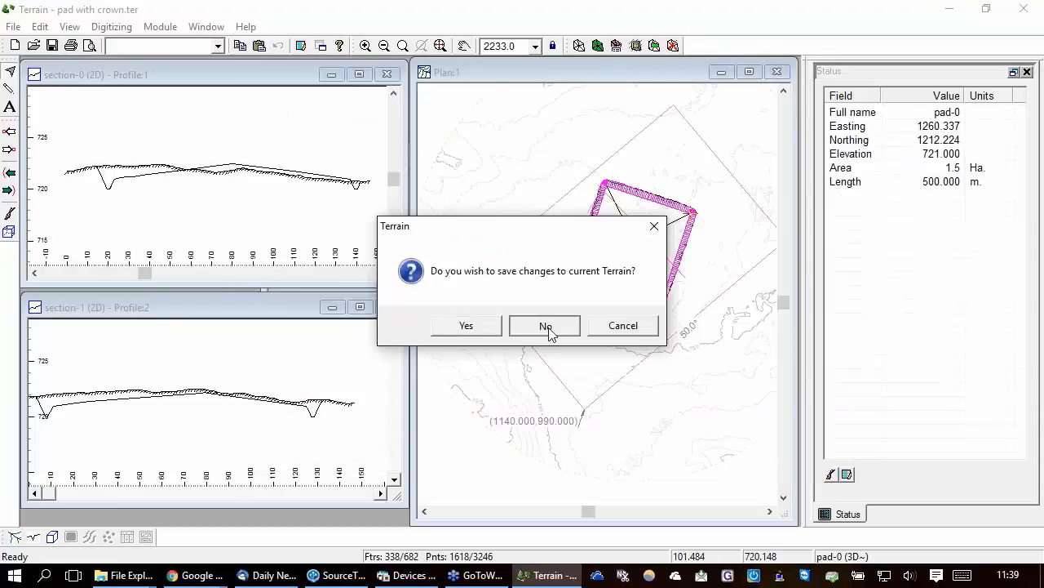
{"action": "left_click", "coordinate": [545, 325]}
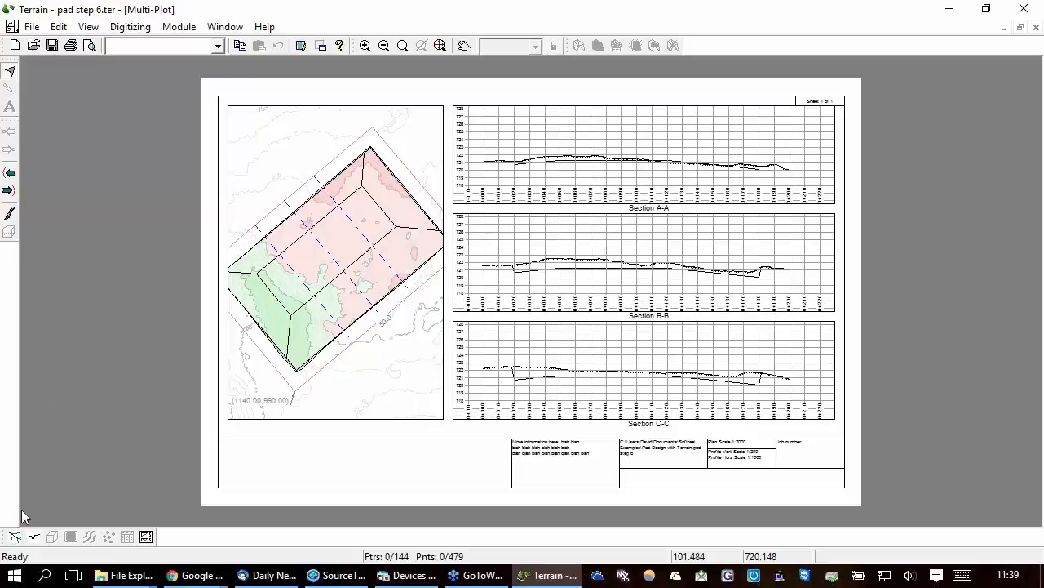
Show the section profiles in separate windows, move the 0+100 profile aside, and restore the minimized 0+150 profile and plan windows
{"action": "left_click", "coordinate": [33, 538]}
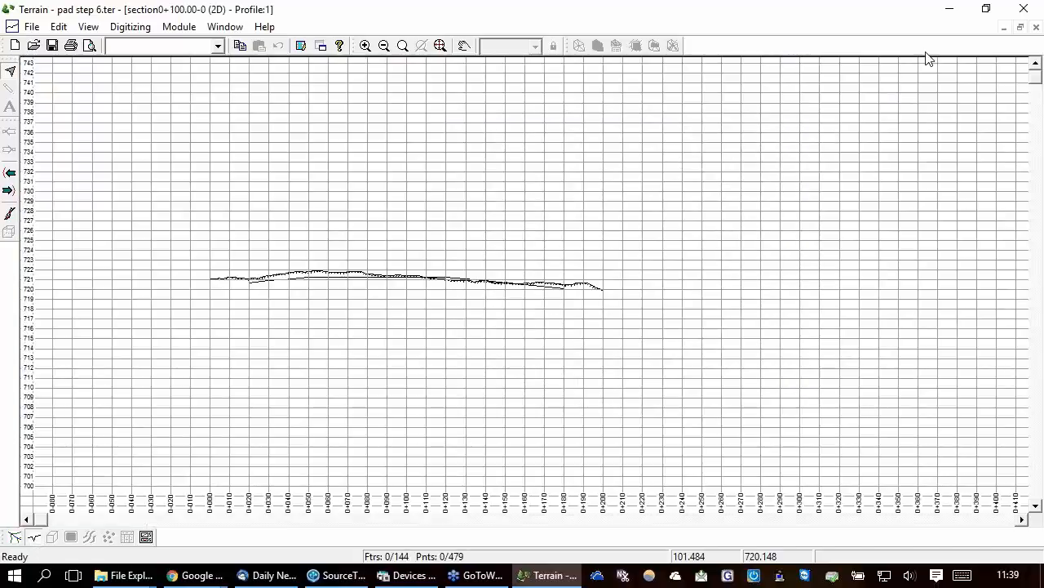
{"action": "left_click", "coordinate": [1020, 27]}
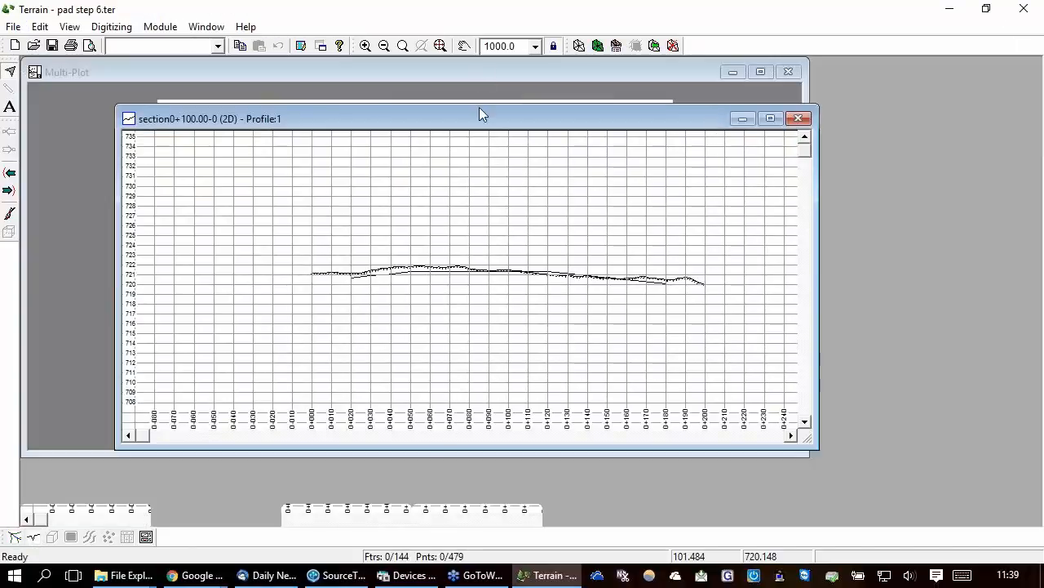
{"action": "left_click_drag", "start_coordinate": [482, 112], "coordinate": [486, 113]}
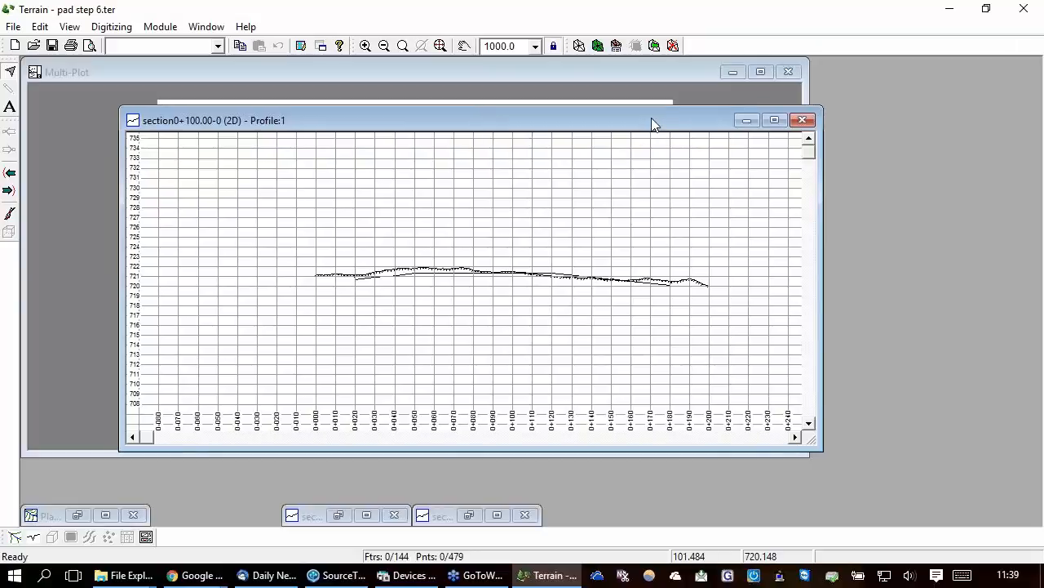
{"action": "left_click_drag", "start_coordinate": [652, 124], "coordinate": [802, 153]}
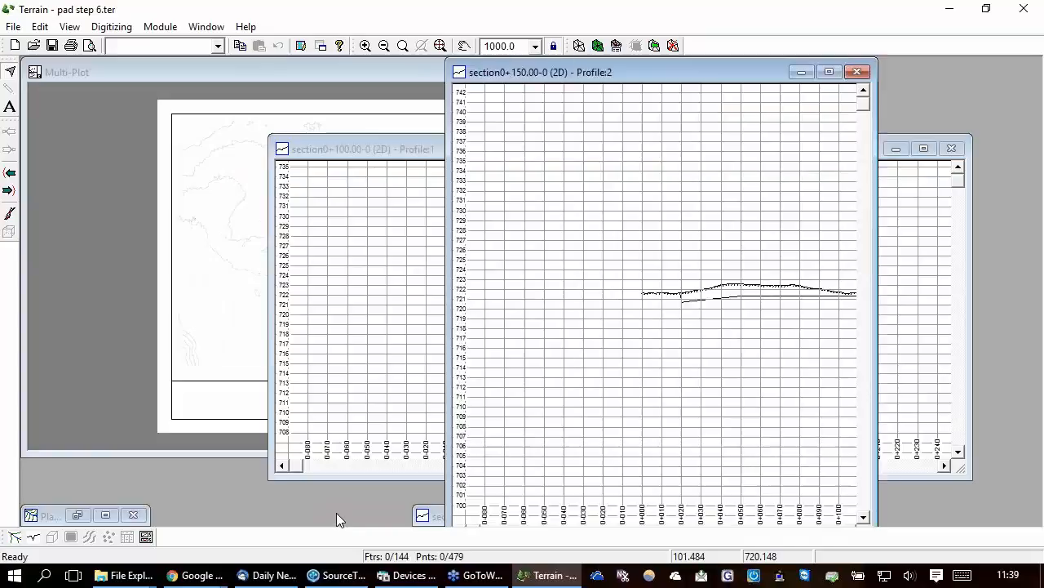
{"action": "double_click", "coordinate": [77, 513]}
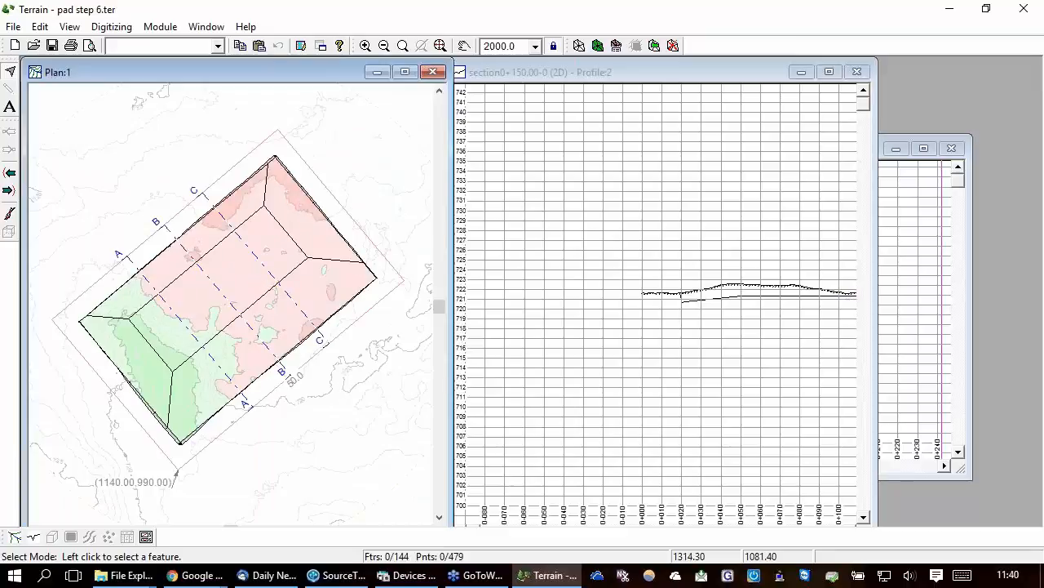
Check the plan's background files, including Cut-Fill map step 4.ter, without changing them, and view the Multi-Plot sheet
{"action": "right_click", "coordinate": [352, 380]}
{"action": "left_click", "coordinate": [440, 285]}
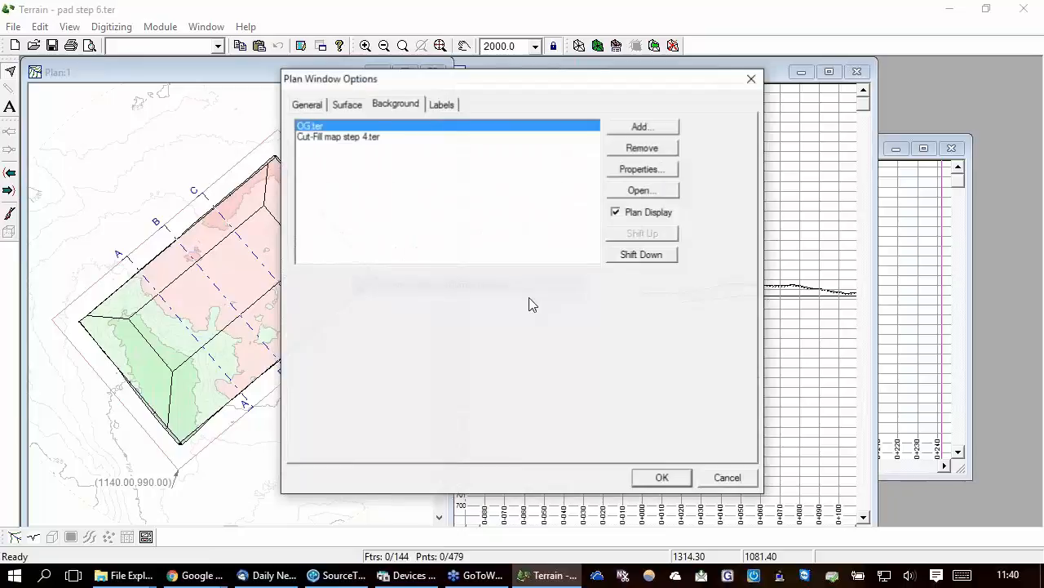
{"action": "left_click", "coordinate": [381, 138]}
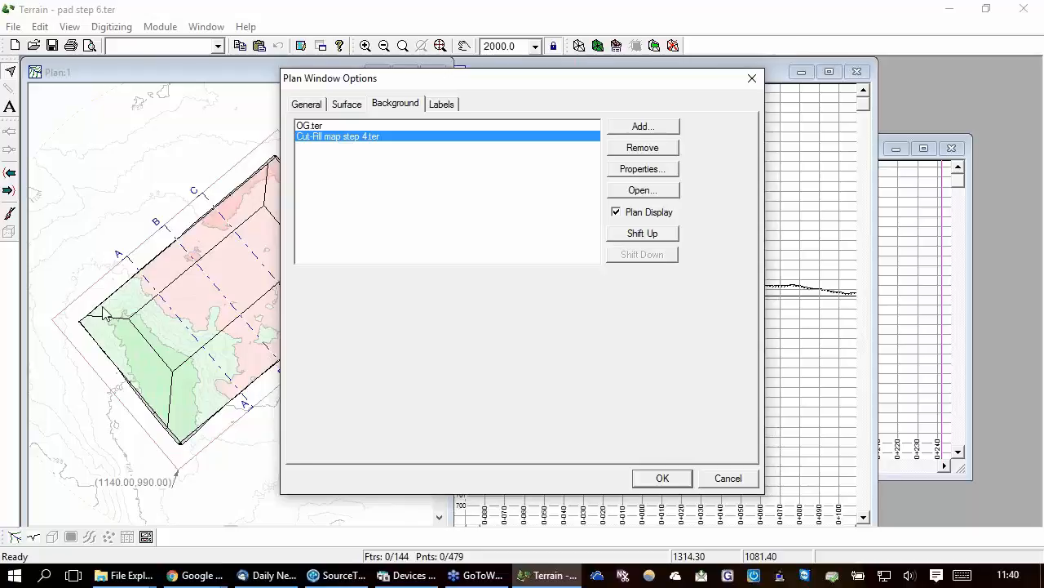
{"action": "left_click", "coordinate": [741, 482]}
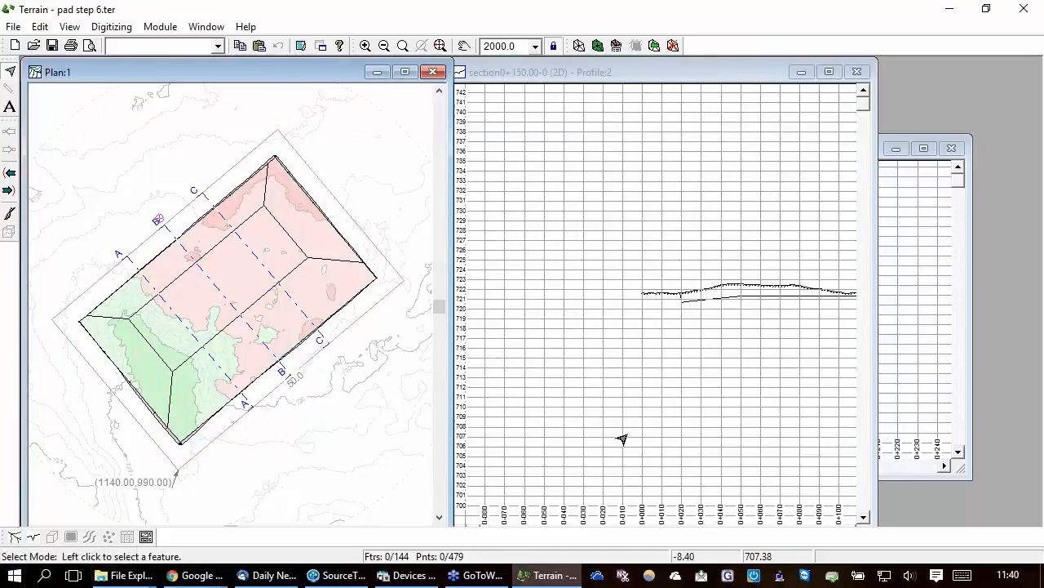
{"action": "left_click", "coordinate": [146, 536]}
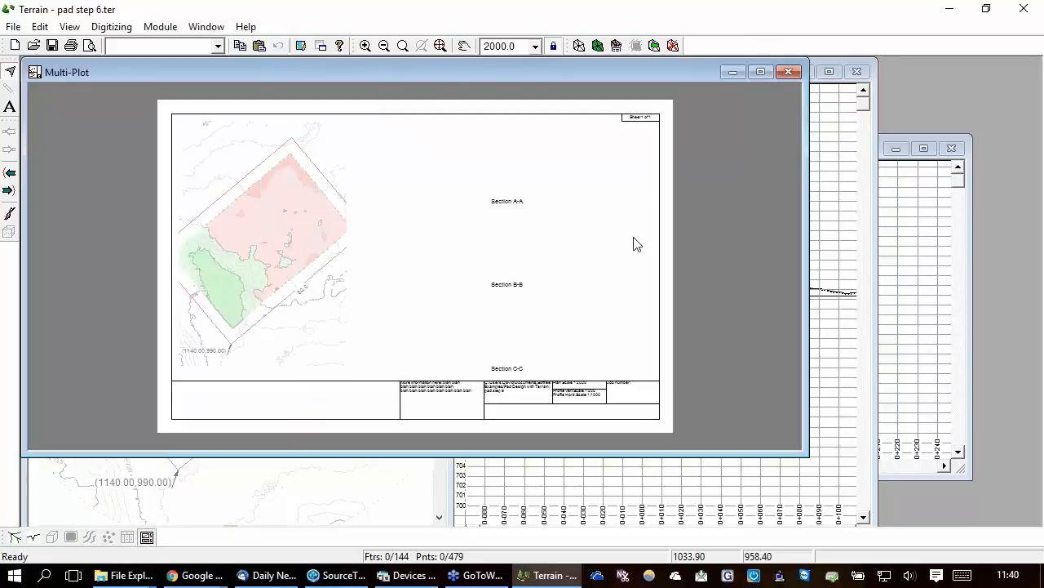